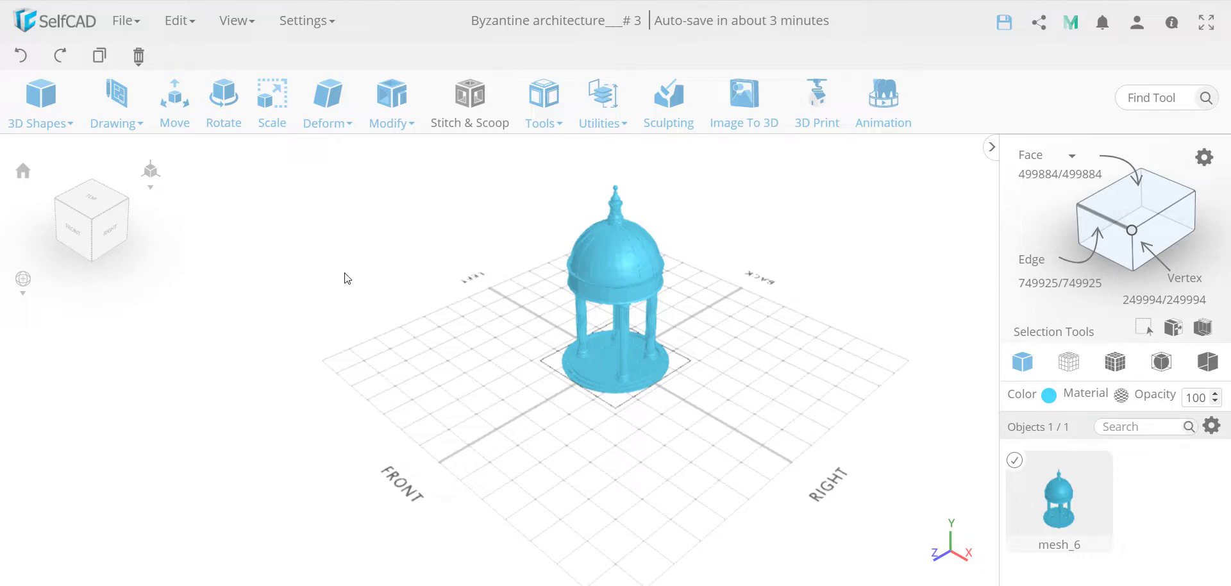
{"action": "scroll", "coordinate": [621, 256], "scroll_direction": "up", "scroll_amount": 3}
{"action": "scroll", "coordinate": [621, 257], "scroll_direction": "up", "scroll_amount": 1}
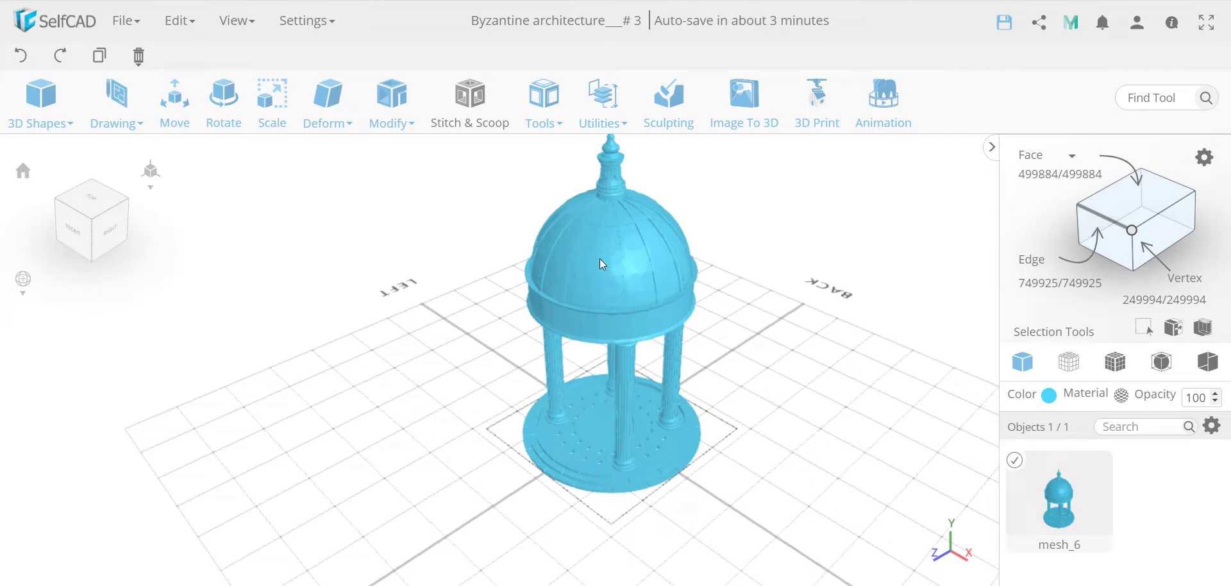
{"action": "scroll", "coordinate": [600, 259], "scroll_direction": "up", "scroll_amount": 4}
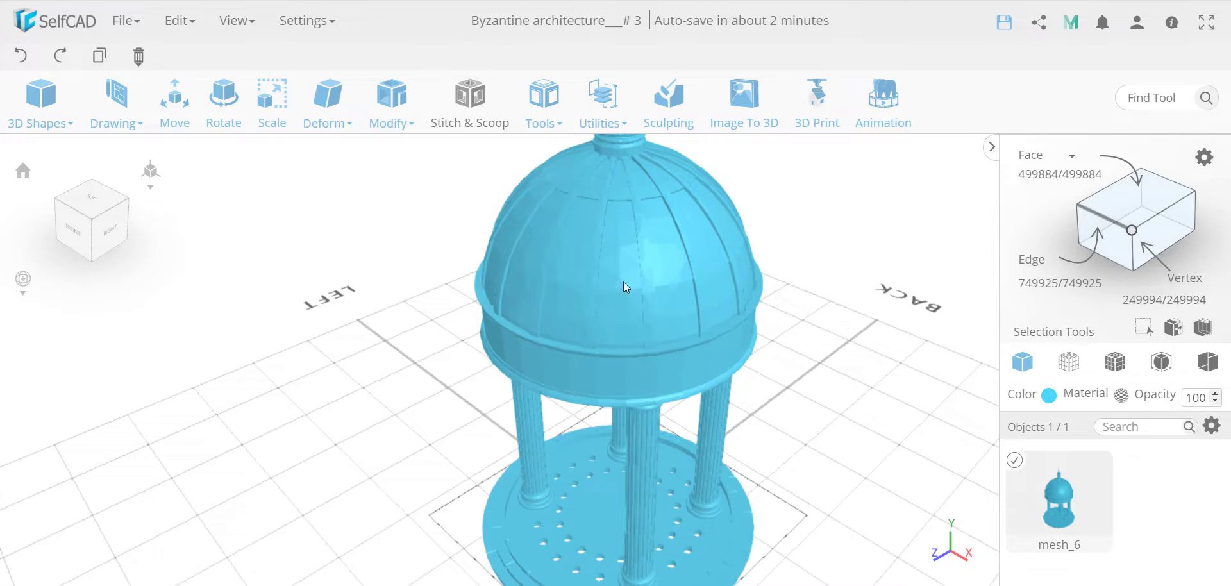
{"action": "scroll", "coordinate": [624, 283], "scroll_direction": "up", "scroll_amount": 5}
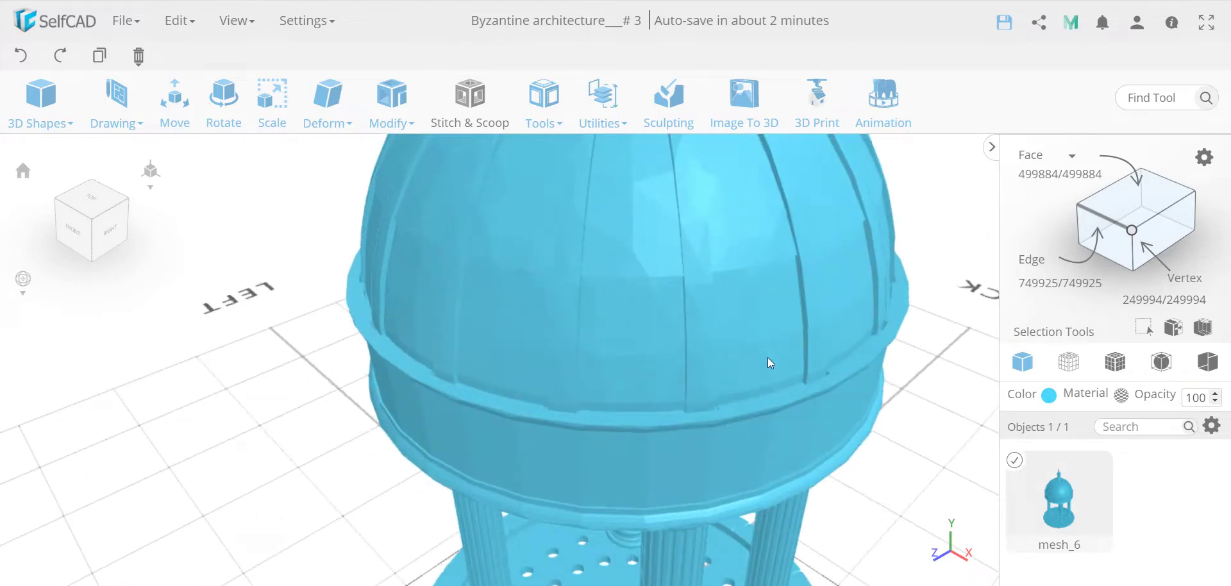
{"action": "scroll", "coordinate": [705, 276], "scroll_direction": "down", "scroll_amount": 5}
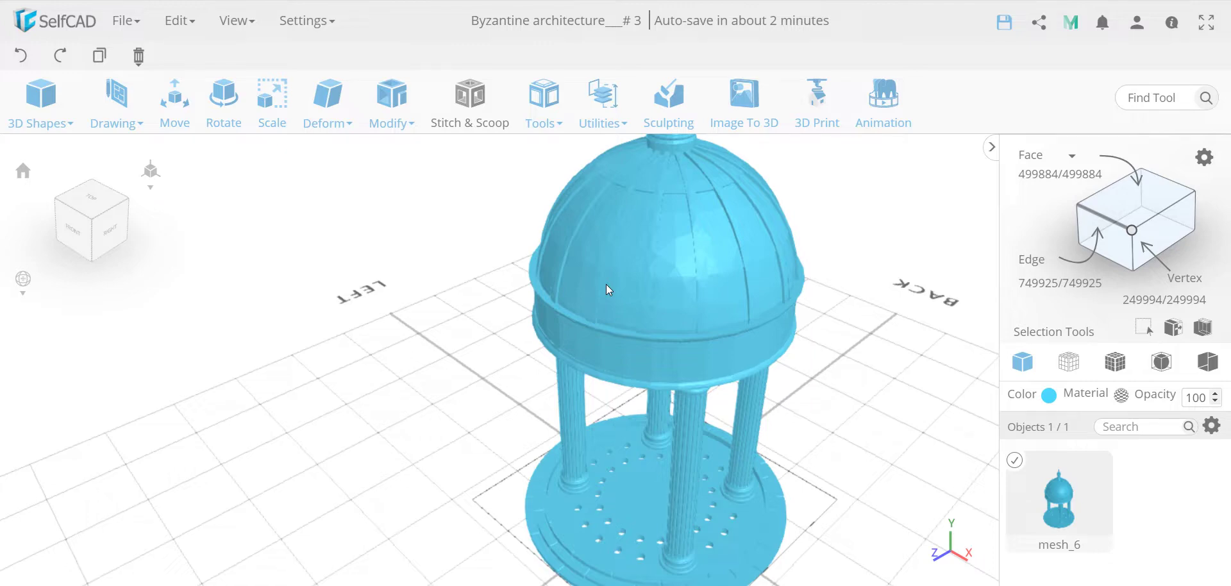
- Add a sphere with radius 50, 32 horizontal segments and 16 vertical segments at the origin
{"action": "left_click", "coordinate": [40, 119]}
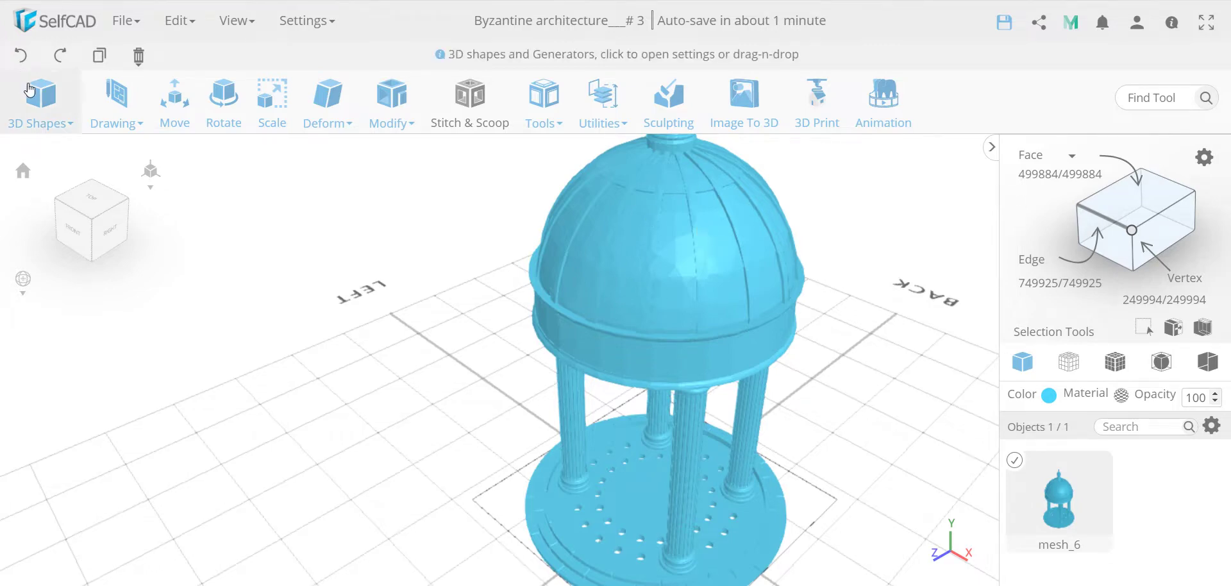
{"action": "mouse_move", "coordinate": [34, 94]}
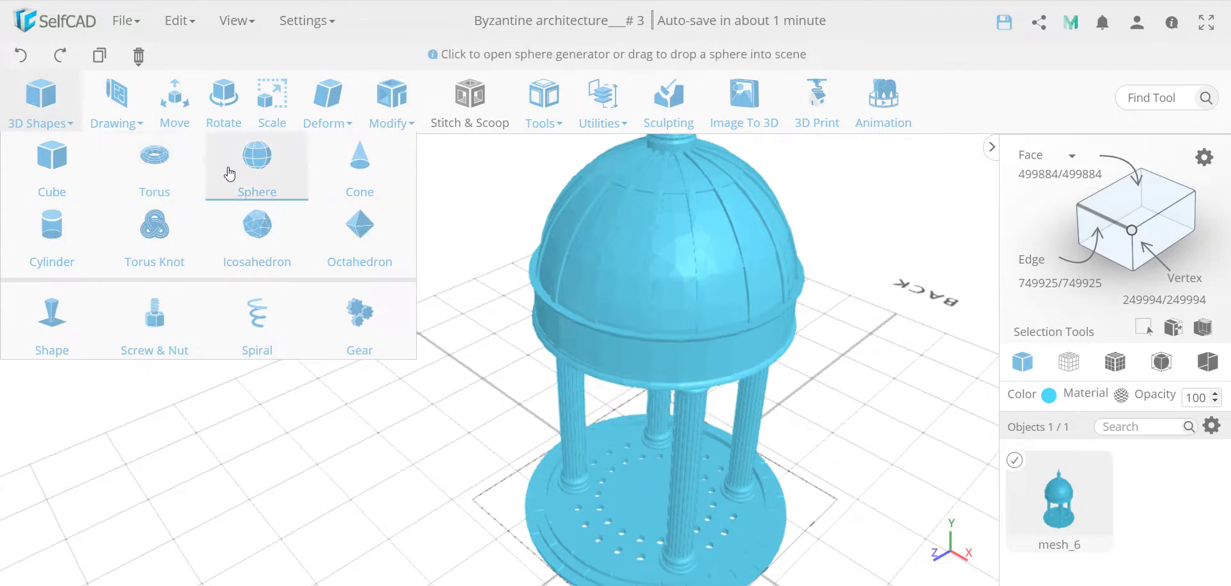
{"action": "left_click", "coordinate": [249, 165]}
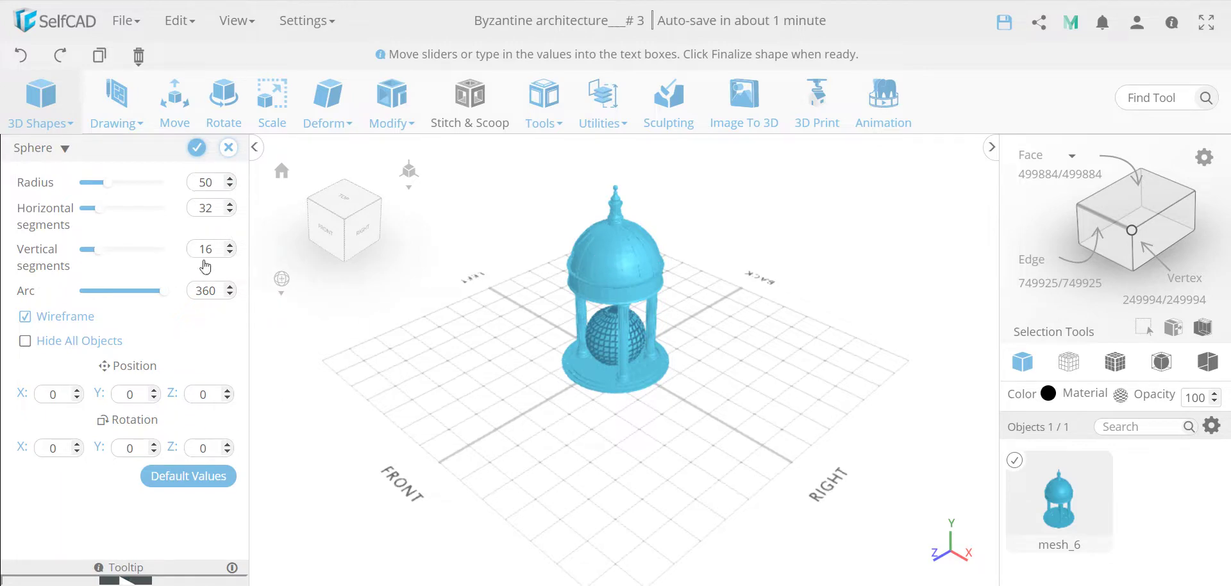
{"action": "left_click", "coordinate": [197, 148]}
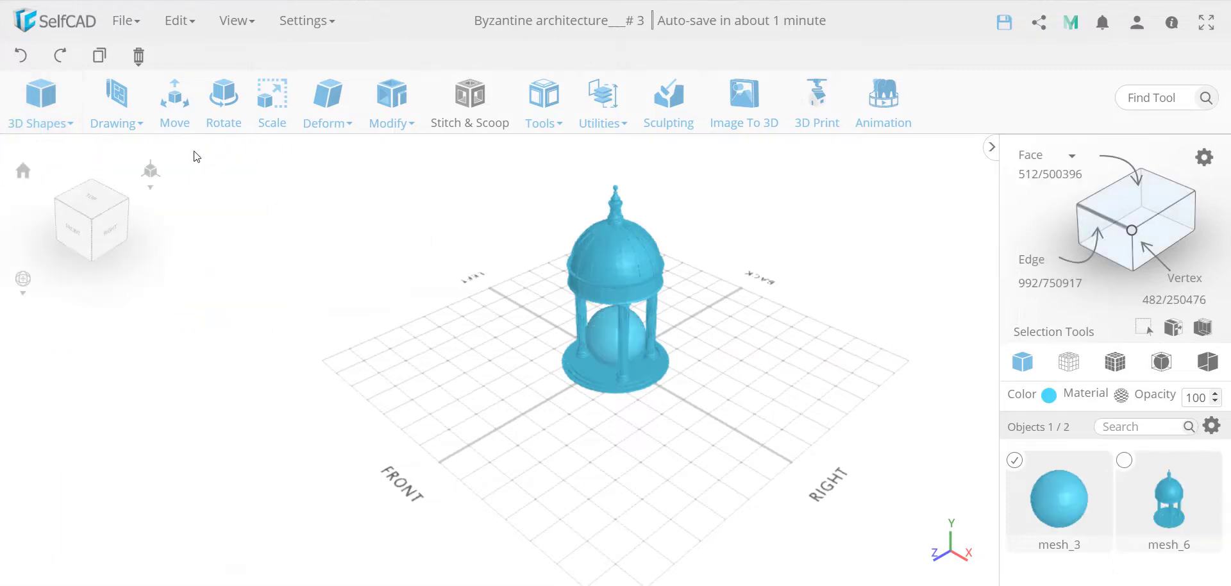
- Move the sphere straight up by about 151 along Y so it sits inside the temple's dome
{"action": "left_click", "coordinate": [174, 106]}
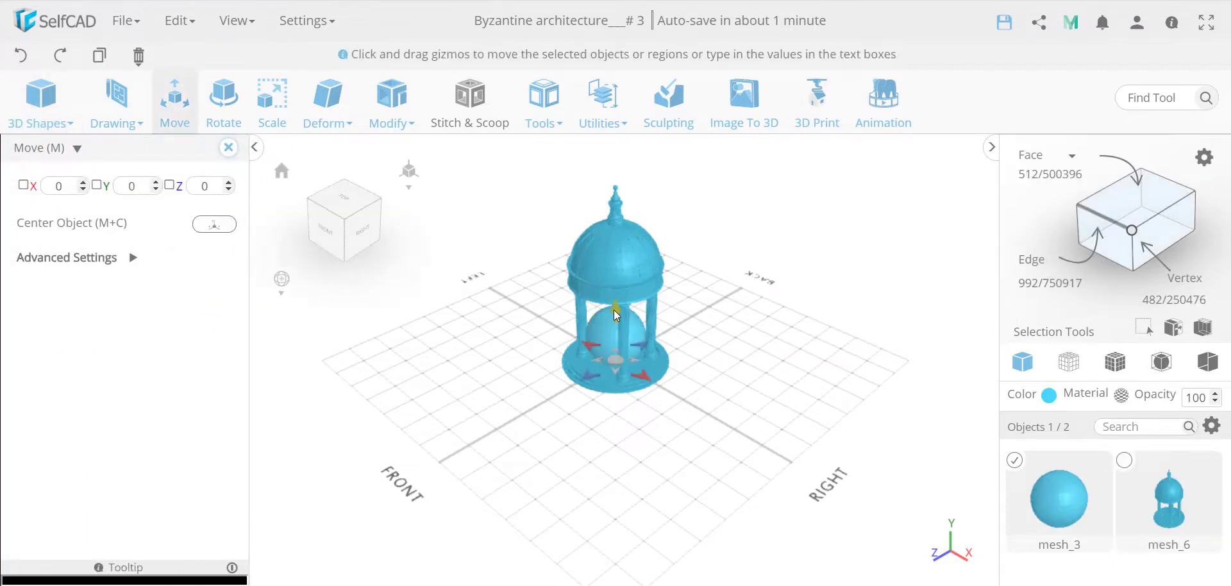
{"action": "left_click_drag", "start_coordinate": [614, 310], "coordinate": [599, 219]}
{"action": "scroll", "coordinate": [615, 233], "scroll_direction": "up", "scroll_amount": 3}
{"action": "scroll", "coordinate": [616, 233], "scroll_direction": "up", "scroll_amount": 2}
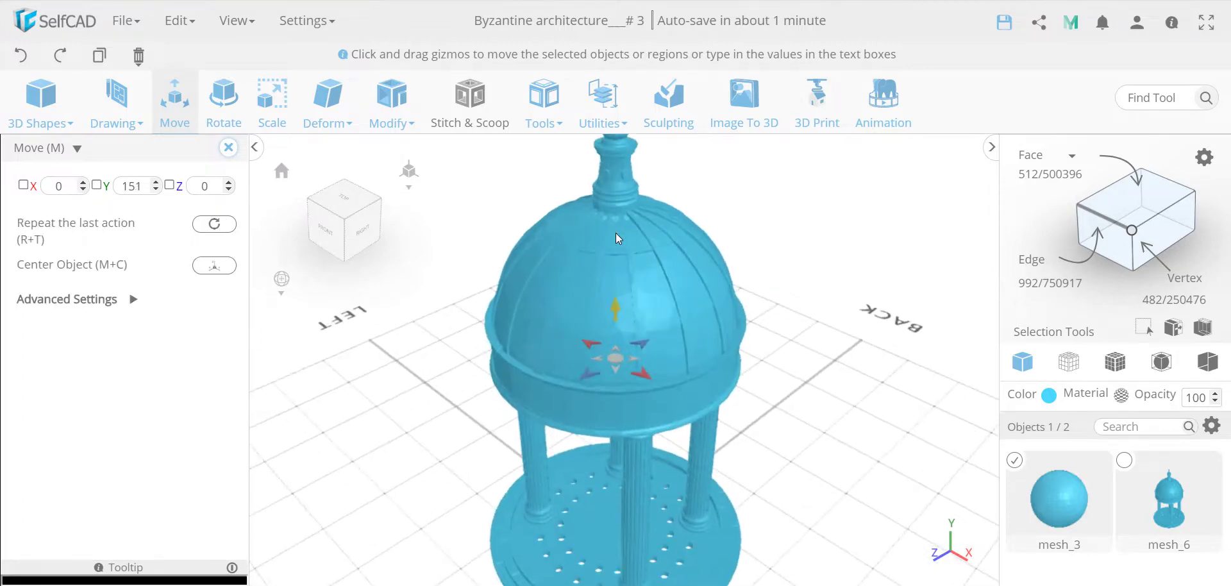
- Change the sphere's color to lime green from the palette
{"action": "left_click", "coordinate": [1049, 395]}
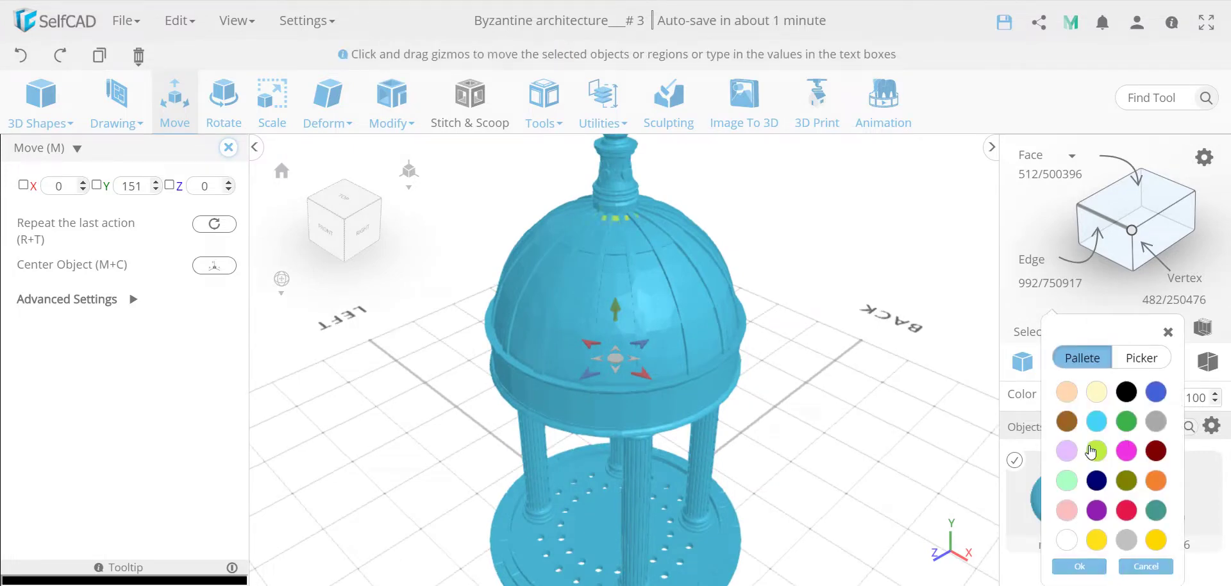
{"action": "left_click", "coordinate": [1091, 453]}
{"action": "left_click", "coordinate": [1080, 567]}
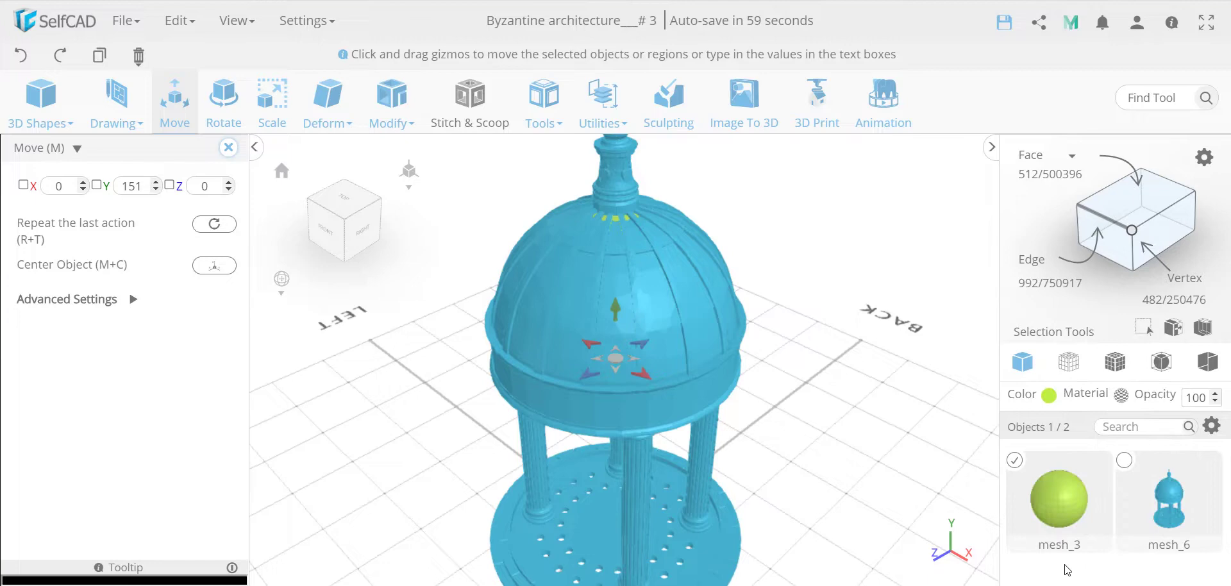
- Select only the temple mesh and set its opacity to 50
{"action": "left_click", "coordinate": [1125, 461]}
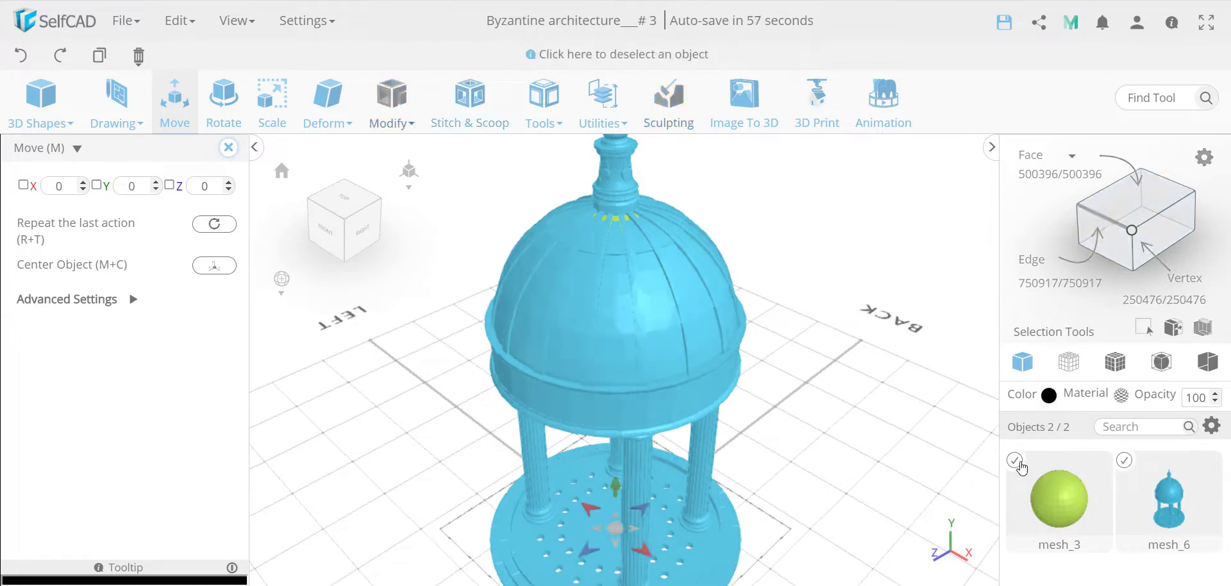
{"action": "left_click", "coordinate": [1017, 462]}
{"action": "double_click", "coordinate": [1195, 397]}
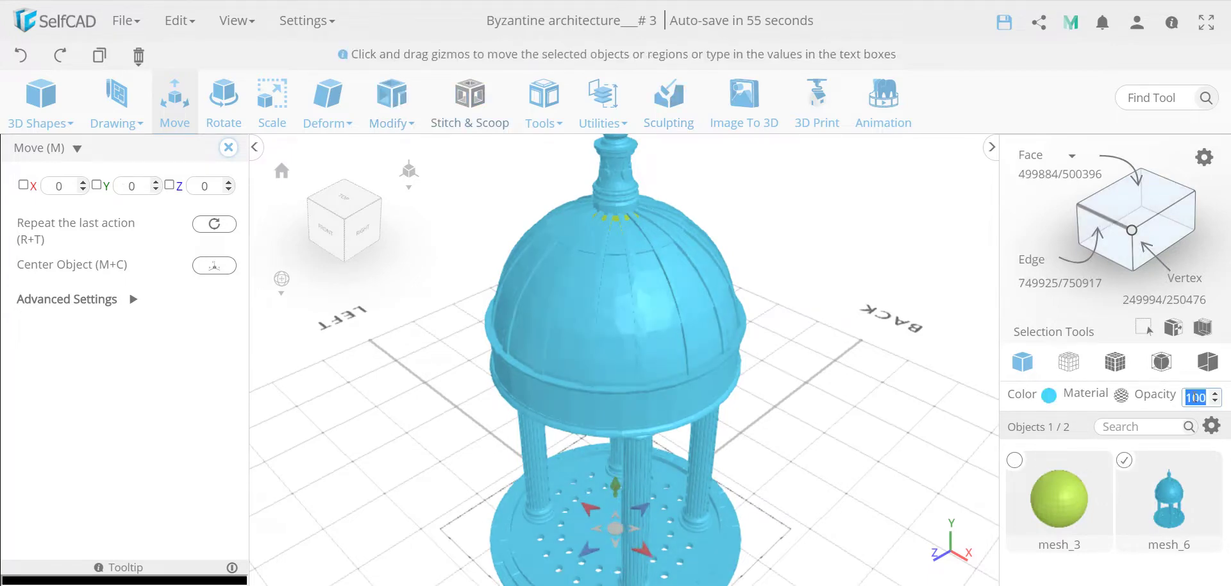
{"action": "type", "text": "50"}
{"action": "key", "text": "Return"}
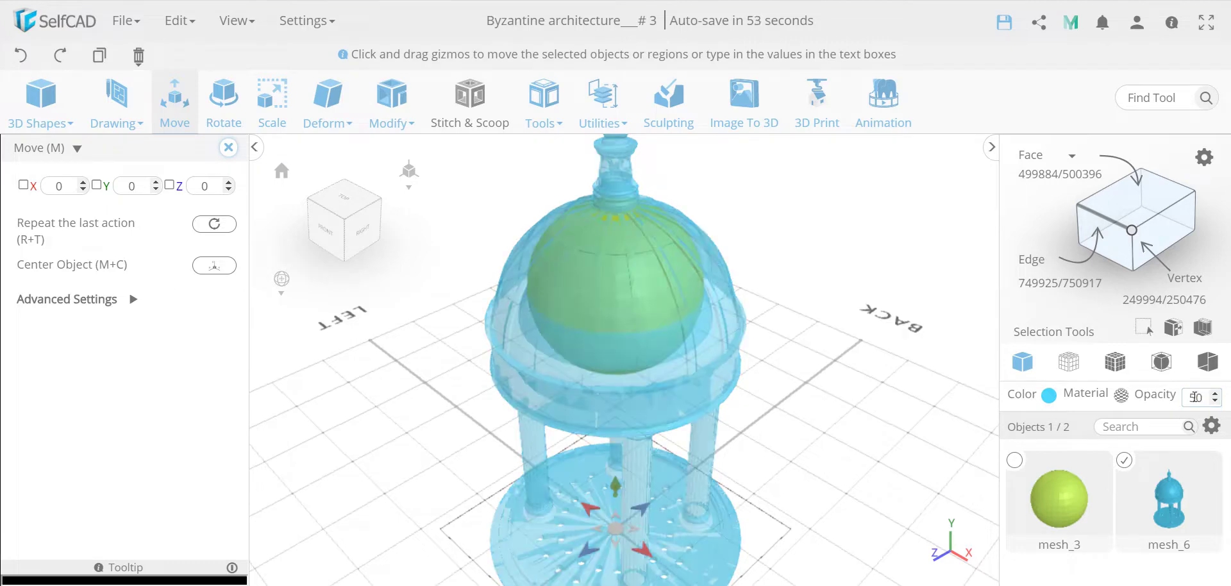
- Delete the lower half of the green sphere using an exact cube selection in percentage units with its top limit at 50
{"action": "left_click", "coordinate": [1125, 460]}
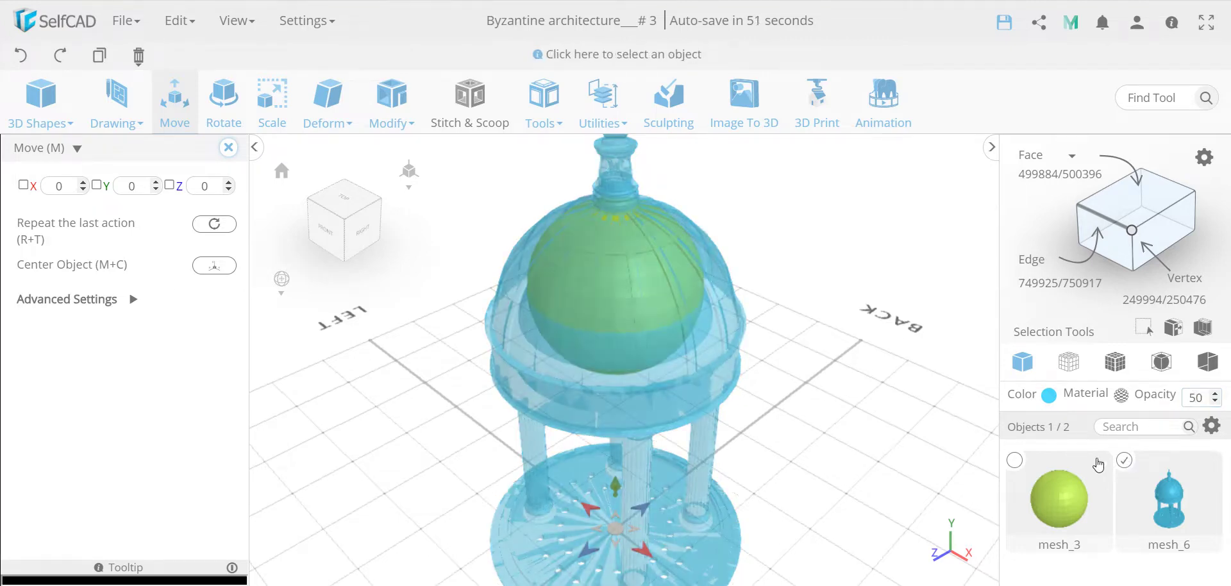
{"action": "left_click", "coordinate": [1016, 461]}
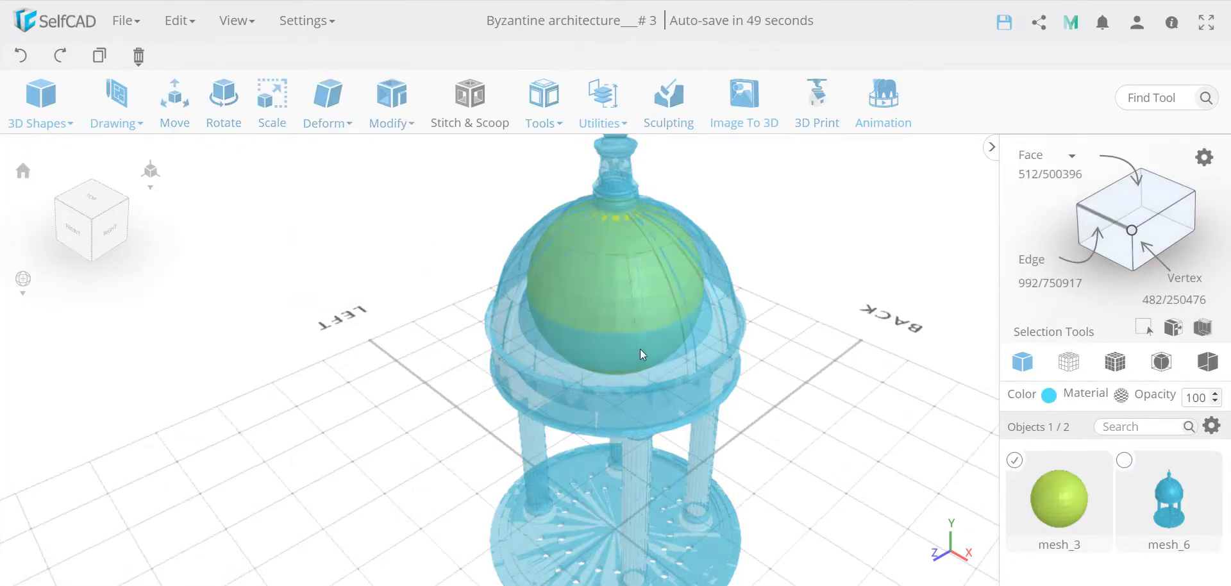
{"action": "left_click_drag", "start_coordinate": [844, 412], "coordinate": [796, 384]}
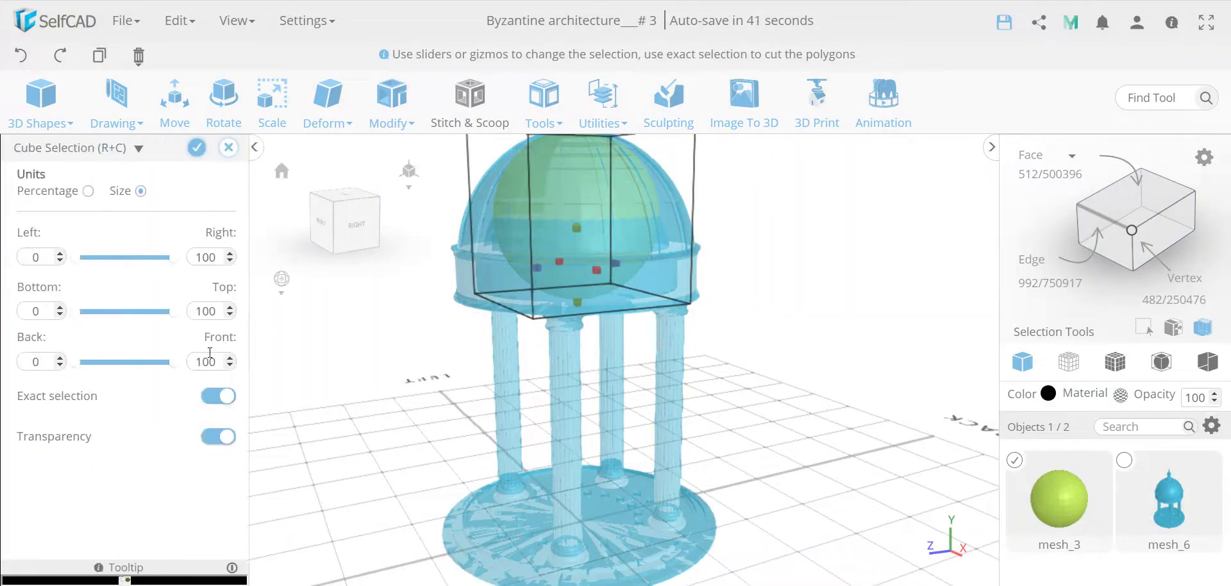
{"action": "double_click", "coordinate": [214, 311]}
{"action": "type", "text": "50"}
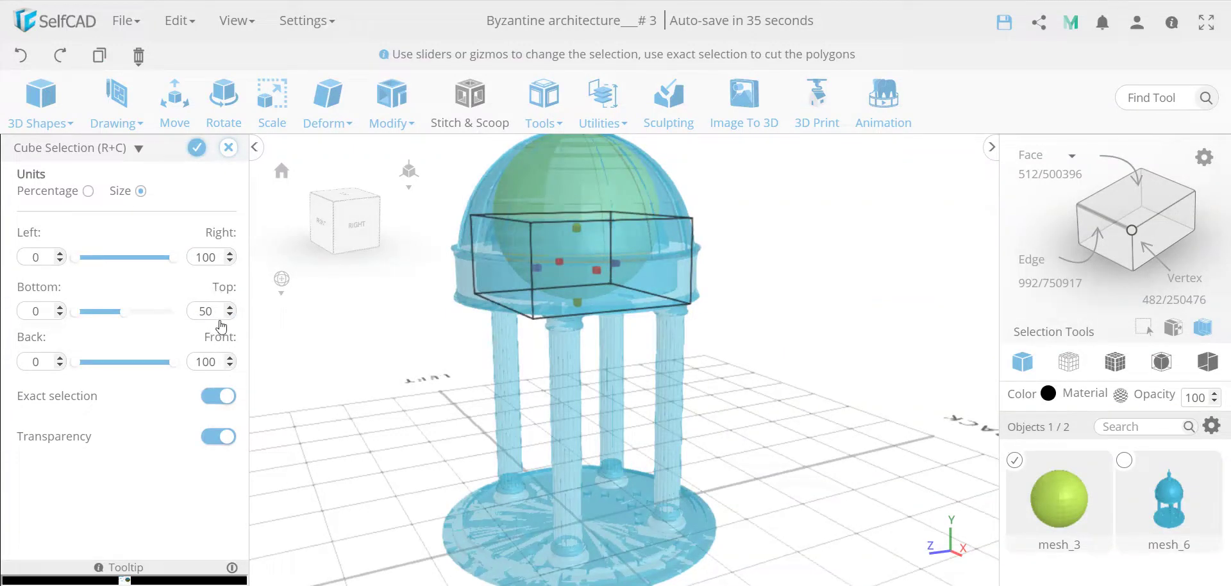
{"action": "left_click", "coordinate": [88, 191]}
{"action": "left_click", "coordinate": [196, 149]}
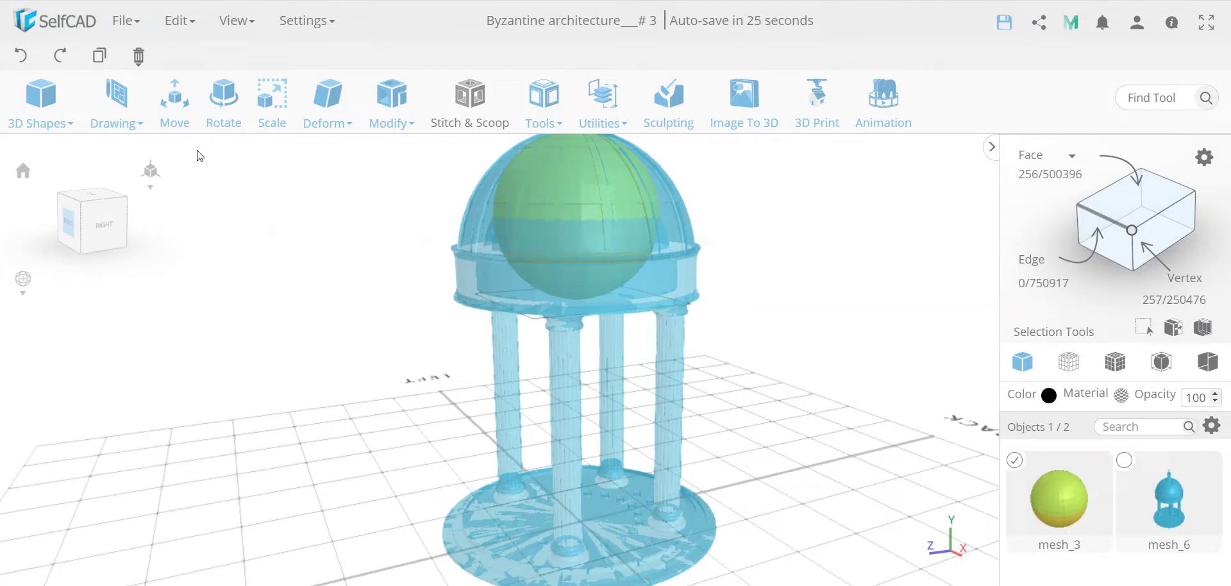
{"action": "key", "text": "Delete"}
{"action": "key", "text": "Return"}
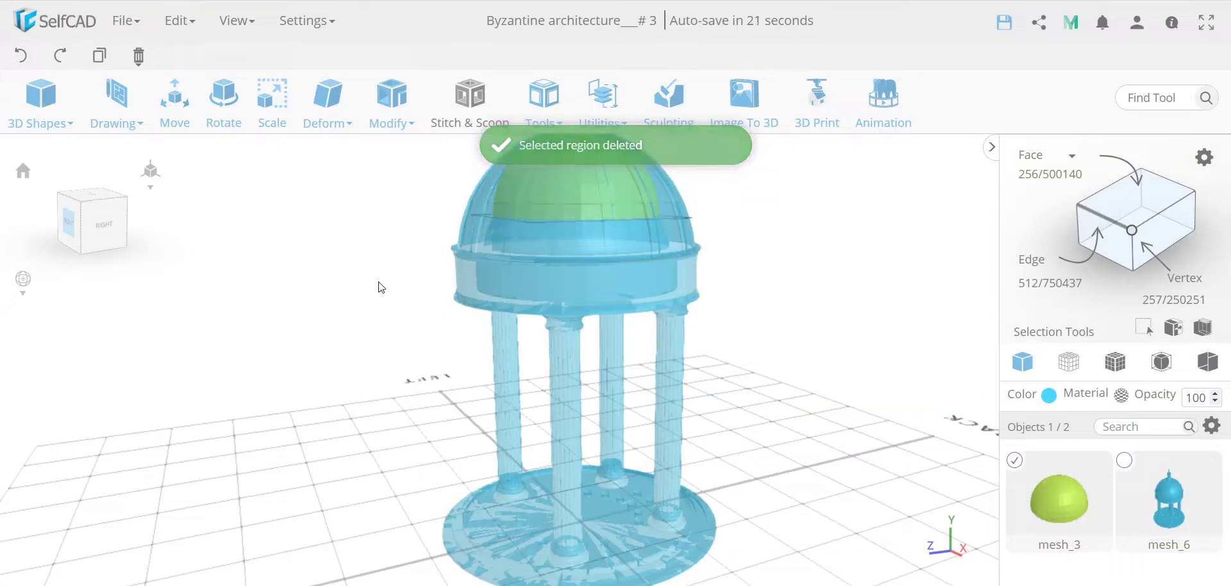
- Isolate the green hemisphere so the temple mesh is hidden
{"action": "left_click_drag", "start_coordinate": [388, 318], "coordinate": [357, 322]}
{"action": "left_click", "coordinate": [1215, 427]}
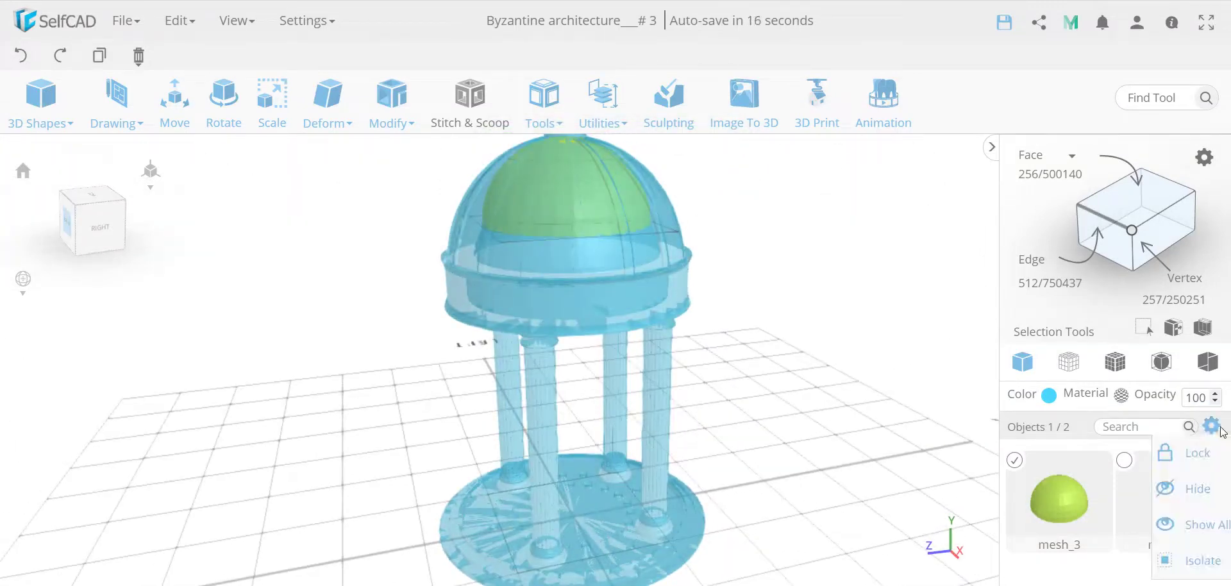
{"action": "left_click", "coordinate": [1187, 561]}
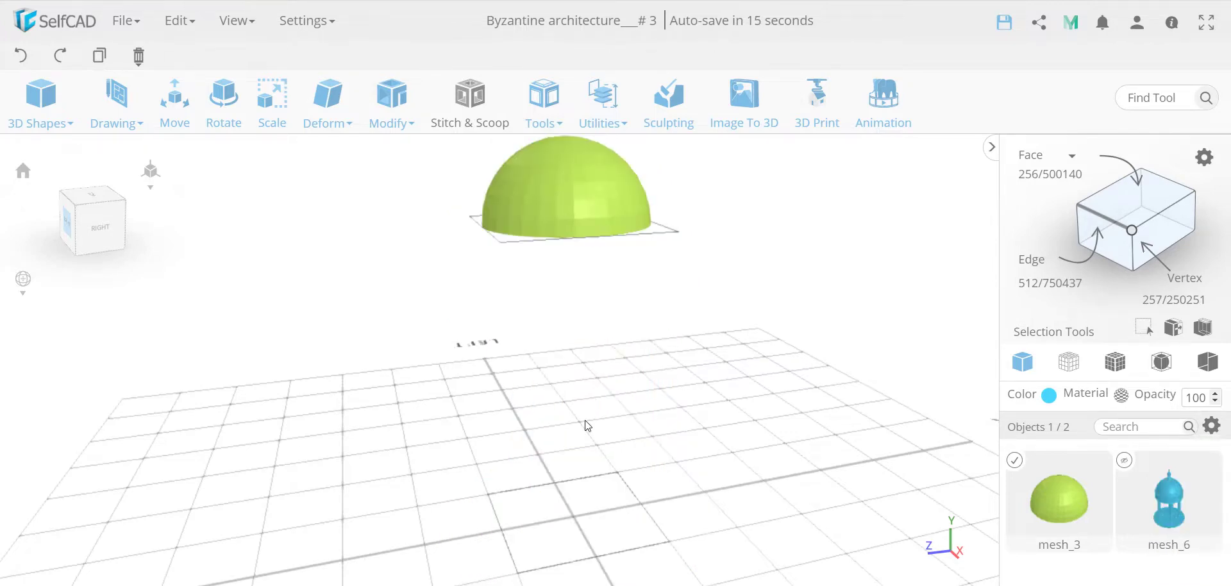
- Thicken the hollow green hemisphere inward with Add Thickness set to -10, keeping connections on
{"action": "left_click_drag", "start_coordinate": [588, 425], "coordinate": [582, 342]}
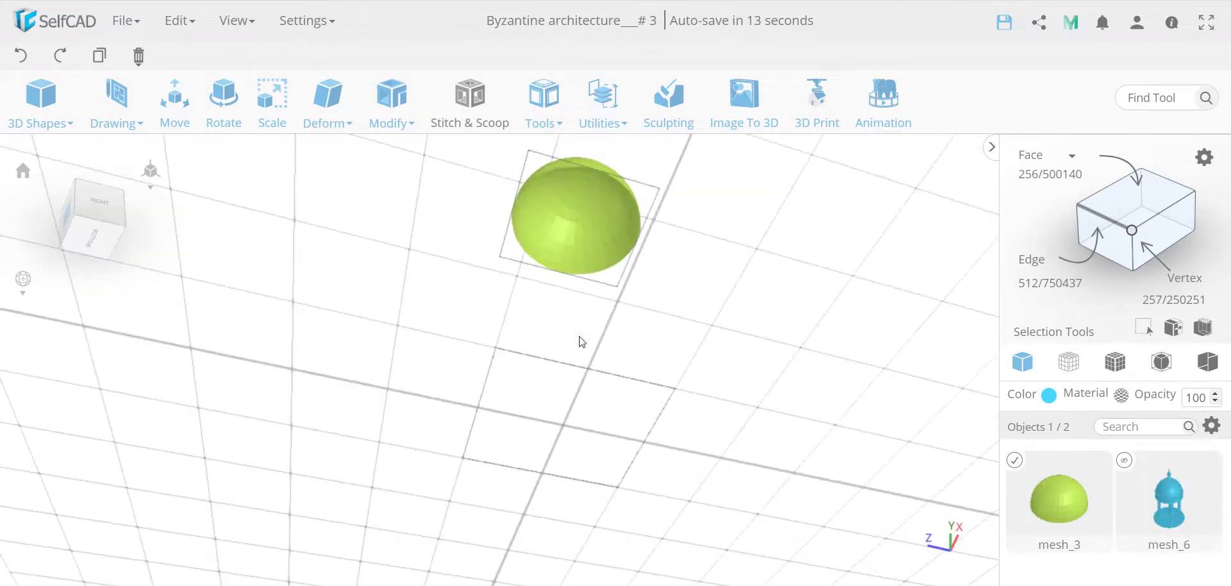
{"action": "scroll", "coordinate": [625, 174], "scroll_direction": "up", "scroll_amount": 3}
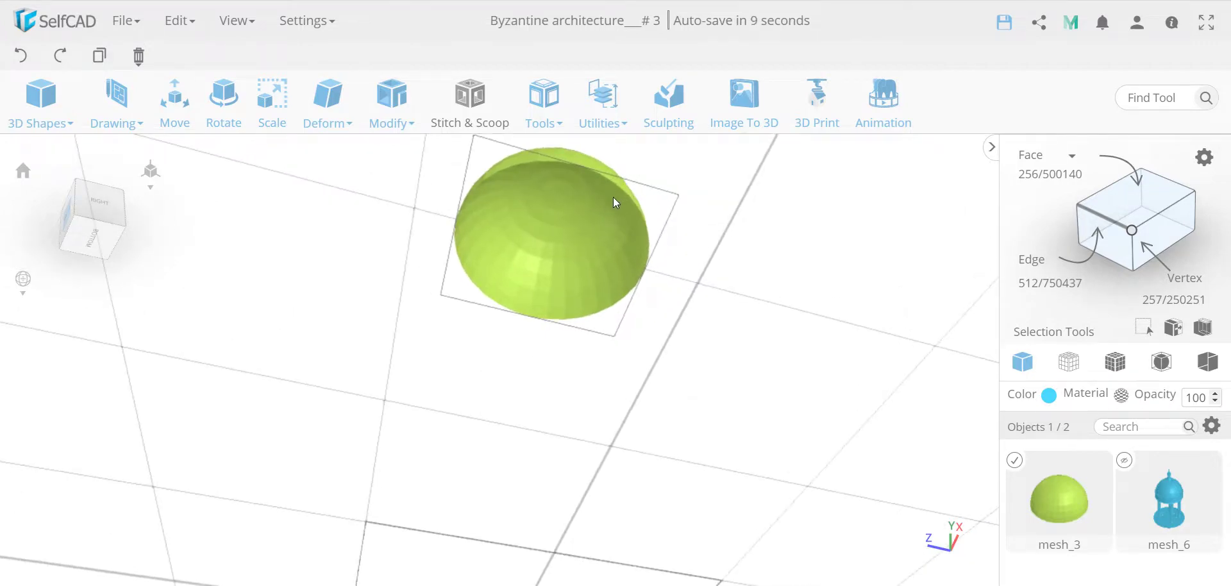
{"action": "left_click_drag", "start_coordinate": [714, 261], "coordinate": [712, 301]}
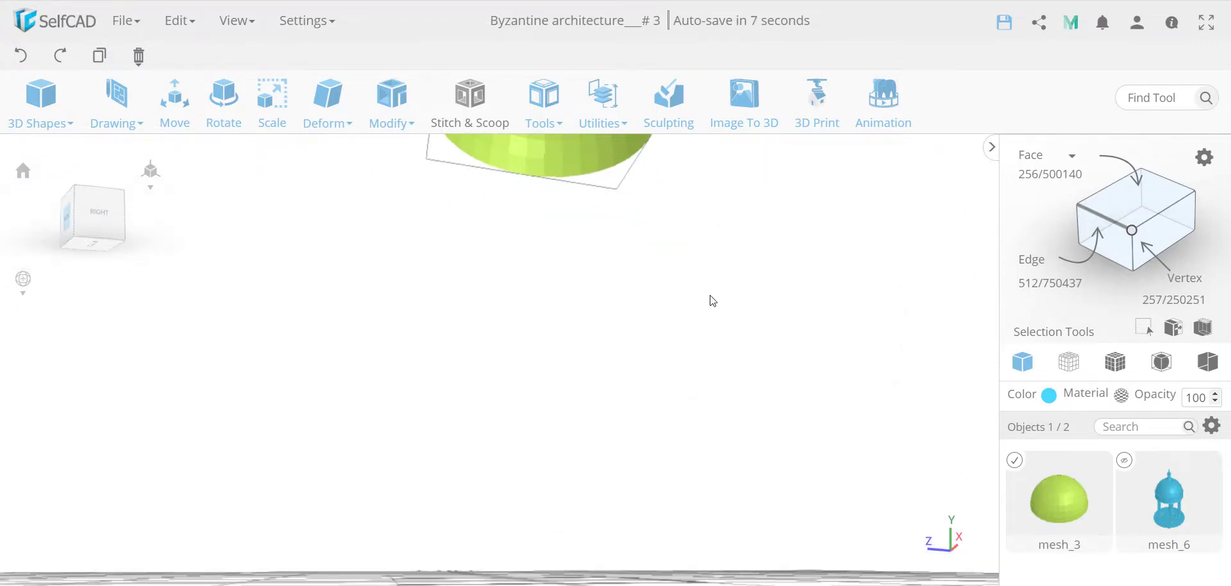
{"action": "left_click", "coordinate": [375, 112]}
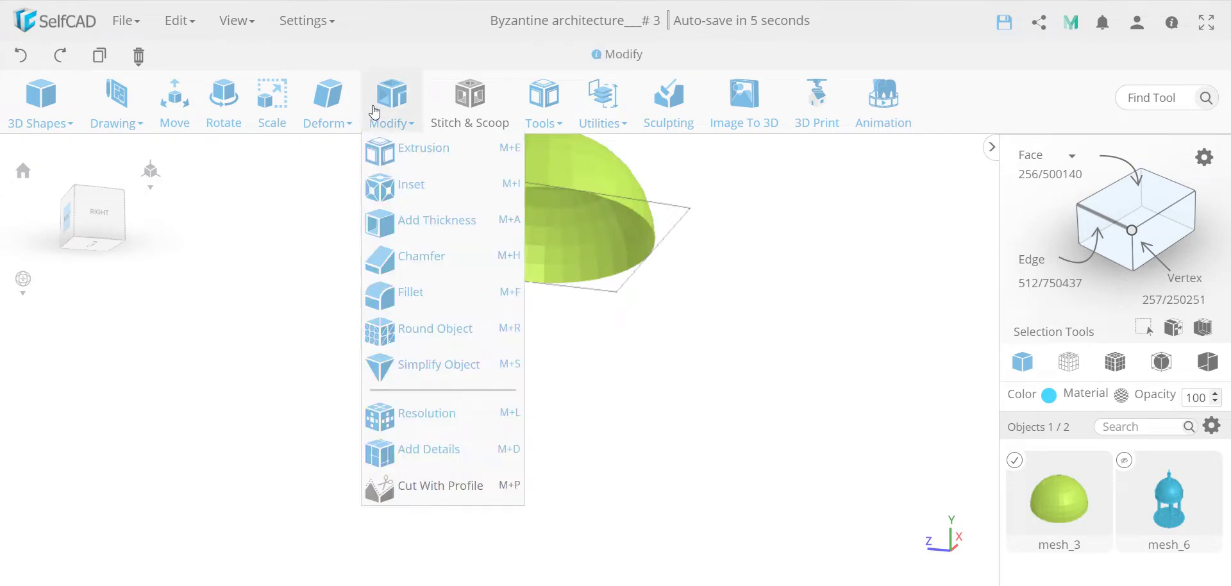
{"action": "left_click", "coordinate": [431, 219]}
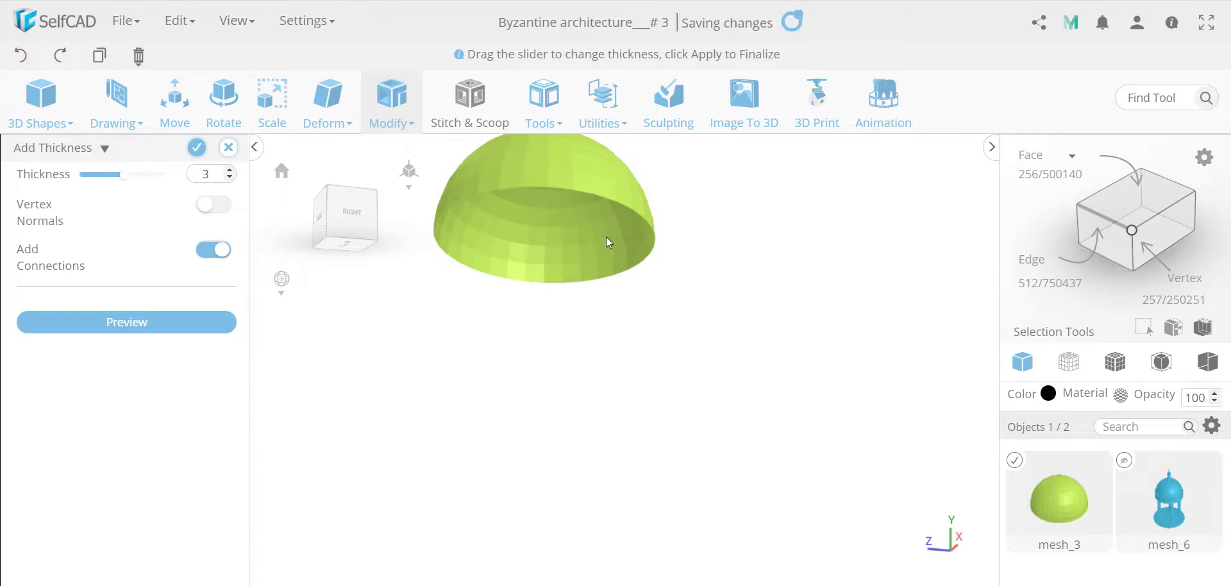
{"action": "double_click", "coordinate": [217, 179]}
{"action": "type", "text": "-10"}
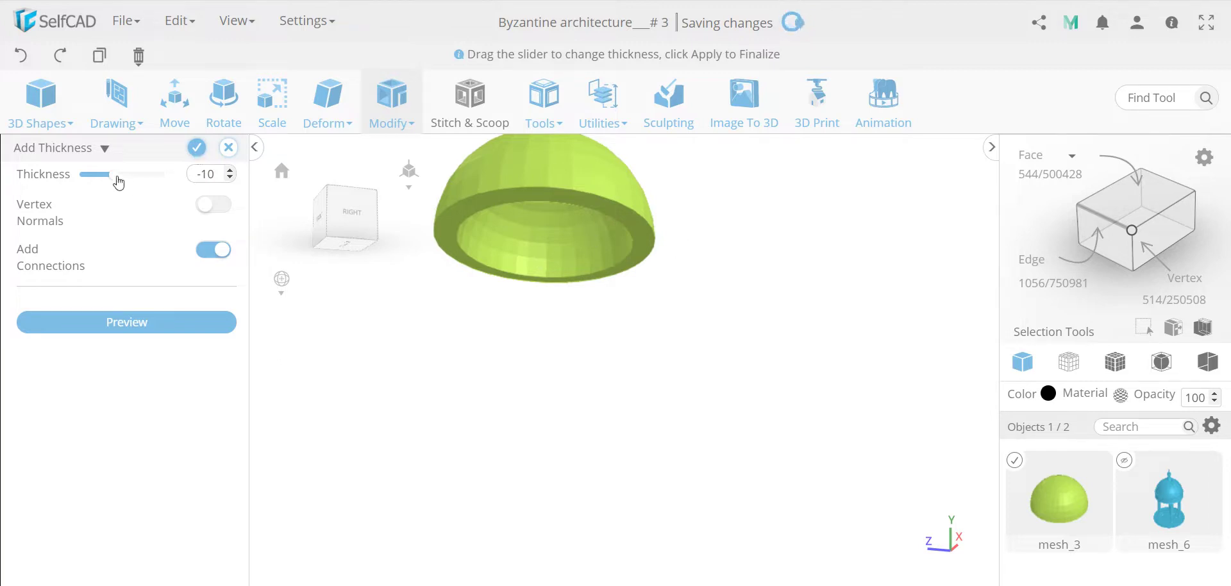
{"action": "left_click", "coordinate": [198, 149]}
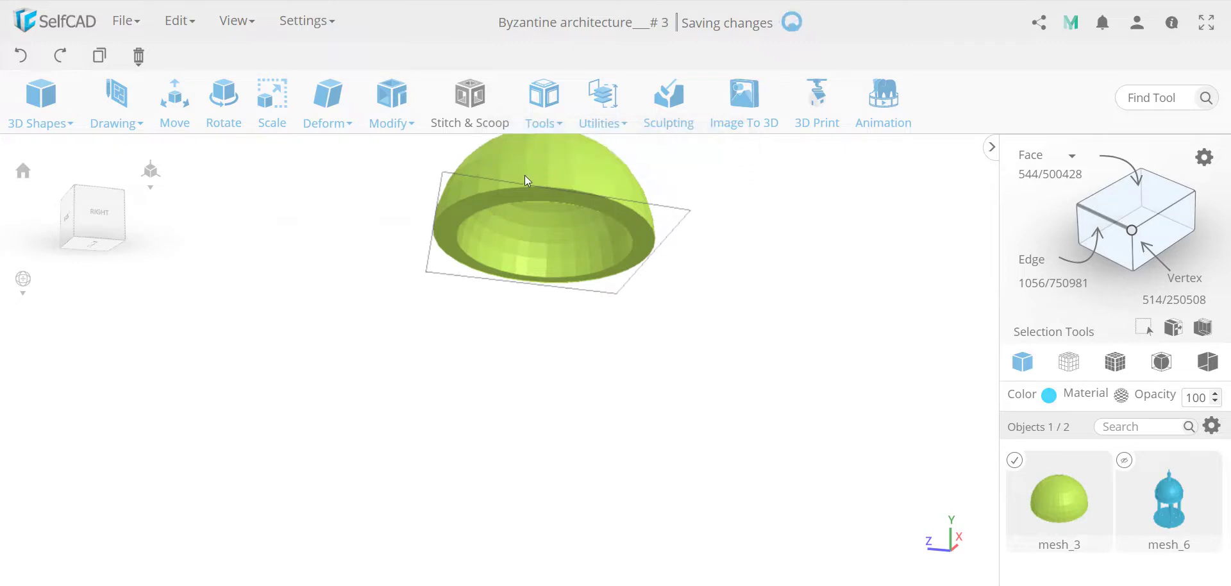
- Unhide the temple mesh and keep only the green hemisphere selected
{"action": "left_click_drag", "start_coordinate": [753, 228], "coordinate": [728, 272]}
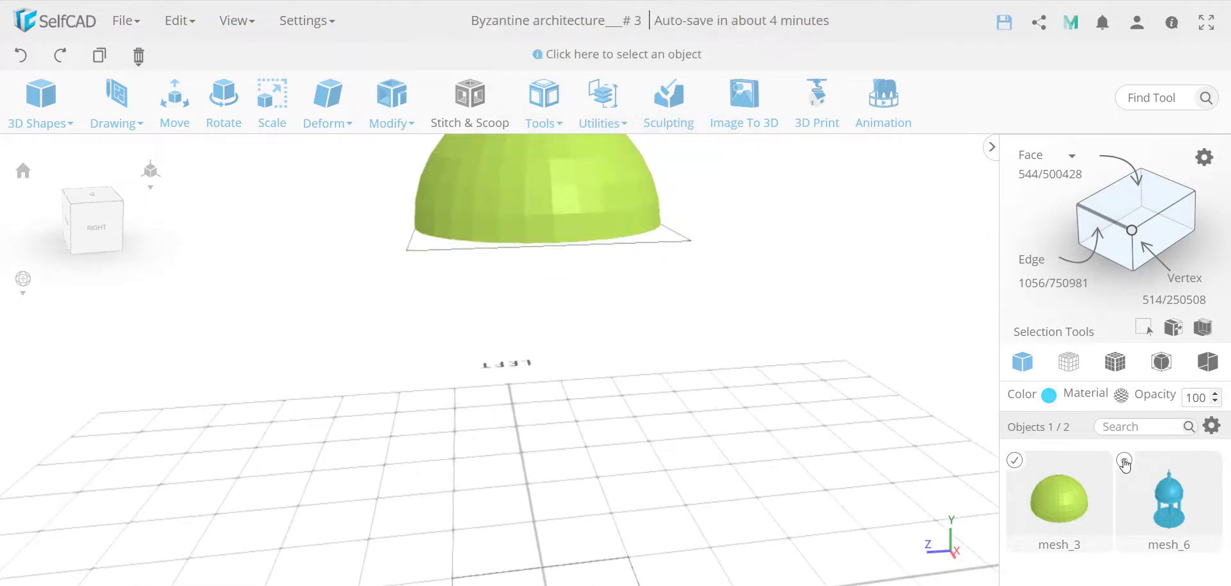
{"action": "left_click", "coordinate": [1125, 461]}
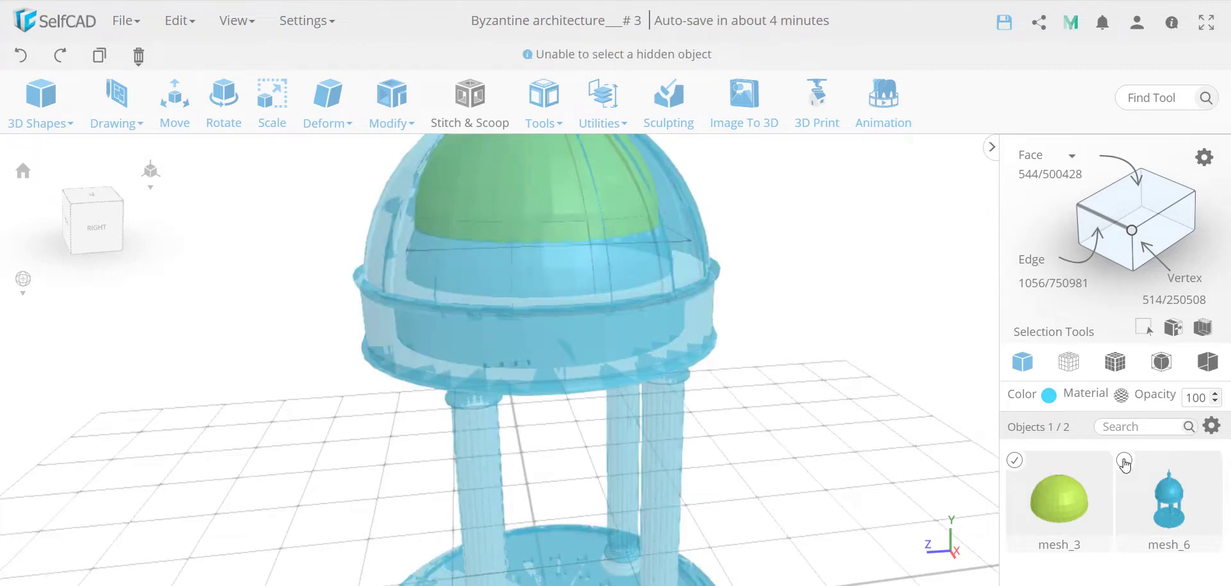
{"action": "left_click", "coordinate": [1125, 461]}
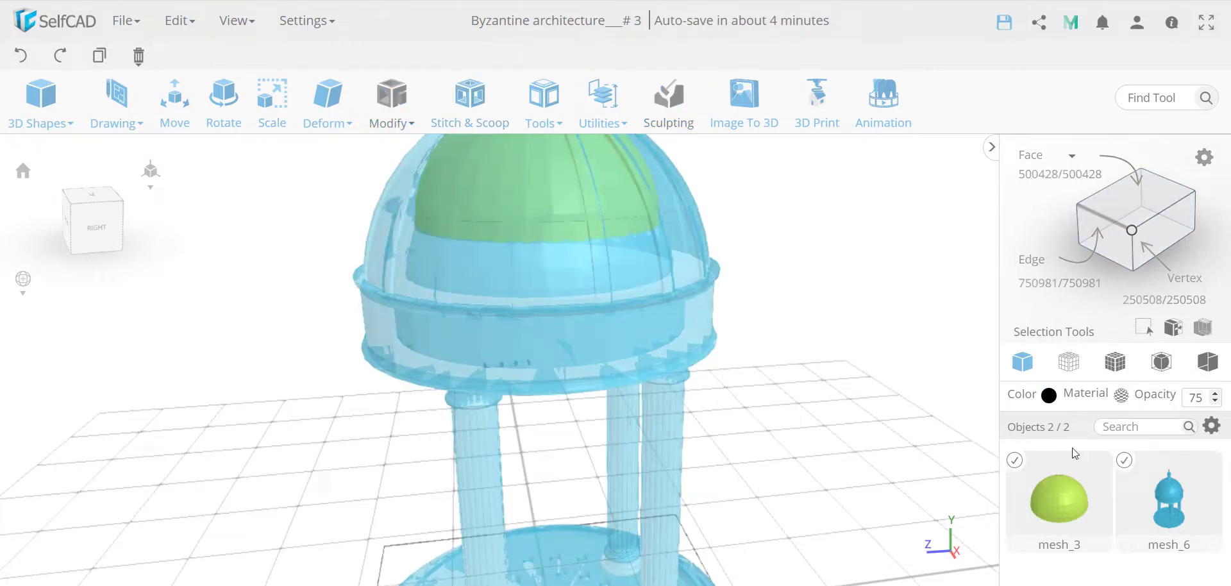
{"action": "left_click", "coordinate": [1126, 462]}
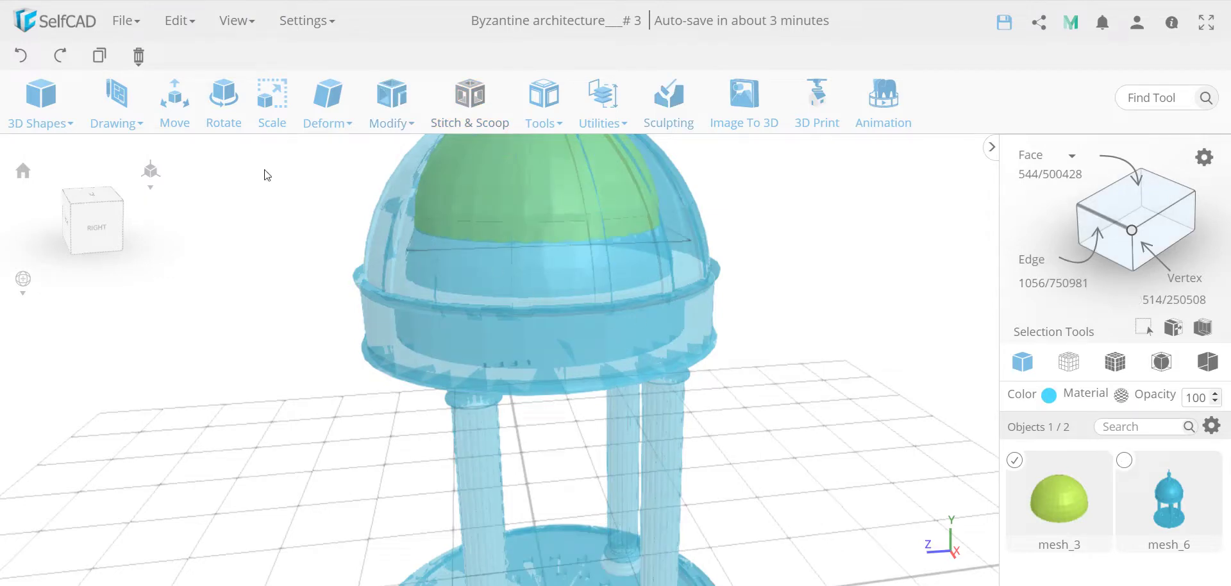
- Stretch the green hemisphere vertically to a Y scale of 73
{"action": "left_click", "coordinate": [273, 118]}
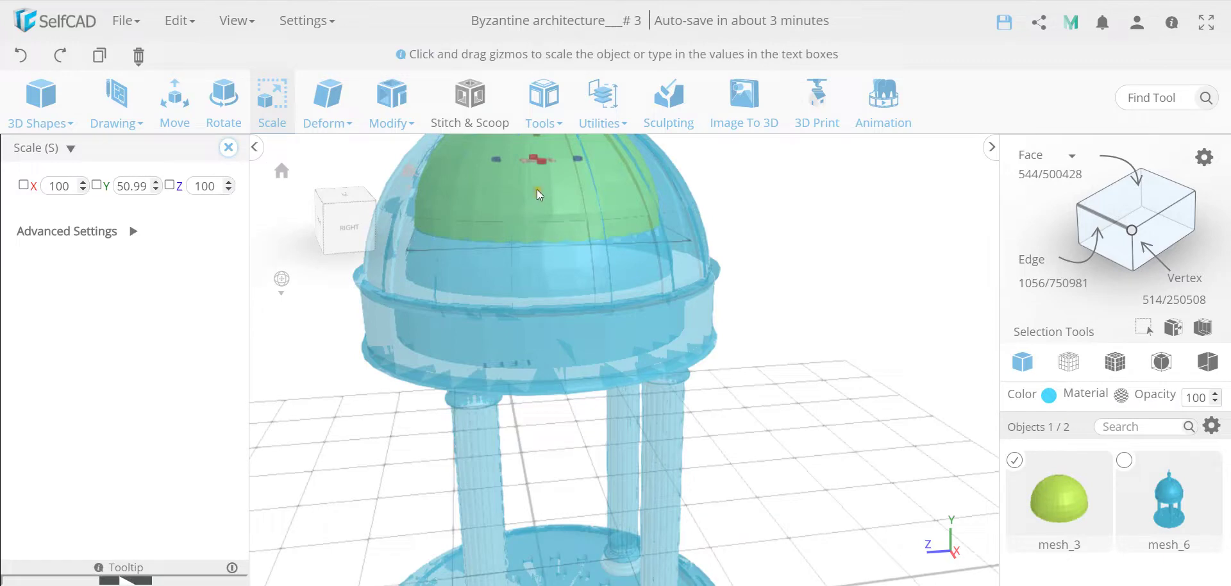
{"action": "left_click_drag", "start_coordinate": [536, 191], "coordinate": [537, 239]}
{"action": "scroll", "coordinate": [495, 225], "scroll_direction": "down", "scroll_amount": 6}
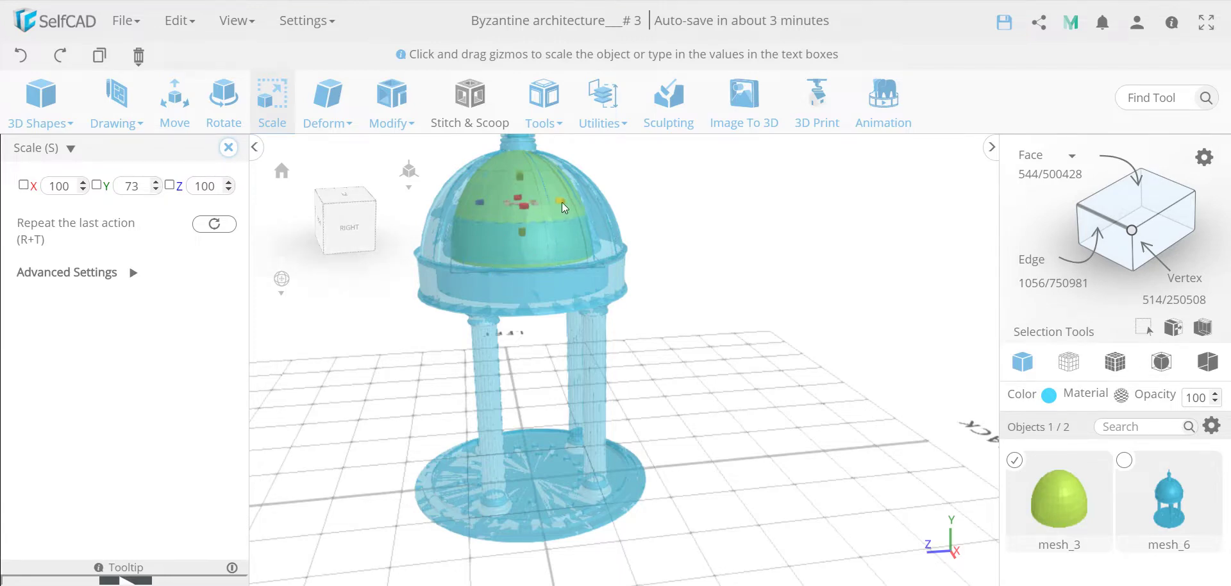
- Enable symmetrical scaling and widen the hemisphere to about 137 in Z and 136 in X so it fills the dome
{"action": "left_click", "coordinate": [133, 272]}
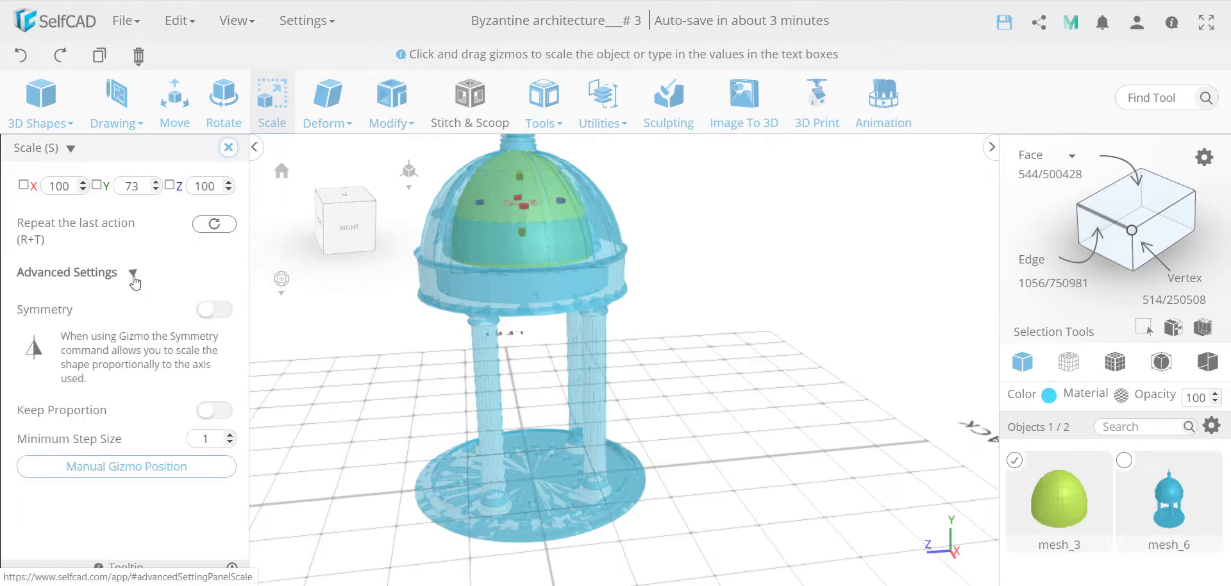
{"action": "left_click", "coordinate": [220, 311]}
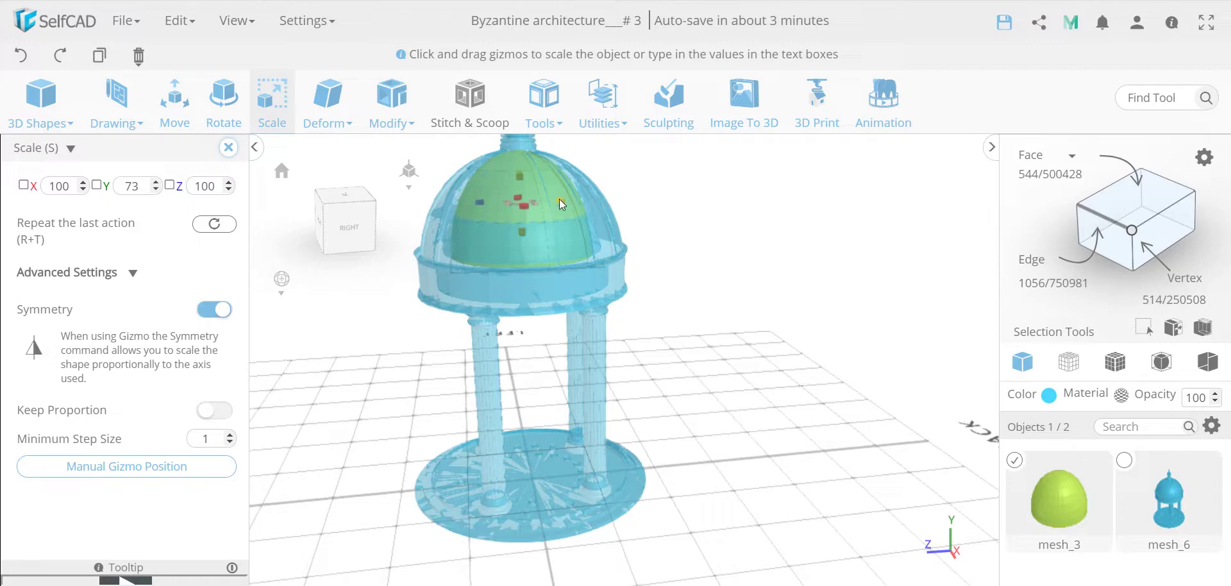
{"action": "left_click_drag", "start_coordinate": [559, 200], "coordinate": [614, 211]}
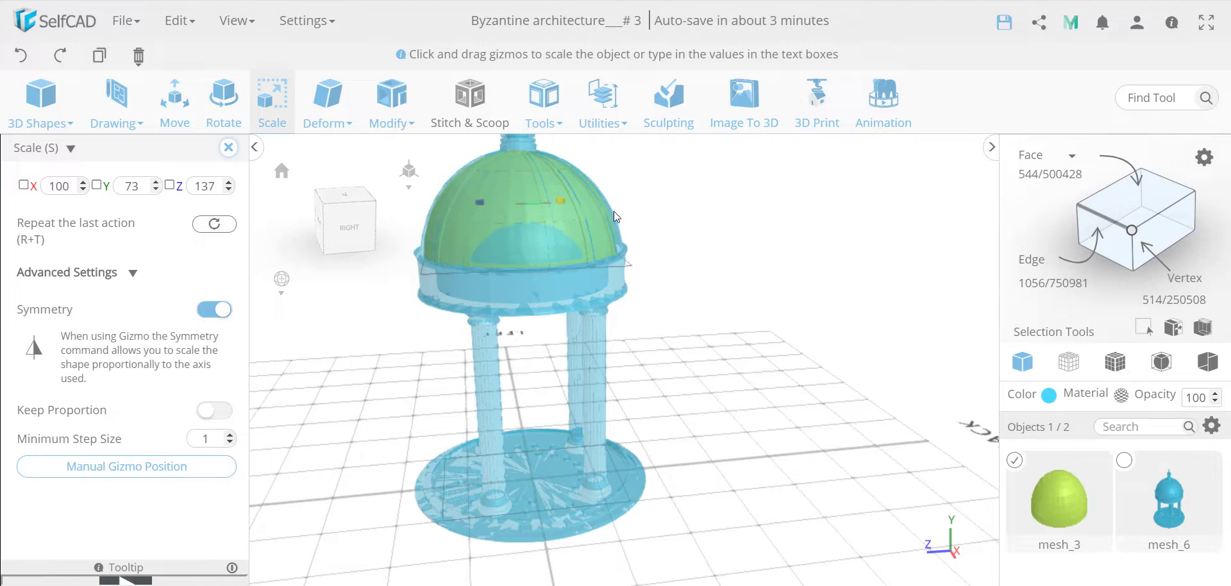
{"action": "left_click_drag", "start_coordinate": [614, 210], "coordinate": [613, 212]}
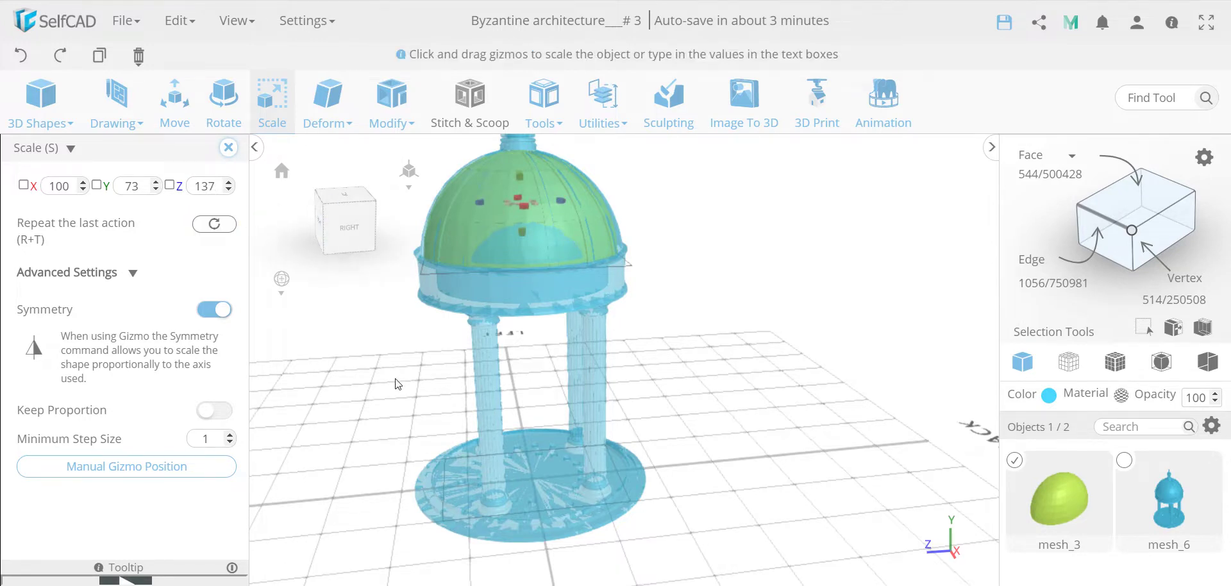
{"action": "left_click_drag", "start_coordinate": [398, 383], "coordinate": [733, 264]}
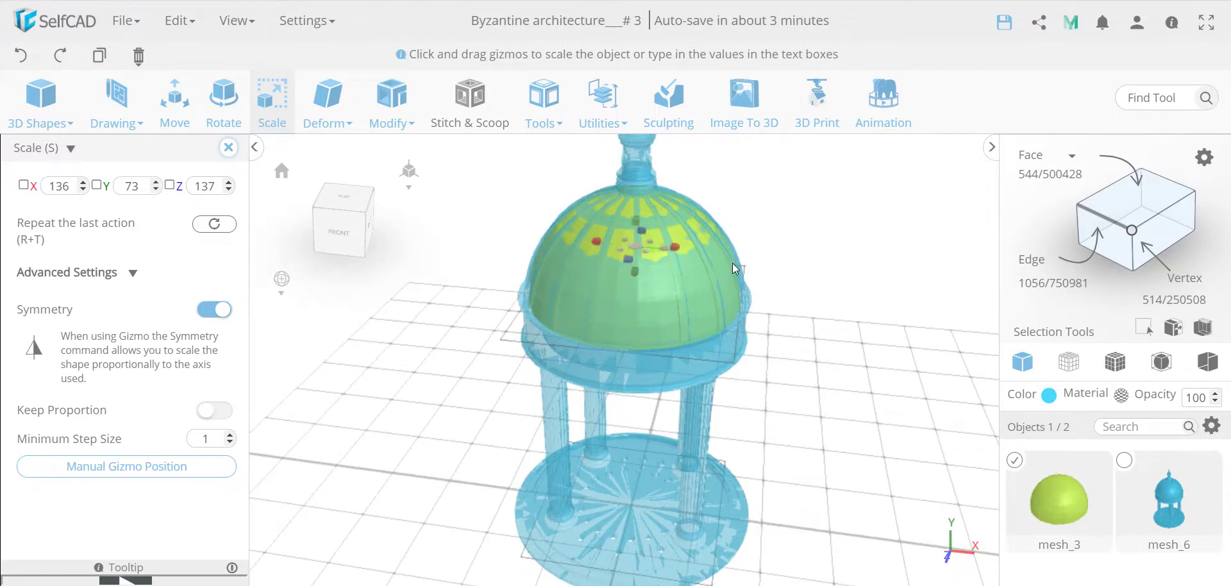
- Link the hemisphere's X and Z scale and set both to 140
{"action": "left_click", "coordinate": [23, 186]}
{"action": "double_click", "coordinate": [204, 186]}
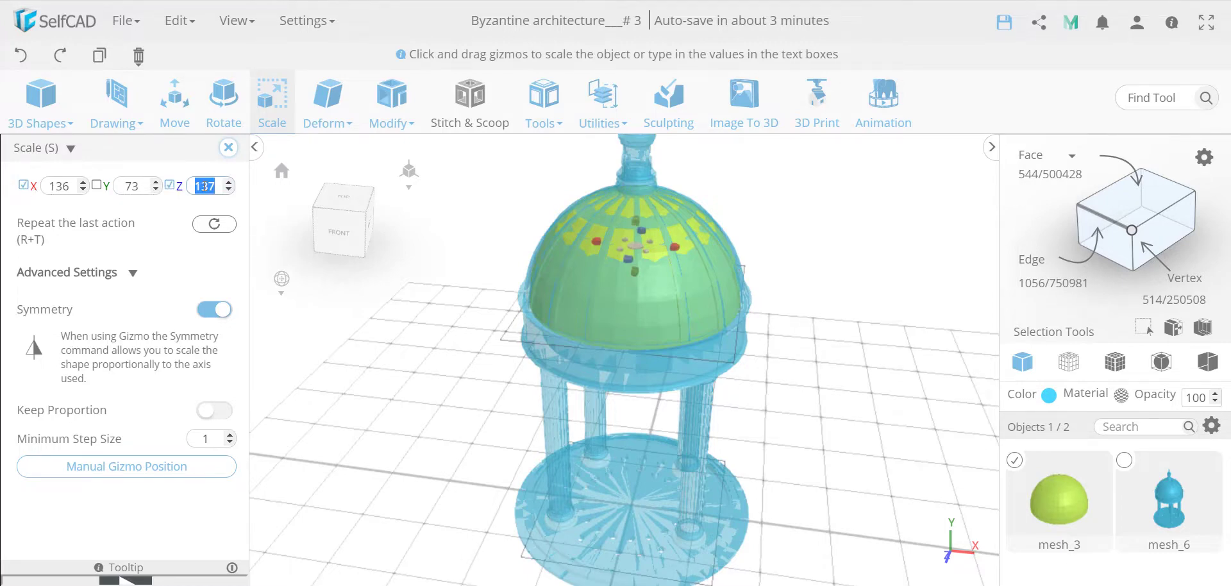
{"action": "type", "text": "140"}
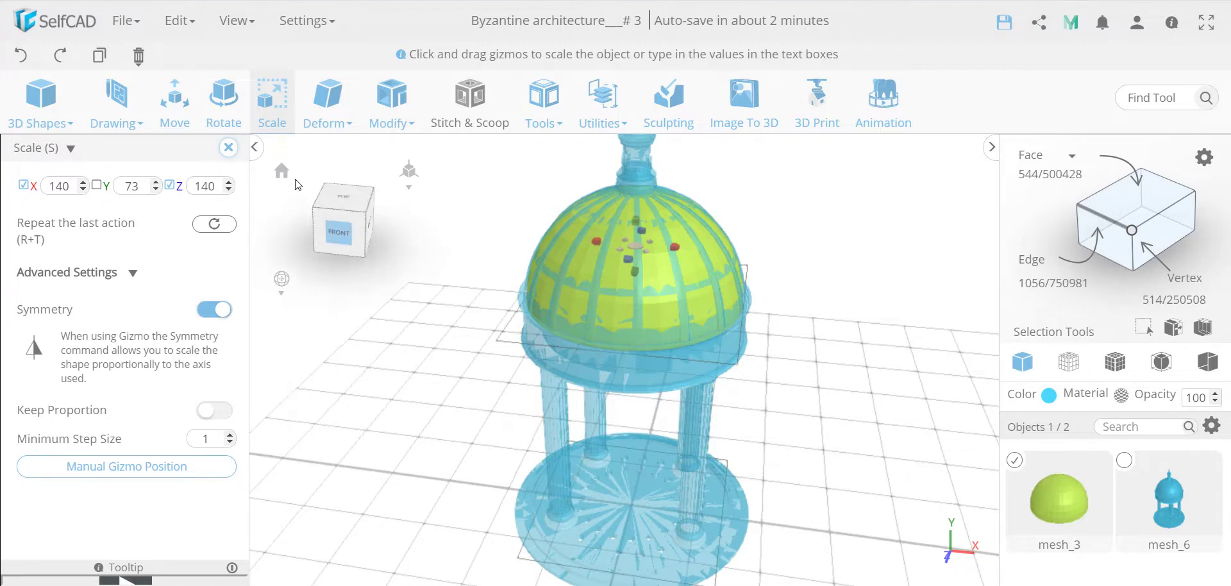
{"action": "left_click", "coordinate": [228, 149]}
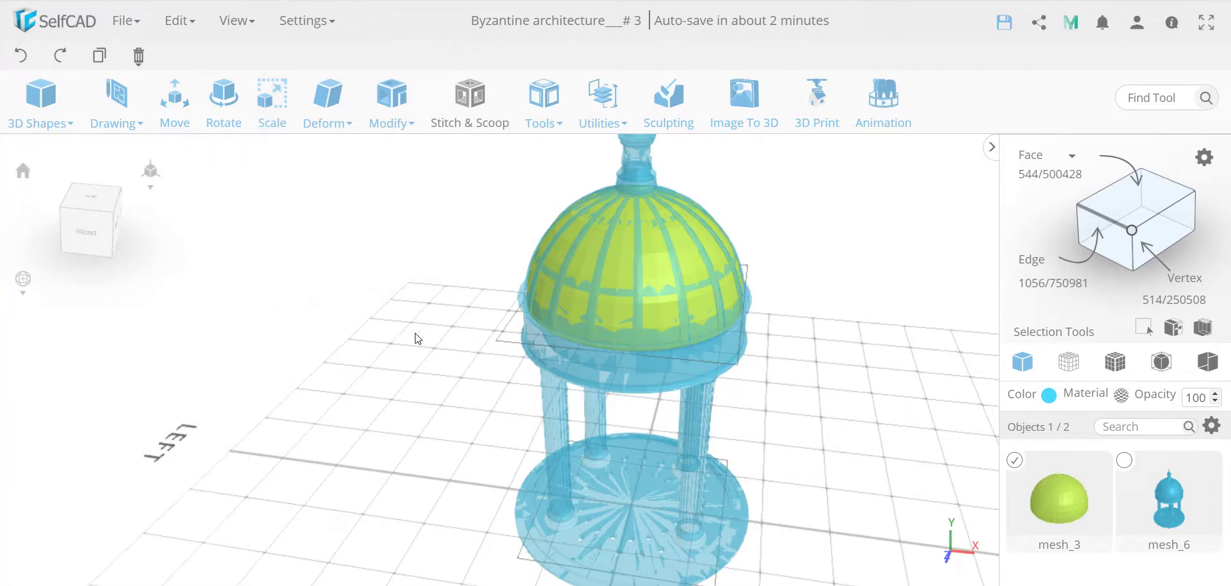
- Isolate the green hemisphere so the temple mesh is hidden from the scene
{"action": "left_click_drag", "start_coordinate": [815, 365], "coordinate": [691, 364]}
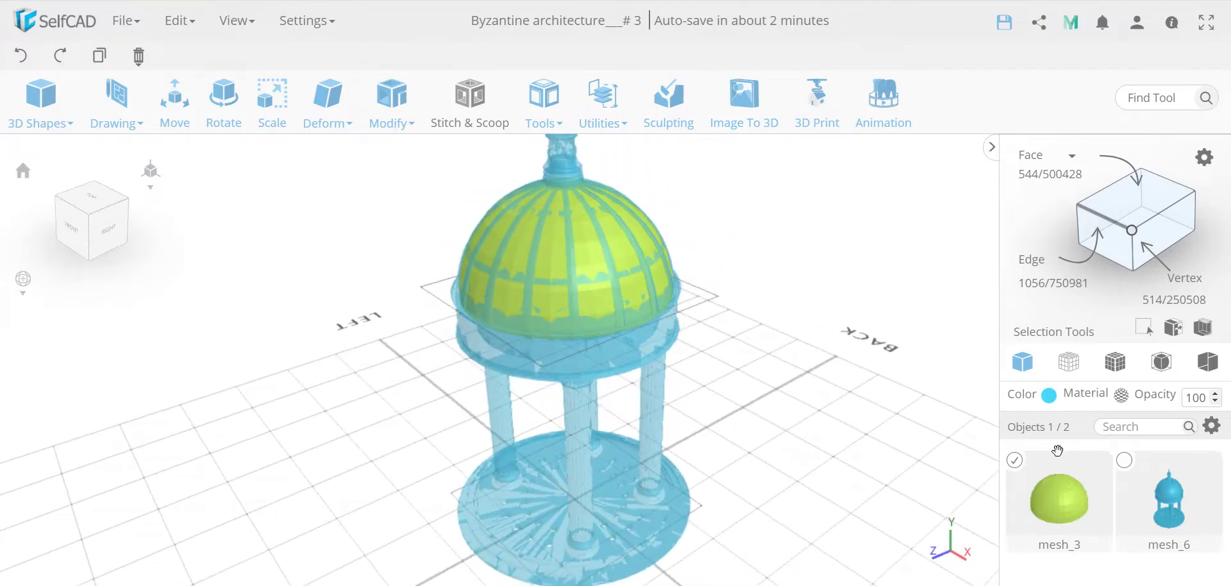
{"action": "left_click", "coordinate": [1212, 426]}
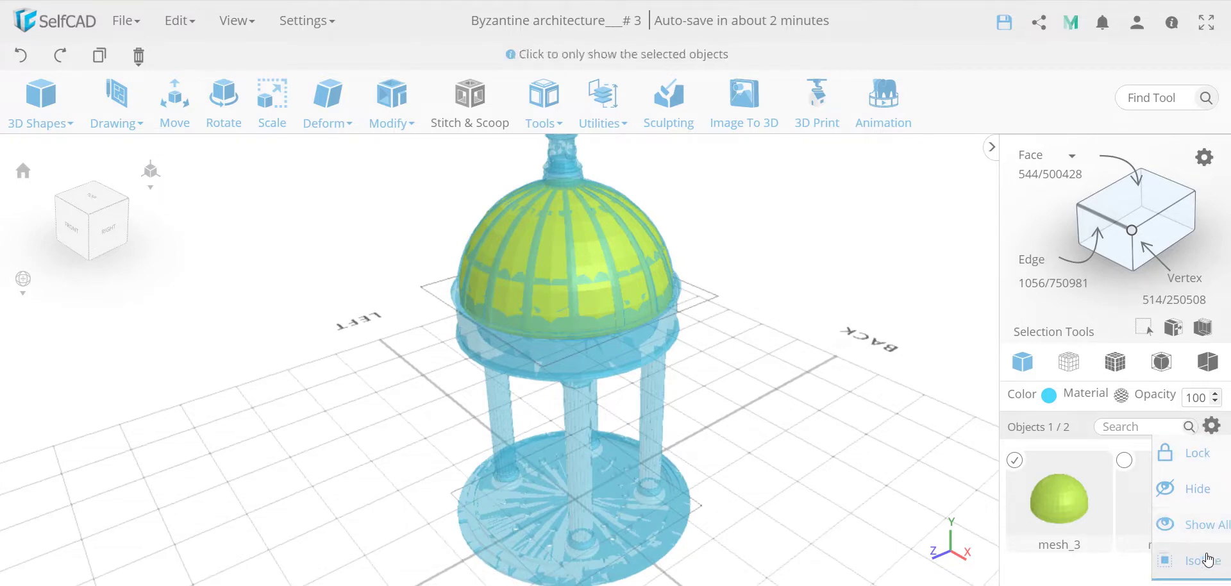
{"action": "left_click", "coordinate": [1208, 562]}
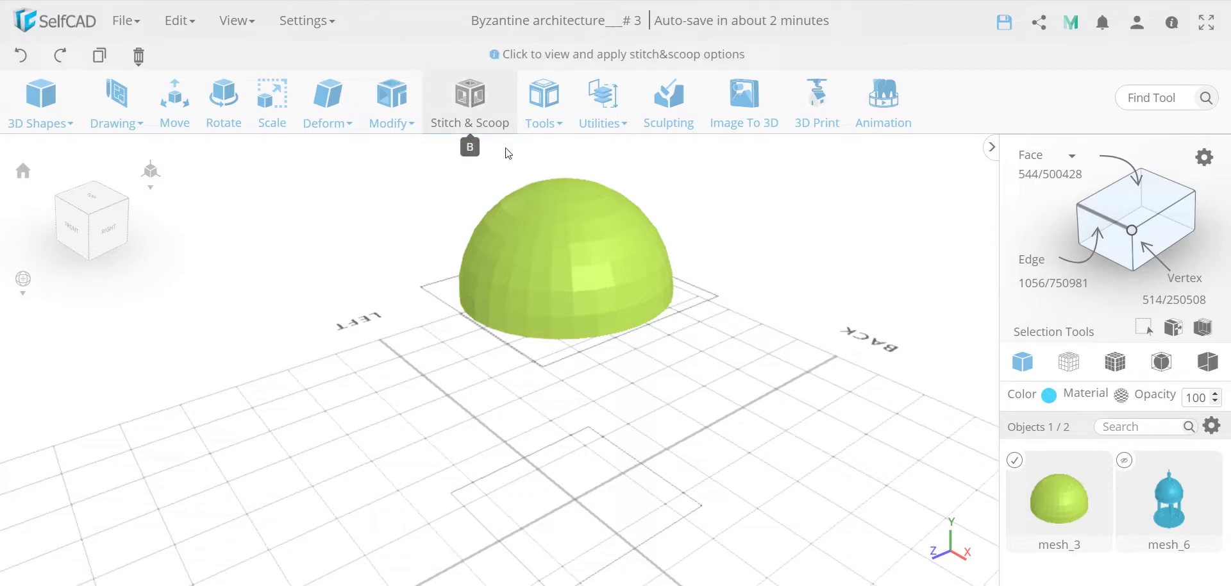
{"action": "left_click_drag", "start_coordinate": [468, 431], "coordinate": [574, 438]}
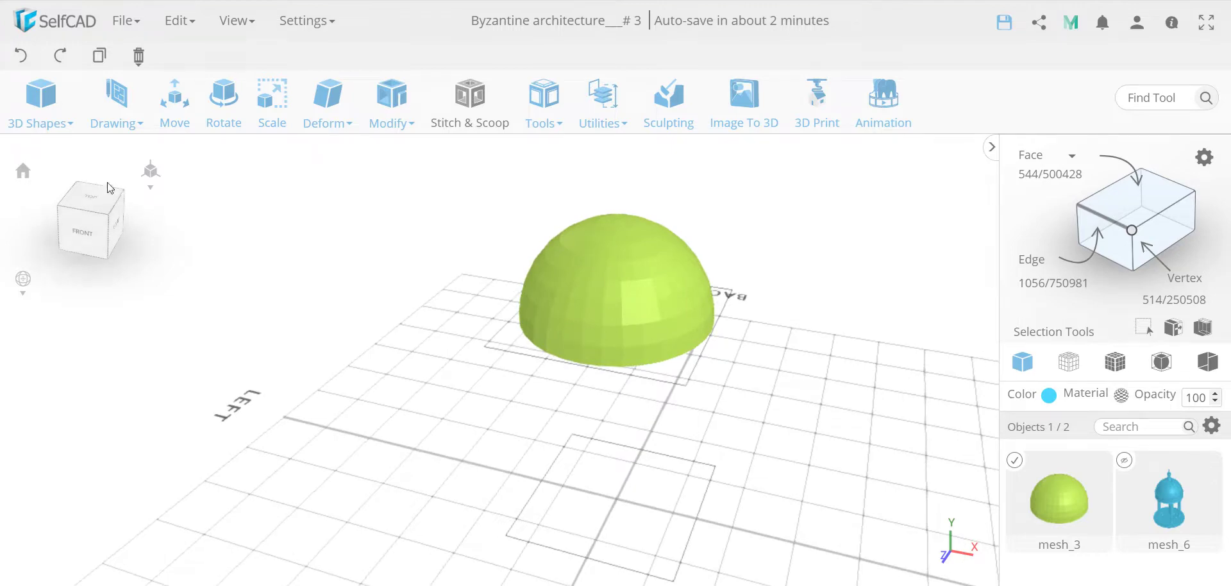
- Create a cube with width, height and depth of 100 at the origin
{"action": "left_click", "coordinate": [45, 106]}
{"action": "left_click", "coordinate": [52, 177]}
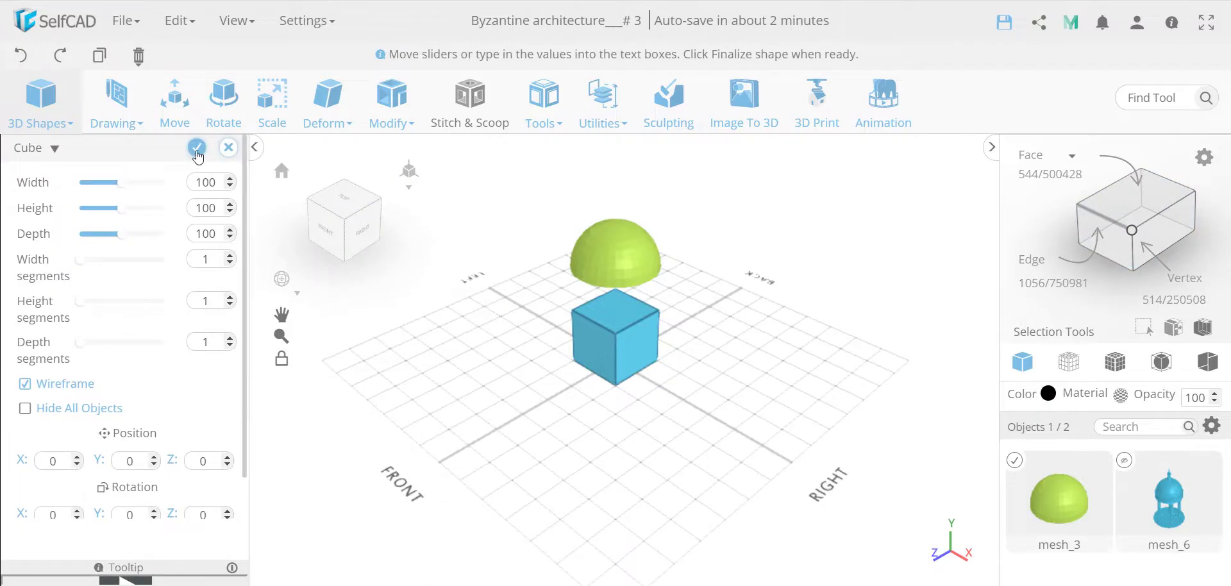
{"action": "left_click", "coordinate": [197, 148]}
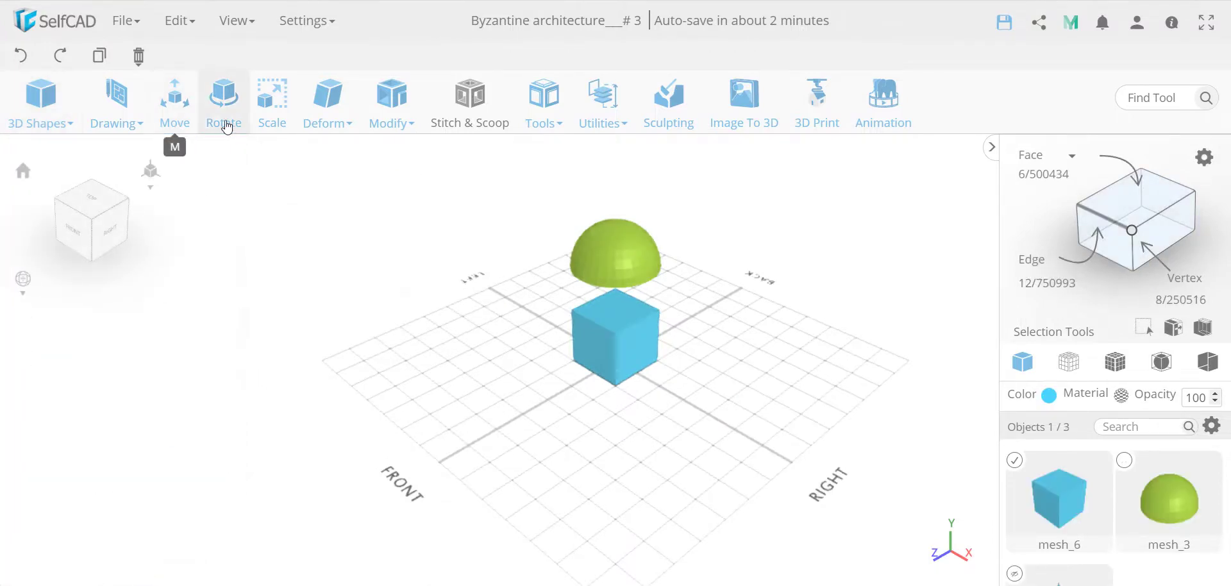
- Reshape the cube into a tall thin plate with a Y scale of 187 and a Z scale of 11
{"action": "left_click", "coordinate": [282, 122]}
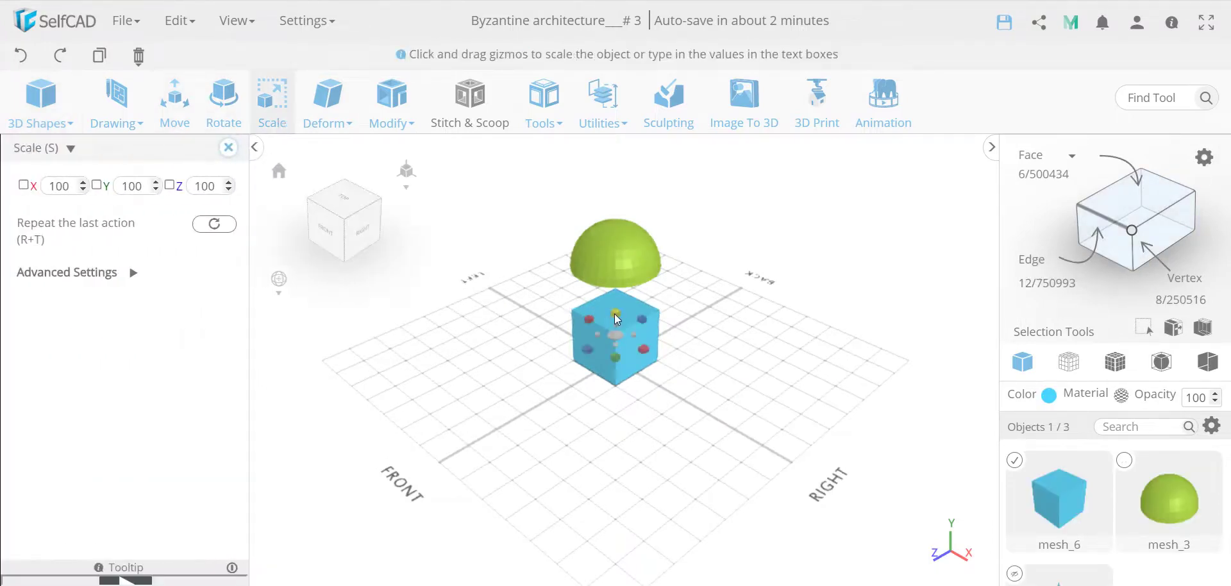
{"action": "left_click_drag", "start_coordinate": [614, 313], "coordinate": [617, 268]}
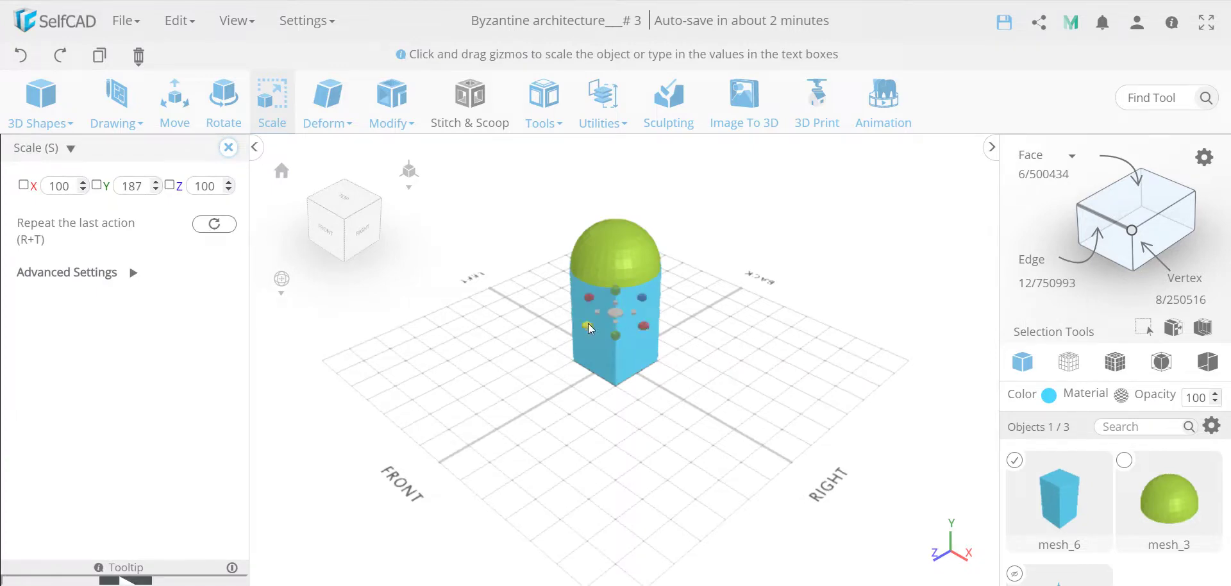
{"action": "left_click_drag", "start_coordinate": [587, 323], "coordinate": [626, 312]}
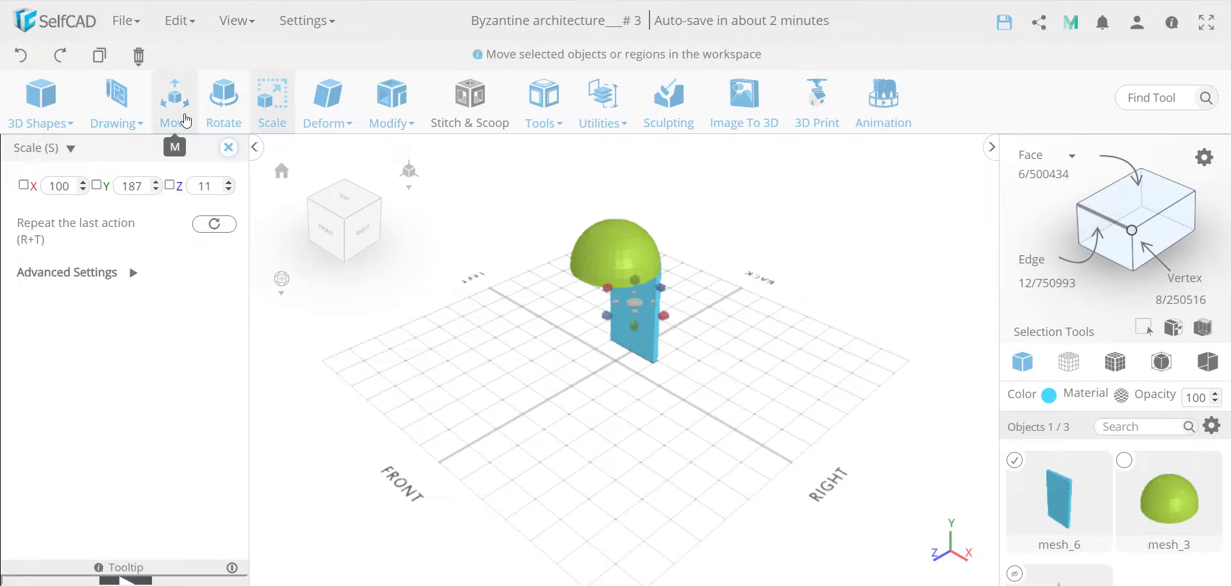
- Move the plate to X 71, Y 68, Z -20.5 so it cuts into one side of the hemisphere
{"action": "left_click", "coordinate": [185, 120]}
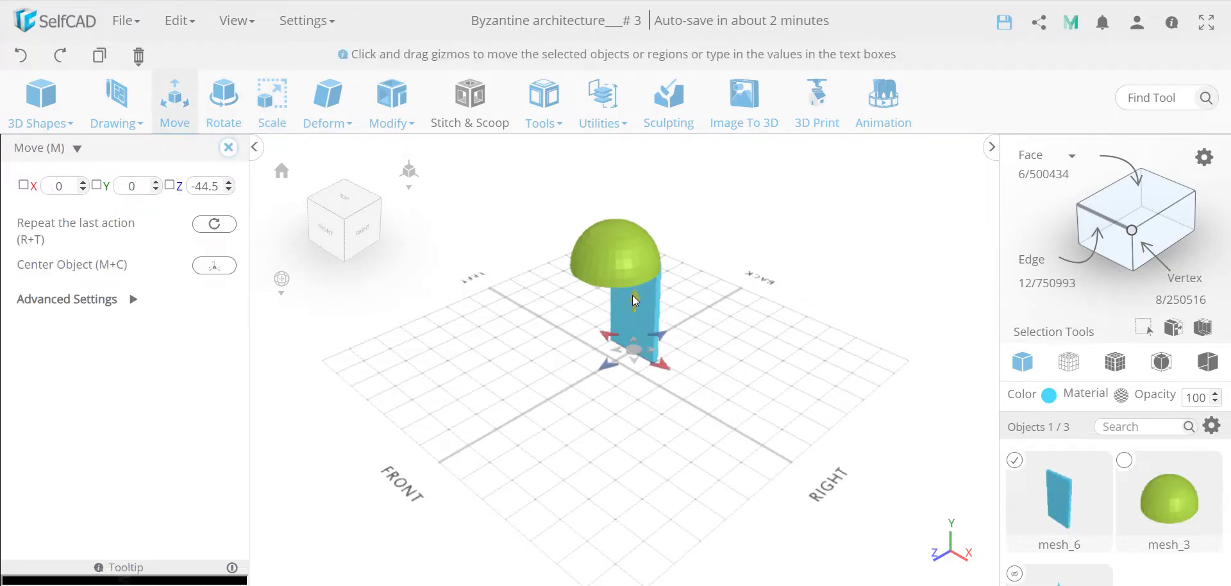
{"action": "mouse_move", "coordinate": [633, 302]}
{"action": "left_mouse_down"}
{"action": "mouse_move", "coordinate": [633, 264]}
{"action": "mouse_move", "coordinate": [636, 284]}
{"action": "left_mouse_up"}
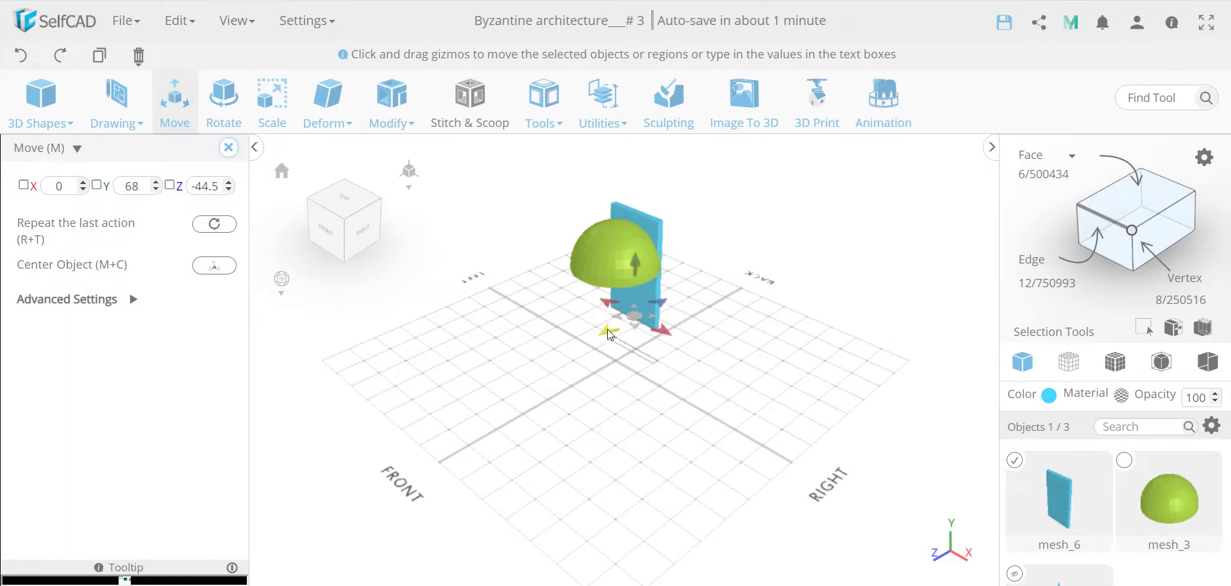
{"action": "left_click_drag", "start_coordinate": [607, 328], "coordinate": [685, 379]}
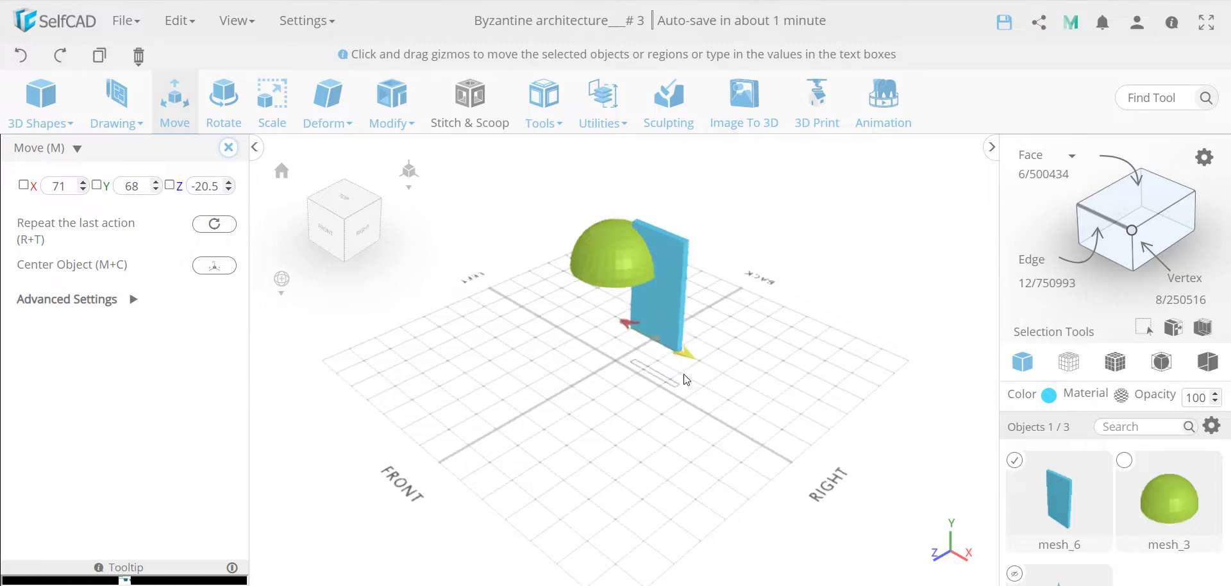
- Try an Intersection of the plate with the green hemisphere and inspect the rib's thickness
{"action": "left_click_drag", "start_coordinate": [735, 410], "coordinate": [563, 251]}
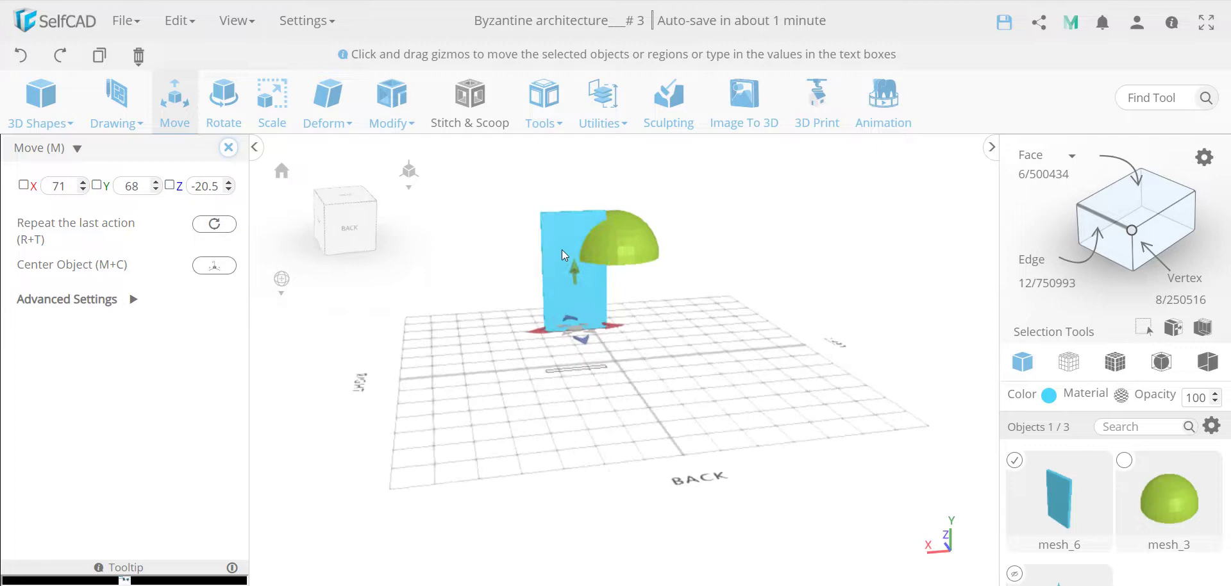
{"action": "left_click", "coordinate": [625, 229], "text": "shift"}
{"action": "left_click", "coordinate": [480, 112]}
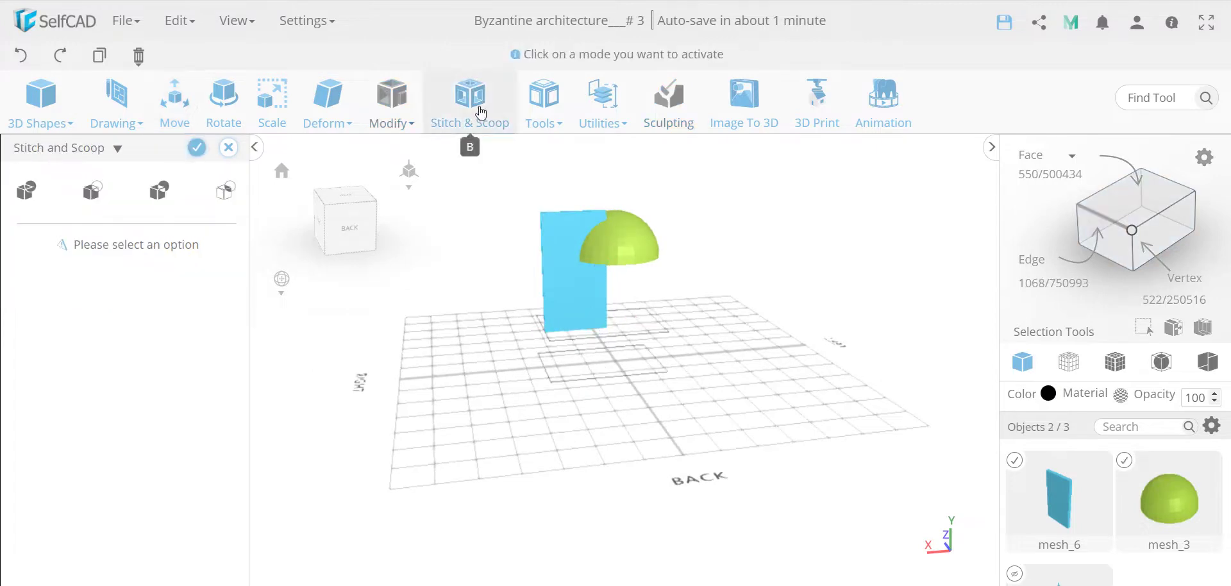
{"action": "left_click", "coordinate": [226, 191]}
{"action": "left_click_drag", "start_coordinate": [563, 325], "coordinate": [629, 335]}
{"action": "scroll", "coordinate": [601, 271], "scroll_direction": "up", "scroll_amount": 8}
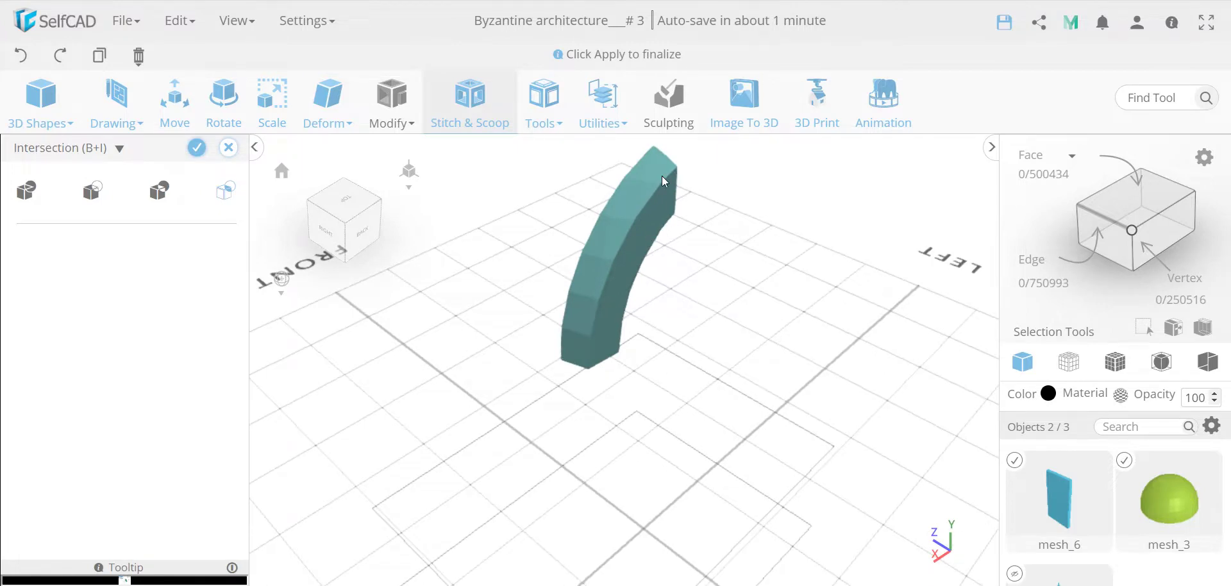
{"action": "left_click_drag", "start_coordinate": [568, 415], "coordinate": [690, 368]}
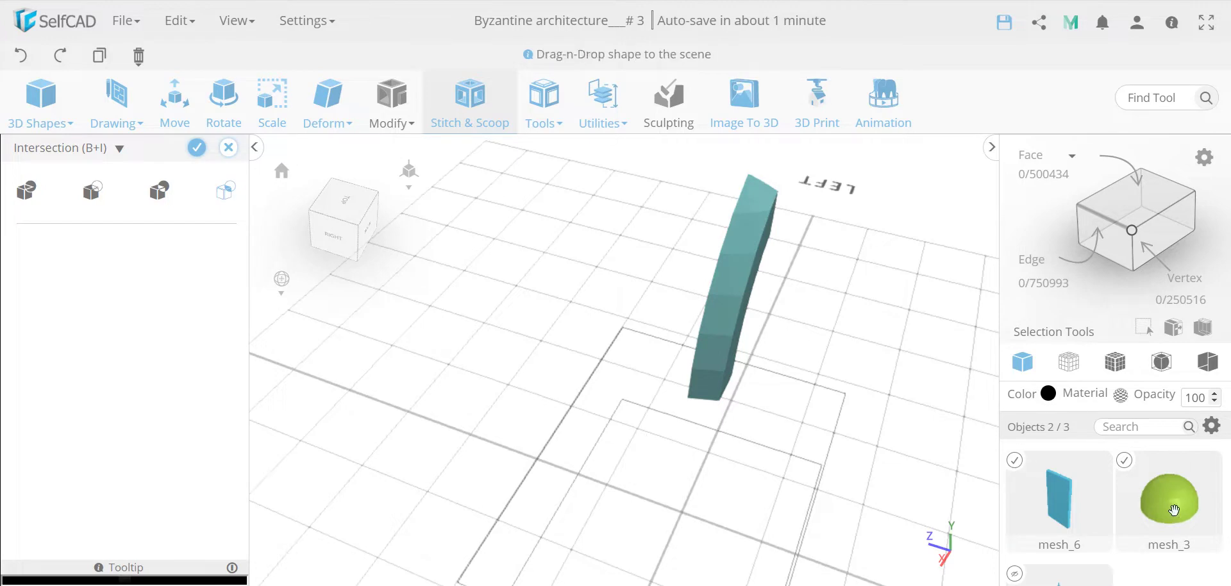
{"action": "left_click", "coordinate": [228, 147]}
- Duplicate only the green hemisphere in place using Copy Offsets with one copy and zero position offset
{"action": "left_click", "coordinate": [607, 347]}
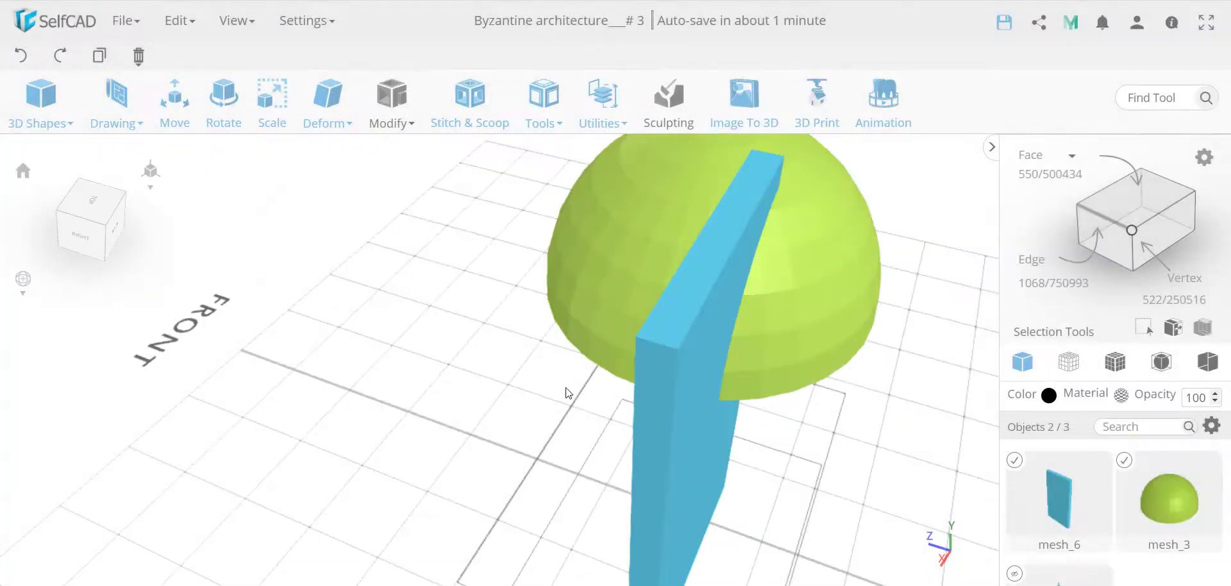
{"action": "left_click", "coordinate": [636, 246]}
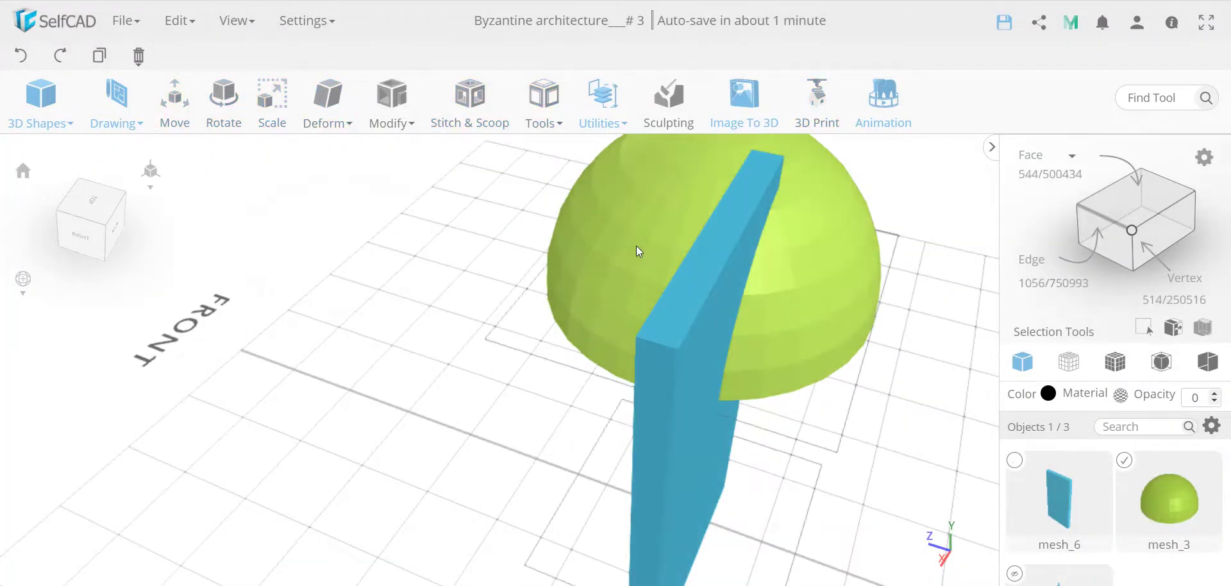
{"action": "left_click", "coordinate": [545, 101]}
{"action": "left_click", "coordinate": [545, 102]}
{"action": "left_click", "coordinate": [545, 101]}
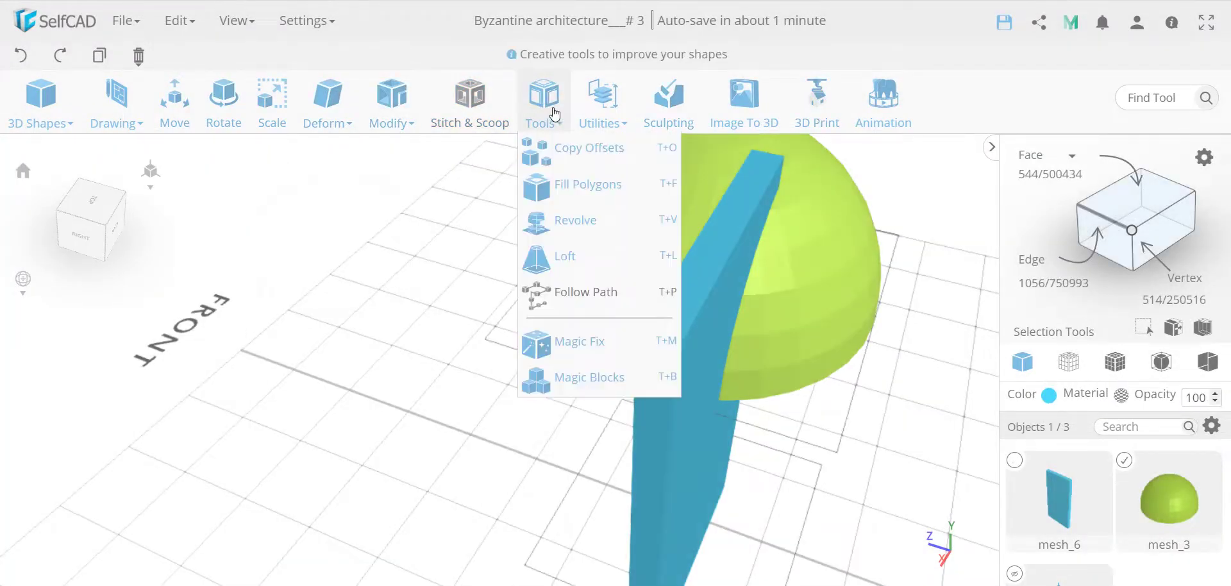
{"action": "left_click", "coordinate": [575, 142]}
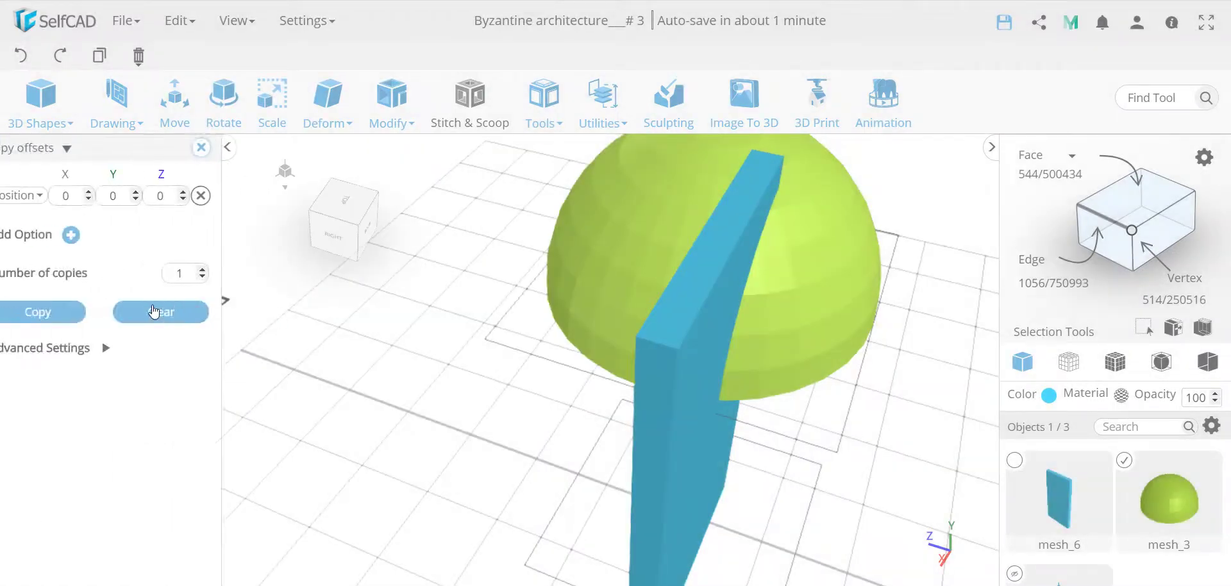
{"action": "left_click", "coordinate": [65, 313]}
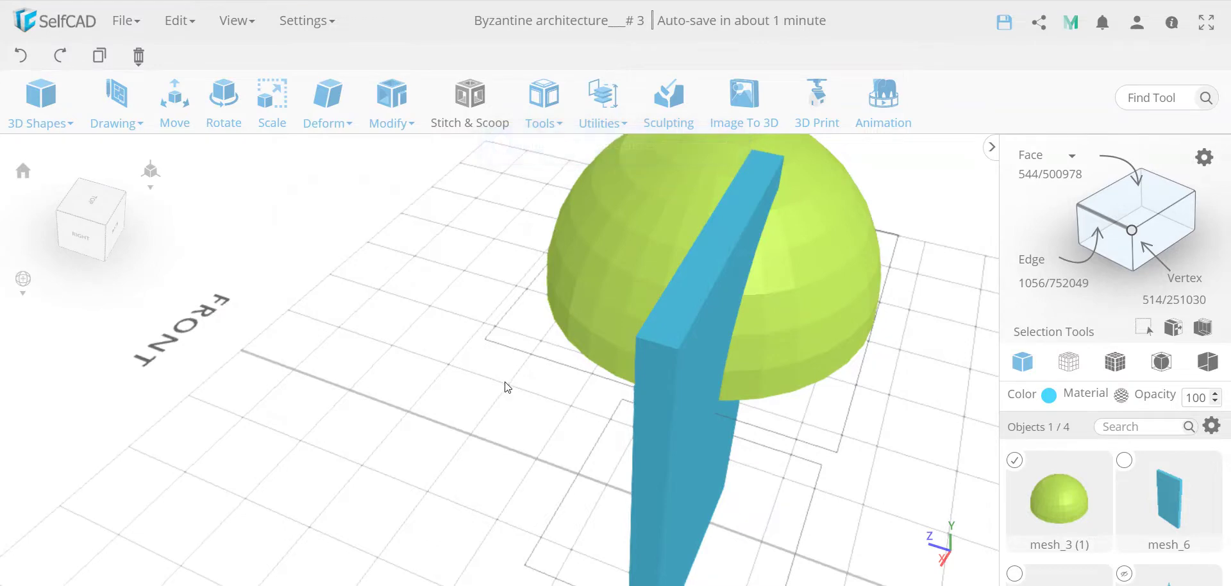
- Thin the blue plate to a Z scale of 4 and add one green hemisphere to the selection
{"action": "left_click", "coordinate": [687, 387]}
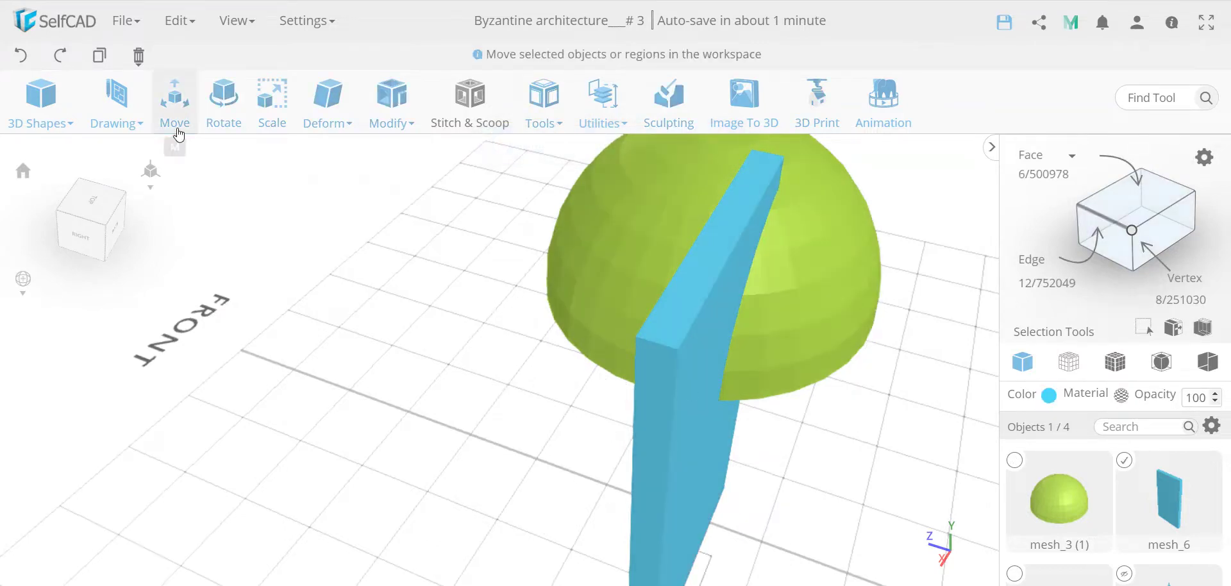
{"action": "left_click", "coordinate": [273, 109]}
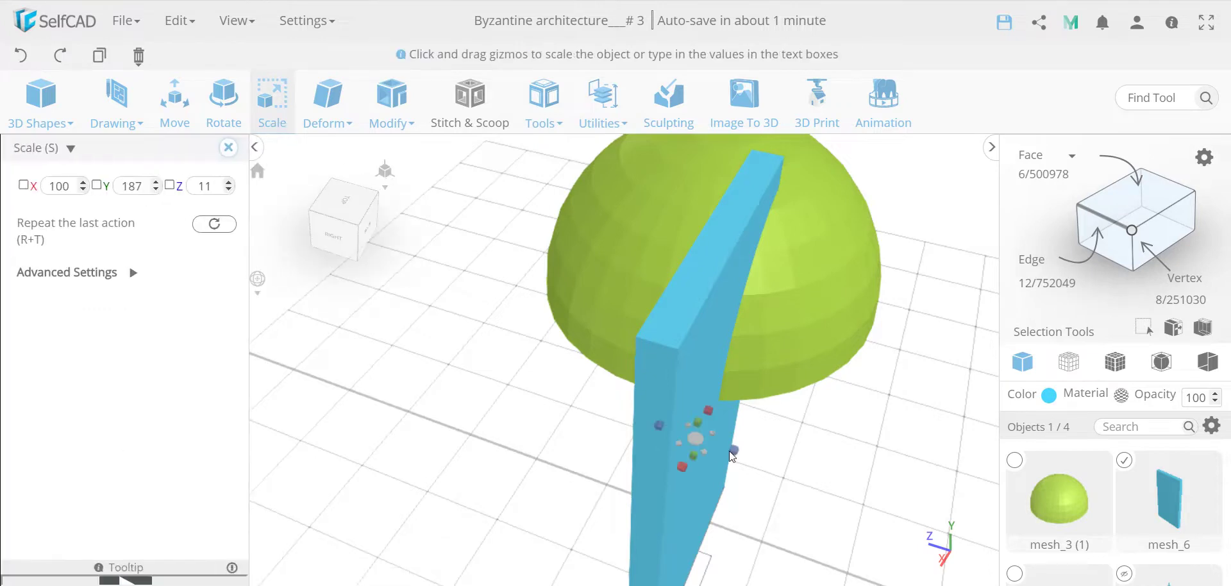
{"action": "left_click_drag", "start_coordinate": [735, 456], "coordinate": [714, 451]}
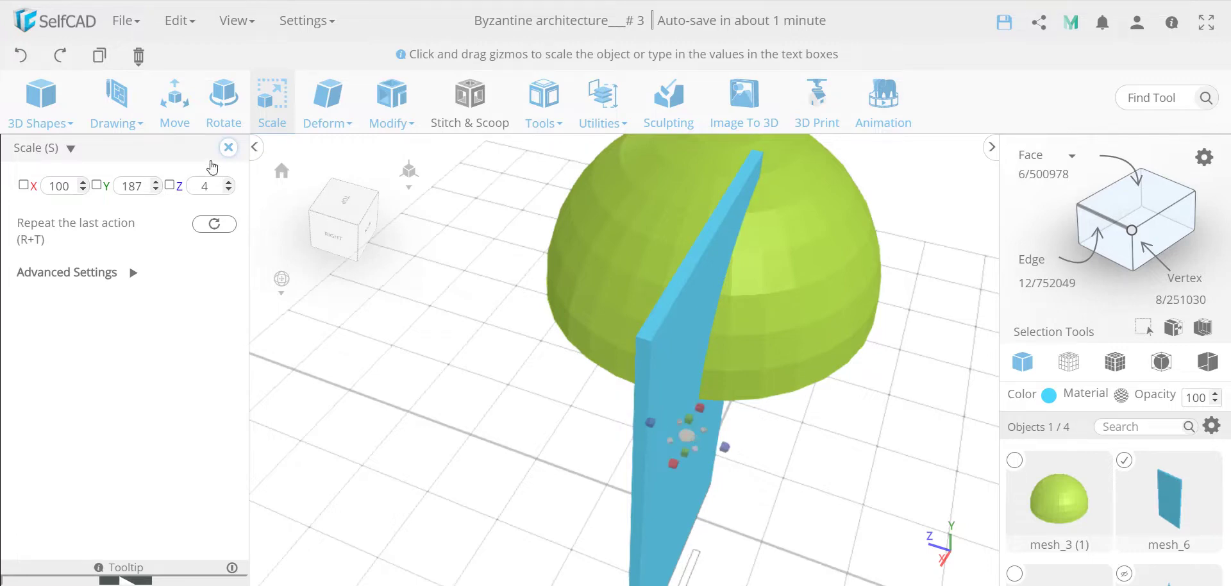
{"action": "left_click", "coordinate": [228, 147]}
{"action": "left_click", "coordinate": [647, 238]}
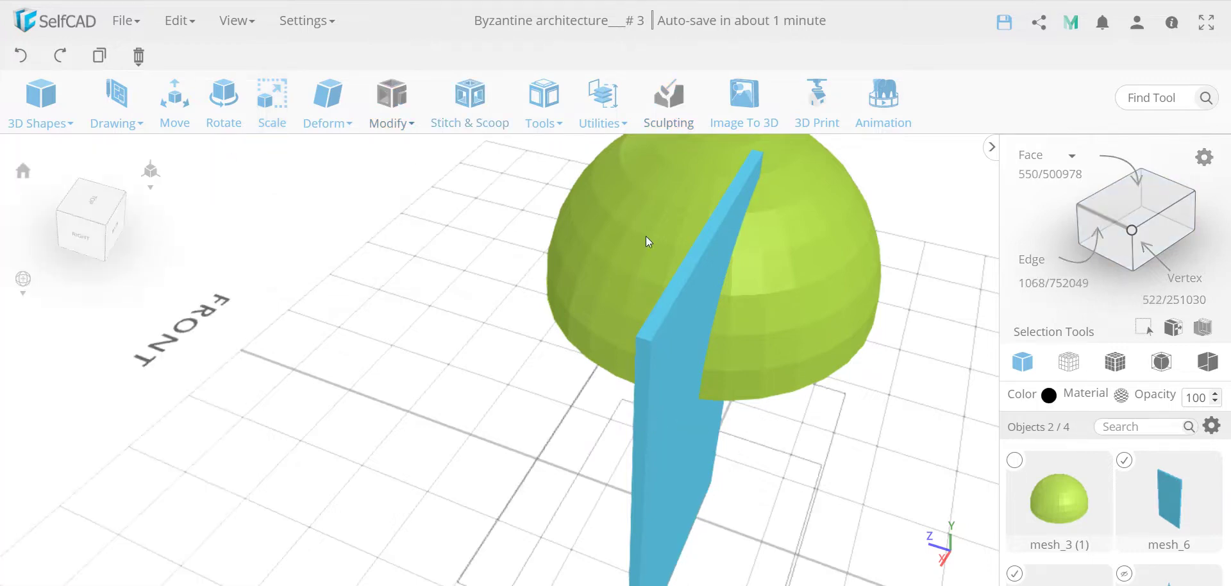
- Cut a thin curved rib by applying a Stitch & Scoop Intersection to the blue plate and the selected green hemisphere
{"action": "left_click", "coordinate": [469, 97]}
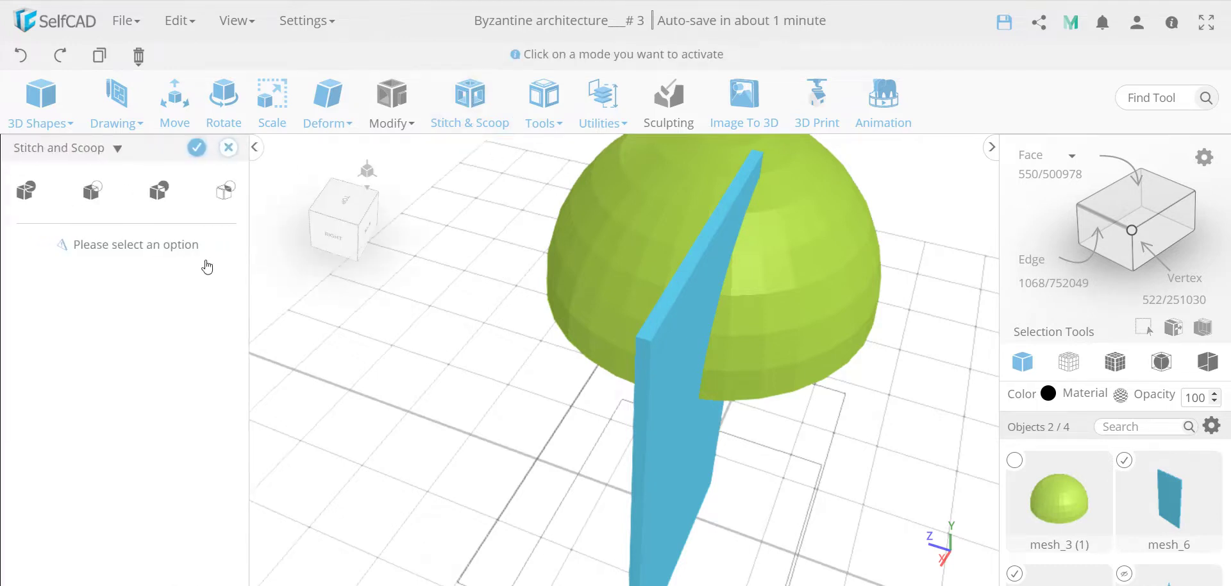
{"action": "left_click", "coordinate": [224, 195]}
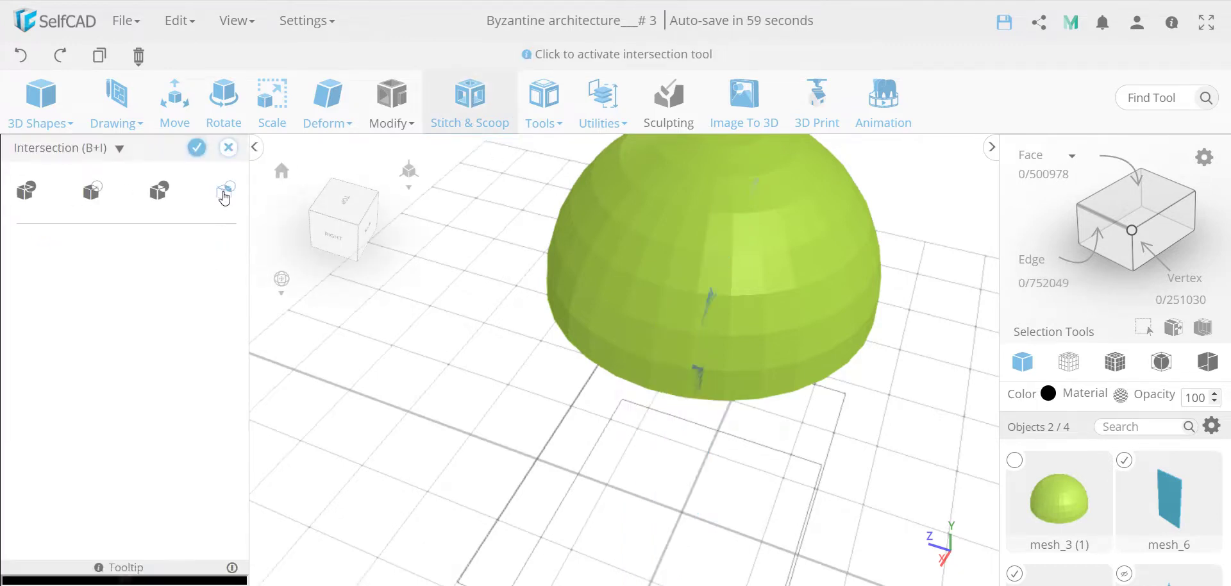
{"action": "left_click", "coordinate": [197, 149]}
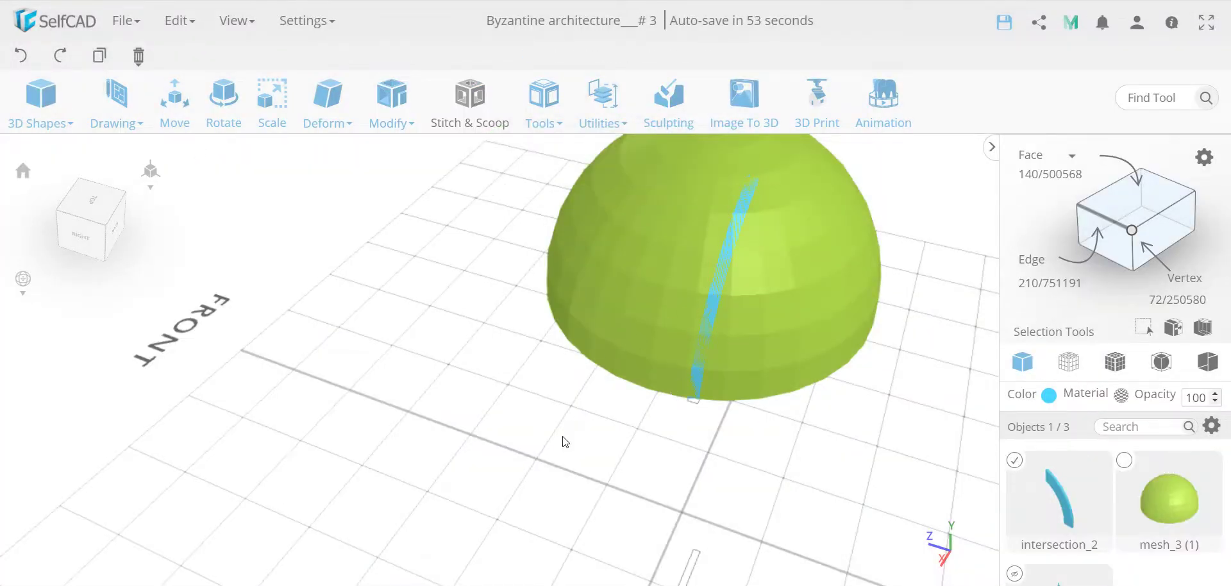
- Move the rib slightly inward along X to 46.62 so it sits against the hemisphere's surface
{"action": "left_click", "coordinate": [172, 114]}
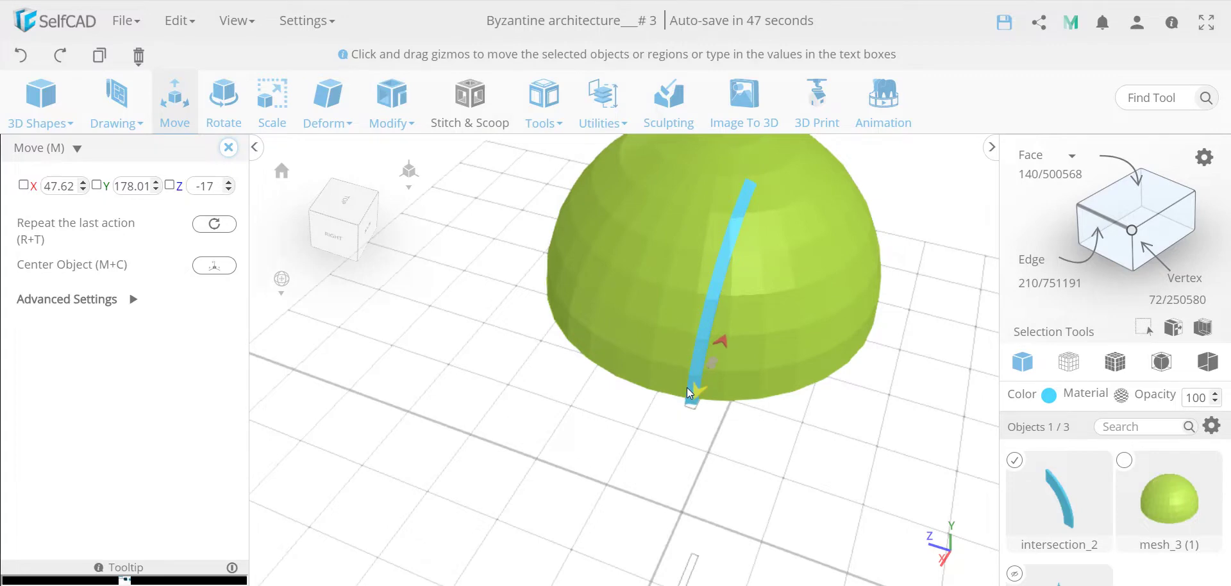
{"action": "right_click_drag", "start_coordinate": [686, 387], "coordinate": [614, 464]}
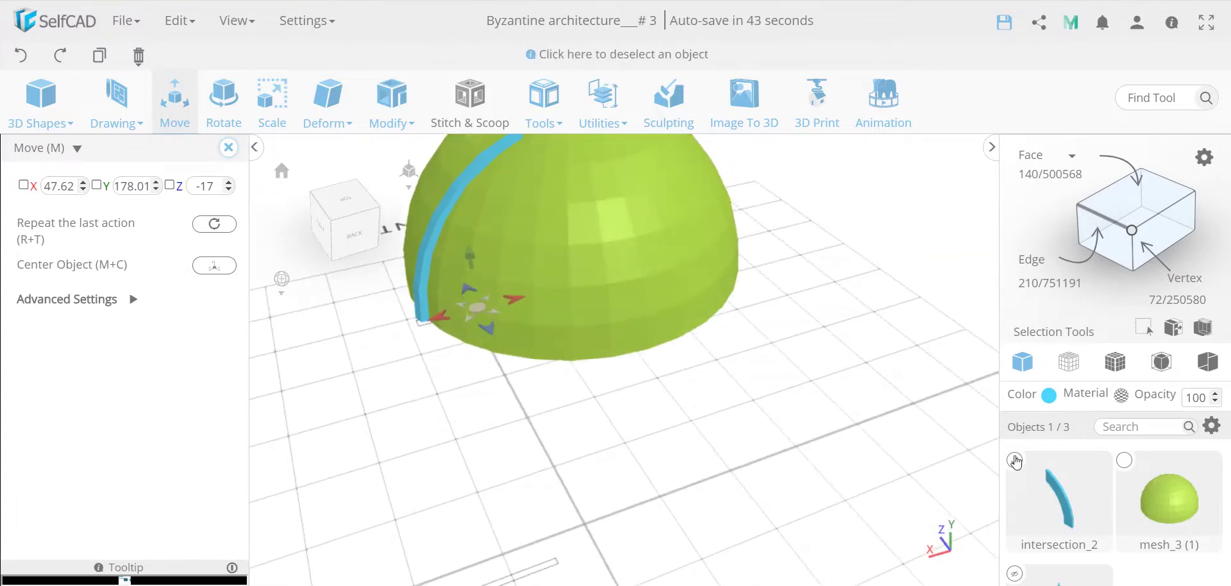
{"action": "right_click_drag", "start_coordinate": [478, 405], "coordinate": [449, 405]}
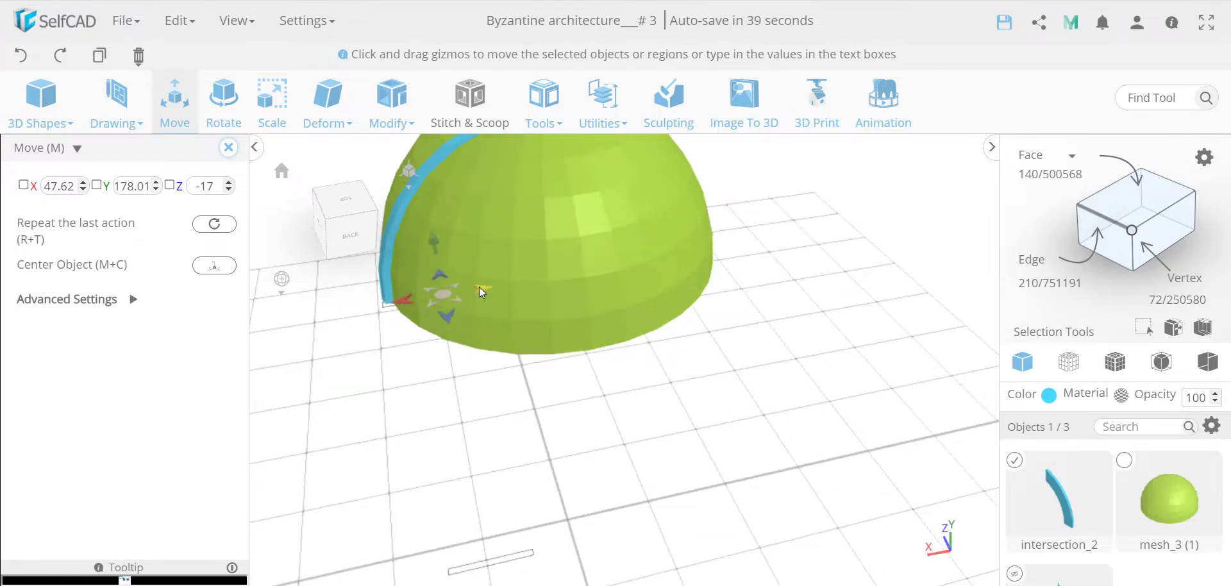
{"action": "left_click_drag", "start_coordinate": [480, 287], "coordinate": [484, 285]}
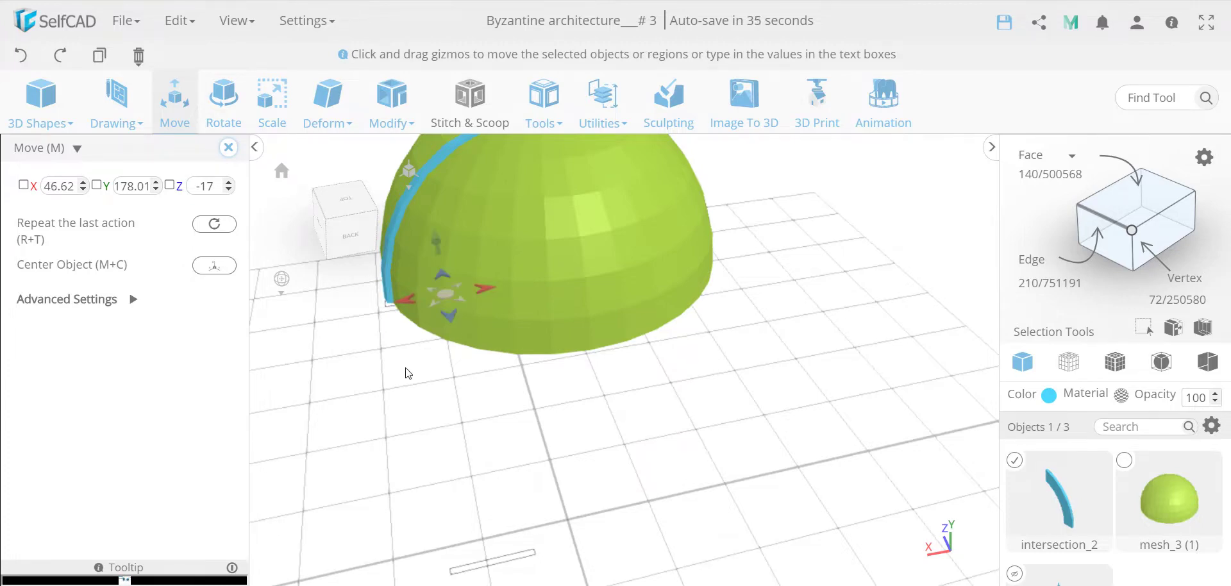
{"action": "right_click_drag", "start_coordinate": [487, 289], "coordinate": [597, 379]}
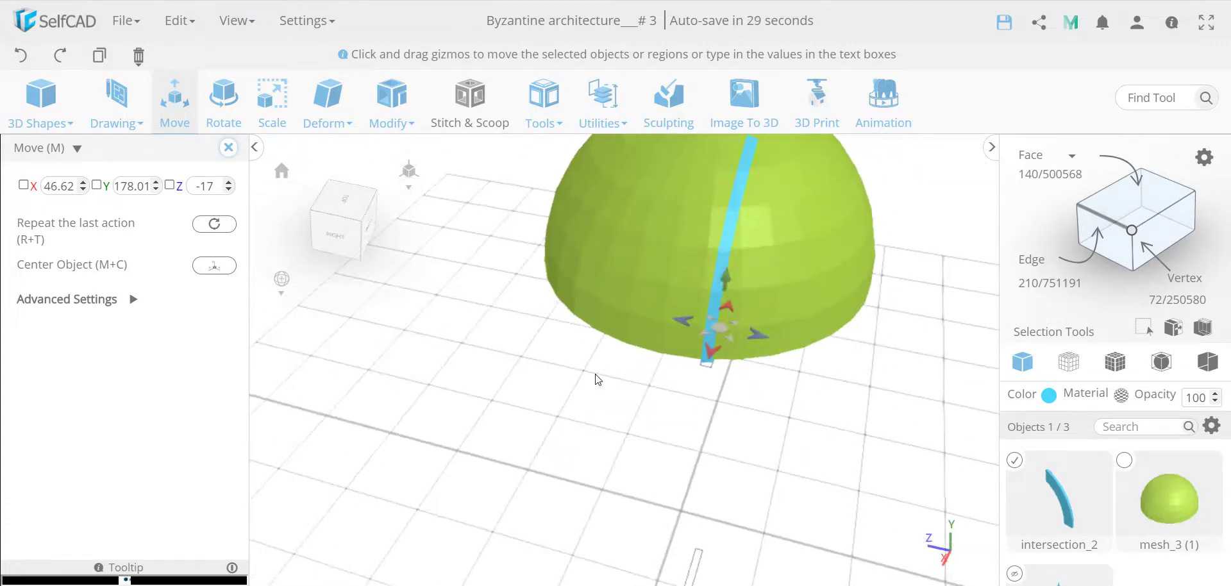
{"action": "left_click", "coordinate": [229, 148]}
- Array the rib around the hemisphere using Copy Offsets with the Pivot option and 15 copies
{"action": "left_click", "coordinate": [555, 127]}
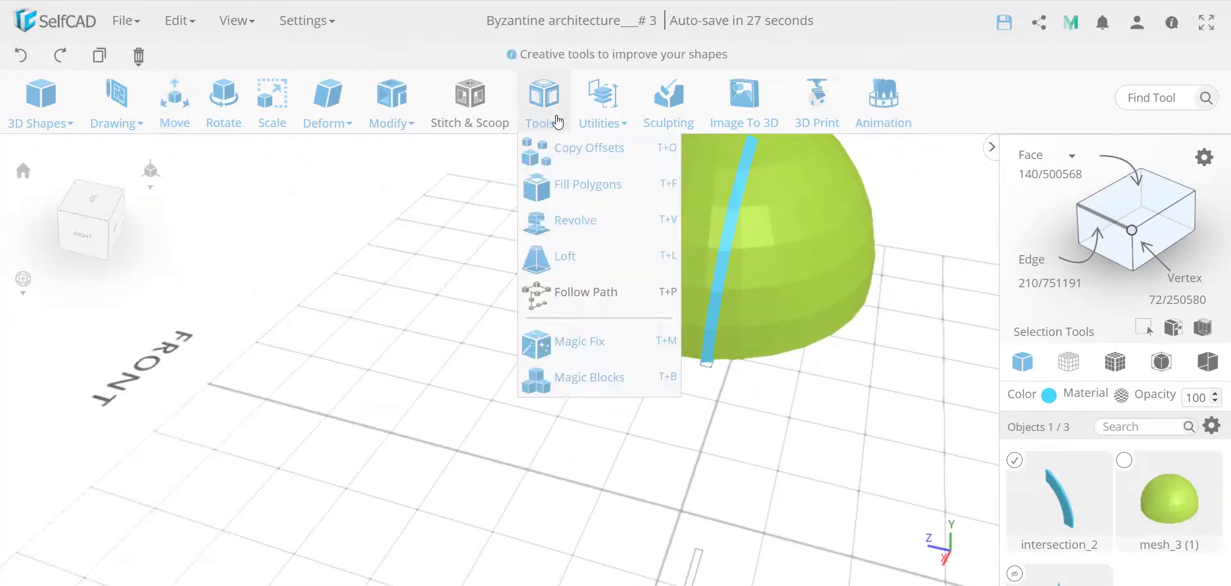
{"action": "left_click", "coordinate": [583, 148]}
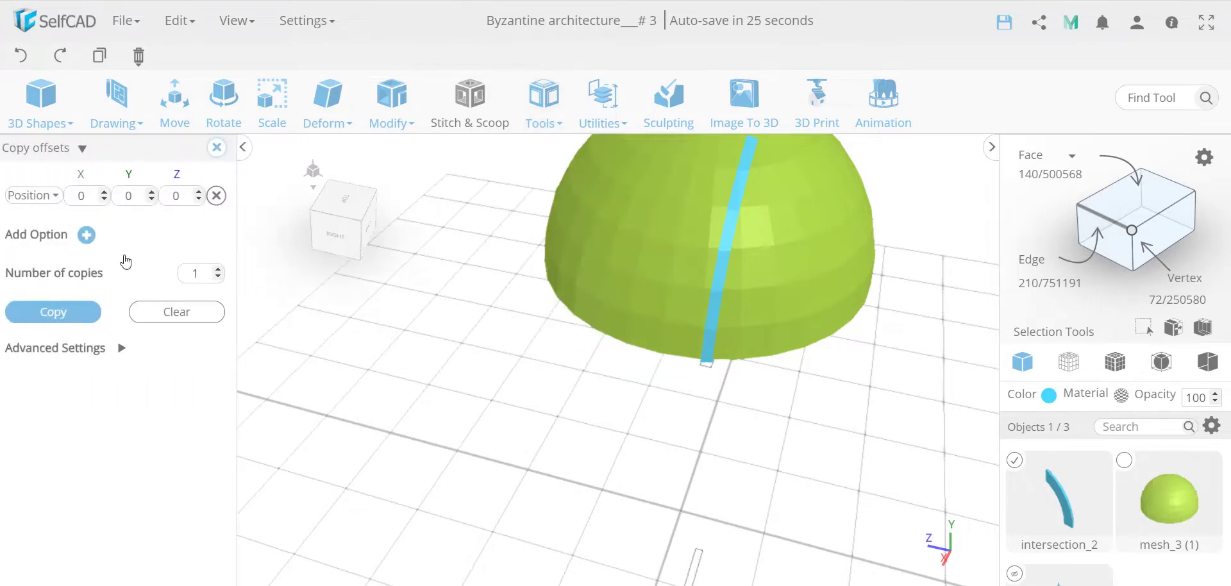
{"action": "left_click", "coordinate": [41, 203]}
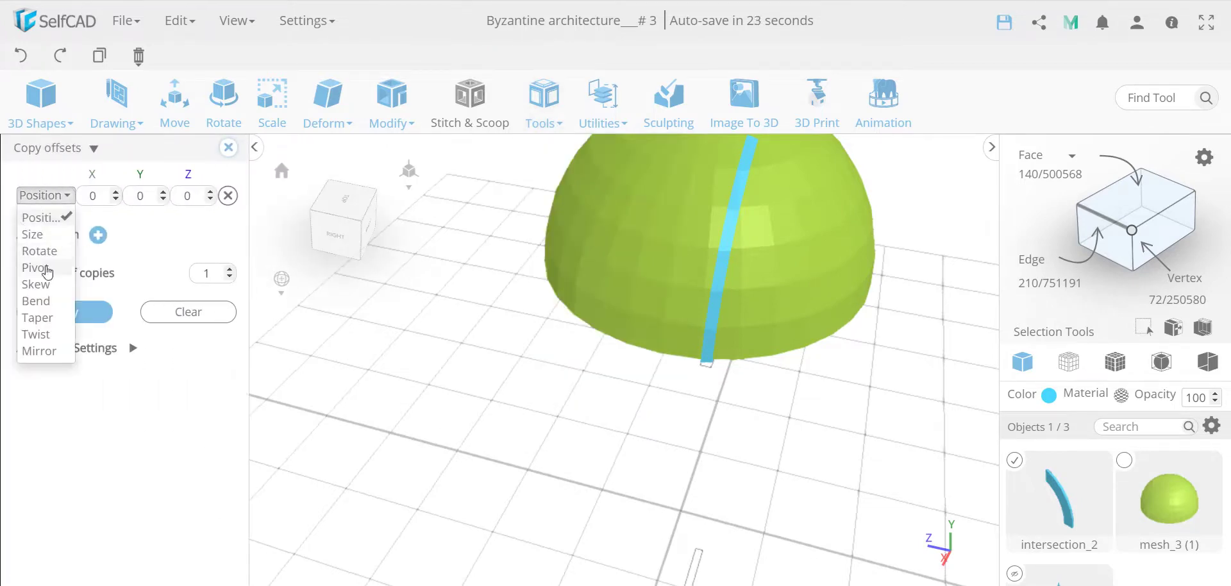
{"action": "left_click", "coordinate": [44, 264]}
{"action": "left_click", "coordinate": [223, 275]}
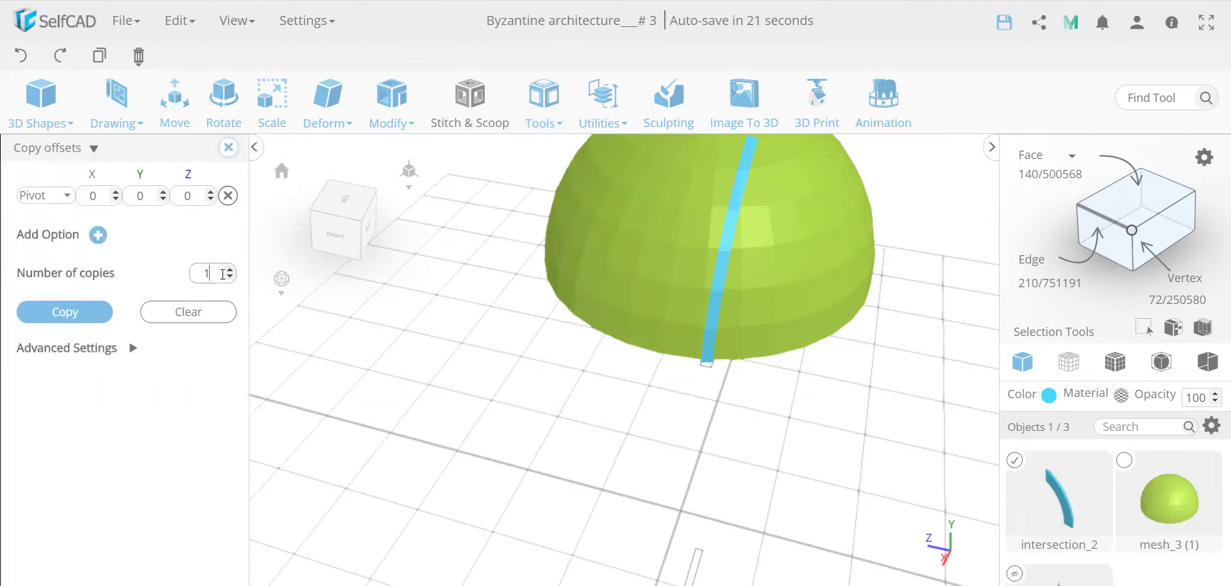
{"action": "left_click", "coordinate": [97, 310]}
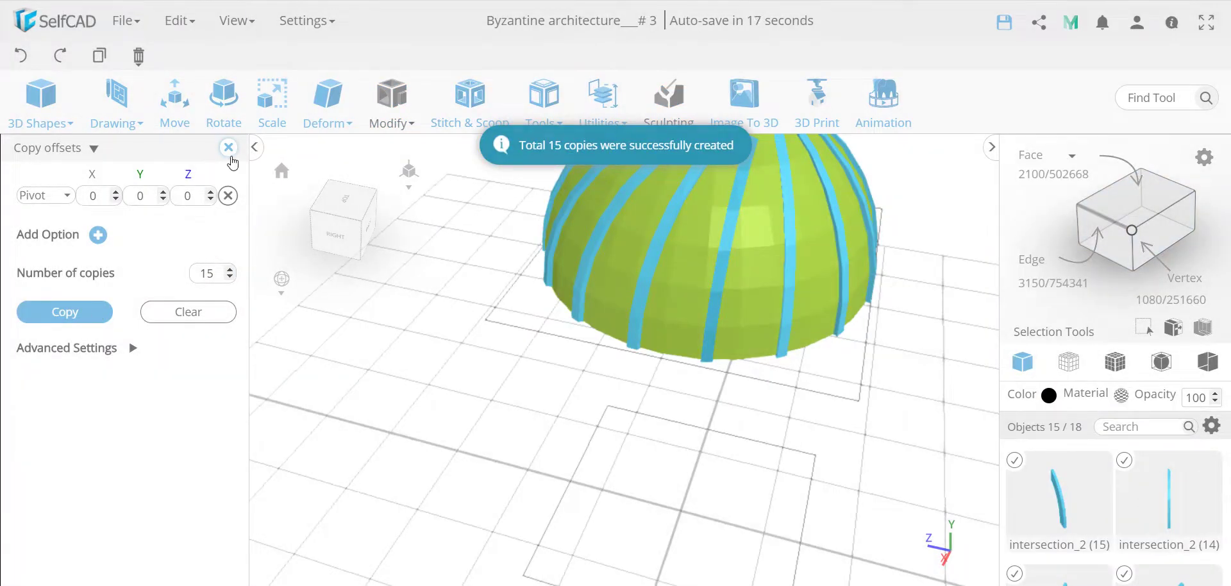
{"action": "left_click", "coordinate": [228, 150]}
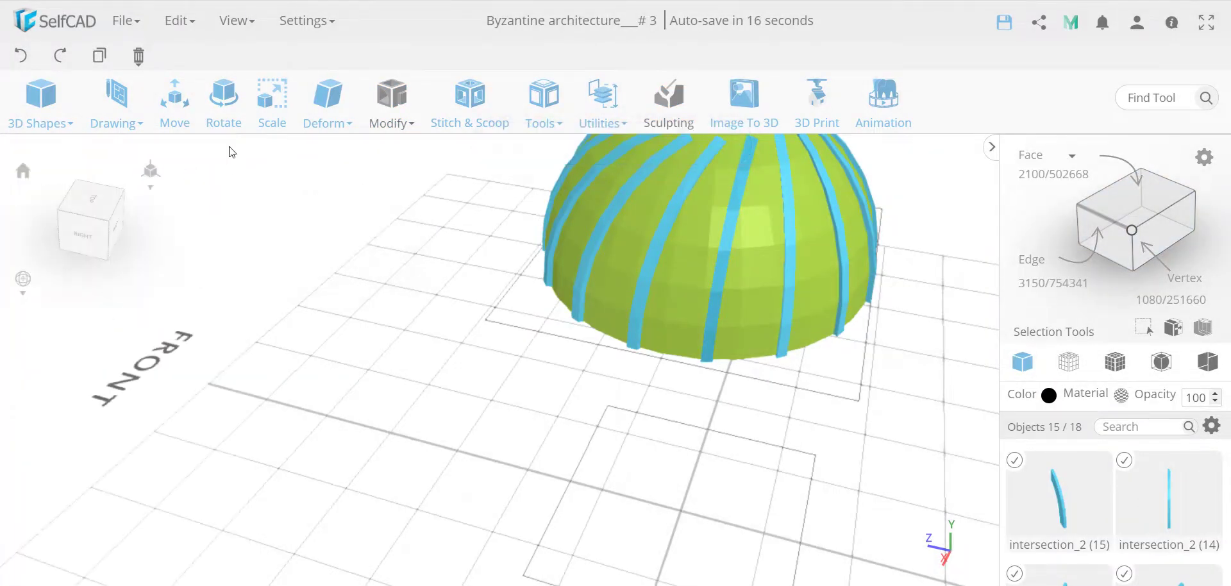
- Add the original rib to the selected copies and merge all ribs into one object
{"action": "left_click", "coordinate": [720, 283], "text": "shift"}
{"action": "left_click", "coordinate": [547, 96]}
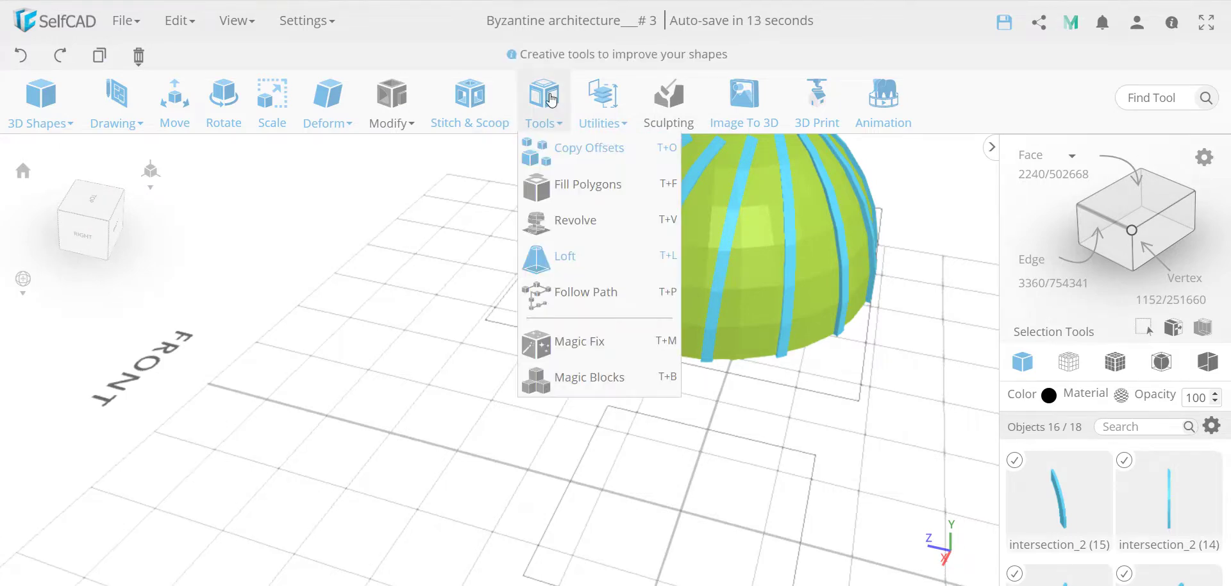
{"action": "mouse_move", "coordinate": [594, 103]}
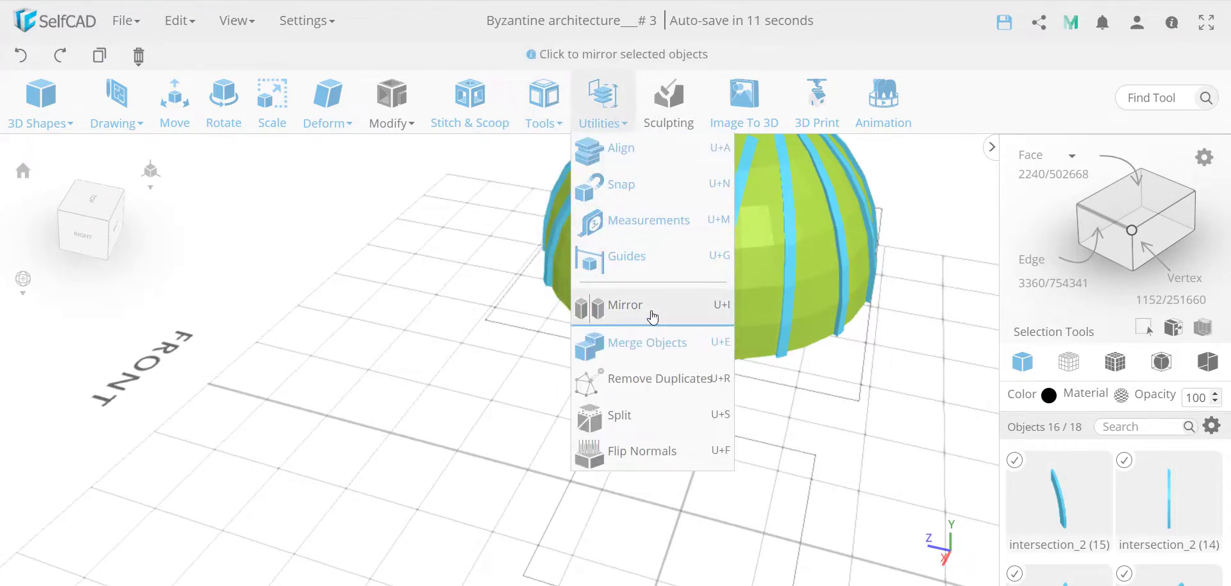
{"action": "left_click", "coordinate": [649, 344]}
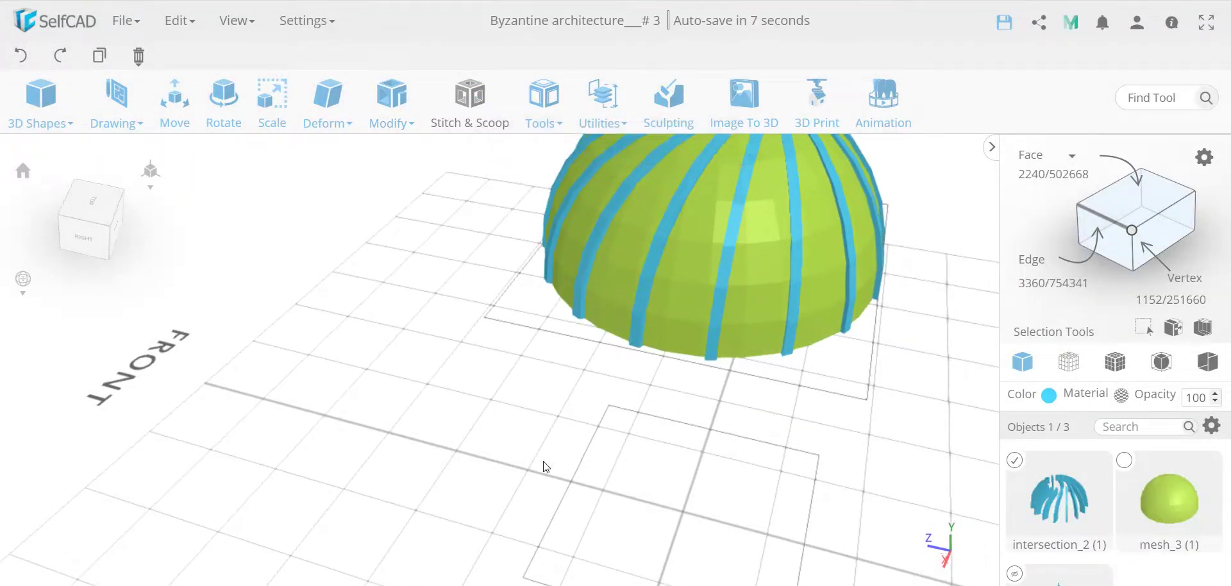
{"action": "left_click_drag", "start_coordinate": [541, 462], "coordinate": [430, 456]}
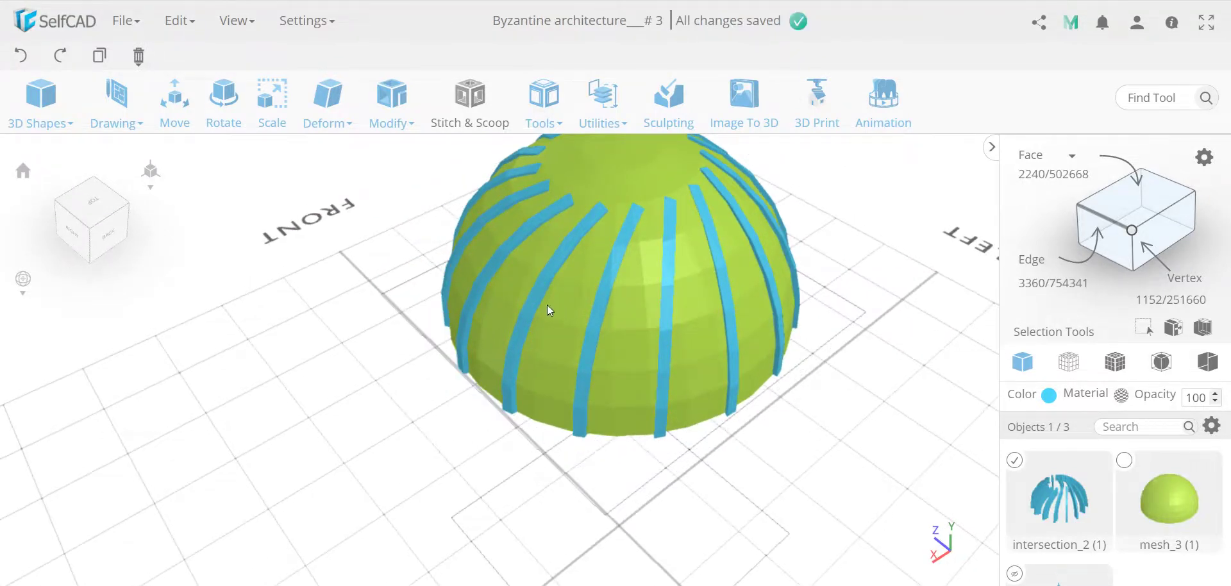
{"action": "left_click", "coordinate": [639, 186], "text": "shift"}
{"action": "left_click_drag", "start_coordinate": [393, 413], "coordinate": [481, 412]}
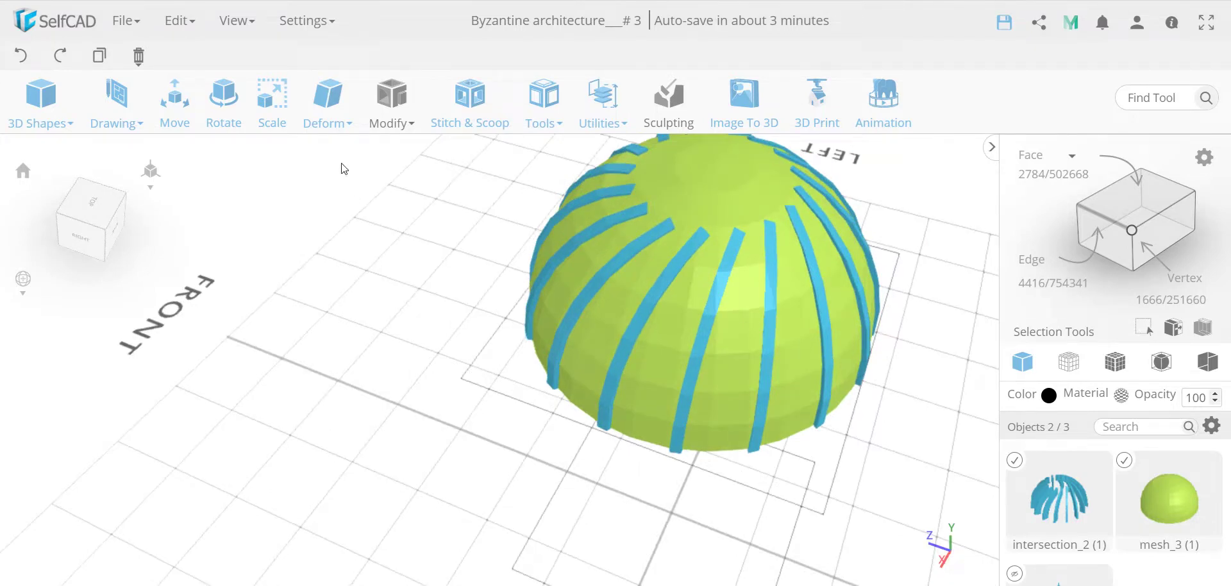
{"action": "left_click", "coordinate": [484, 120]}
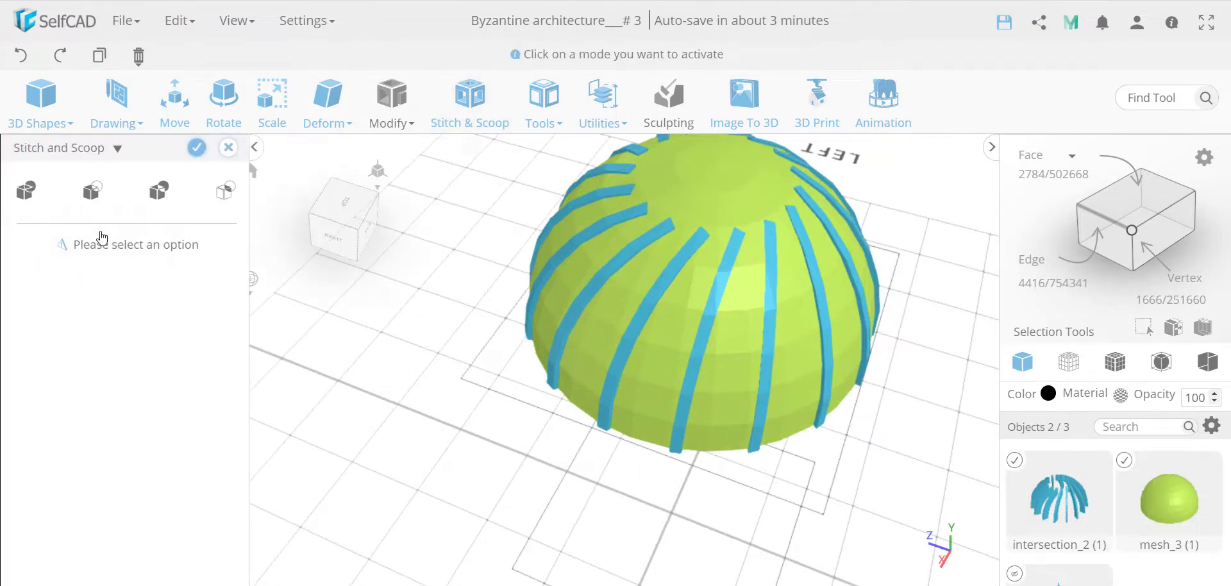
{"action": "left_click", "coordinate": [26, 190]}
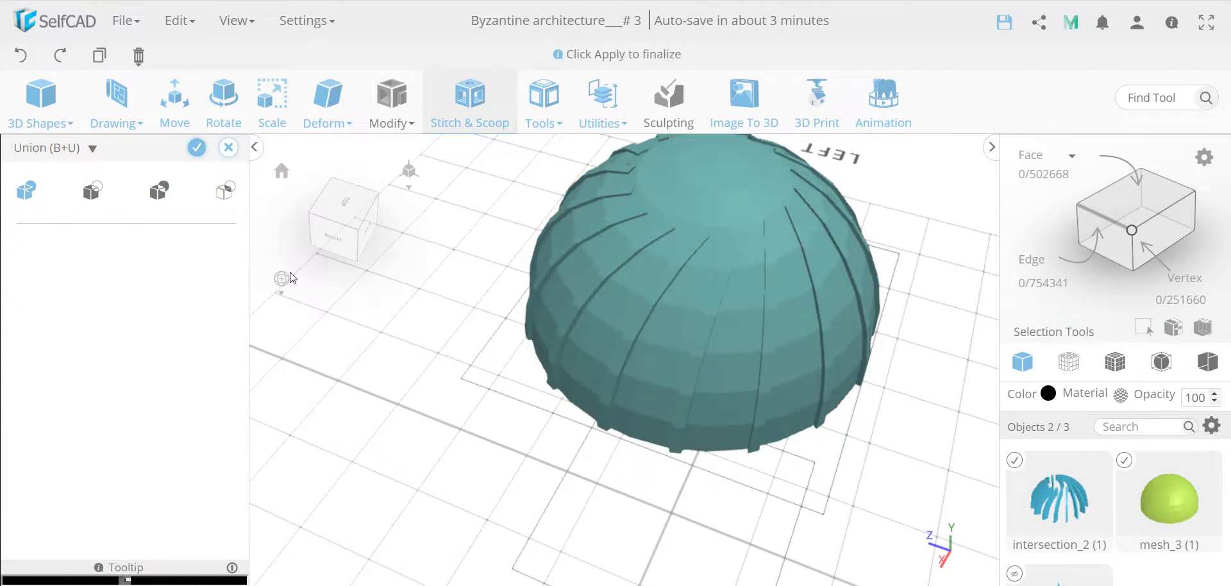
{"action": "left_click_drag", "start_coordinate": [491, 413], "coordinate": [597, 392]}
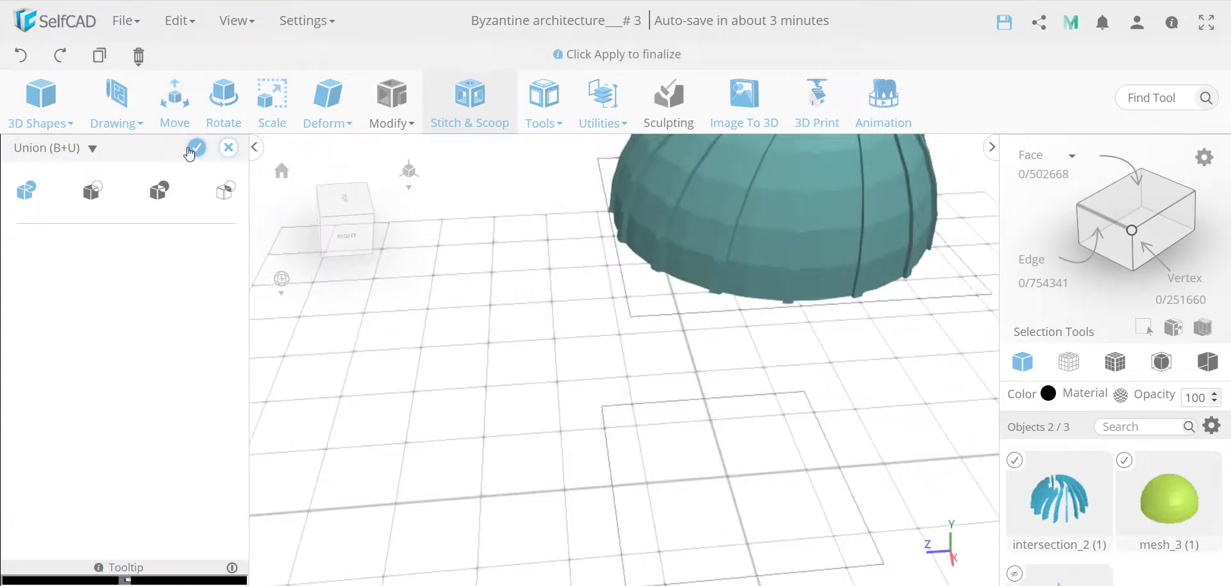
{"action": "scroll", "coordinate": [1172, 535], "scroll_direction": "down", "scroll_amount": 2}
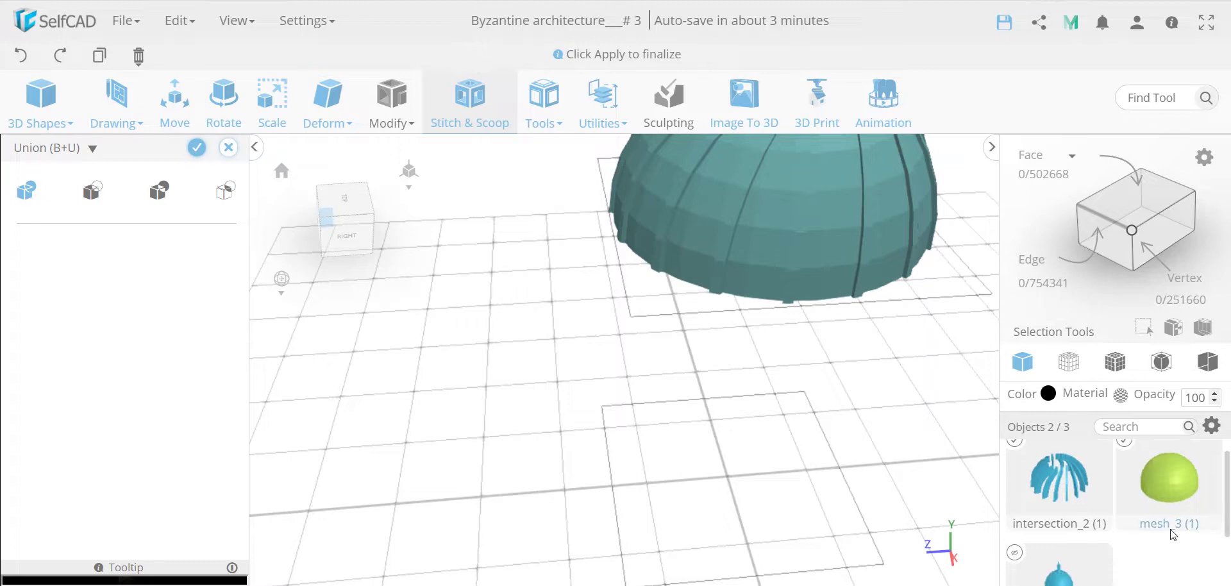
{"action": "scroll", "coordinate": [1172, 535], "scroll_direction": "up", "scroll_amount": 2}
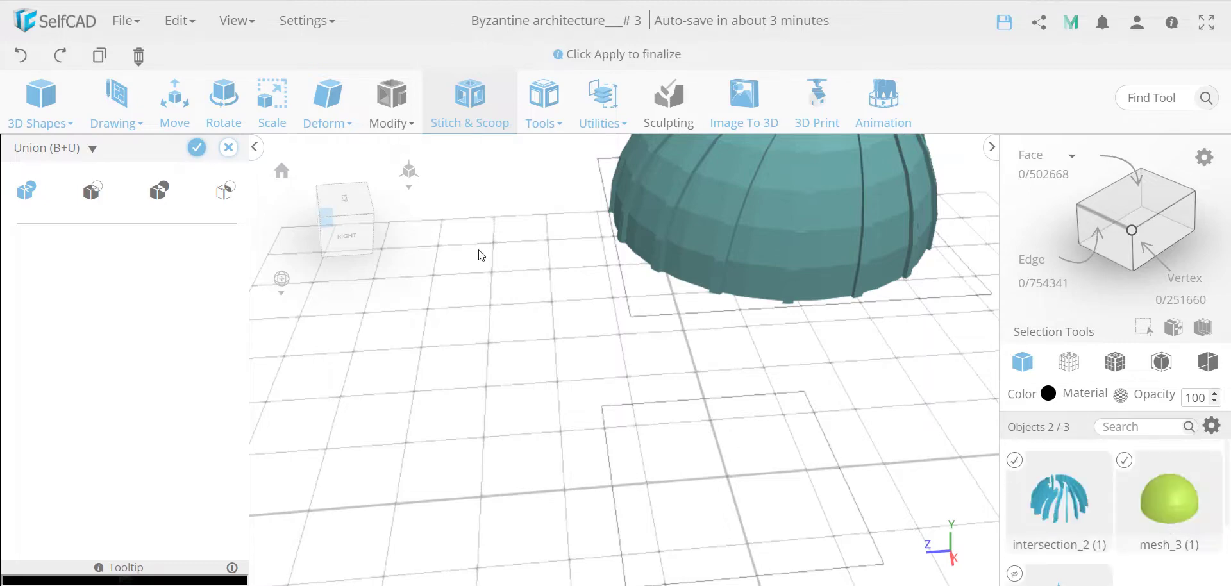
{"action": "left_click", "coordinate": [228, 147]}
{"action": "left_click", "coordinate": [607, 336]}
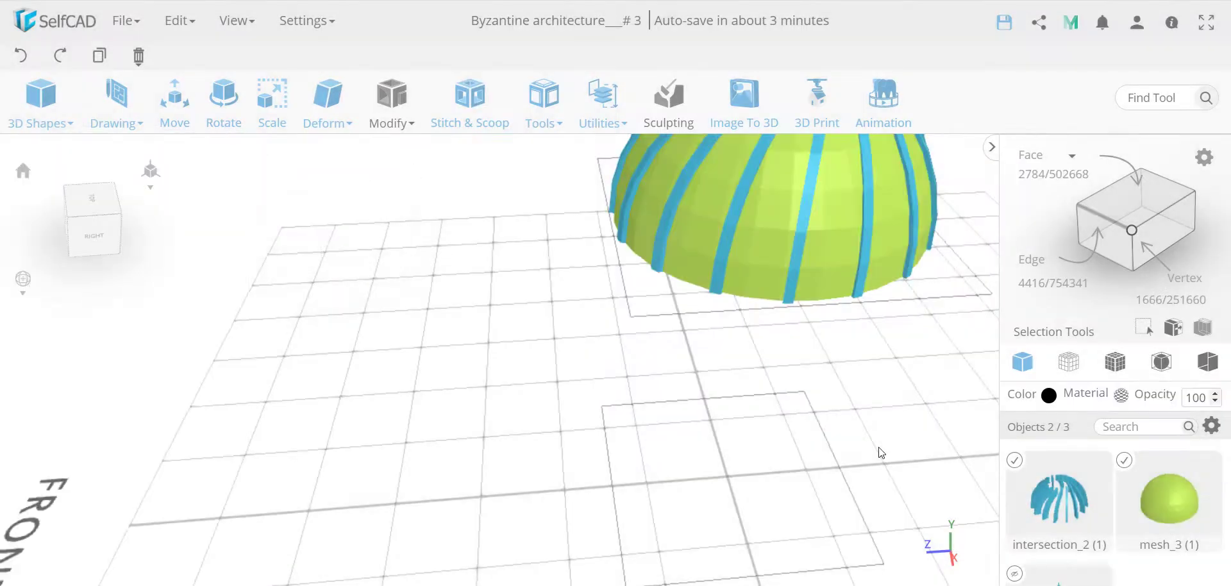
- Duplicate only the green hemisphere in place using Copy Offsets with one copy and zero position offset
{"action": "left_click", "coordinate": [1014, 461]}
{"action": "mouse_move", "coordinate": [544, 96]}
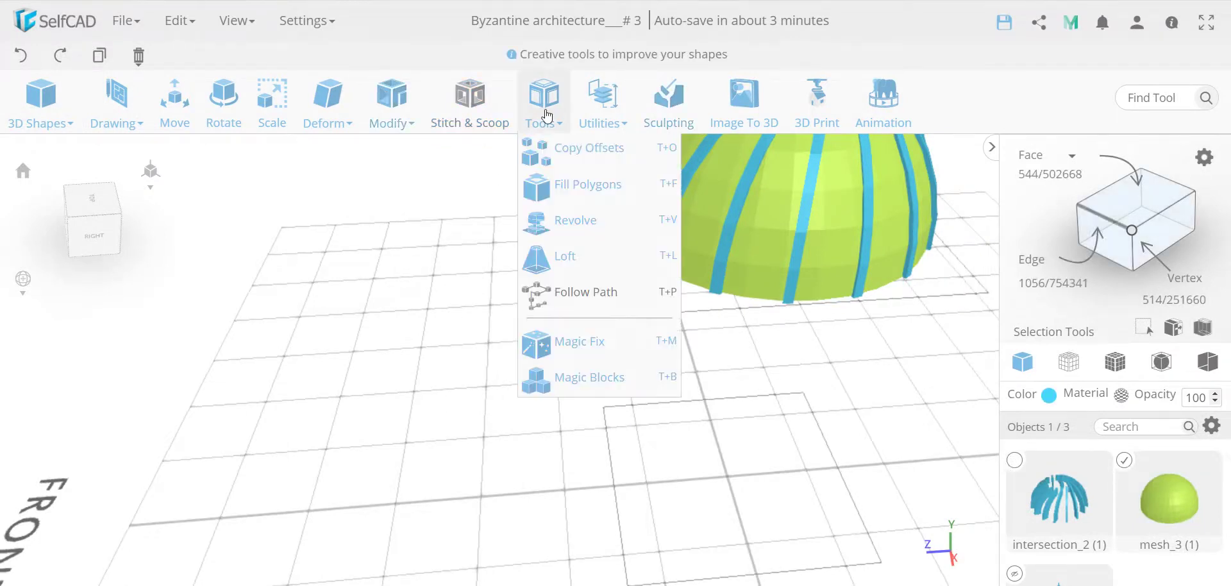
{"action": "left_click", "coordinate": [564, 149]}
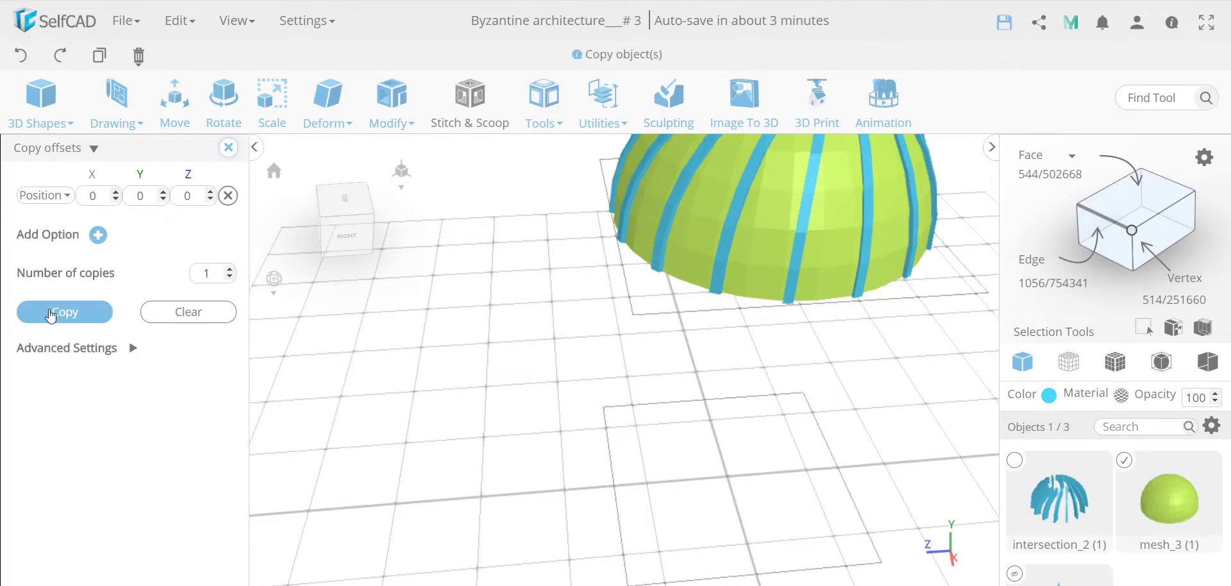
{"action": "left_click", "coordinate": [52, 314]}
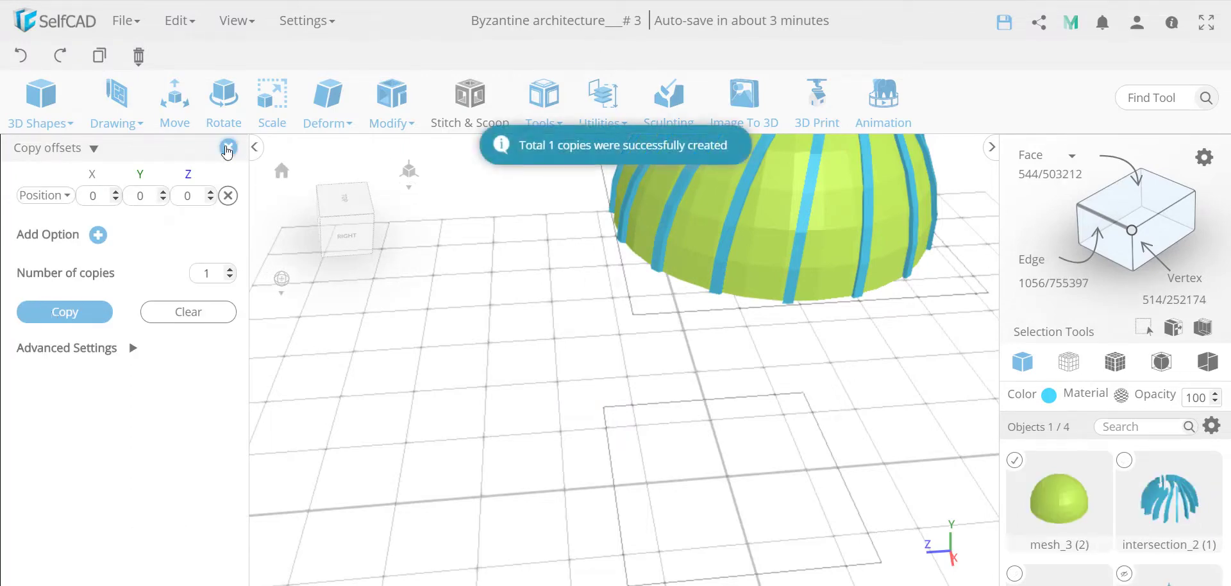
{"action": "left_click", "coordinate": [228, 148]}
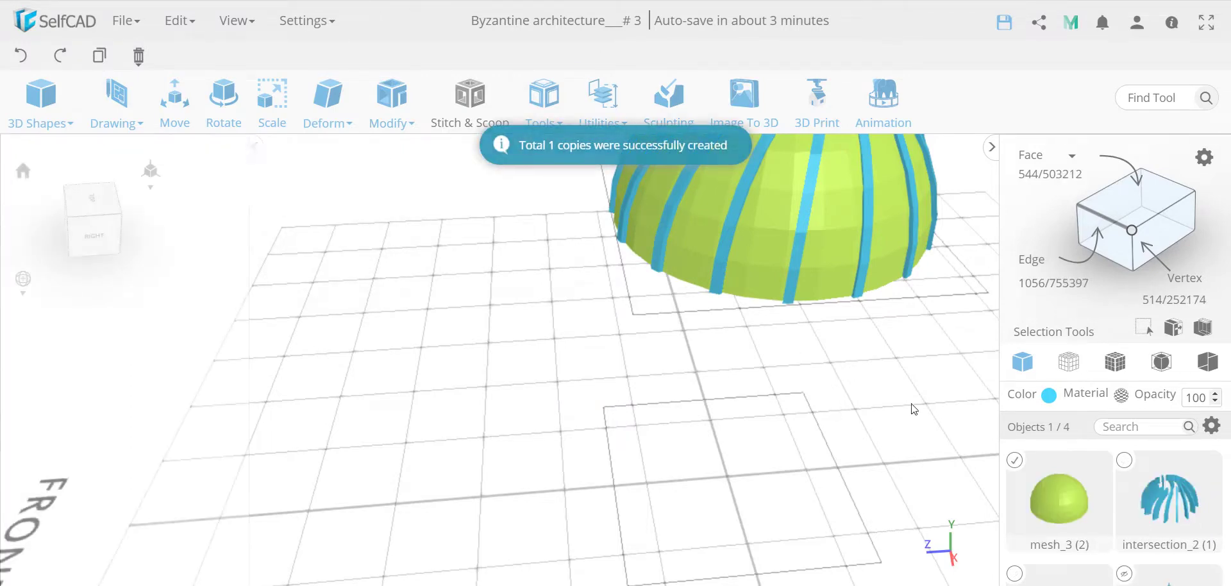
- Join the copied green hemisphere and the merged ribs with a Stitch & Scoop Union
{"action": "left_click", "coordinate": [1124, 461]}
{"action": "left_click", "coordinate": [474, 110]}
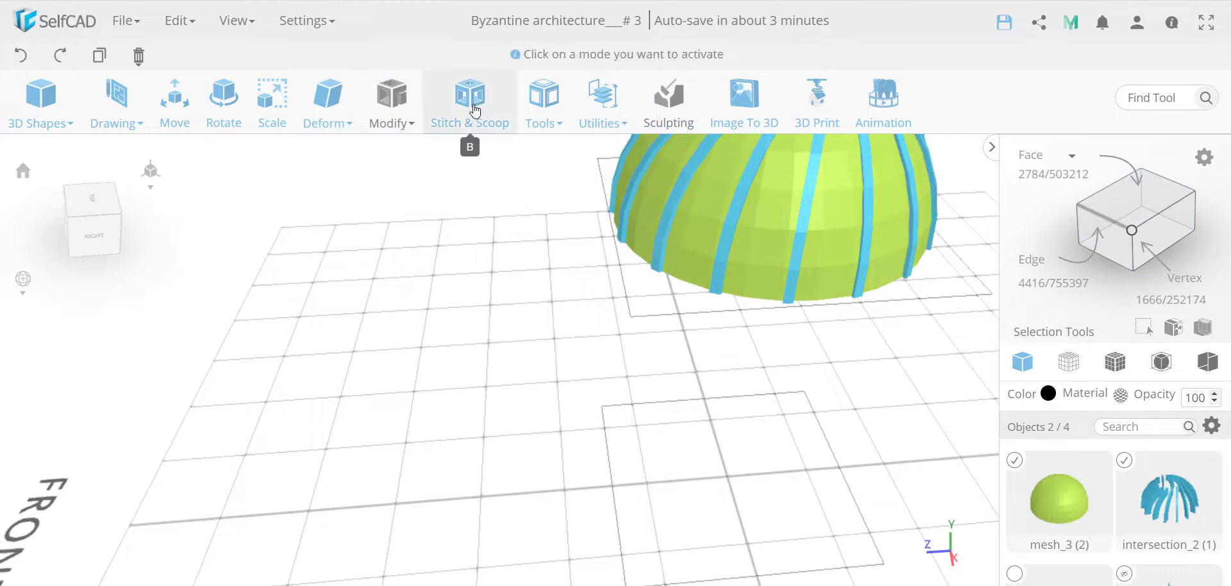
{"action": "left_click", "coordinate": [27, 193]}
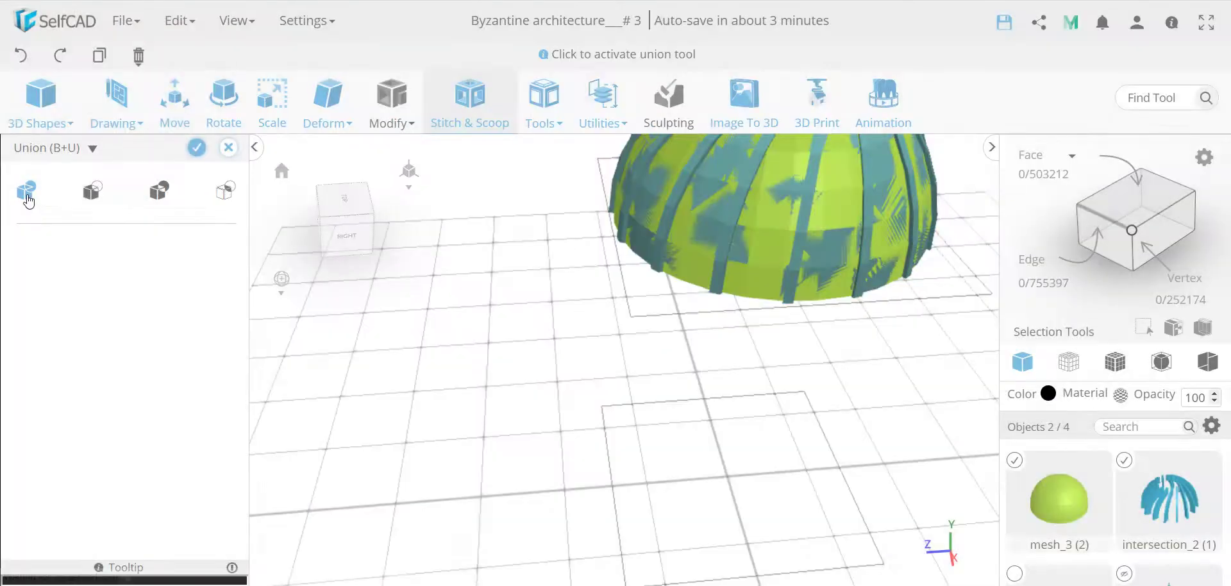
{"action": "left_click", "coordinate": [196, 150]}
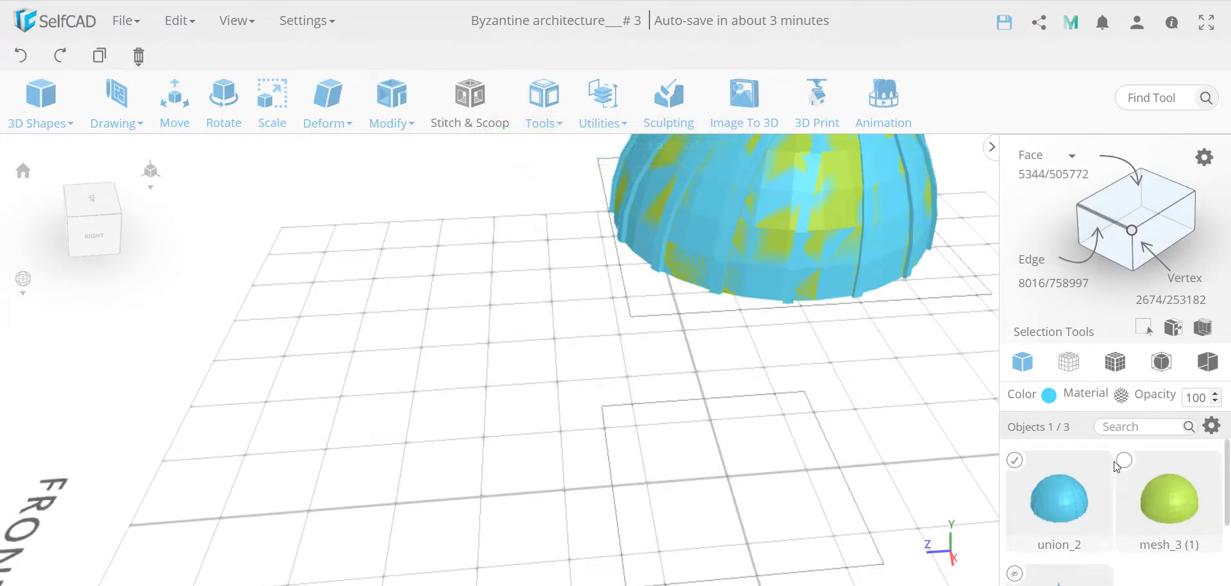
- Isolate the united ribbed hemisphere from the temple and the green hemisphere and examine its ribs up close
{"action": "left_click", "coordinate": [1212, 426]}
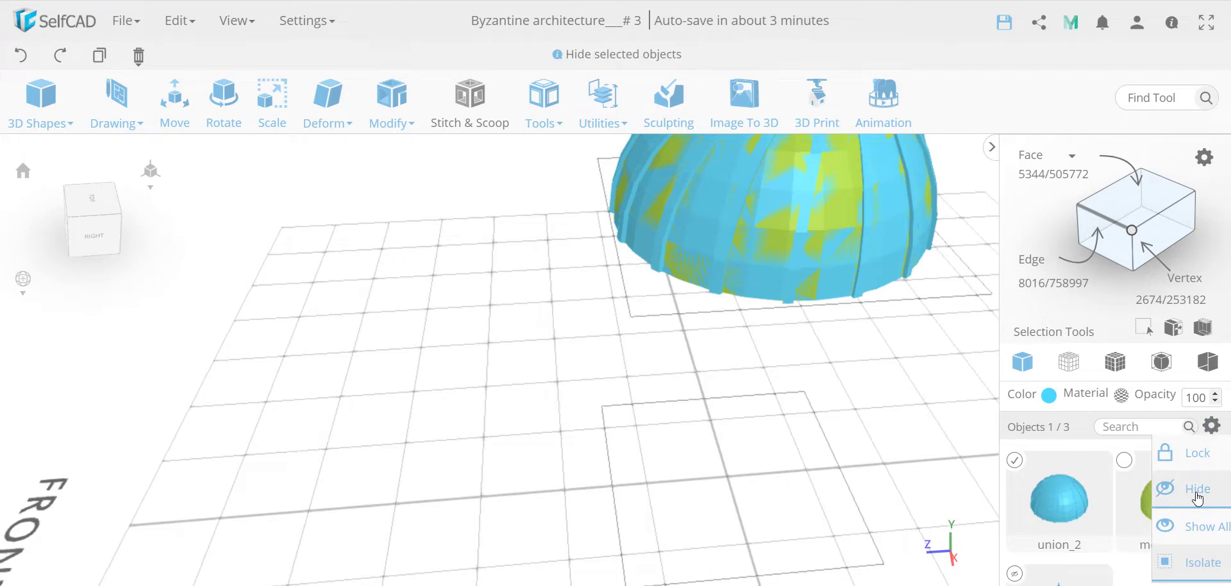
{"action": "left_click", "coordinate": [1198, 562]}
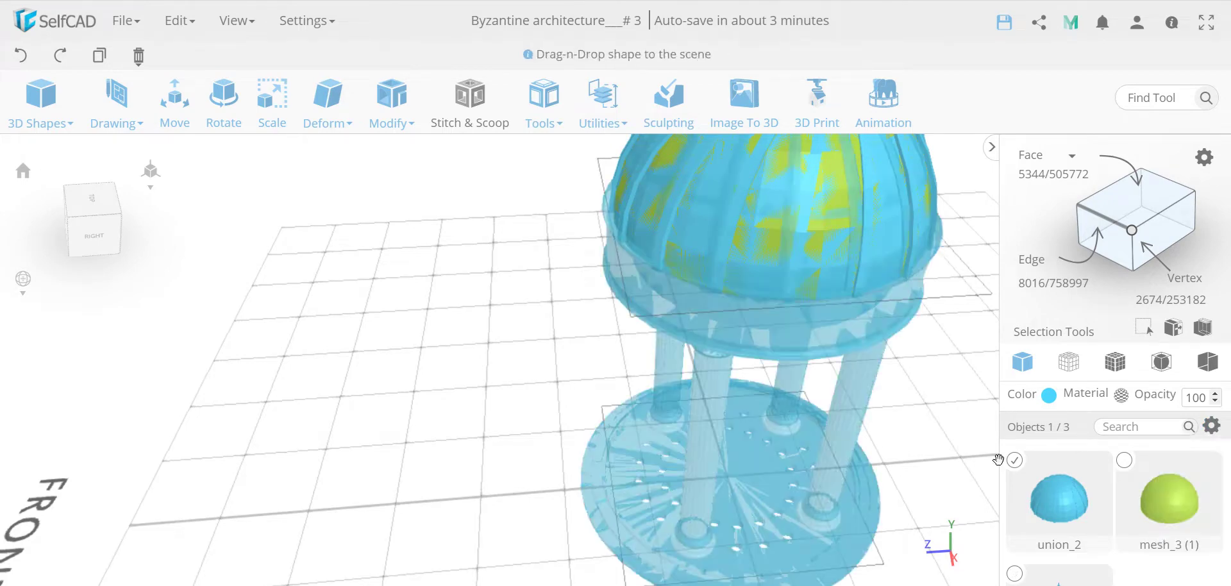
{"action": "left_click", "coordinate": [1212, 426]}
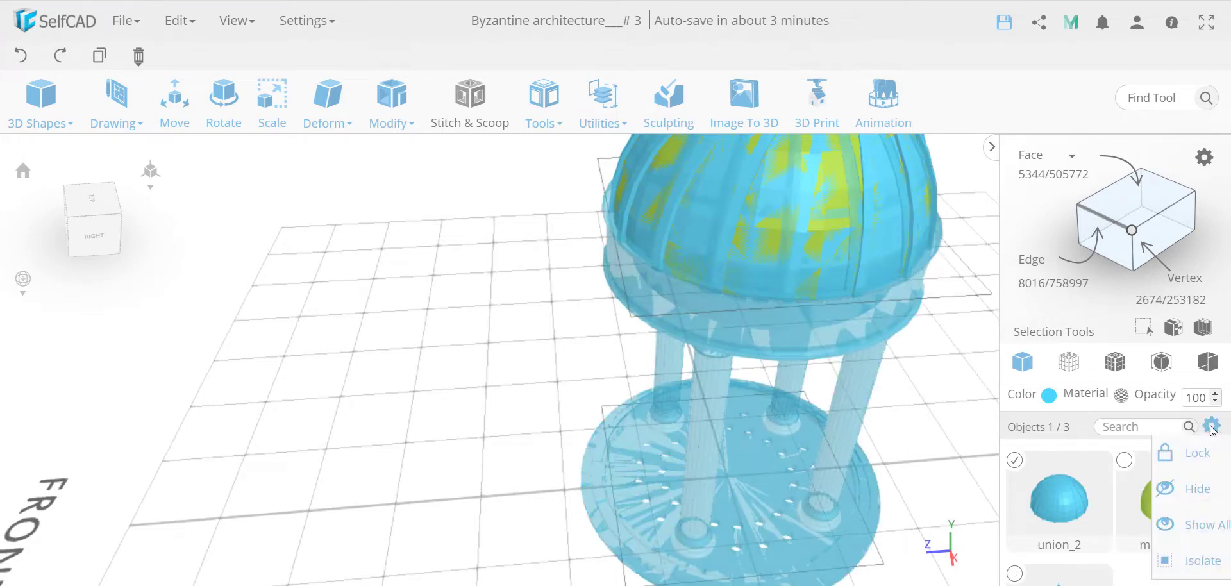
{"action": "left_click", "coordinate": [1193, 563]}
{"action": "scroll", "coordinate": [741, 218], "scroll_direction": "up", "scroll_amount": 5}
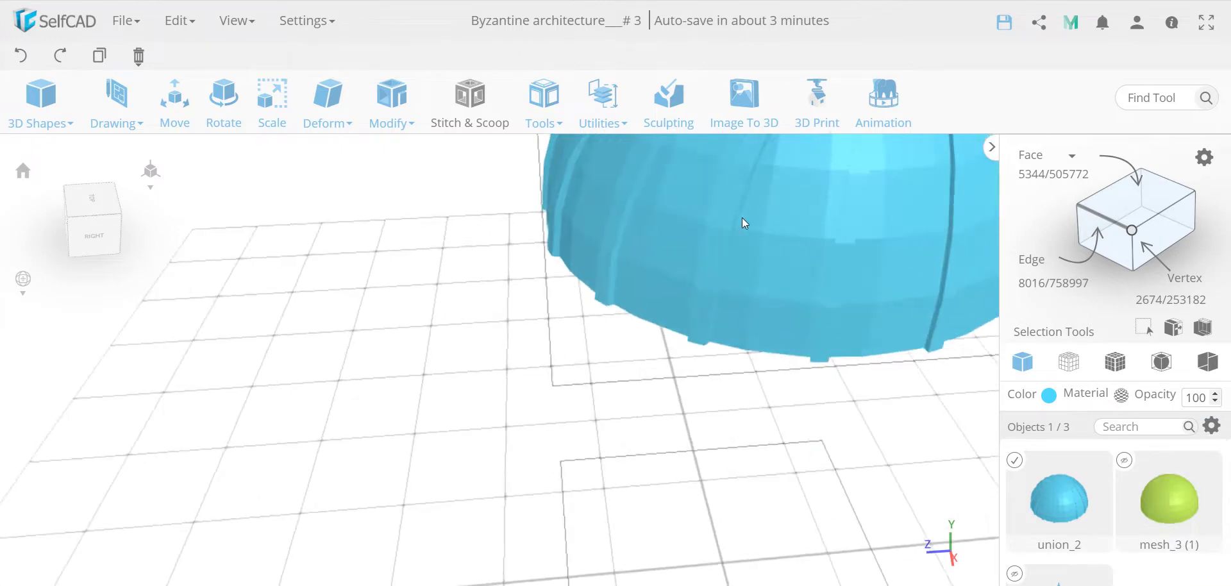
{"action": "scroll", "coordinate": [796, 371], "scroll_direction": "down", "scroll_amount": 5}
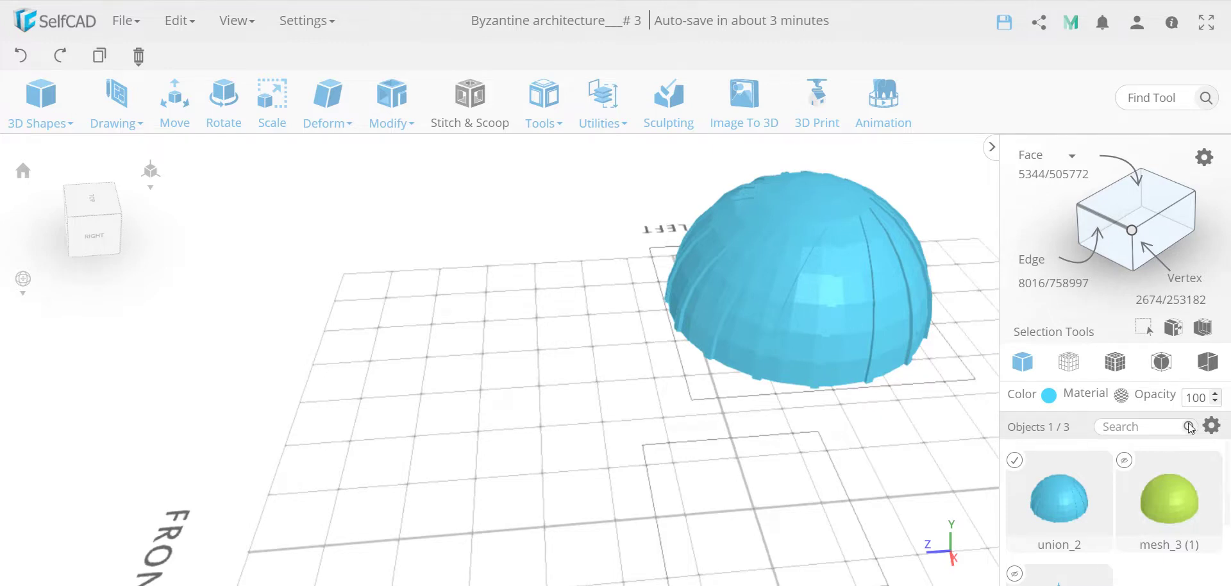
- Hide the united ribbed hemisphere, then show and select only the green hemisphere
{"action": "left_click", "coordinate": [1211, 425]}
{"action": "left_click", "coordinate": [1200, 490]}
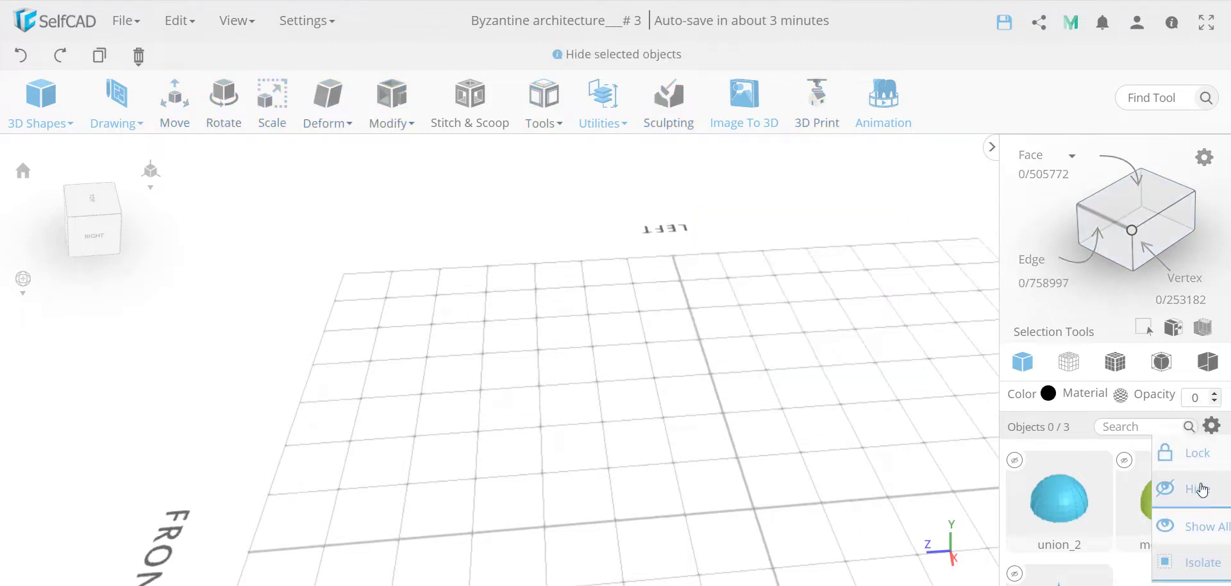
{"action": "left_click", "coordinate": [1125, 461]}
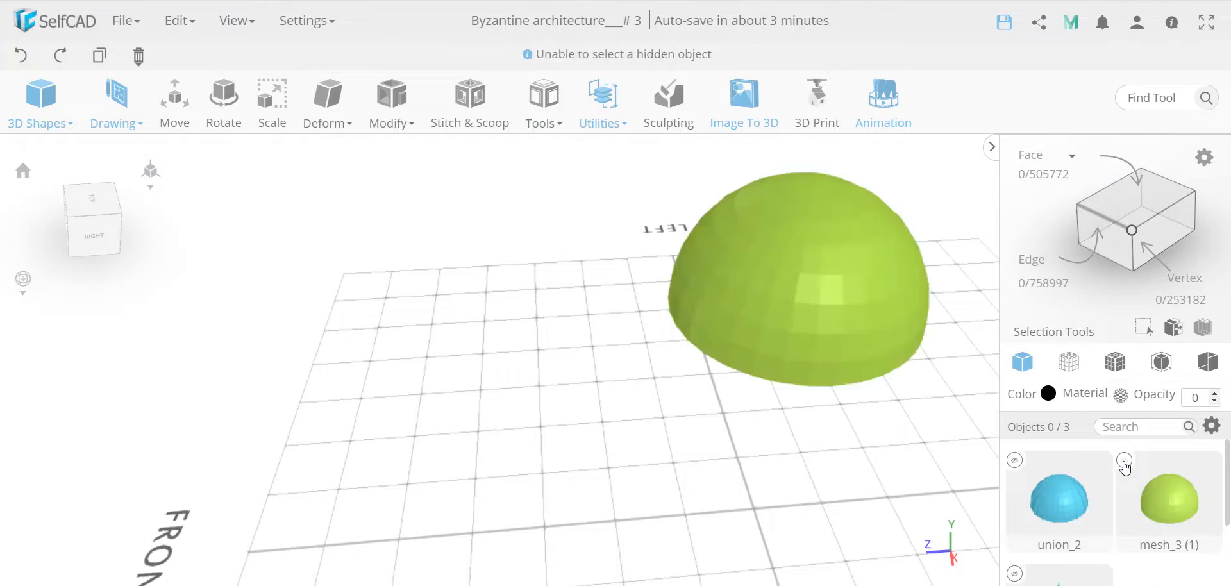
{"action": "left_click", "coordinate": [1125, 461]}
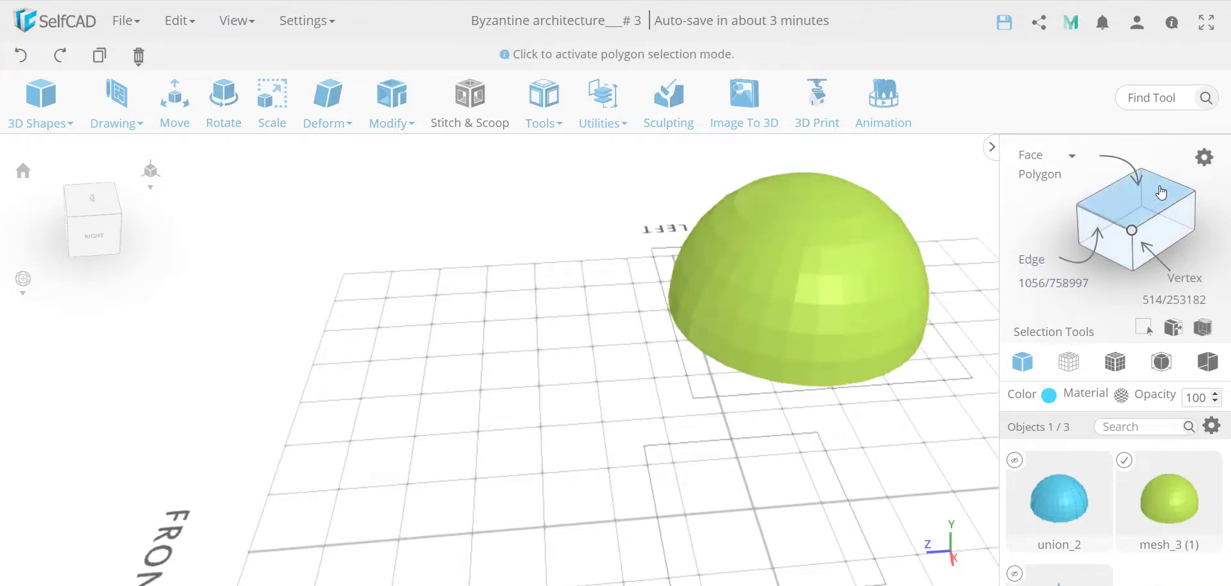
- Select alternating faces in the six rings below the green hemisphere's cap using loop selection with a custom pattern of select 1, skip 1
{"action": "left_click", "coordinate": [1211, 153]}
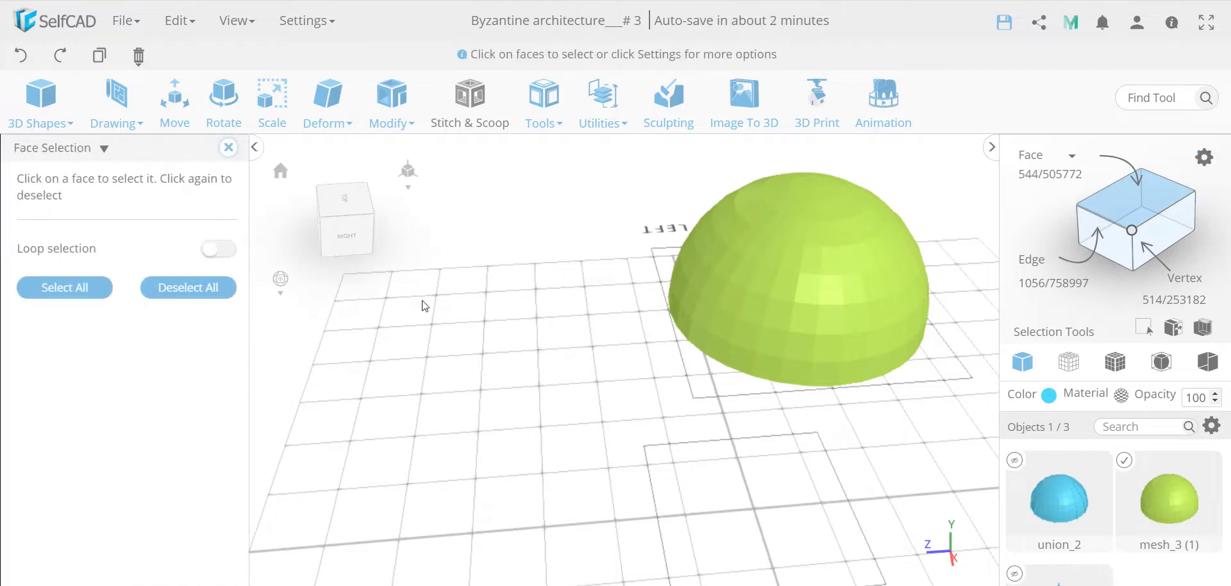
{"action": "left_click", "coordinate": [231, 253]}
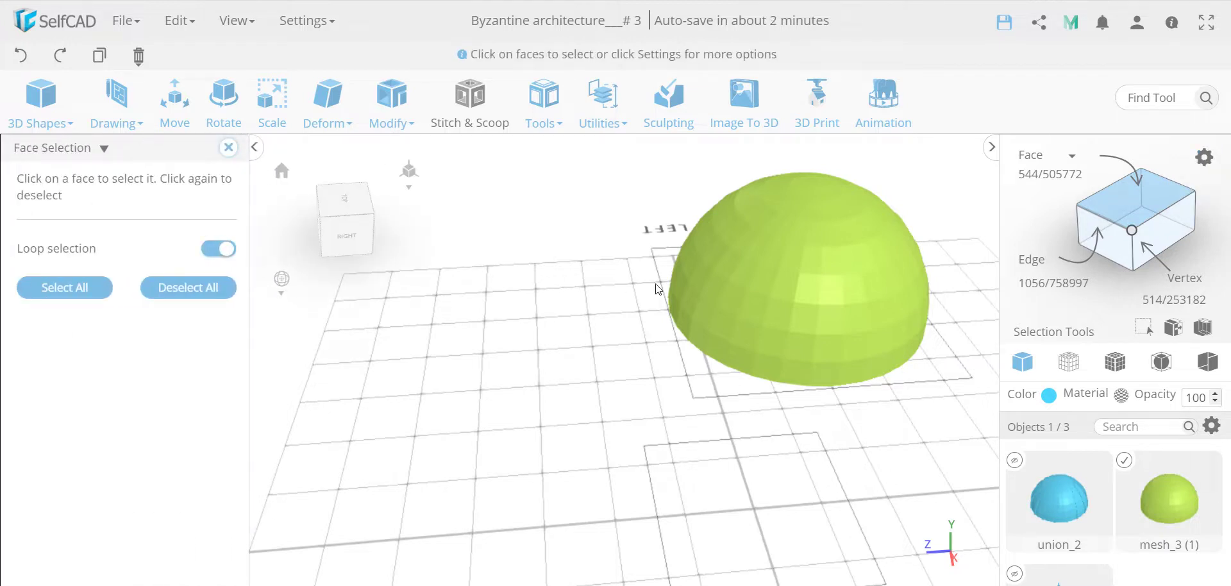
{"action": "left_click", "coordinate": [800, 237]}
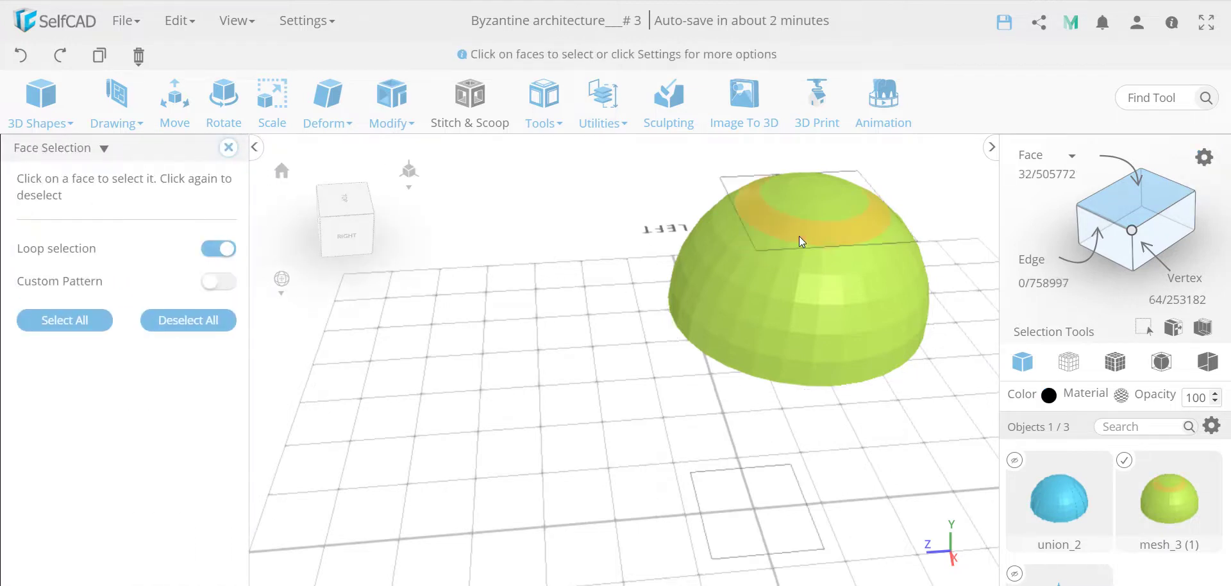
{"action": "left_click", "coordinate": [219, 281]}
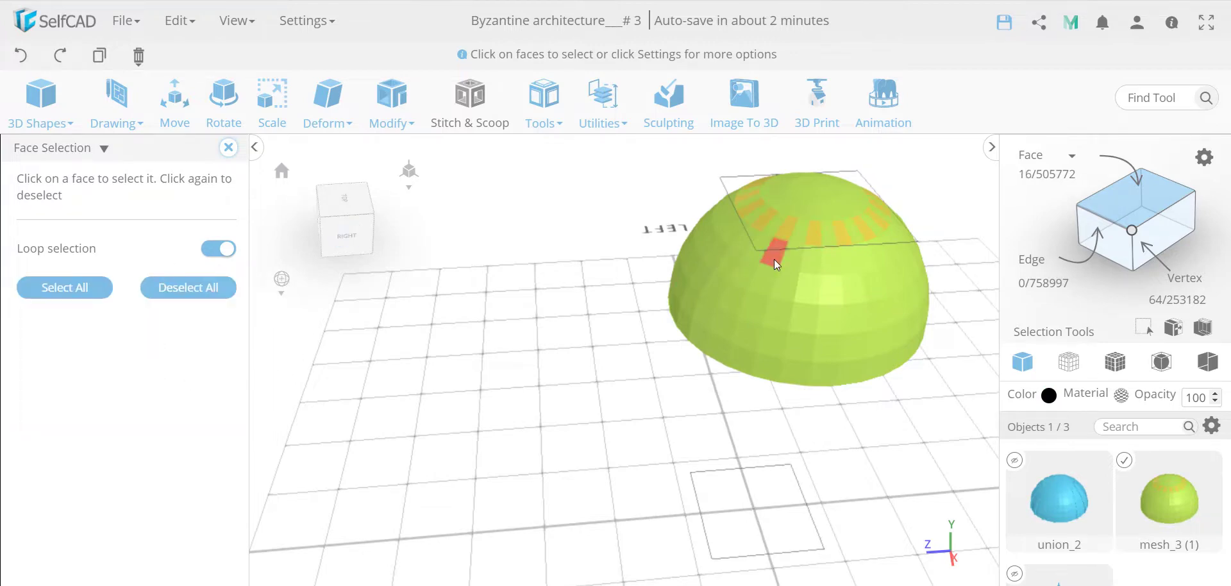
{"action": "left_click", "coordinate": [789, 266]}
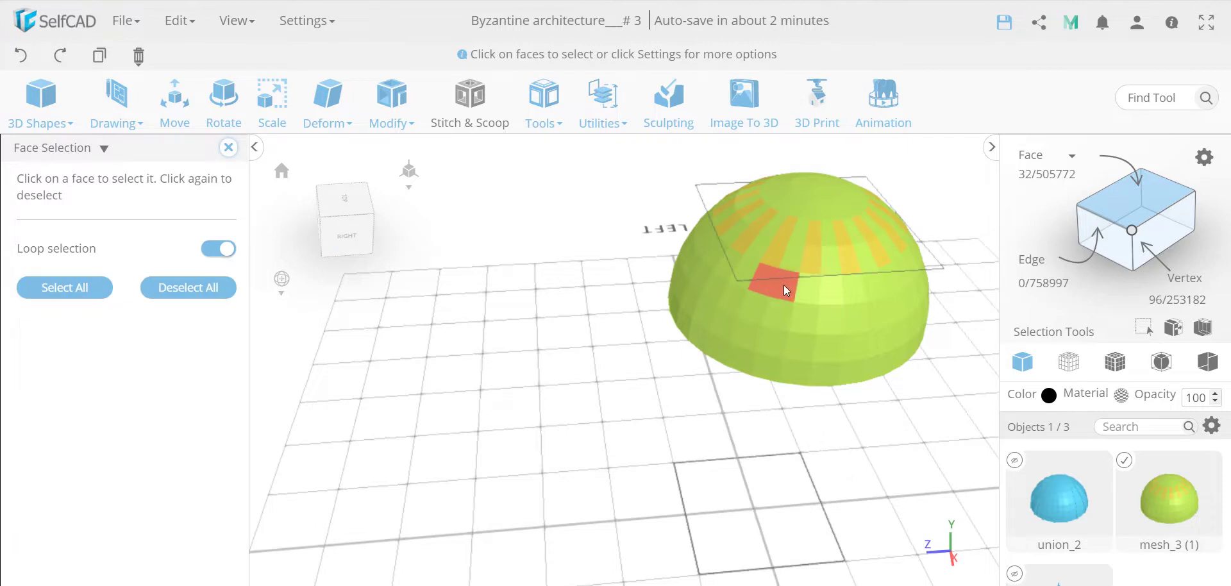
{"action": "left_click", "coordinate": [783, 286]}
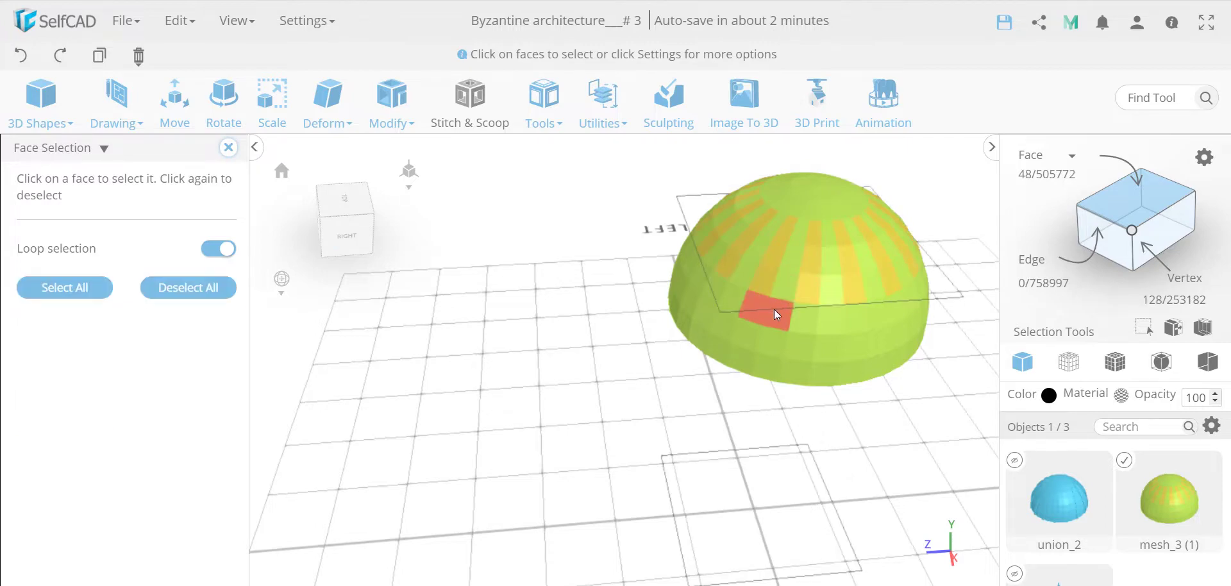
{"action": "left_click", "coordinate": [775, 311]}
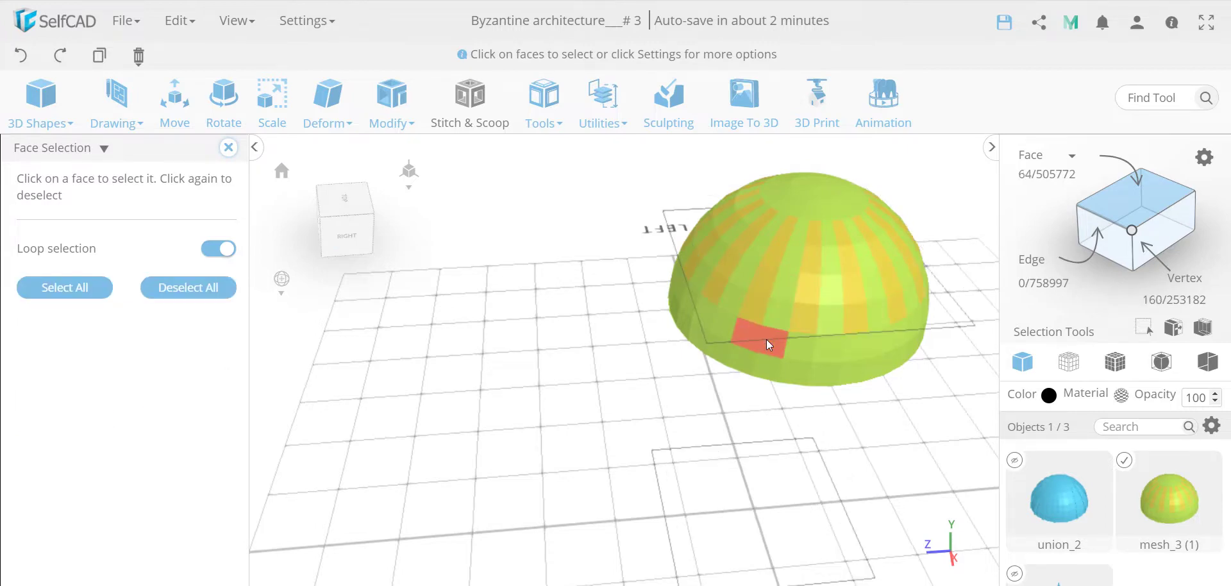
{"action": "left_click", "coordinate": [767, 340]}
{"action": "left_click", "coordinate": [759, 363]}
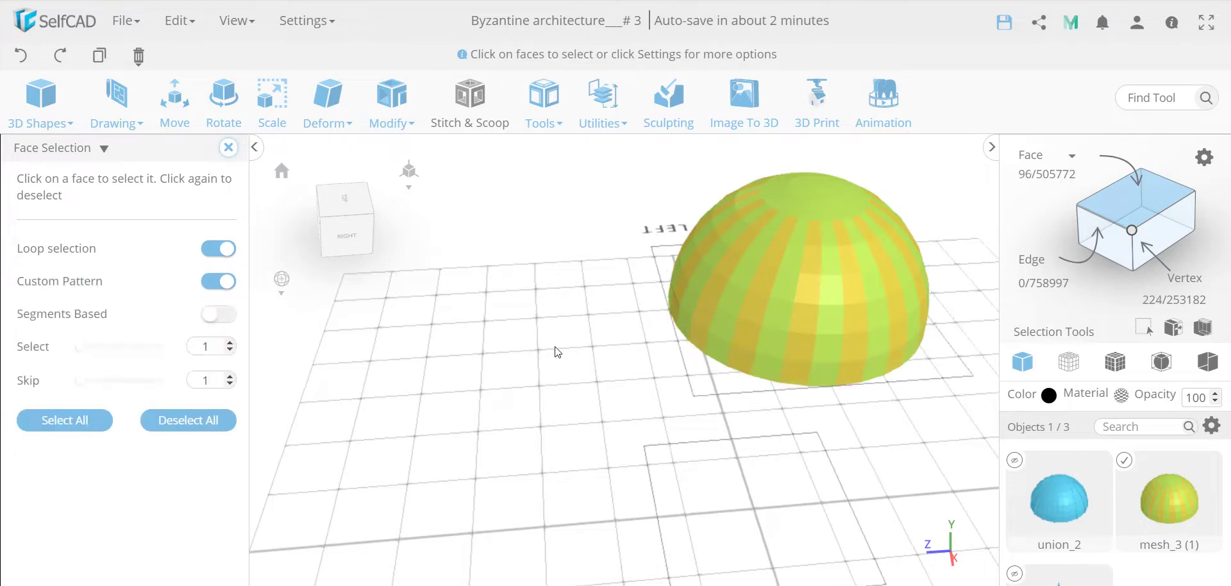
- Extrude the selected face strips by 5 with Vertex Normals enabled to form raised ribs
{"action": "left_click", "coordinate": [391, 106]}
{"action": "left_click", "coordinate": [411, 146]}
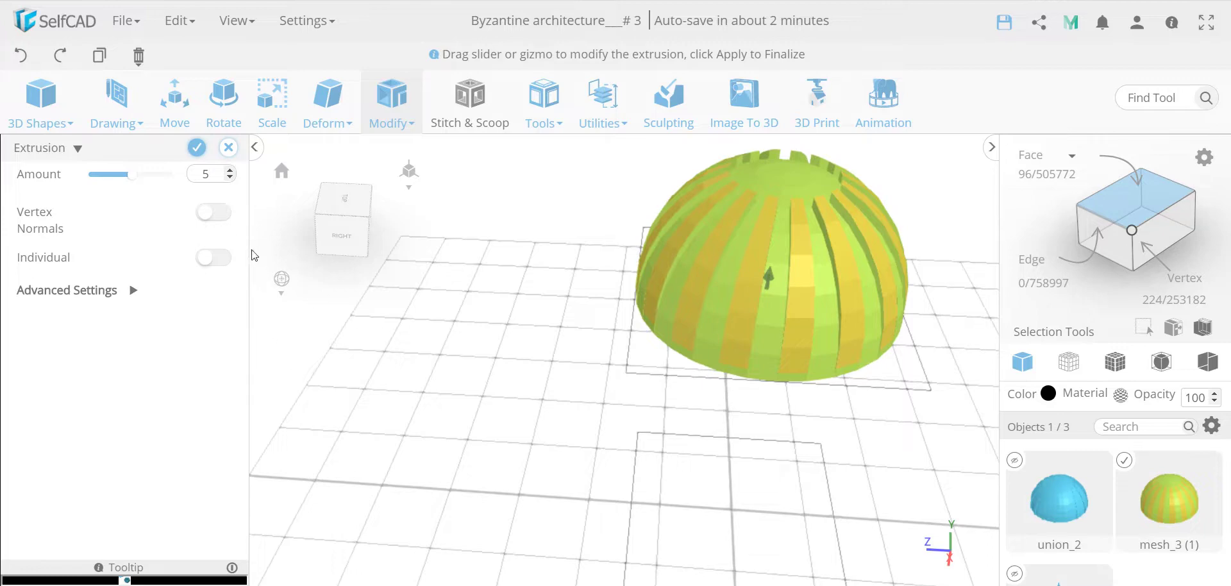
{"action": "left_click", "coordinate": [222, 218]}
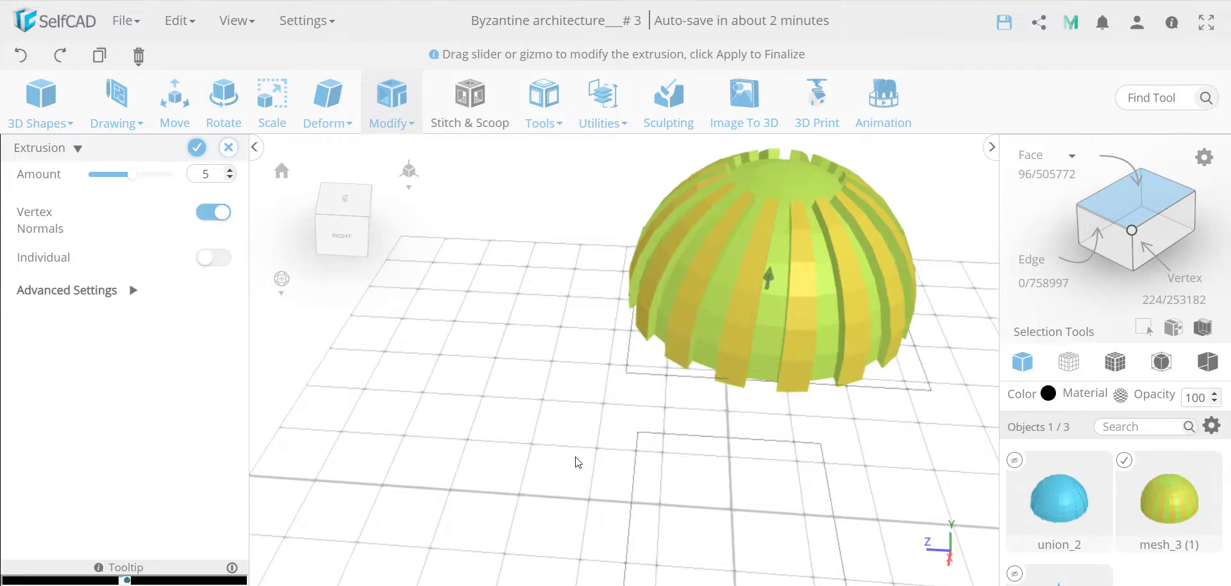
{"action": "left_click_drag", "start_coordinate": [577, 461], "coordinate": [500, 457]}
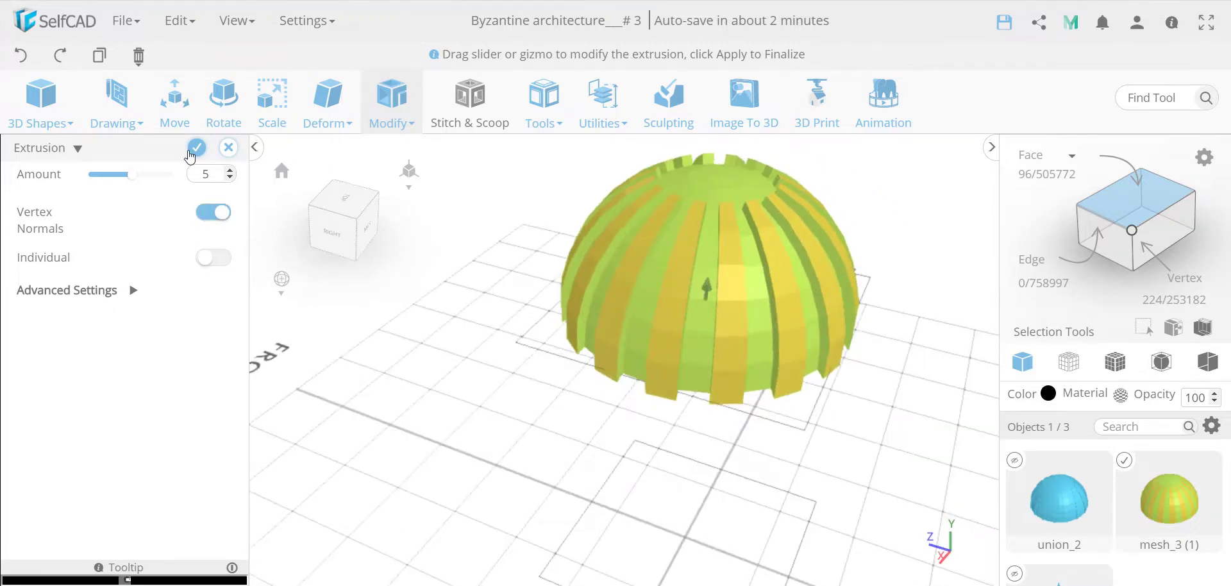
{"action": "left_click", "coordinate": [197, 148]}
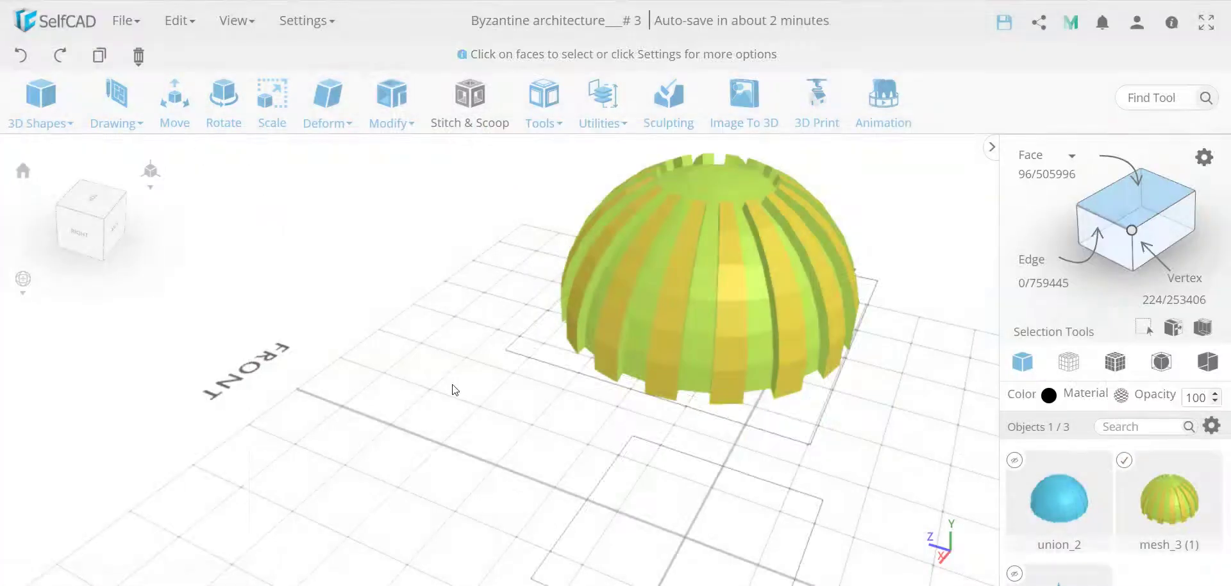
- Clear the face selection and select the two uppermost faces of each recessed strip between the ribs around the green dome
{"action": "left_click_drag", "start_coordinate": [485, 452], "coordinate": [454, 456]}
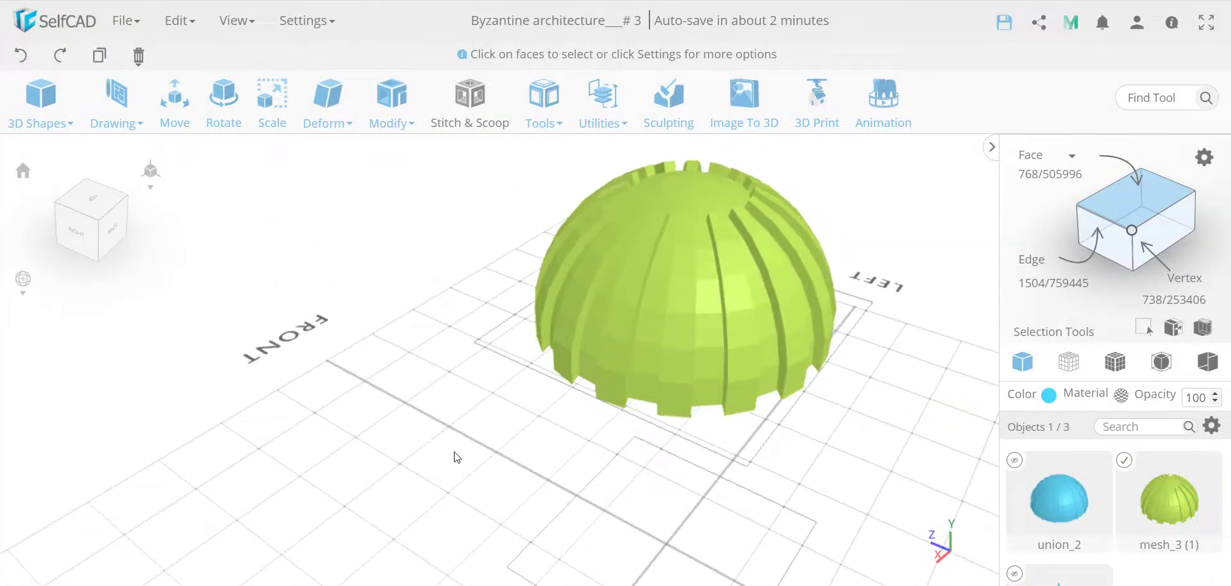
{"action": "left_click", "coordinate": [666, 241]}
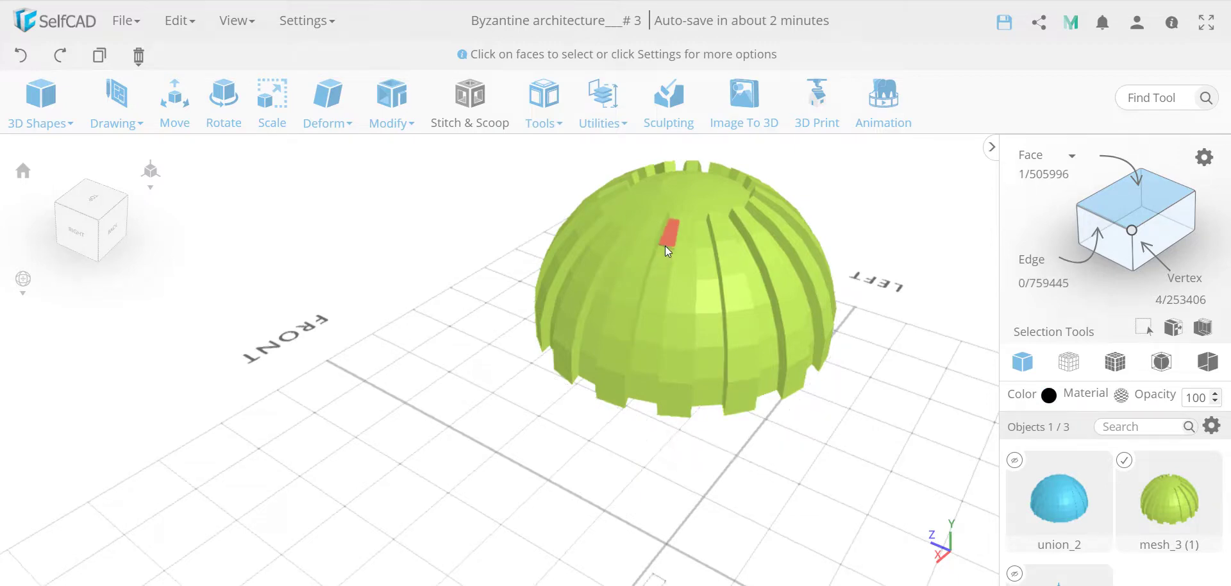
{"action": "left_click", "coordinate": [700, 239]}
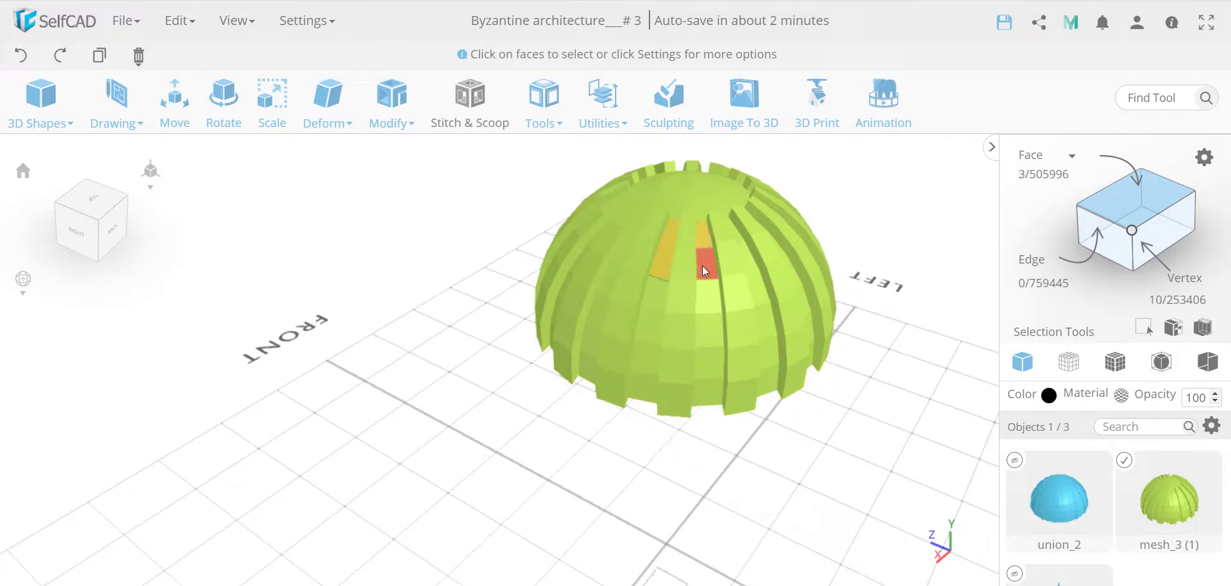
{"action": "left_click", "coordinate": [735, 232]}
{"action": "left_click", "coordinate": [742, 248]}
{"action": "left_click_drag", "start_coordinate": [810, 458], "coordinate": [650, 461]}
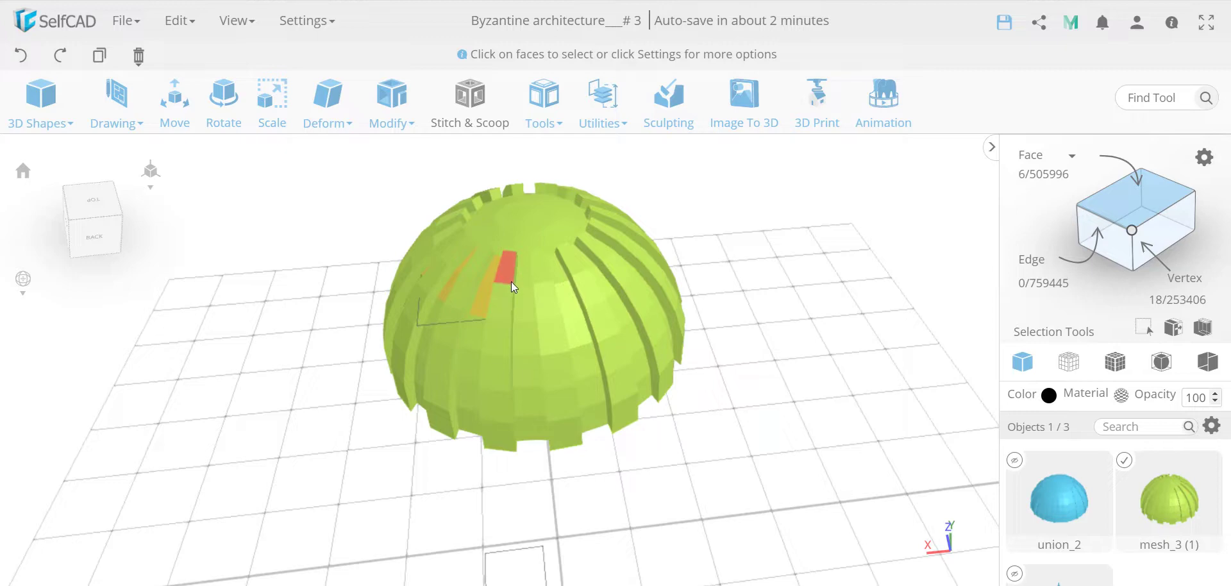
{"action": "scroll", "coordinate": [513, 282], "scroll_direction": "up", "scroll_amount": 2}
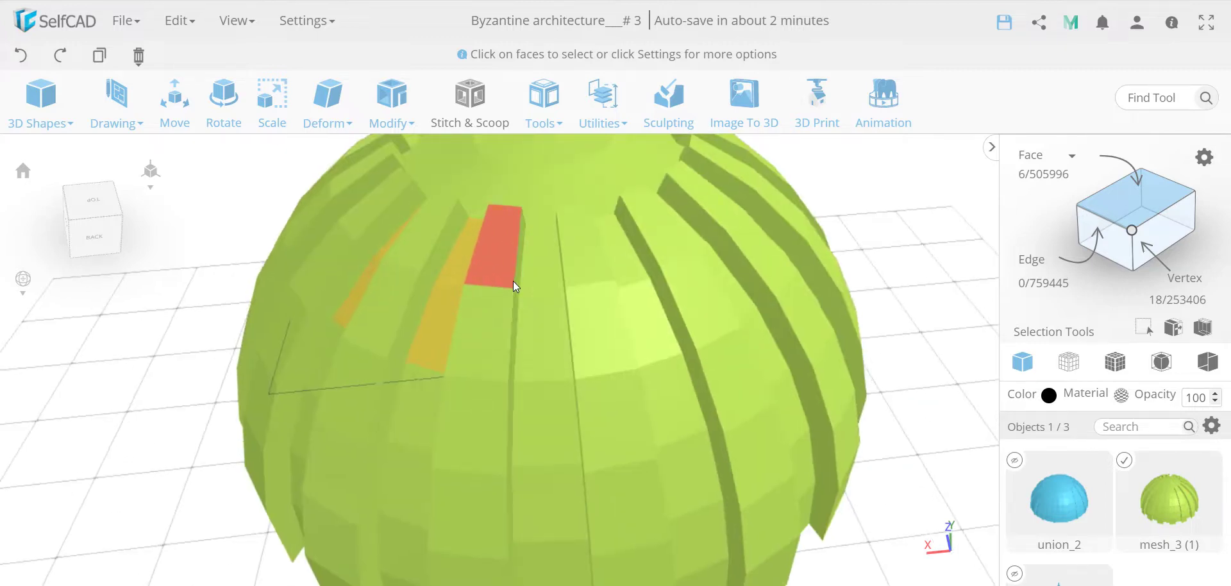
{"action": "left_click", "coordinate": [513, 280]}
{"action": "left_click", "coordinate": [527, 275]}
{"action": "left_click", "coordinate": [529, 332]}
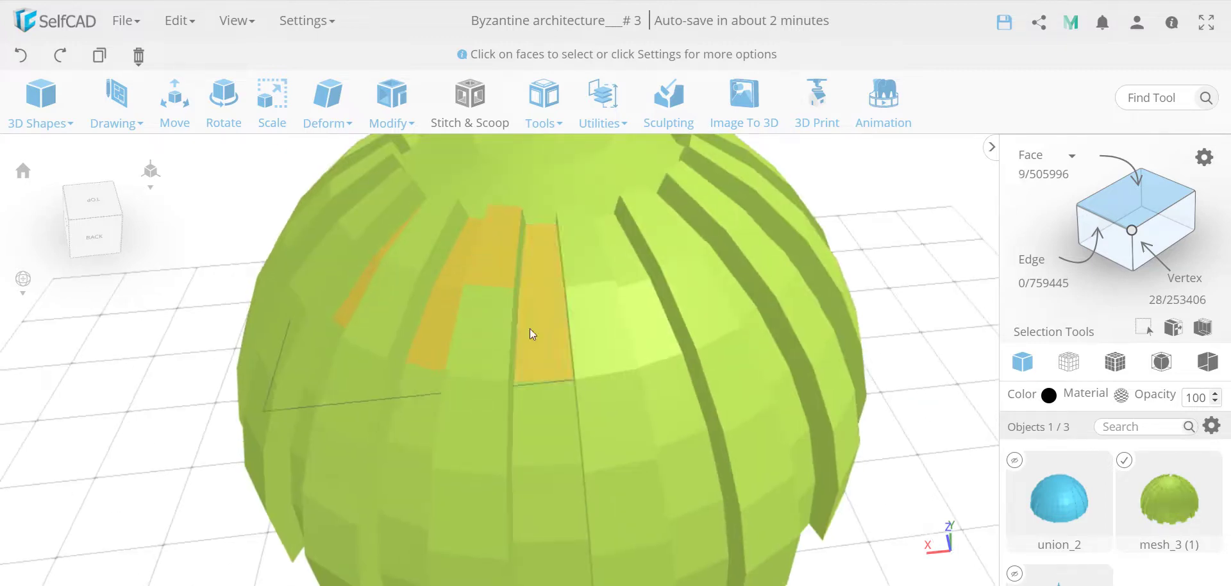
{"action": "left_click", "coordinate": [642, 304]}
{"action": "left_click", "coordinate": [694, 233]}
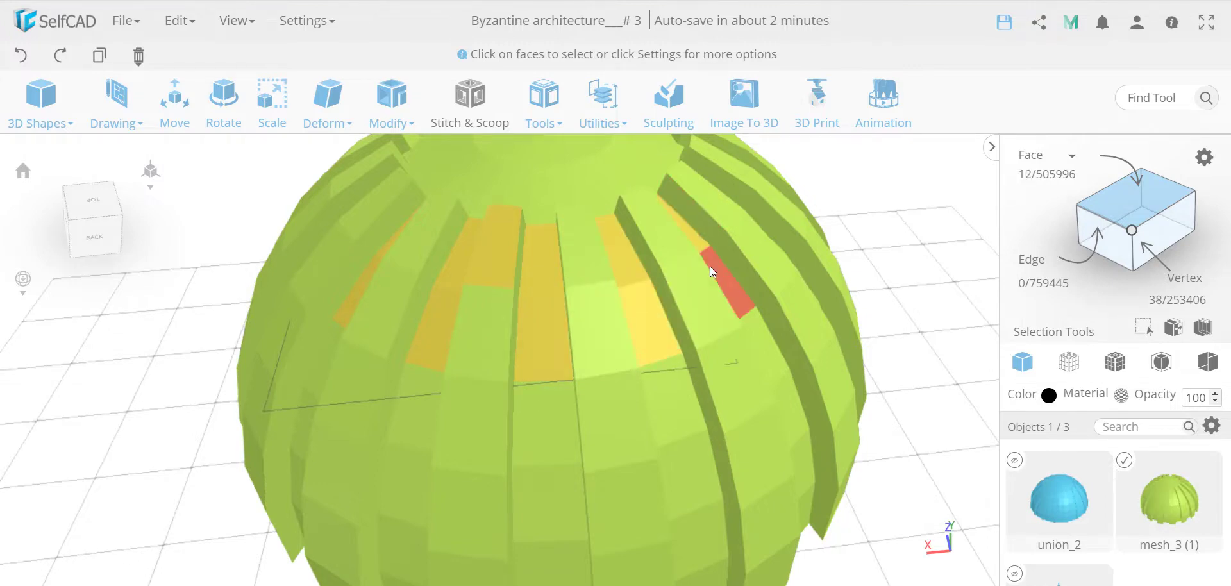
{"action": "left_click", "coordinate": [710, 267]}
{"action": "left_click_drag", "start_coordinate": [930, 323], "coordinate": [731, 335]}
{"action": "left_click", "coordinate": [320, 342]}
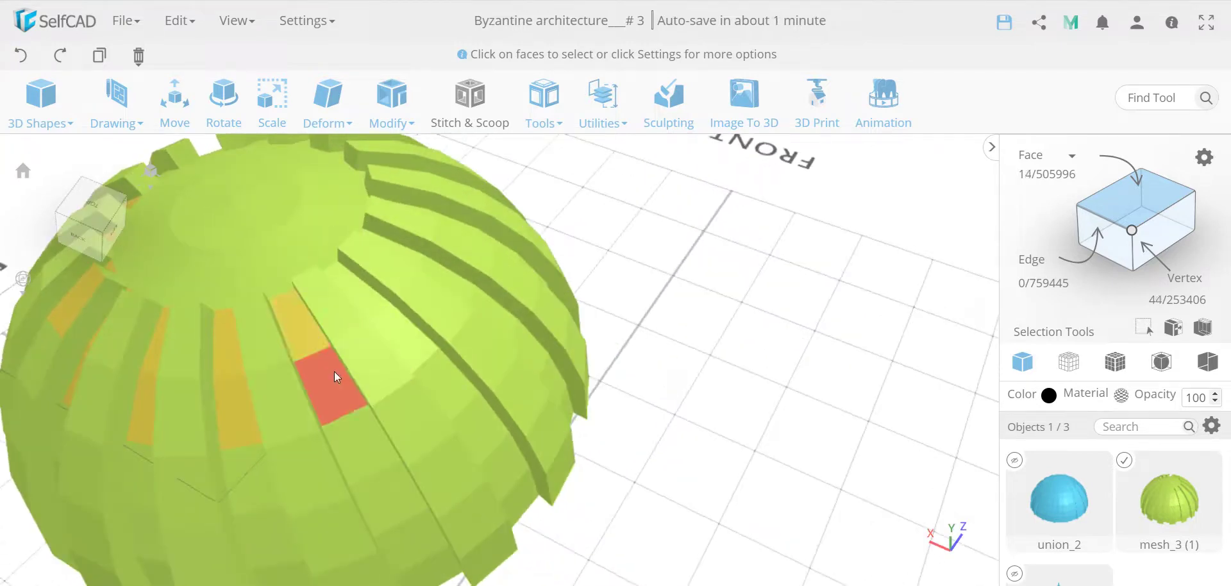
{"action": "left_click", "coordinate": [334, 371]}
{"action": "left_click", "coordinate": [363, 302]}
{"action": "left_click", "coordinate": [391, 325]}
{"action": "left_click", "coordinate": [413, 359]}
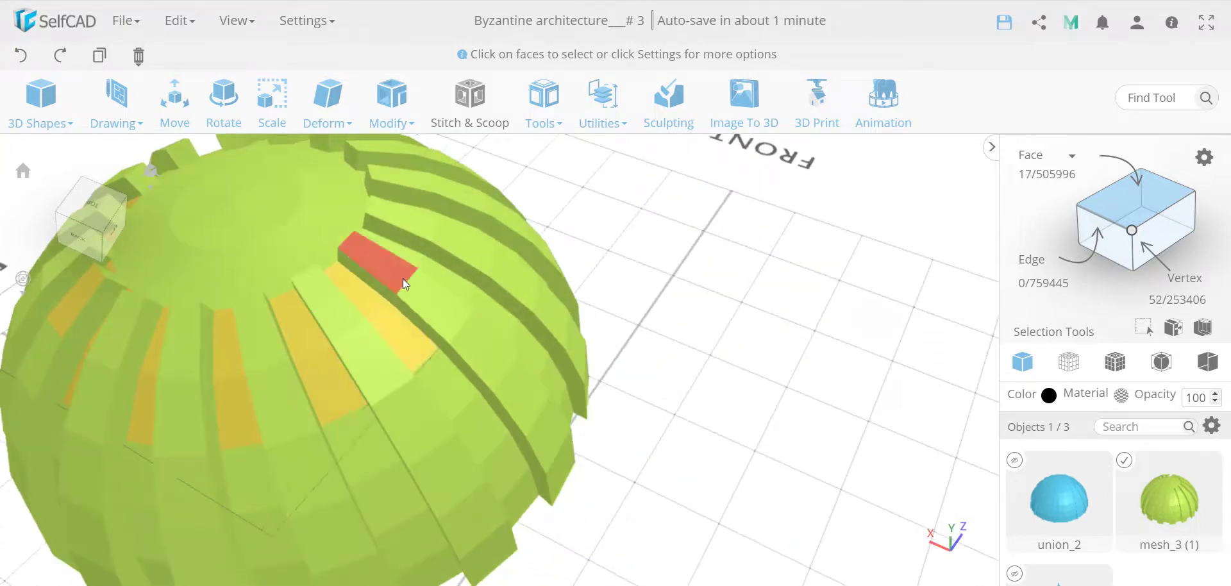
{"action": "left_click", "coordinate": [426, 265]}
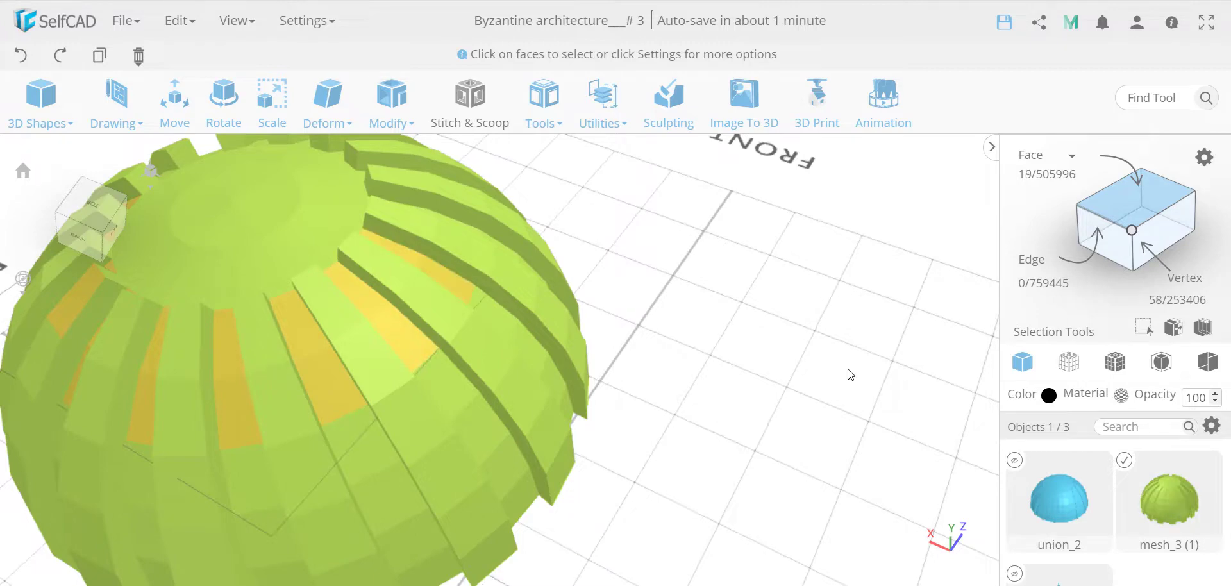
{"action": "left_click_drag", "start_coordinate": [849, 371], "coordinate": [821, 401]}
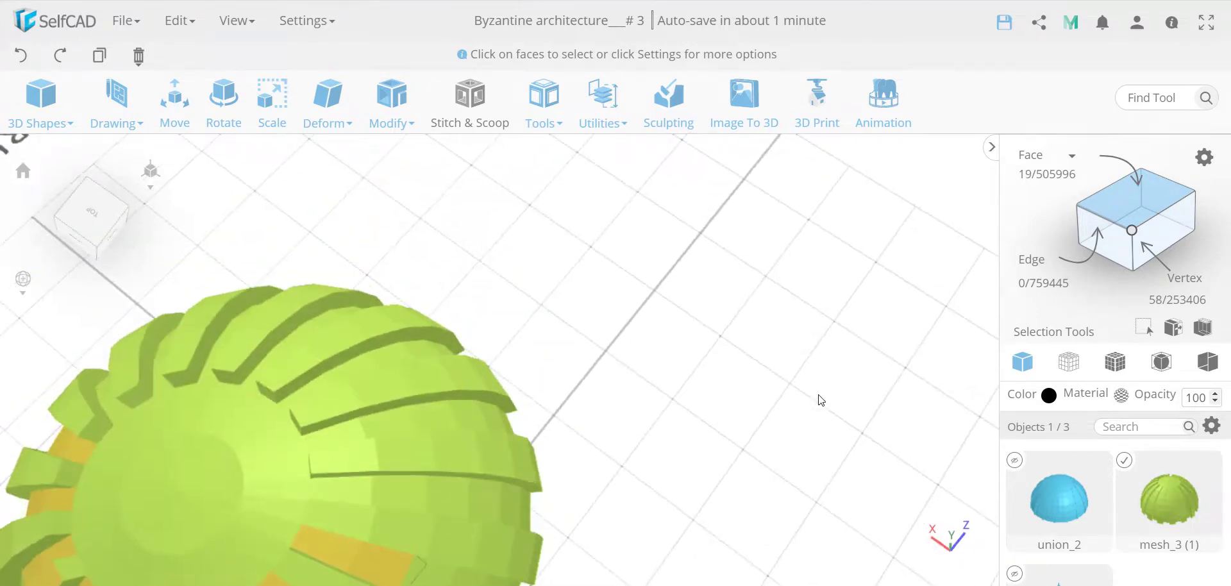
{"action": "left_click", "coordinate": [361, 507]}
{"action": "left_click", "coordinate": [383, 503]}
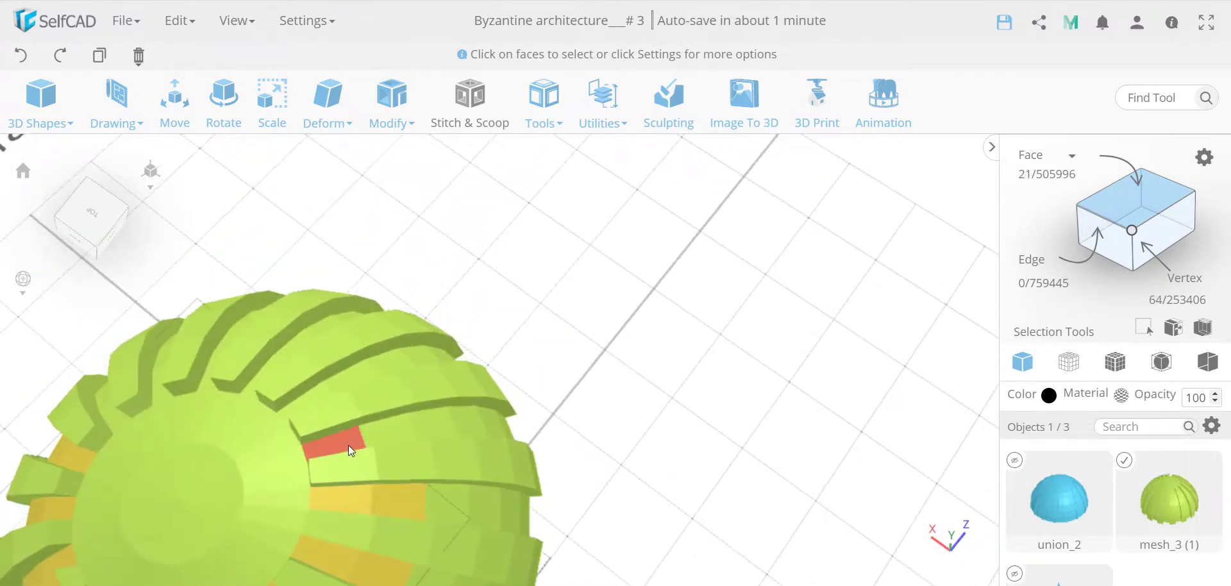
{"action": "left_click", "coordinate": [348, 445]}
{"action": "left_click", "coordinate": [374, 438]}
{"action": "left_click", "coordinate": [299, 403]}
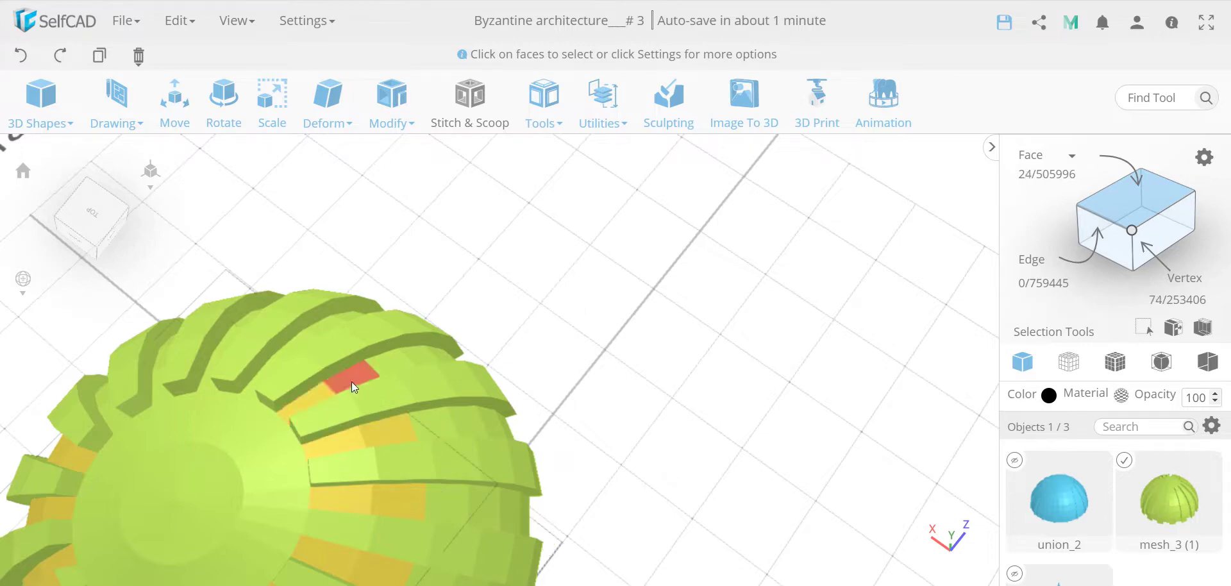
{"action": "left_click", "coordinate": [351, 382]}
{"action": "left_click", "coordinate": [264, 374]}
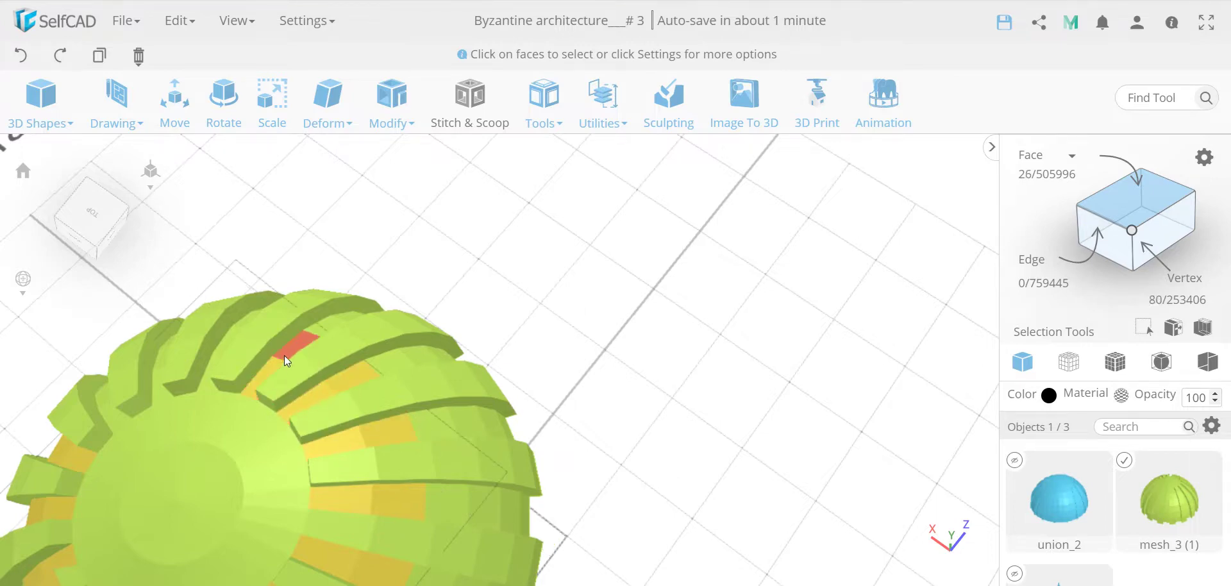
{"action": "left_click", "coordinate": [290, 349]}
{"action": "left_click", "coordinate": [221, 355]}
{"action": "left_click", "coordinate": [224, 348]}
{"action": "left_click", "coordinate": [159, 364]}
{"action": "left_click", "coordinate": [101, 403]}
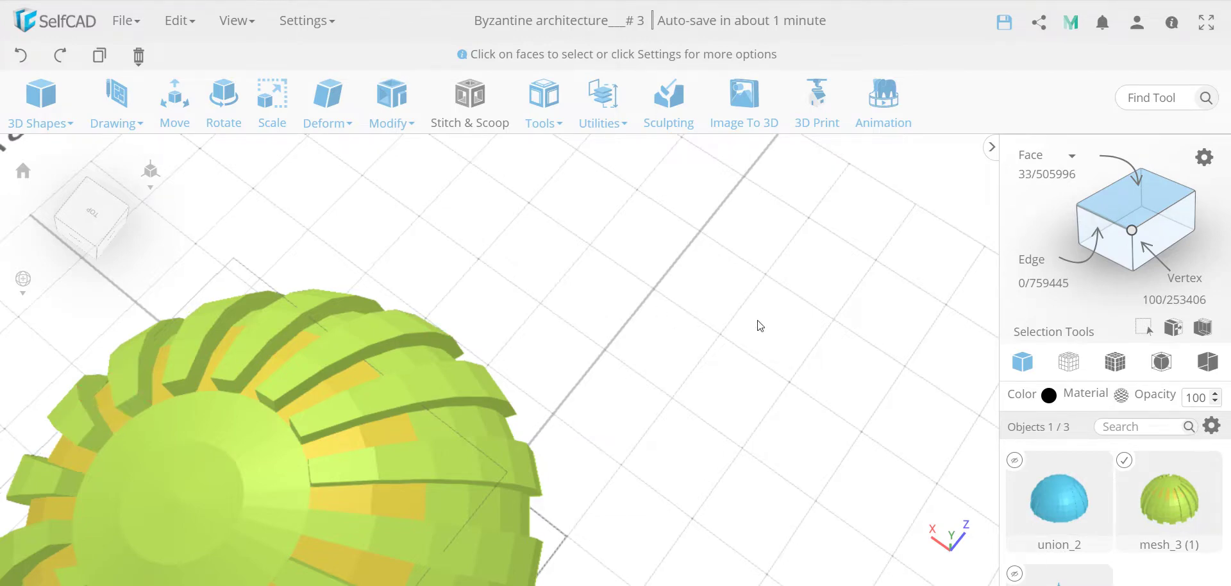
- Extrude the selected upper faces between the ribs by 2.5 with Vertex Normals off
{"action": "scroll", "coordinate": [758, 324], "scroll_direction": "down", "scroll_amount": 3}
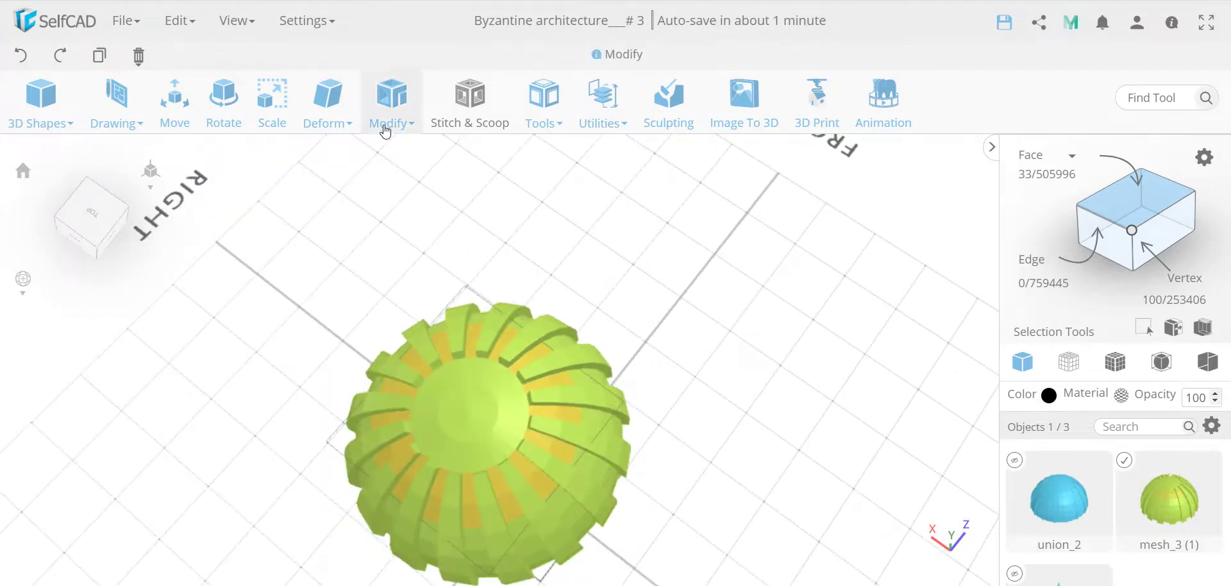
{"action": "left_click", "coordinate": [388, 126]}
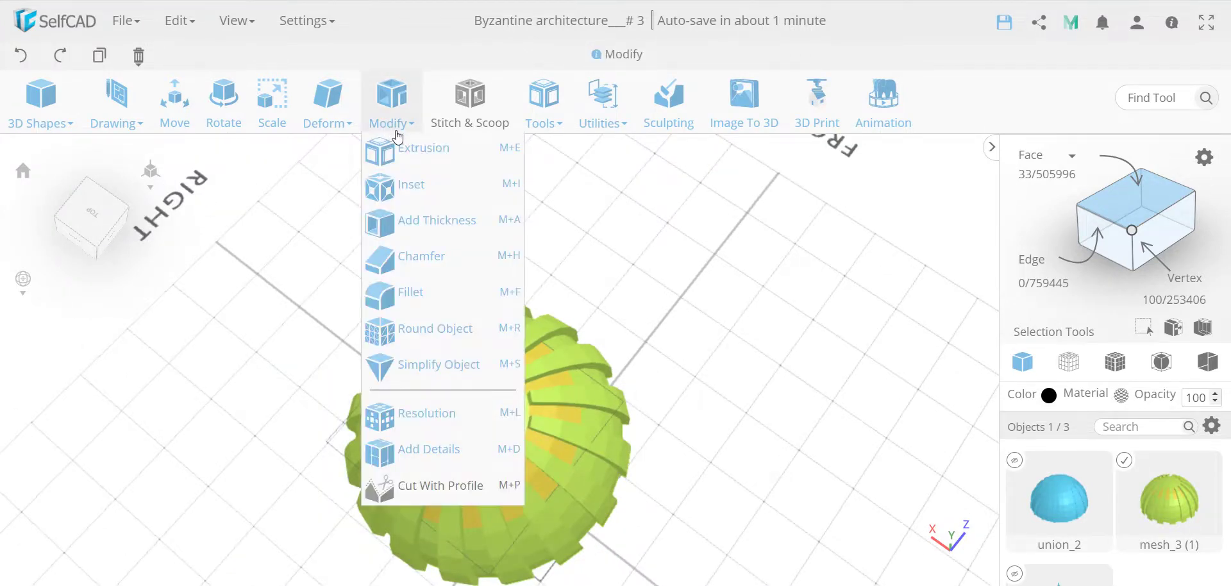
{"action": "left_click", "coordinate": [405, 145]}
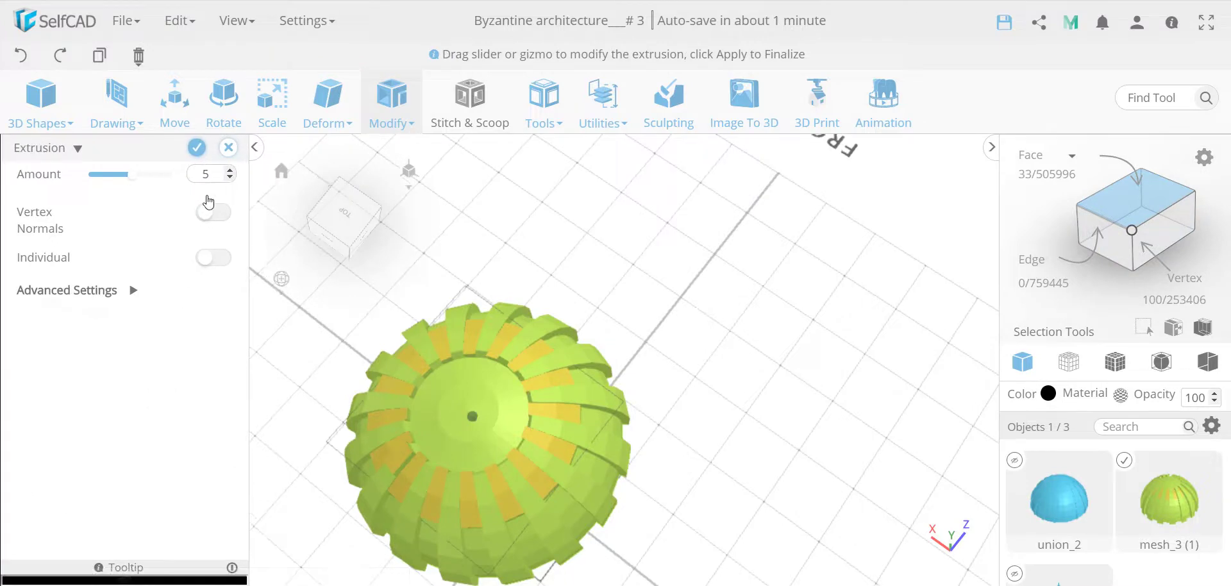
{"action": "double_click", "coordinate": [214, 173]}
{"action": "type", "text": "2.5"}
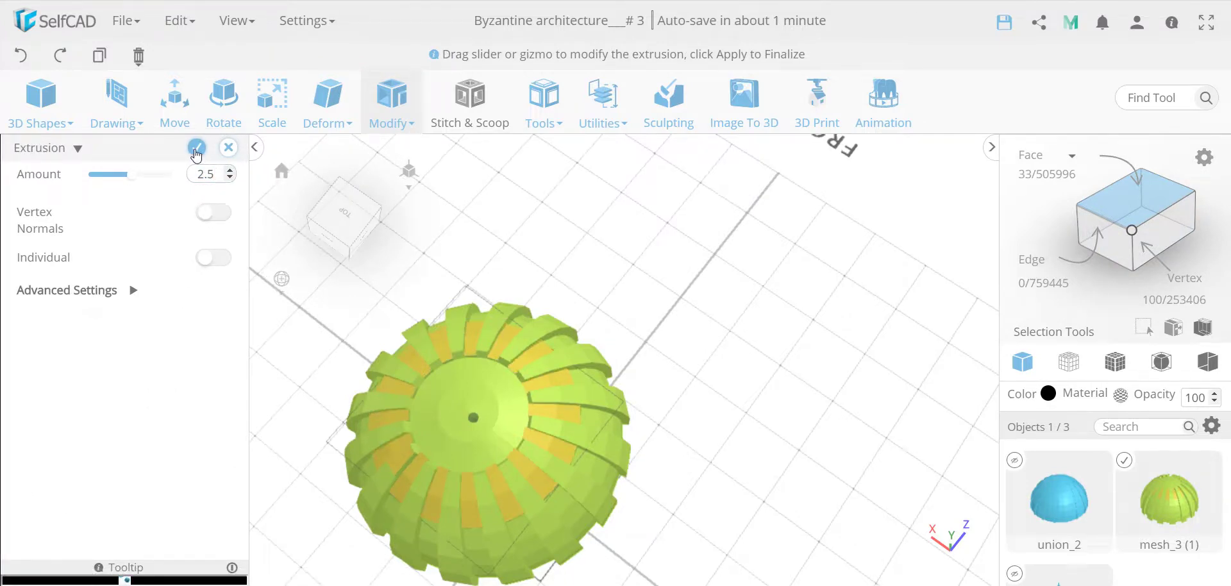
{"action": "left_click", "coordinate": [196, 148]}
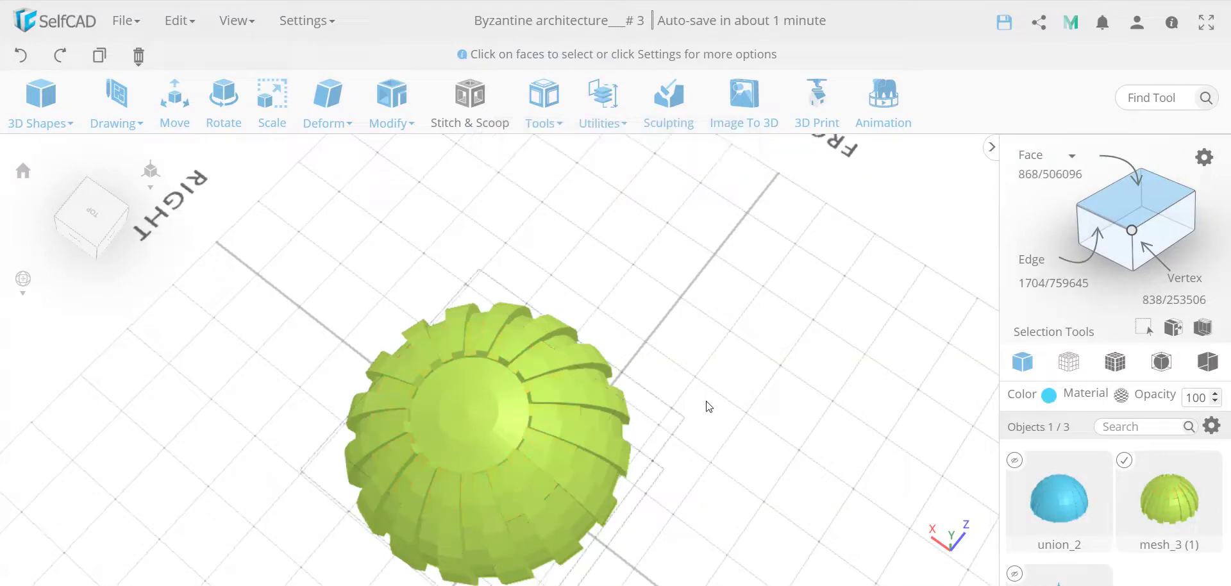
- Select one protruding extruded face just below the cap and move it inward toward the dome surface using Local Transformation
{"action": "right_click_drag", "start_coordinate": [704, 402], "coordinate": [721, 376]}
{"action": "scroll", "coordinate": [482, 275], "scroll_direction": "up", "scroll_amount": 3}
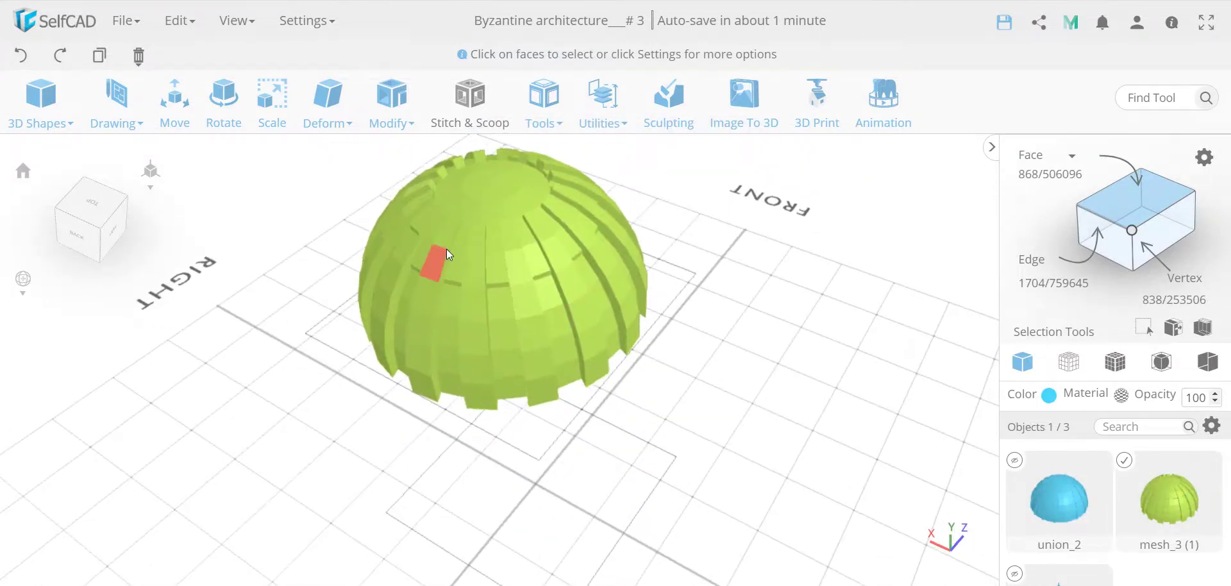
{"action": "scroll", "coordinate": [446, 249], "scroll_direction": "up", "scroll_amount": 4}
{"action": "scroll", "coordinate": [447, 249], "scroll_direction": "down", "scroll_amount": 4}
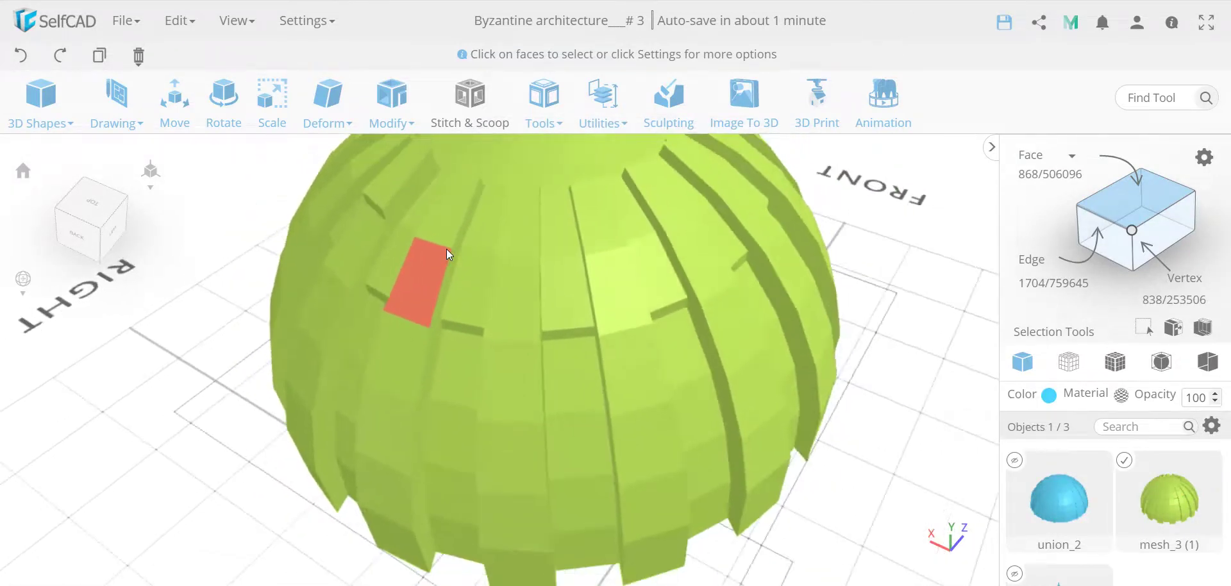
{"action": "right_click_drag", "start_coordinate": [274, 292], "coordinate": [285, 356]}
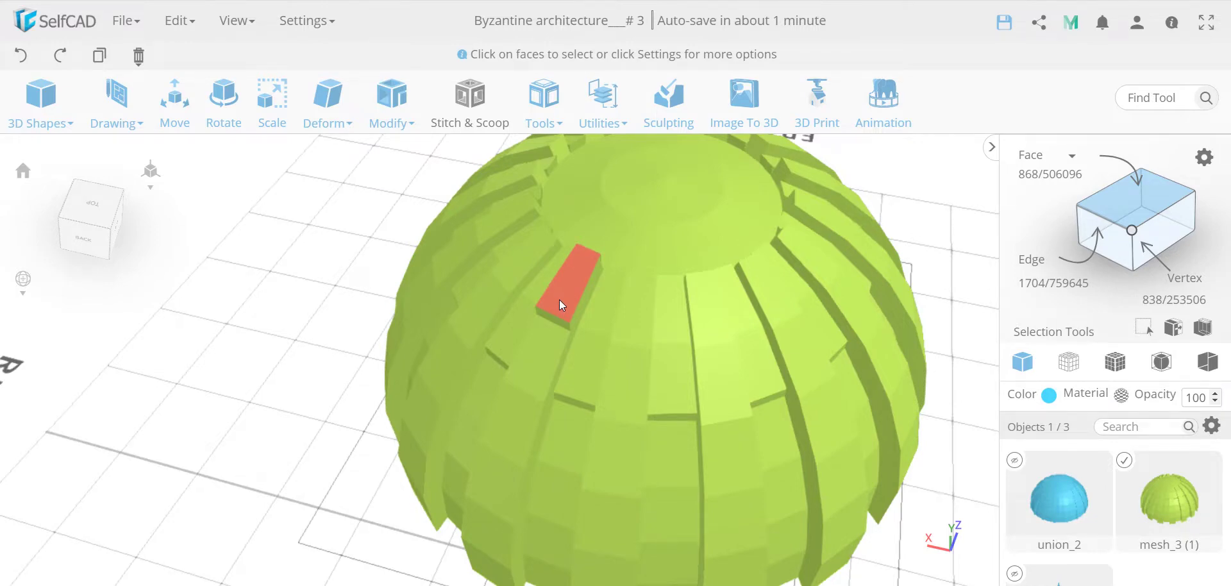
{"action": "left_click", "coordinate": [559, 299]}
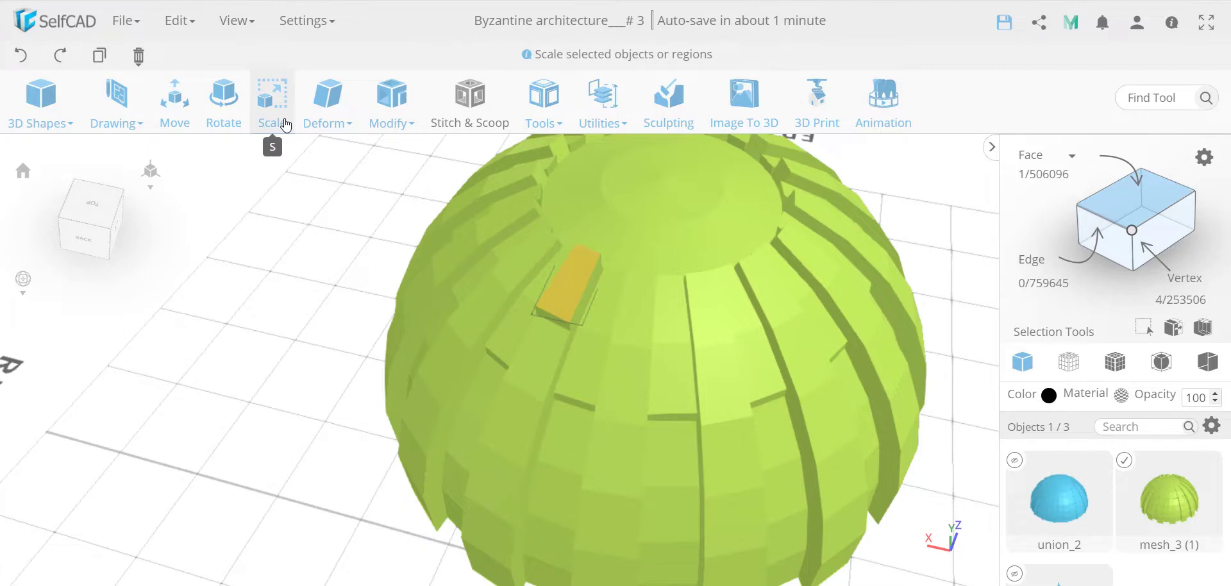
{"action": "left_click", "coordinate": [181, 128]}
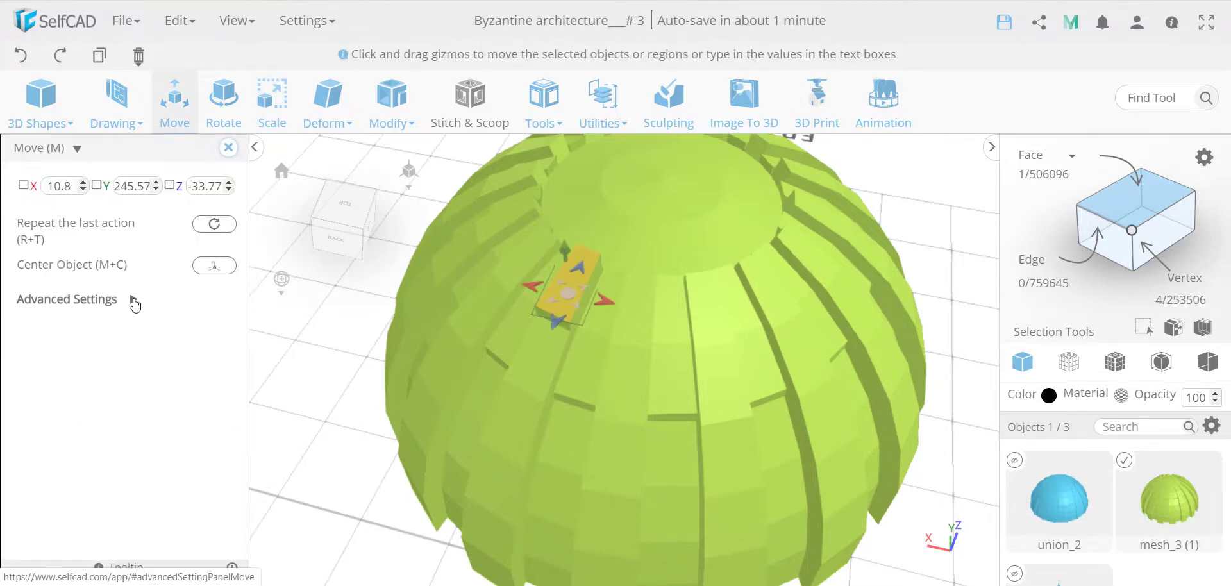
{"action": "left_click", "coordinate": [134, 301]}
{"action": "left_click", "coordinate": [222, 332]}
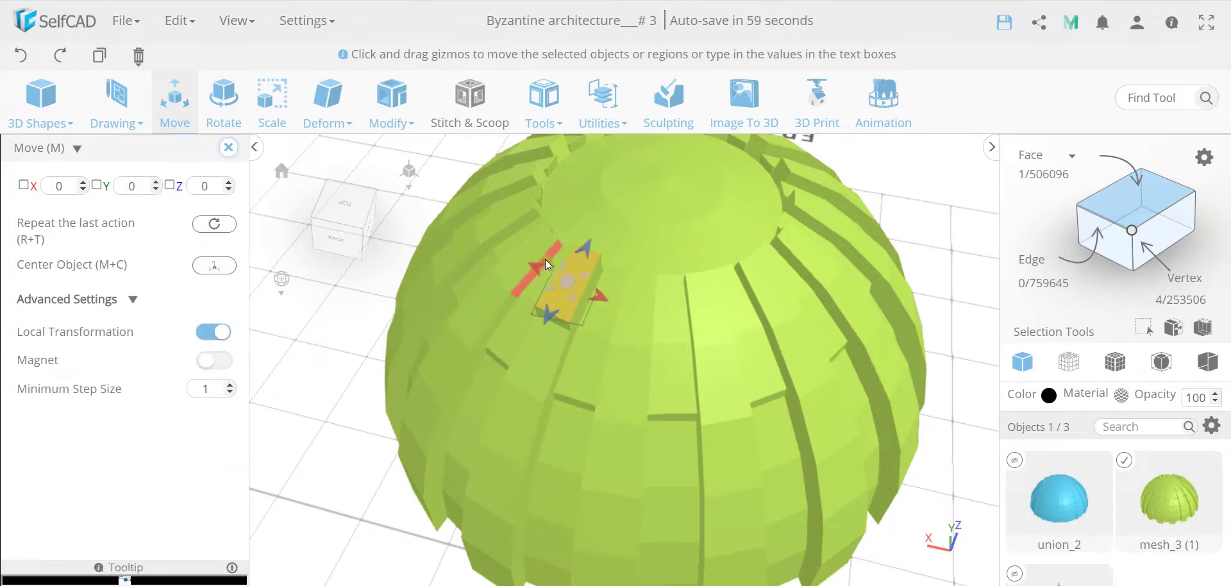
{"action": "left_click_drag", "start_coordinate": [545, 259], "coordinate": [553, 276]}
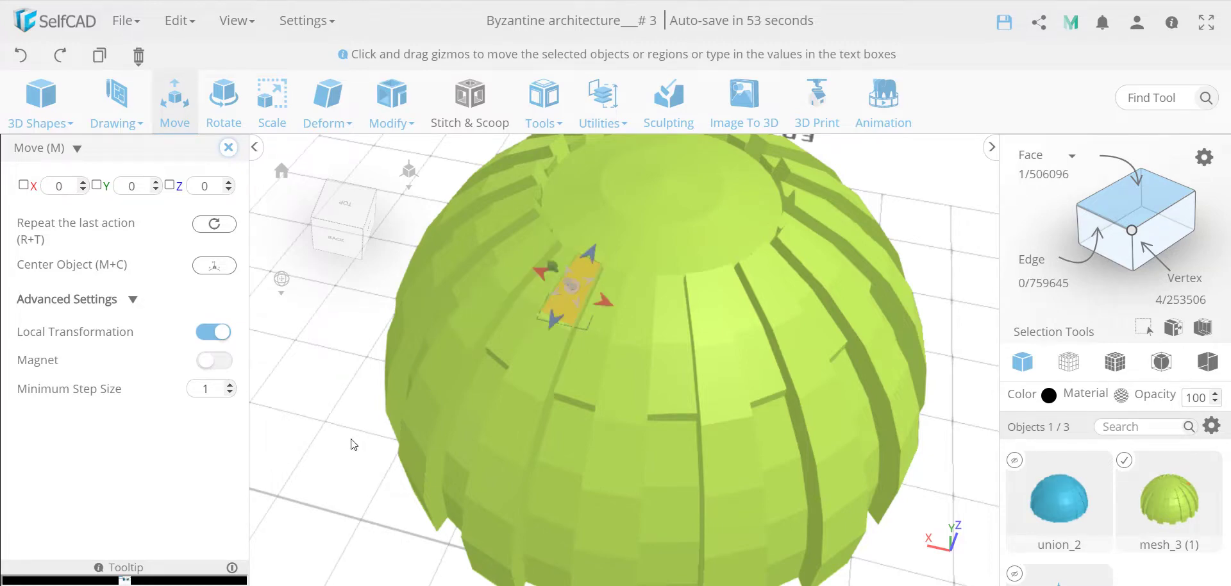
{"action": "right_click_drag", "start_coordinate": [553, 275], "coordinate": [379, 426]}
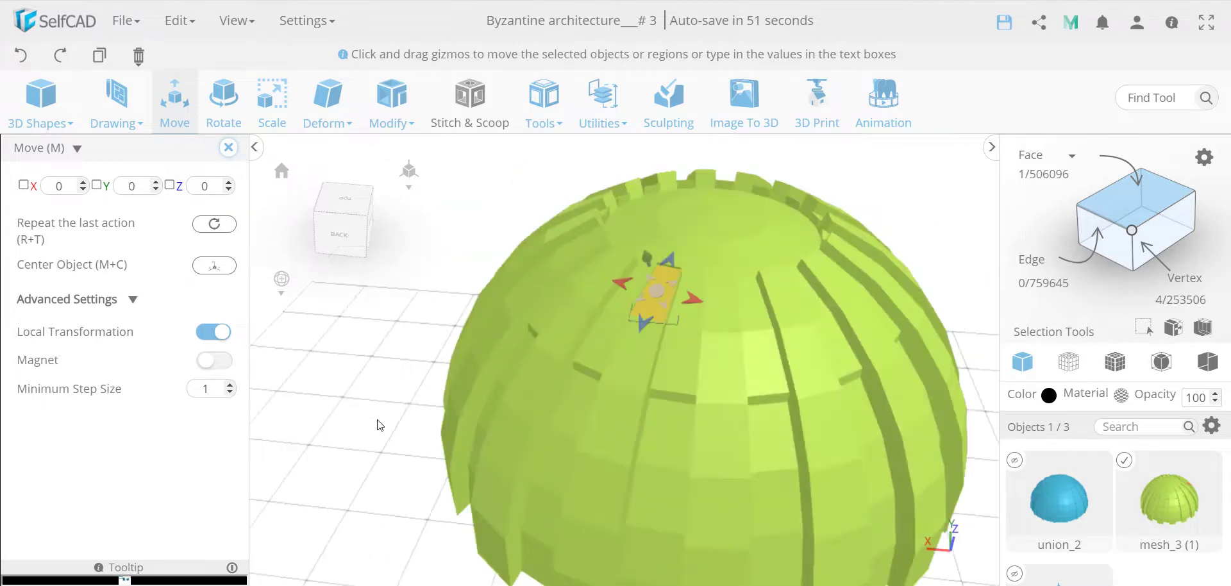
{"action": "scroll", "coordinate": [385, 444], "scroll_direction": "up", "scroll_amount": 3}
{"action": "right_click_drag", "start_coordinate": [386, 444], "coordinate": [314, 451]}
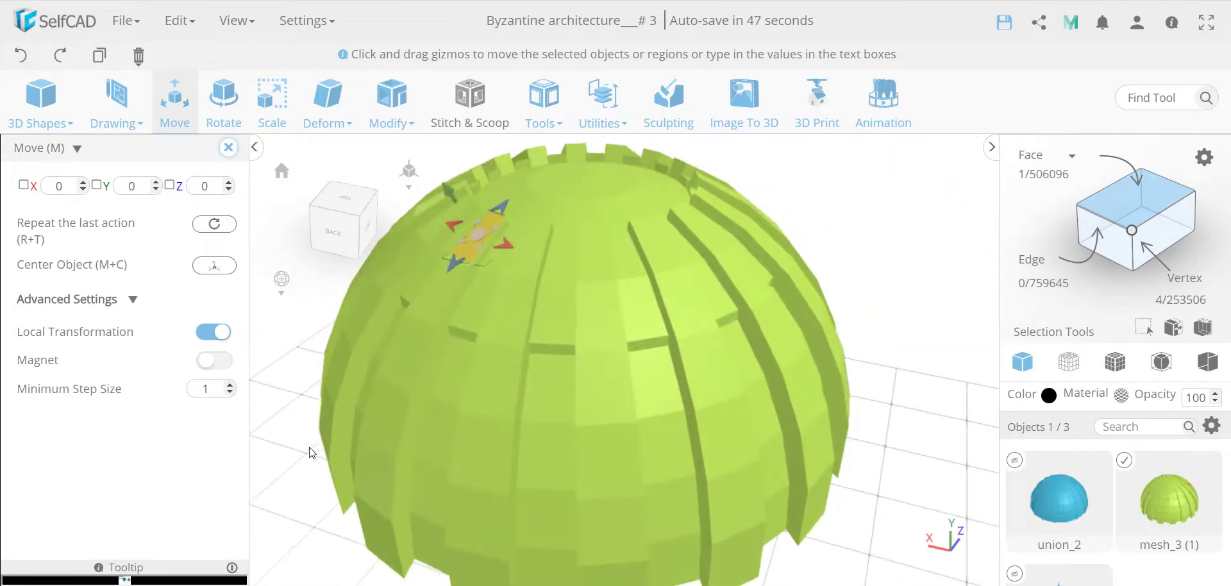
{"action": "double_click", "coordinate": [315, 451]}
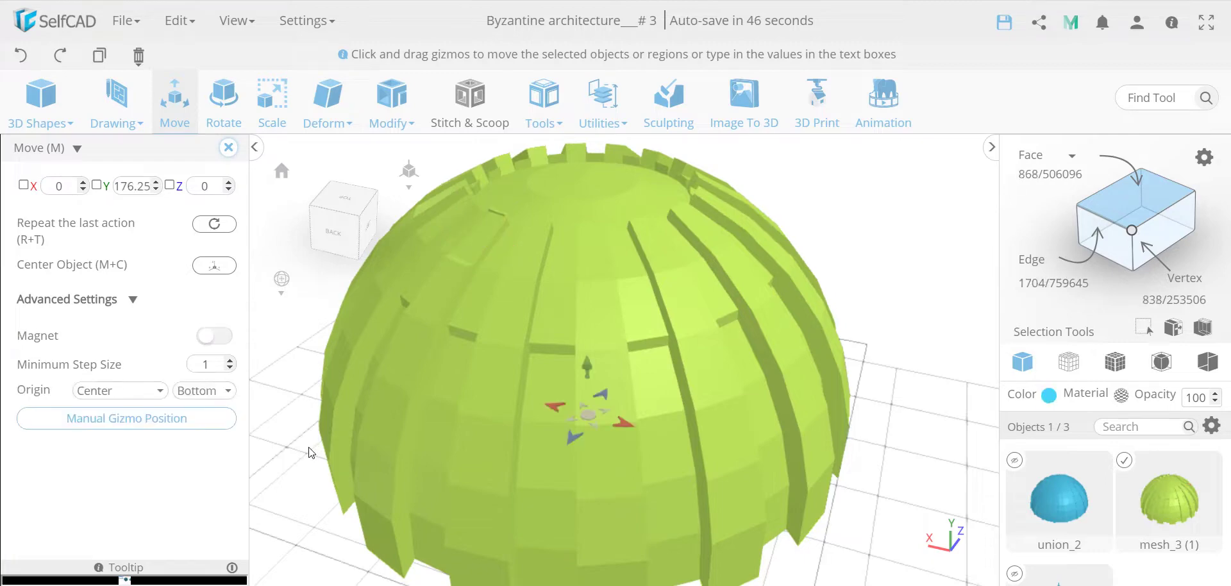
- Reselect the same face below the cap and fine-tune its position with Local Transformation enabled, ending with no face selected
{"action": "left_click", "coordinate": [482, 229]}
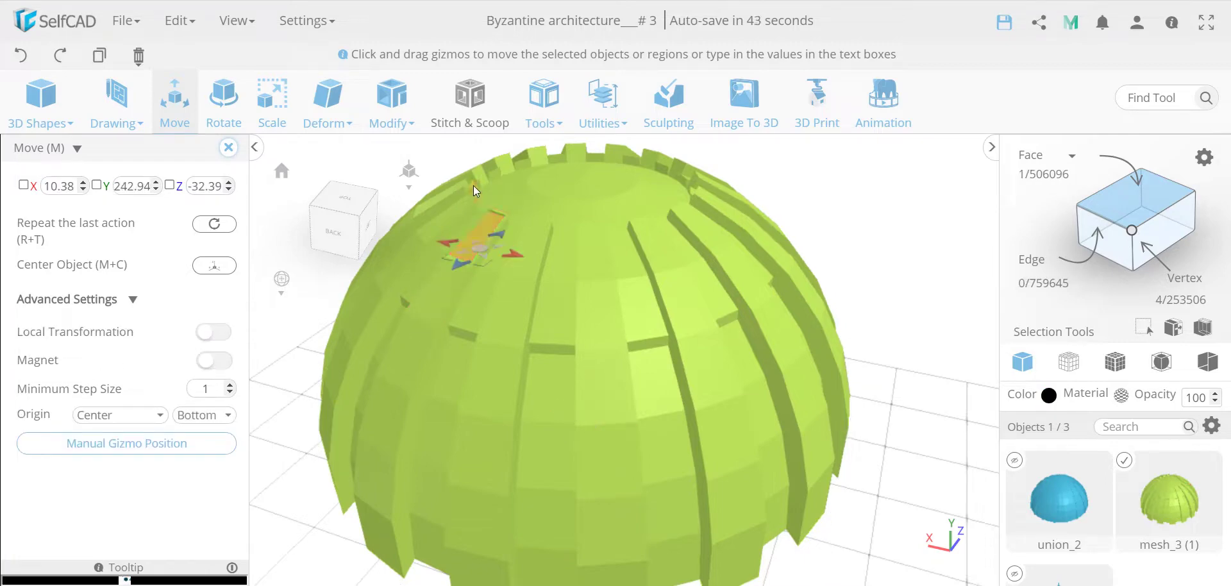
{"action": "left_click_drag", "start_coordinate": [473, 186], "coordinate": [471, 187]}
{"action": "left_click", "coordinate": [215, 331]}
{"action": "mouse_move", "coordinate": [446, 216]}
{"action": "left_mouse_down"}
{"action": "mouse_move", "coordinate": [459, 215]}
{"action": "mouse_move", "coordinate": [448, 186]}
{"action": "mouse_move", "coordinate": [467, 213]}
{"action": "left_mouse_up"}
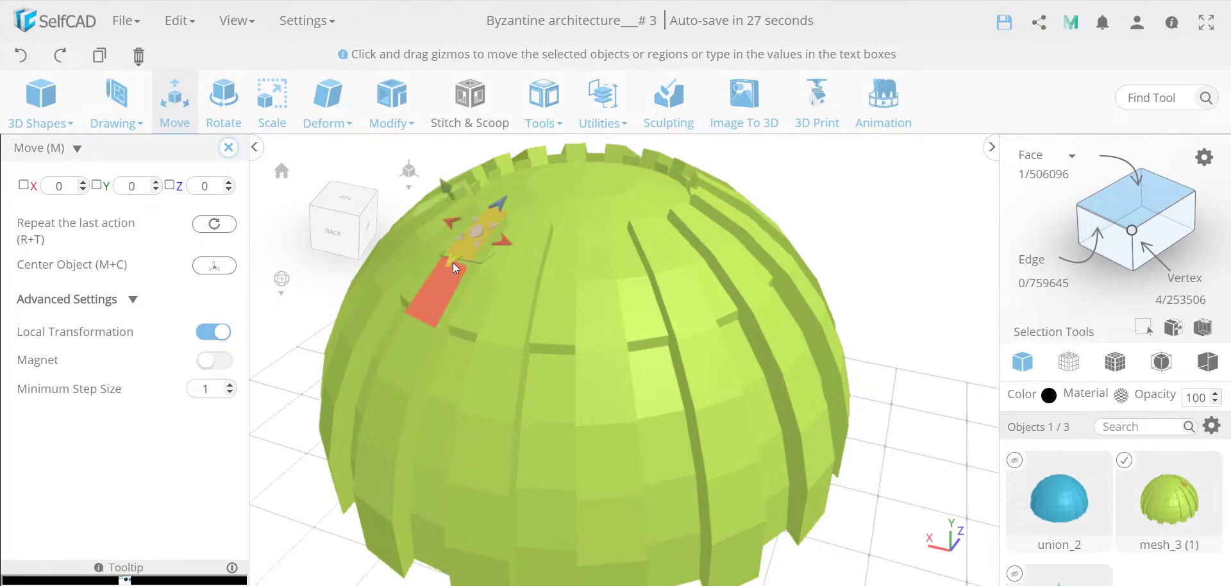
{"action": "left_click_drag", "start_coordinate": [453, 263], "coordinate": [451, 269]}
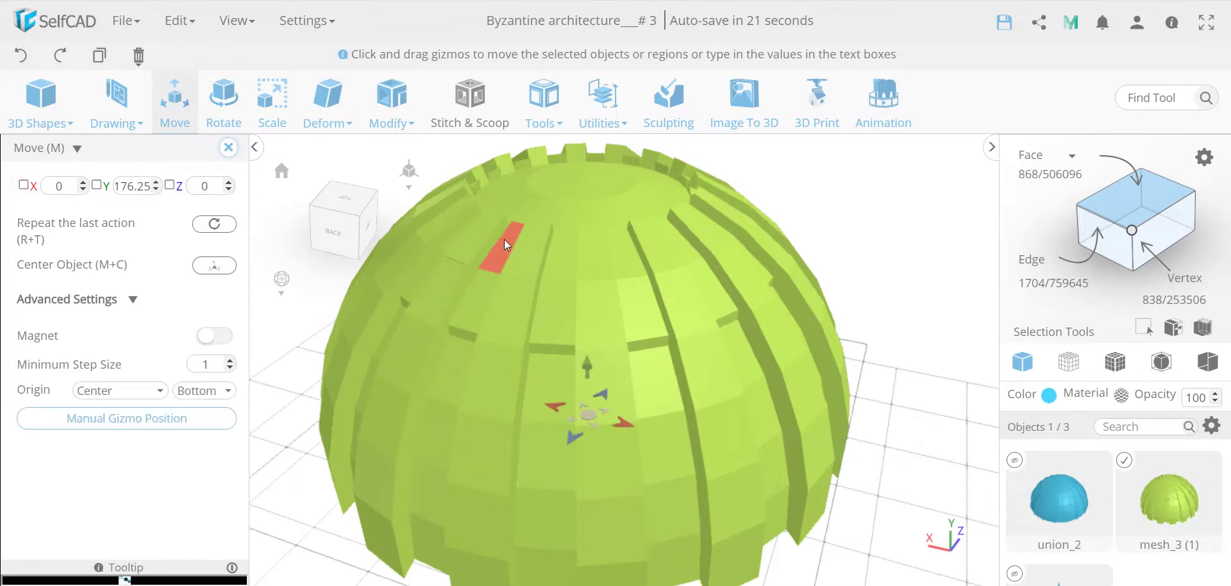
{"action": "left_click", "coordinate": [505, 241]}
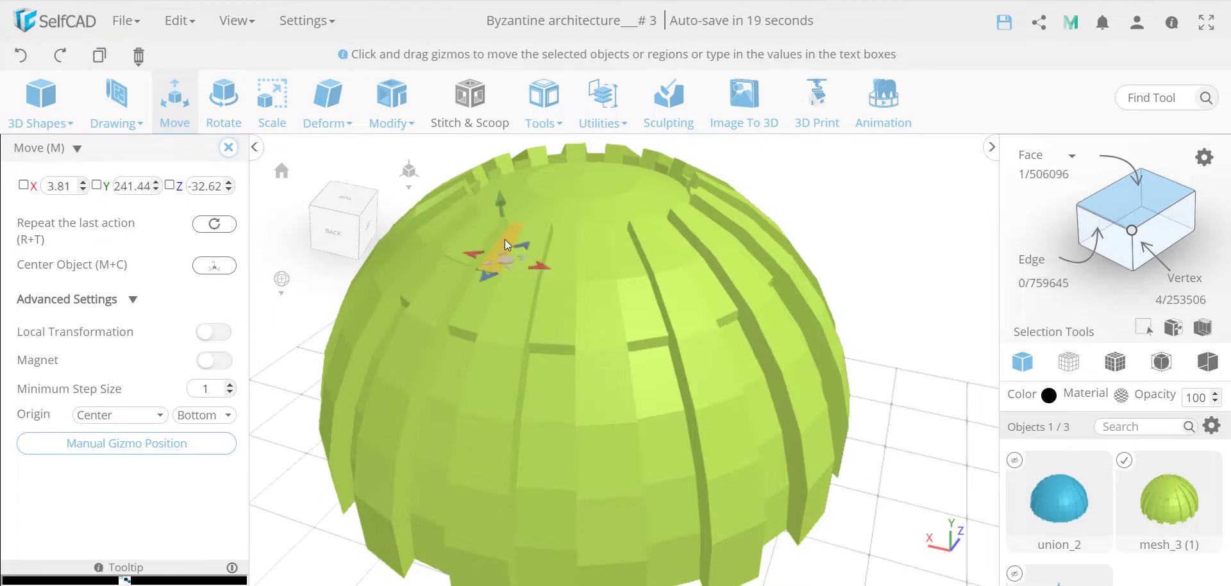
{"action": "left_click", "coordinate": [327, 103]}
{"action": "scroll", "coordinate": [491, 285], "scroll_direction": "up", "scroll_amount": 5}
{"action": "scroll", "coordinate": [491, 284], "scroll_direction": "down", "scroll_amount": 4}
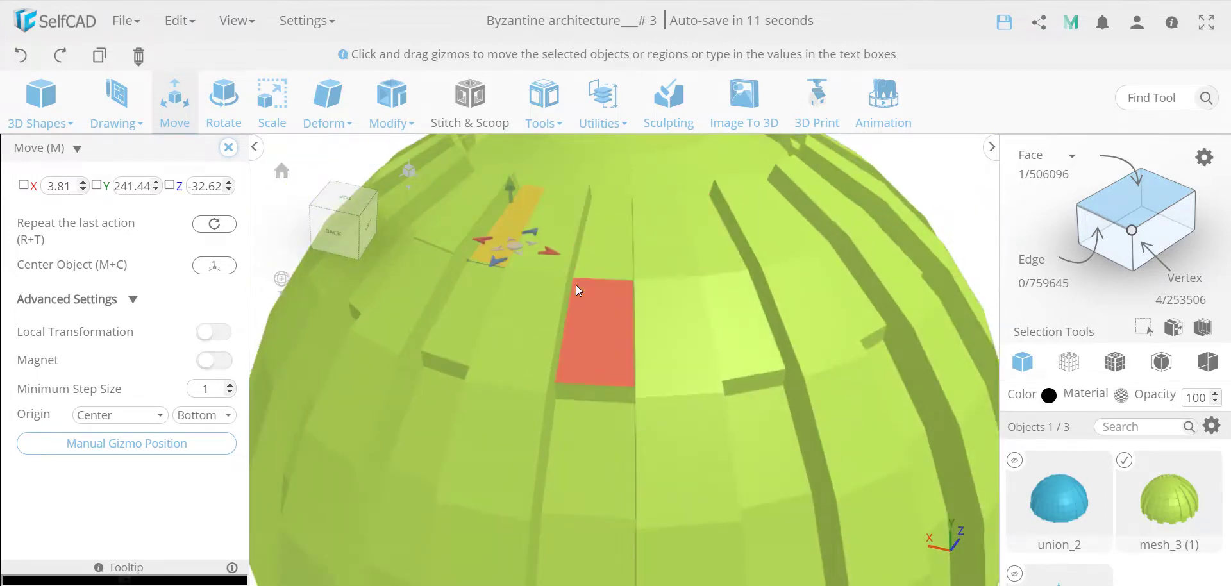
{"action": "scroll", "coordinate": [576, 285], "scroll_direction": "down", "scroll_amount": 5}
{"action": "key", "text": "ctrl+a"}
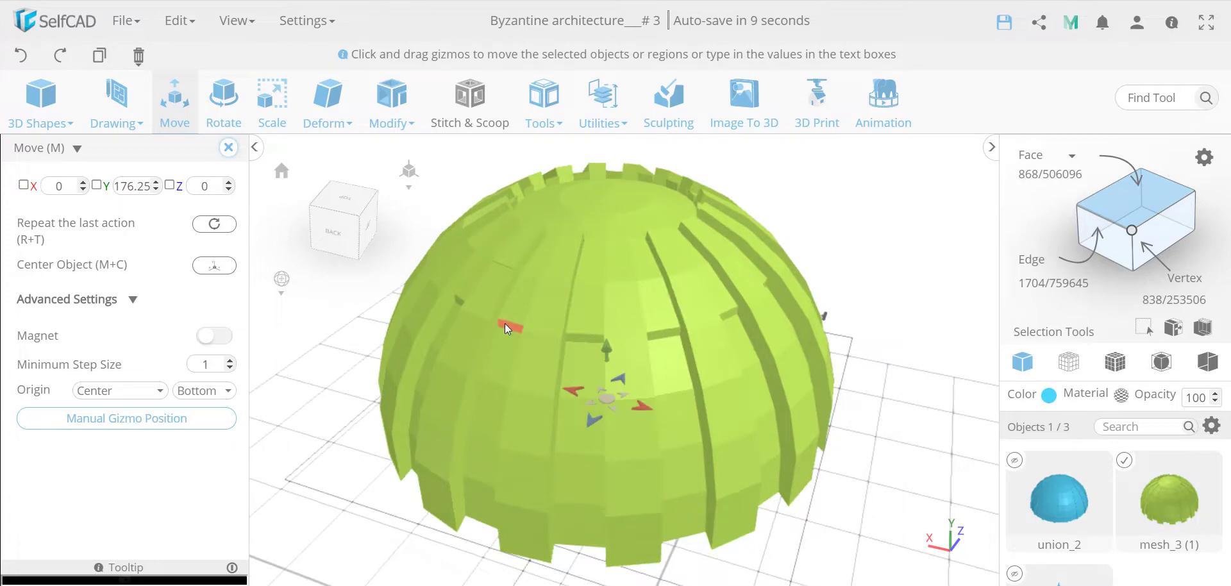
{"action": "left_click", "coordinate": [228, 148]}
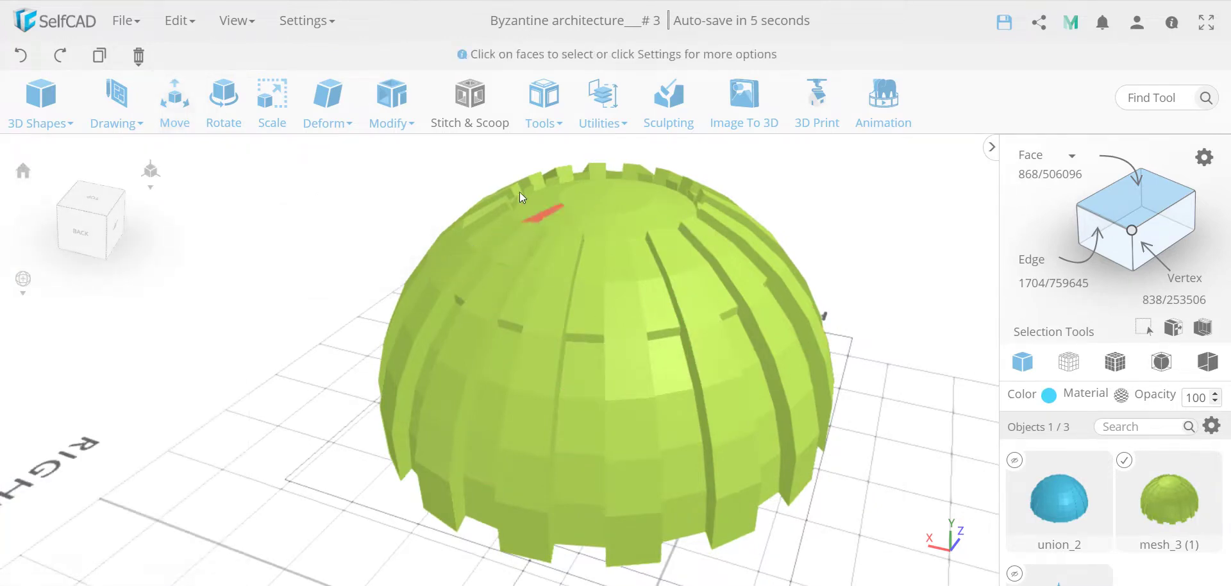
- Run Remove Duplicates on the green hemisphere
{"action": "left_click", "coordinate": [546, 95]}
{"action": "left_click", "coordinate": [606, 100]}
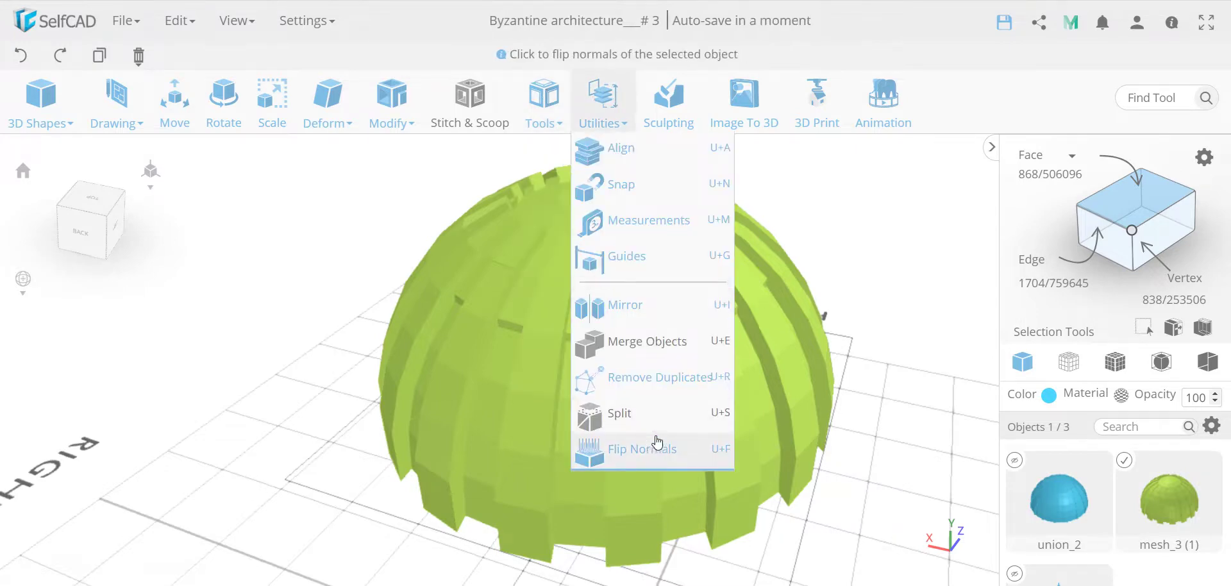
{"action": "left_click", "coordinate": [660, 382]}
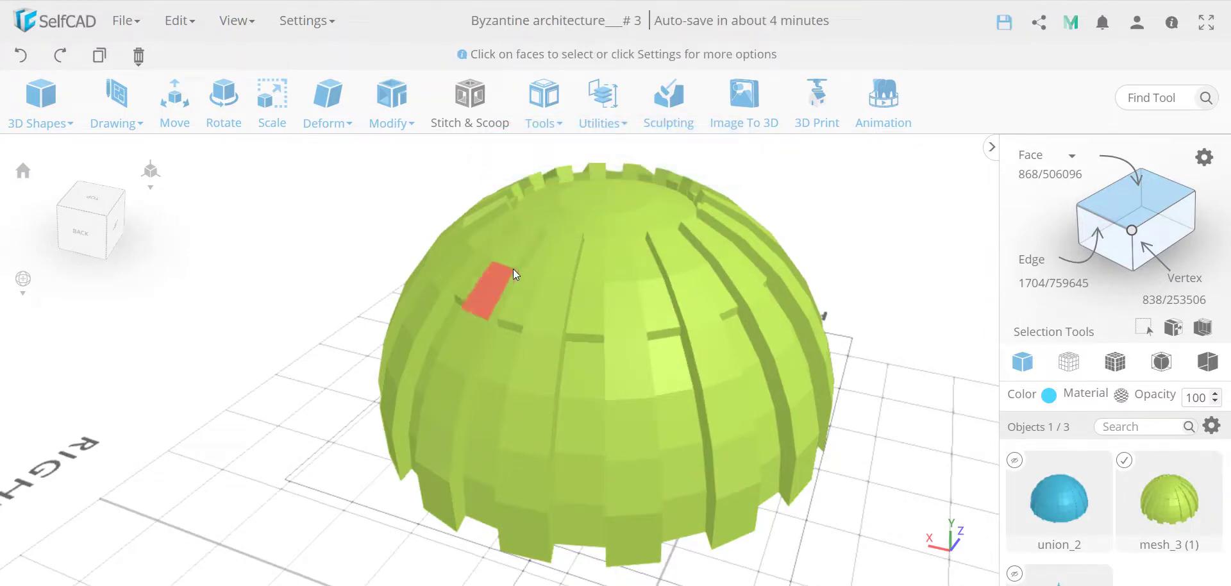
- Select the two vertices at one end of the small gap below the moved face and snap them together with Collapse Vertices enabled
{"action": "scroll", "coordinate": [513, 268], "scroll_direction": "up", "scroll_amount": 5}
{"action": "scroll", "coordinate": [512, 267], "scroll_direction": "up", "scroll_amount": 1}
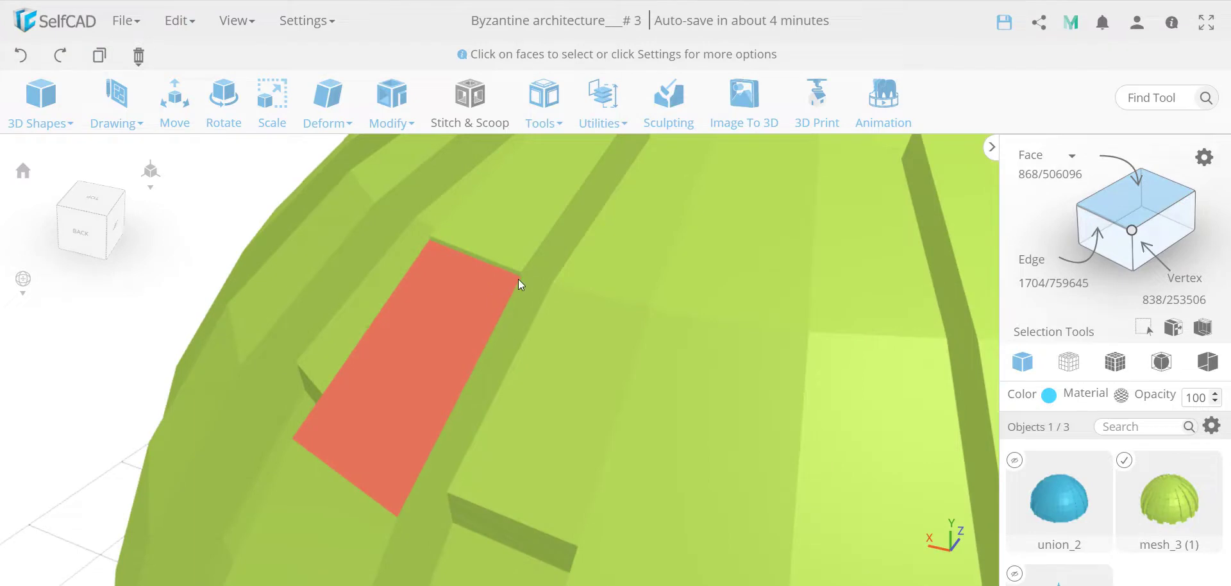
{"action": "left_click", "coordinate": [1133, 232]}
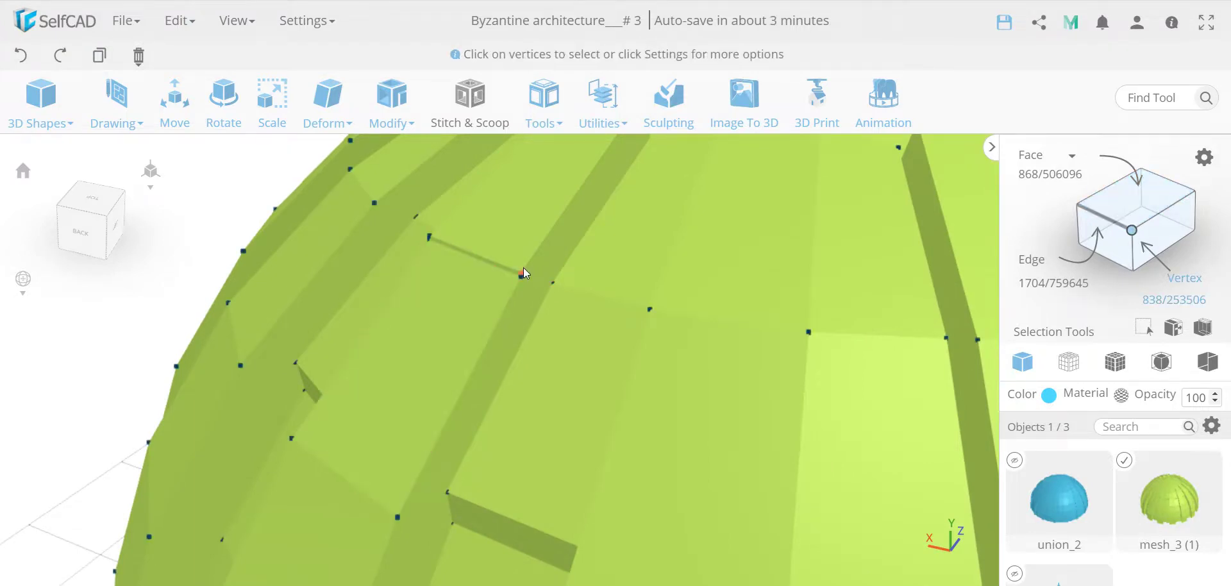
{"action": "left_click", "coordinate": [521, 274]}
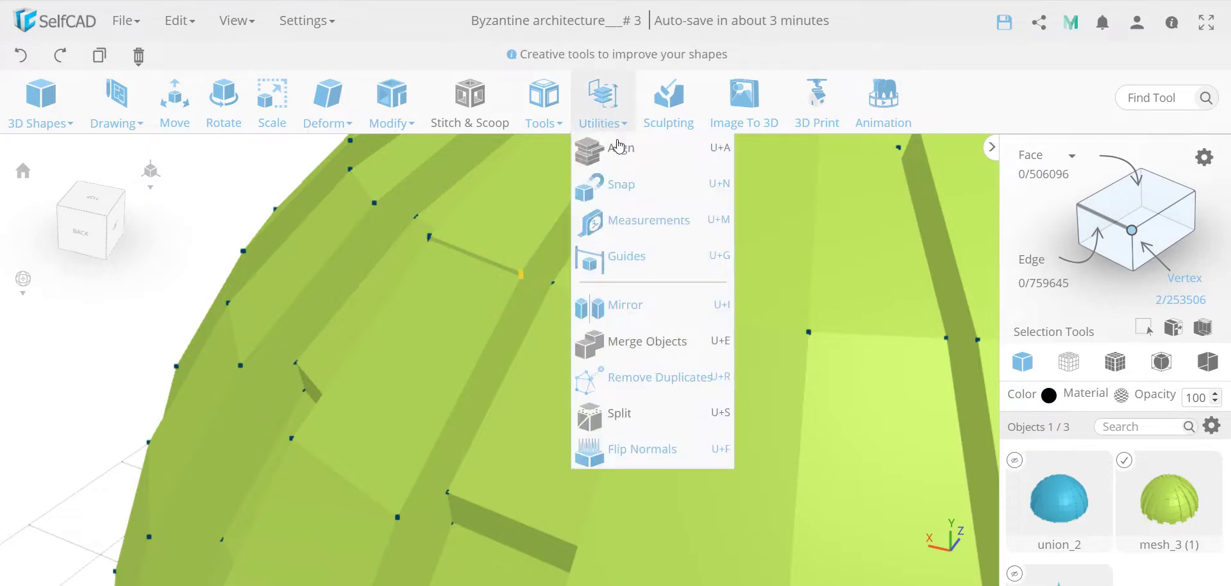
{"action": "key", "text": "u"}
{"action": "key", "text": "n"}
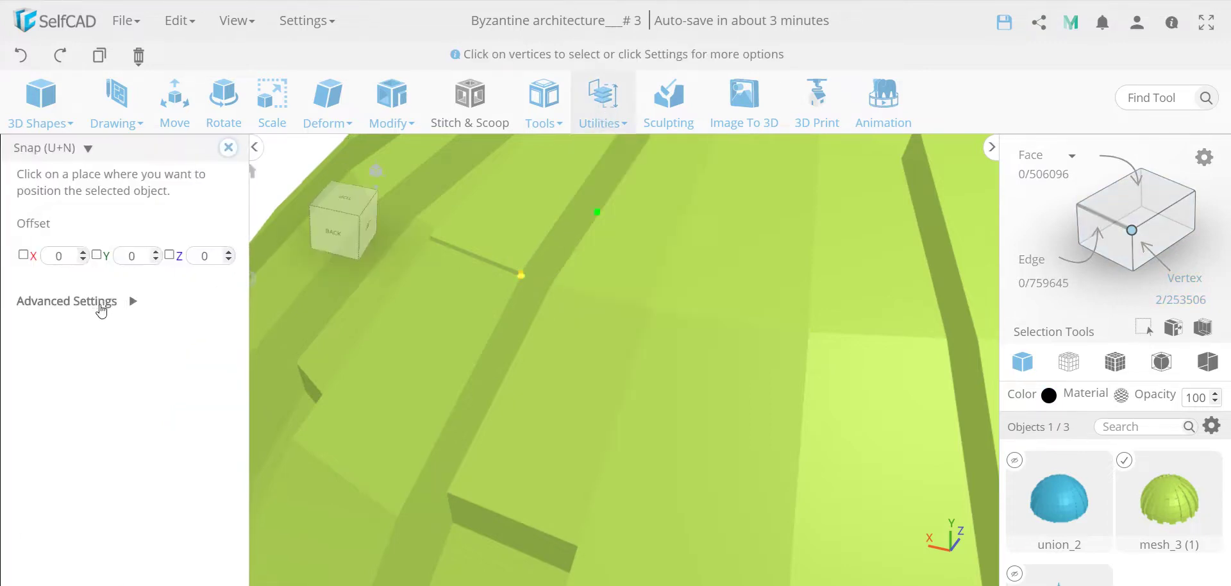
{"action": "left_click", "coordinate": [134, 302]}
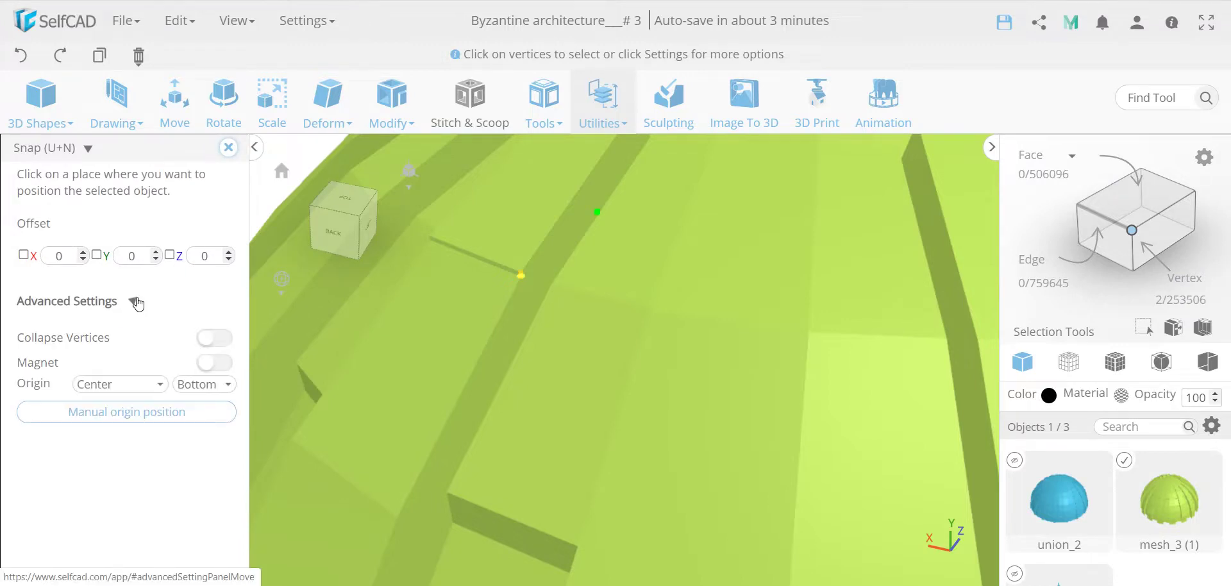
{"action": "left_click", "coordinate": [215, 339]}
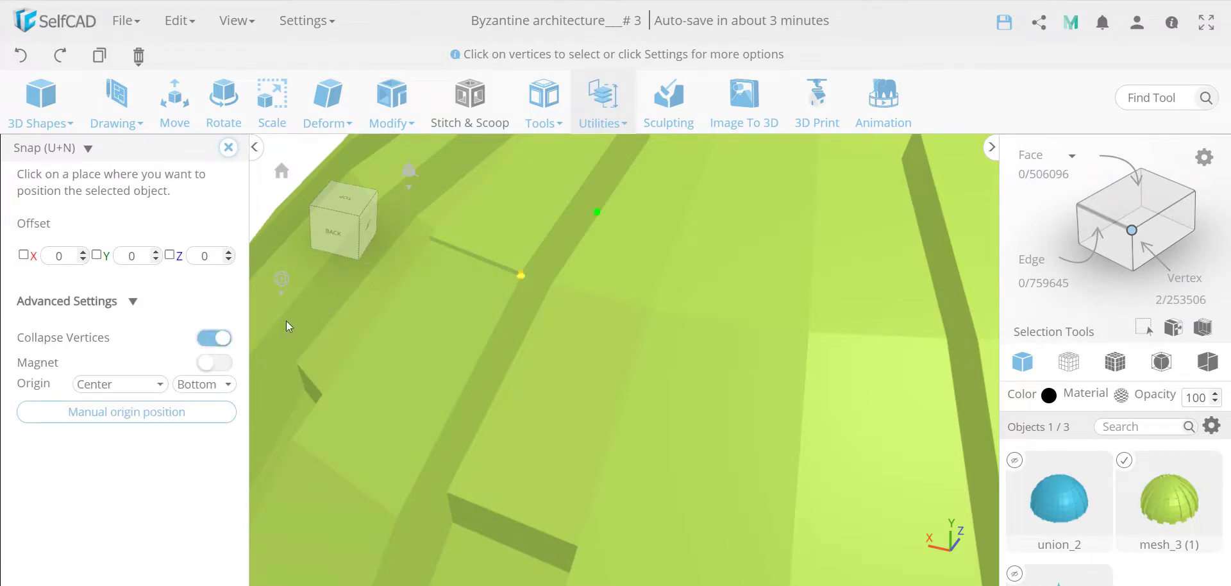
{"action": "left_click", "coordinate": [522, 279]}
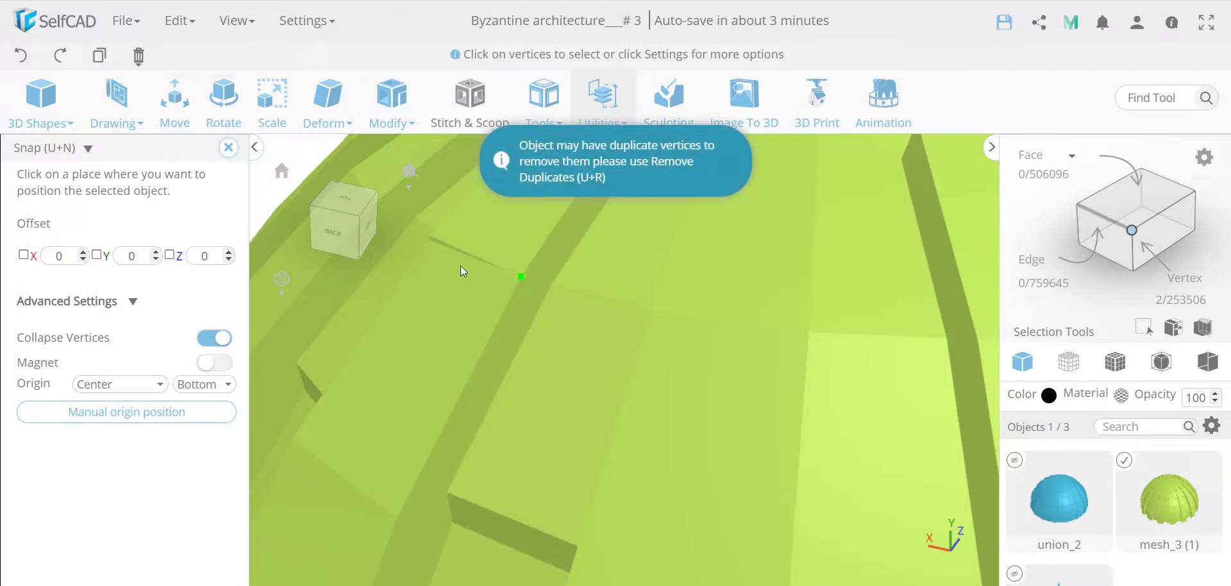
{"action": "left_click", "coordinate": [228, 149]}
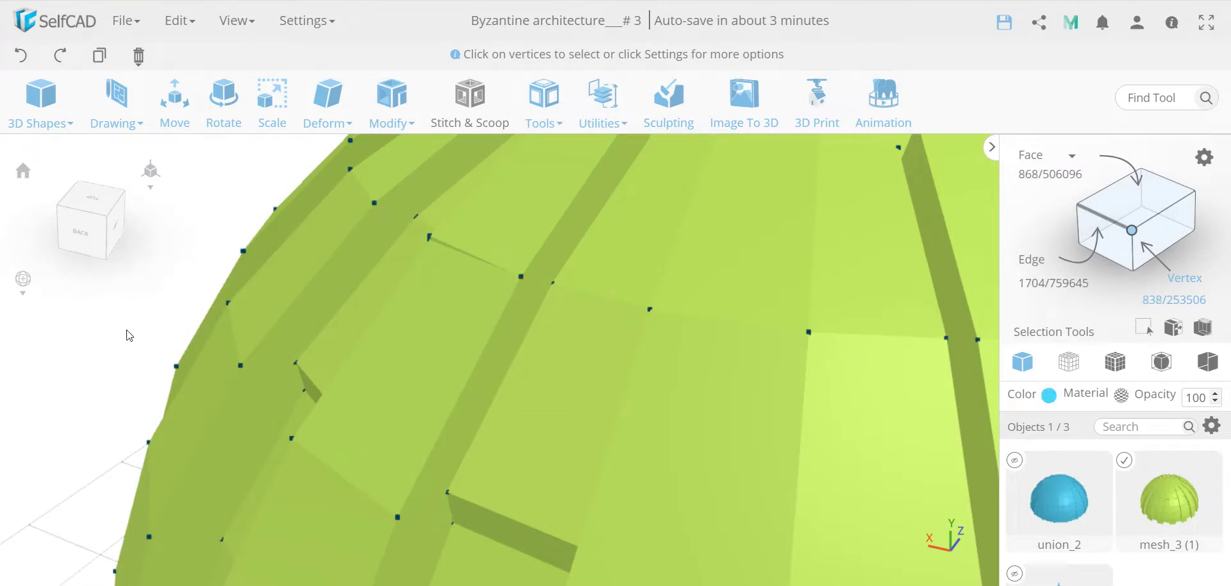
- Select the two vertices at the other end of the small gap below the moved face and snap them together with Collapse Vertices enabled
{"action": "scroll", "coordinate": [145, 335], "scroll_direction": "down", "scroll_amount": 5}
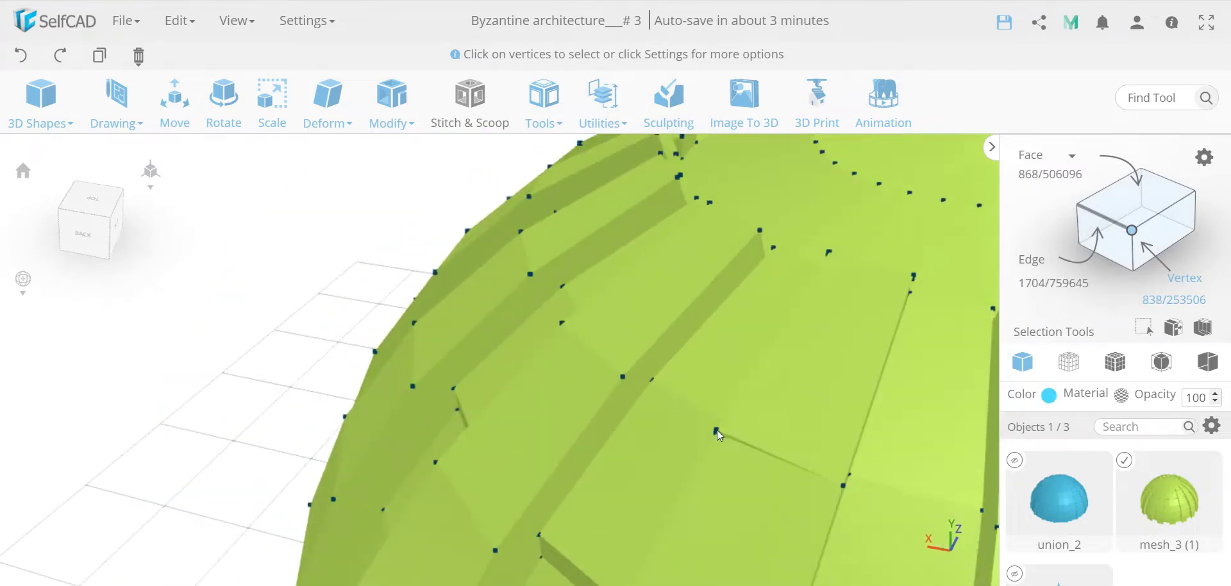
{"action": "left_click", "coordinate": [717, 430]}
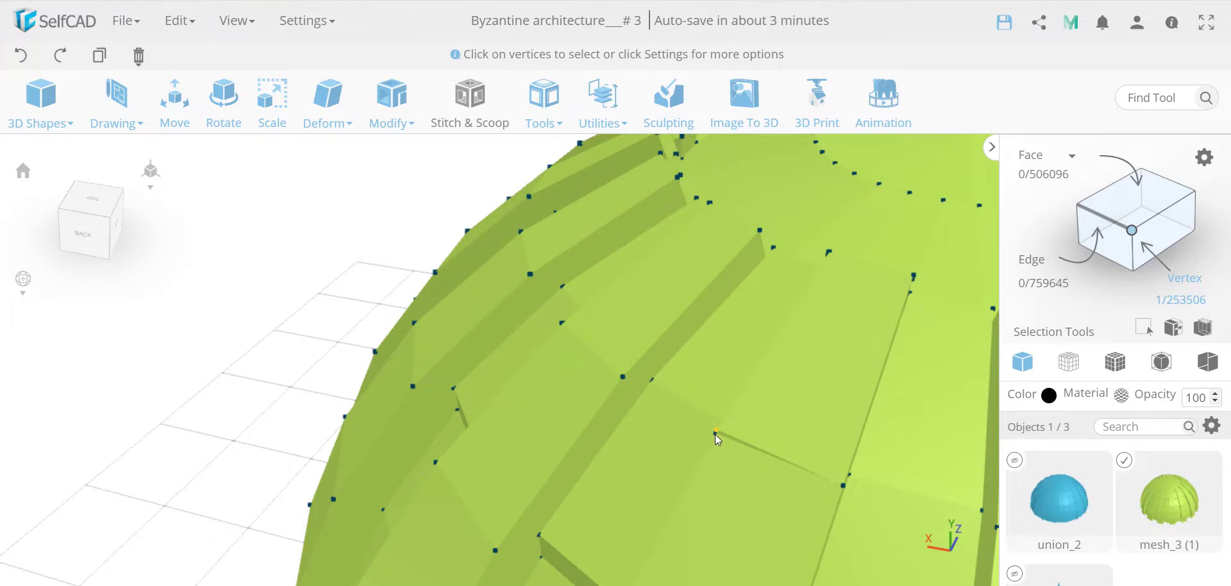
{"action": "scroll", "coordinate": [713, 430], "scroll_direction": "up", "scroll_amount": 5}
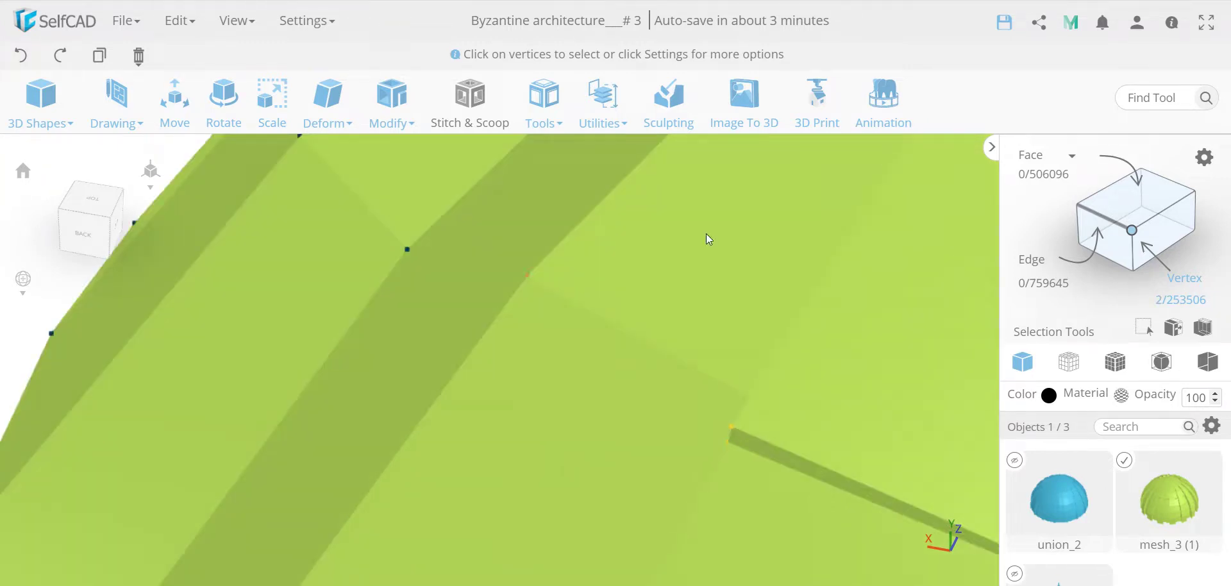
{"action": "left_click", "coordinate": [617, 117]}
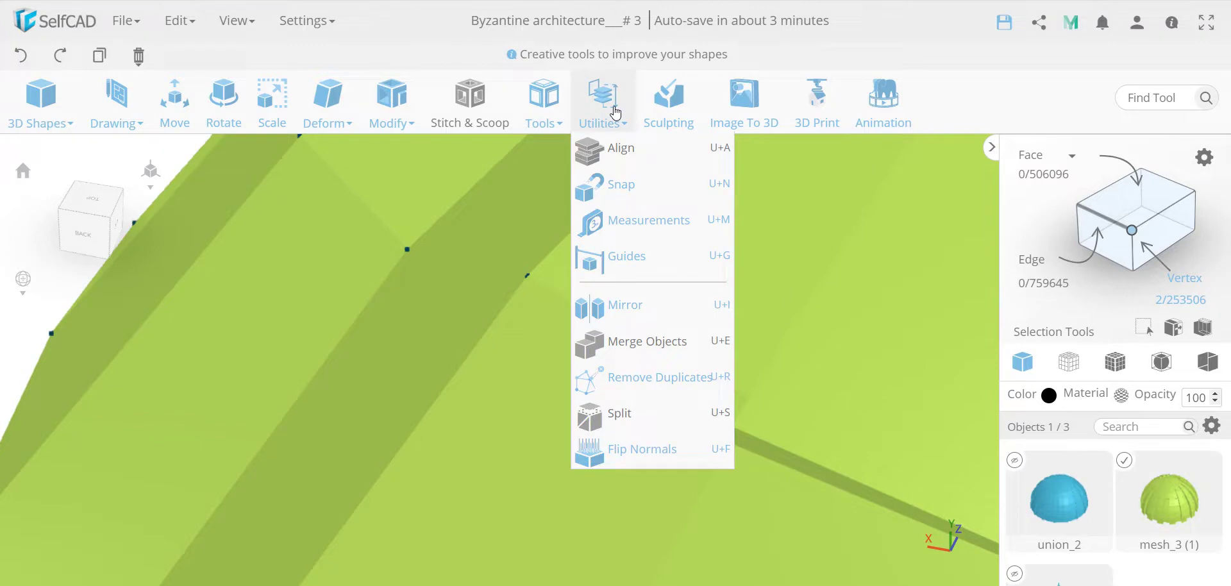
{"action": "left_click", "coordinate": [625, 183]}
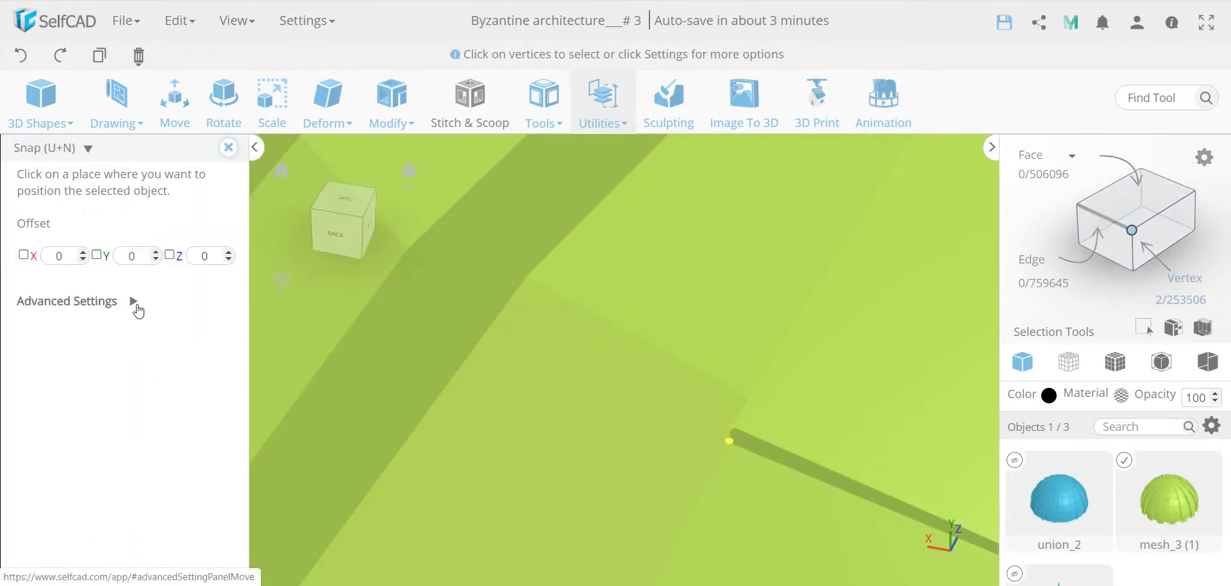
{"action": "left_click", "coordinate": [133, 301]}
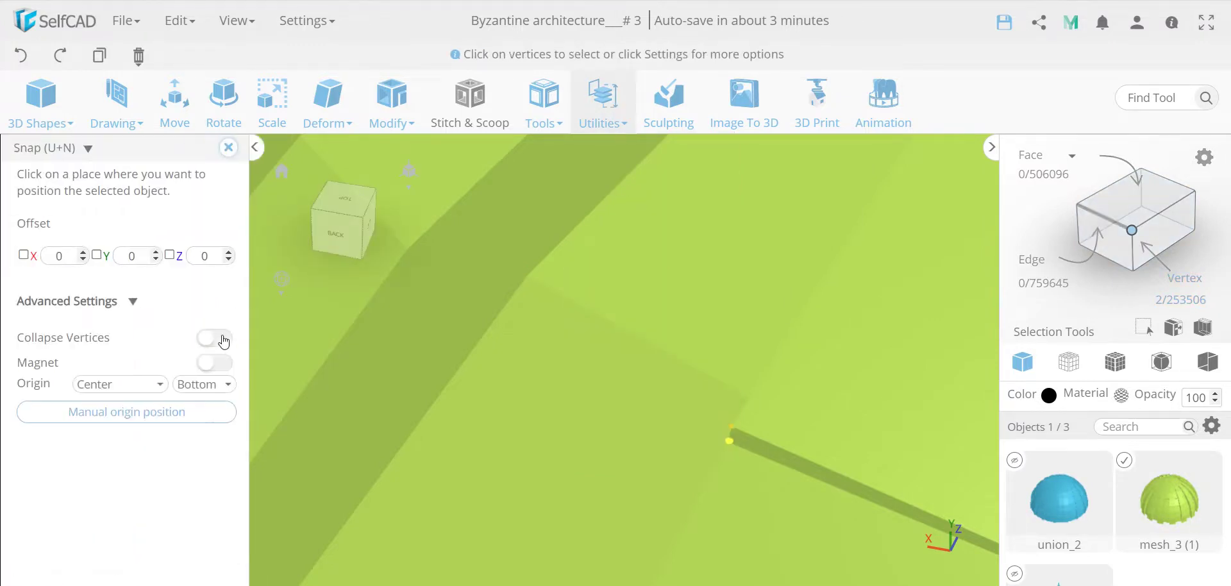
{"action": "left_click", "coordinate": [200, 335]}
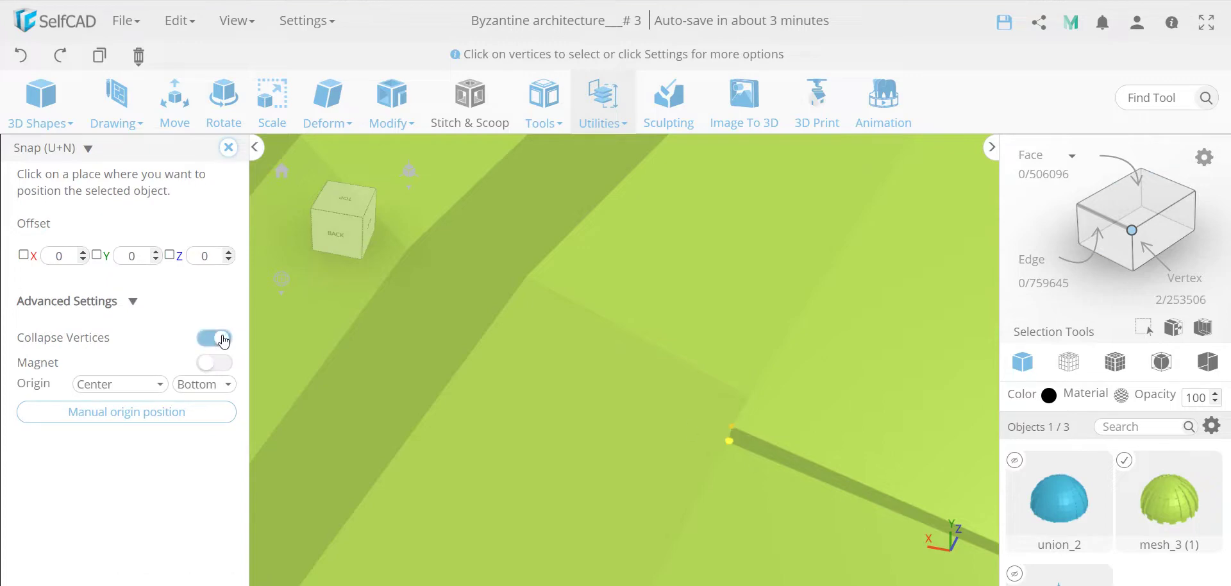
{"action": "left_click", "coordinate": [729, 441]}
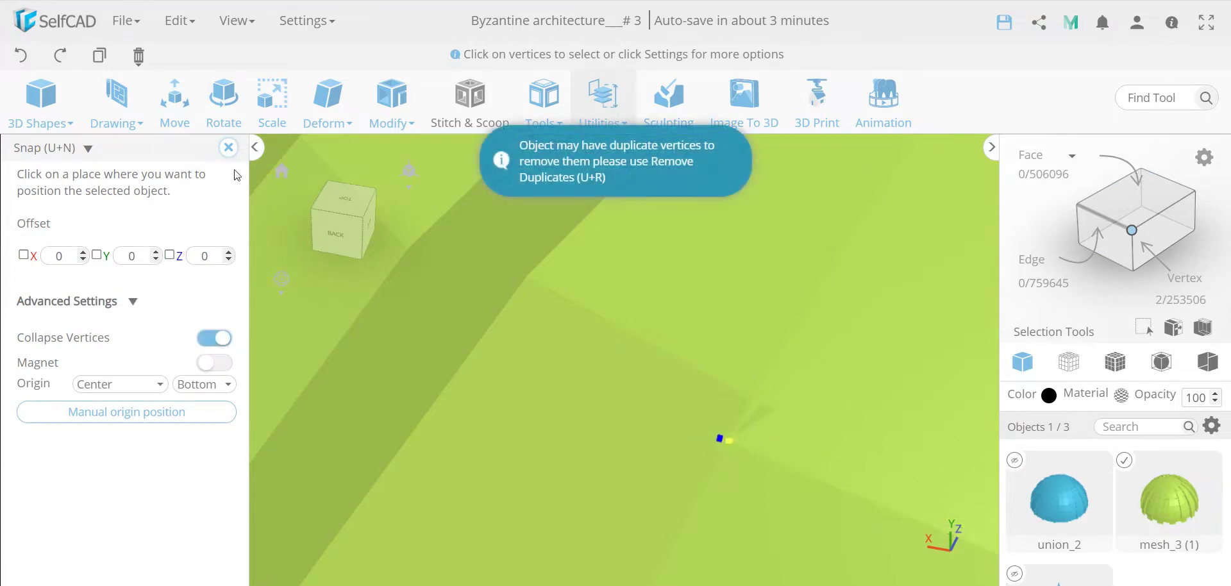
{"action": "left_click", "coordinate": [229, 147]}
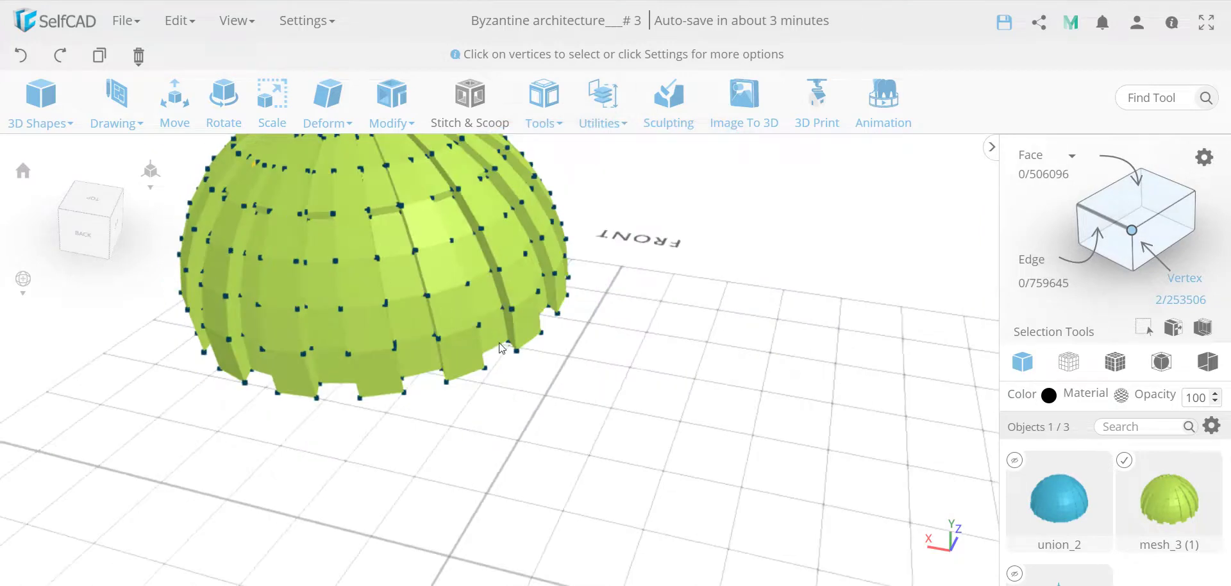
- Clear the vertex selection and run Remove Duplicates on the whole green hemisphere
{"action": "left_click", "coordinate": [601, 404]}
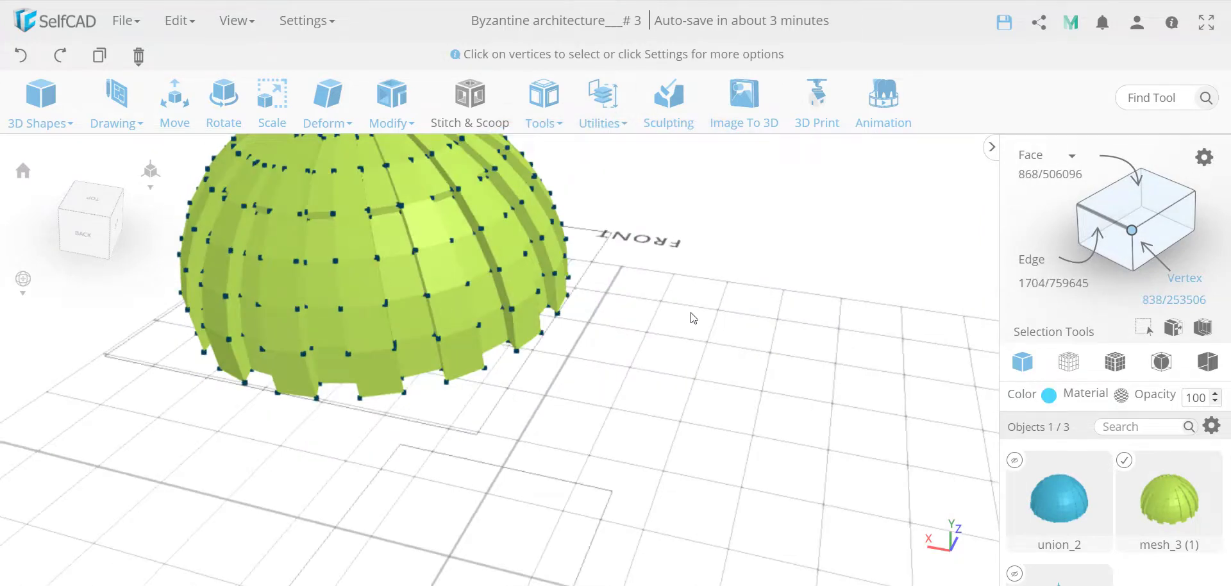
{"action": "left_click", "coordinate": [609, 114]}
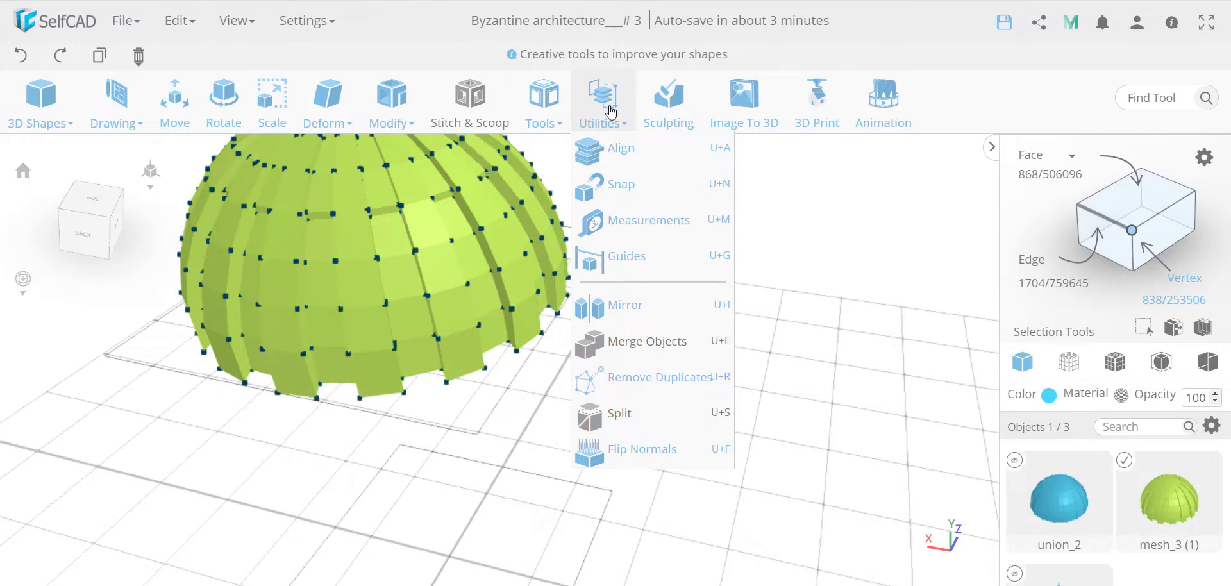
{"action": "left_click", "coordinate": [643, 370]}
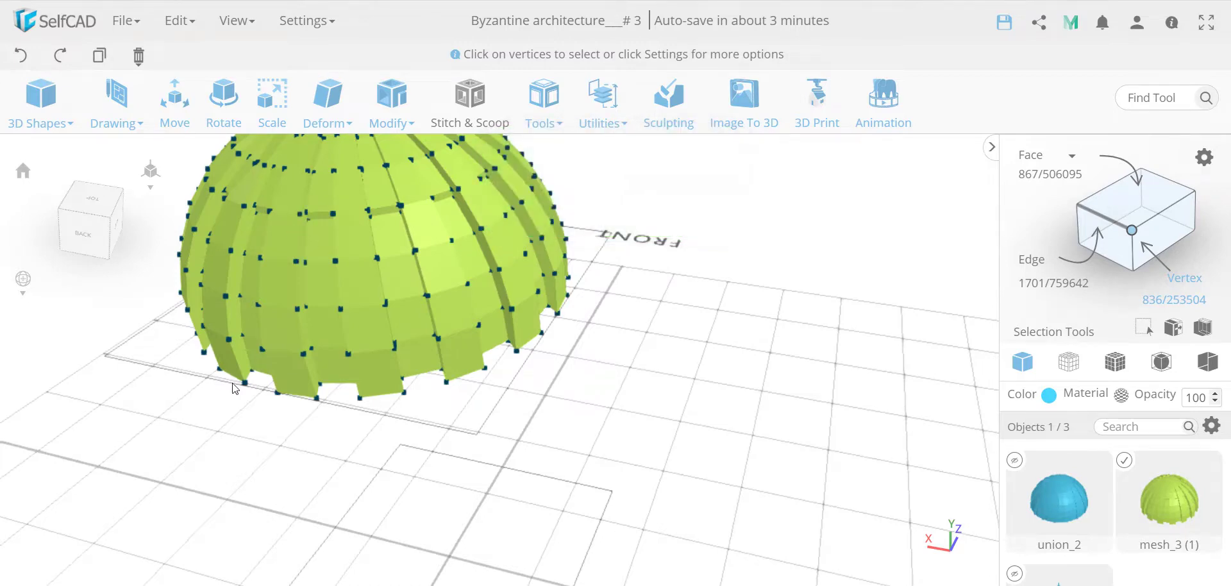
- Leave vertex selection mode, check the hemisphere from several sides, and hide the green mesh_3 (1)
{"action": "right_click_drag", "start_coordinate": [290, 227], "coordinate": [274, 394]}
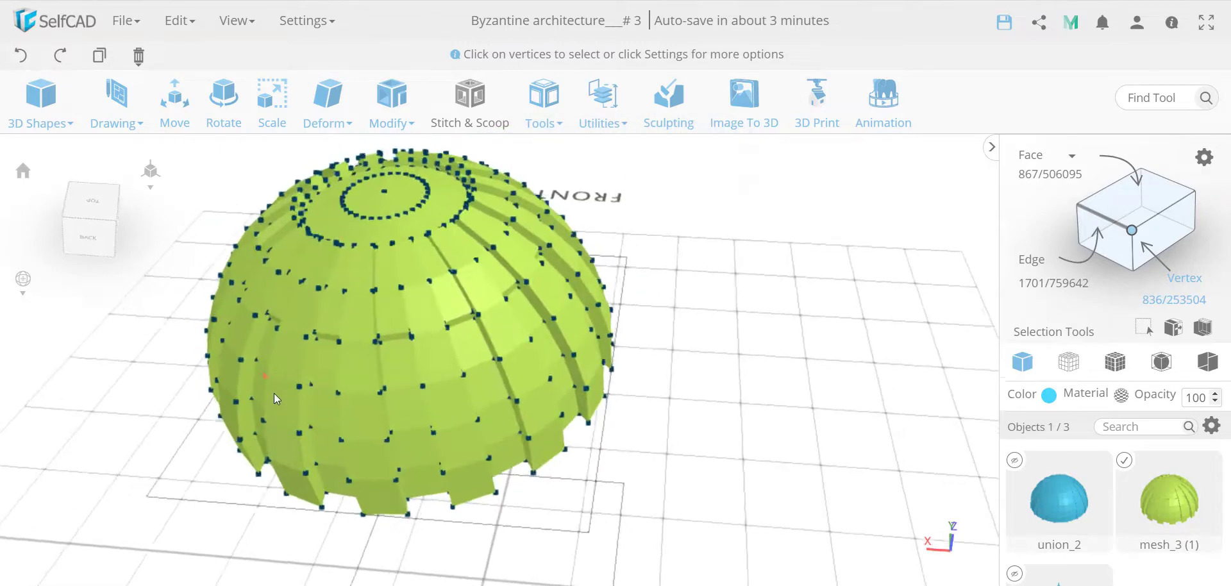
{"action": "left_click", "coordinate": [1134, 232]}
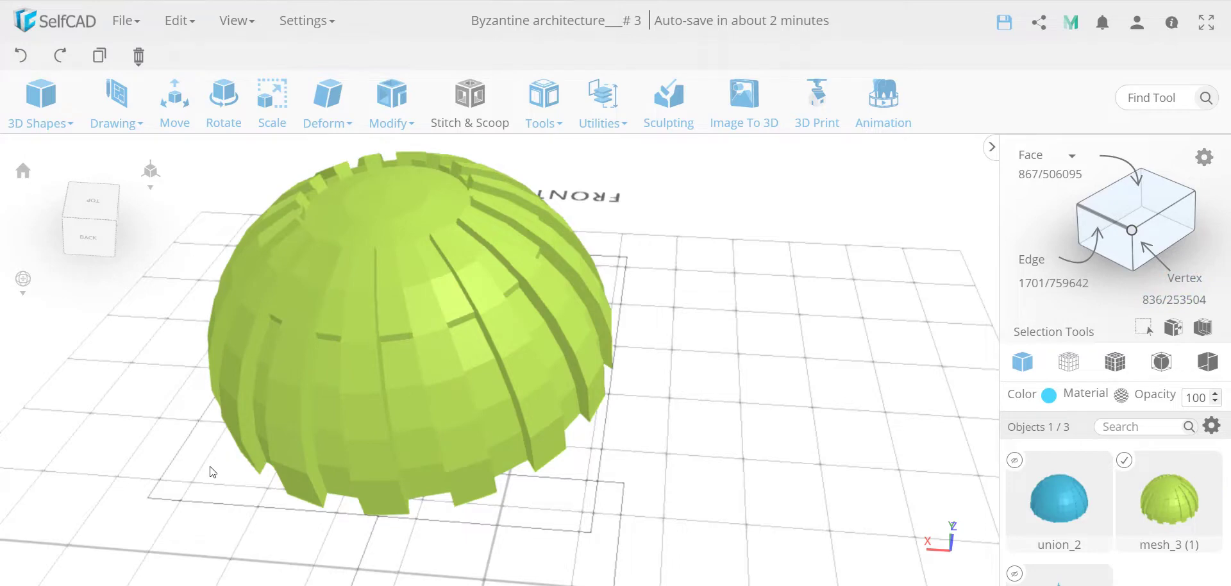
{"action": "right_click_drag", "start_coordinate": [213, 473], "coordinate": [589, 286]}
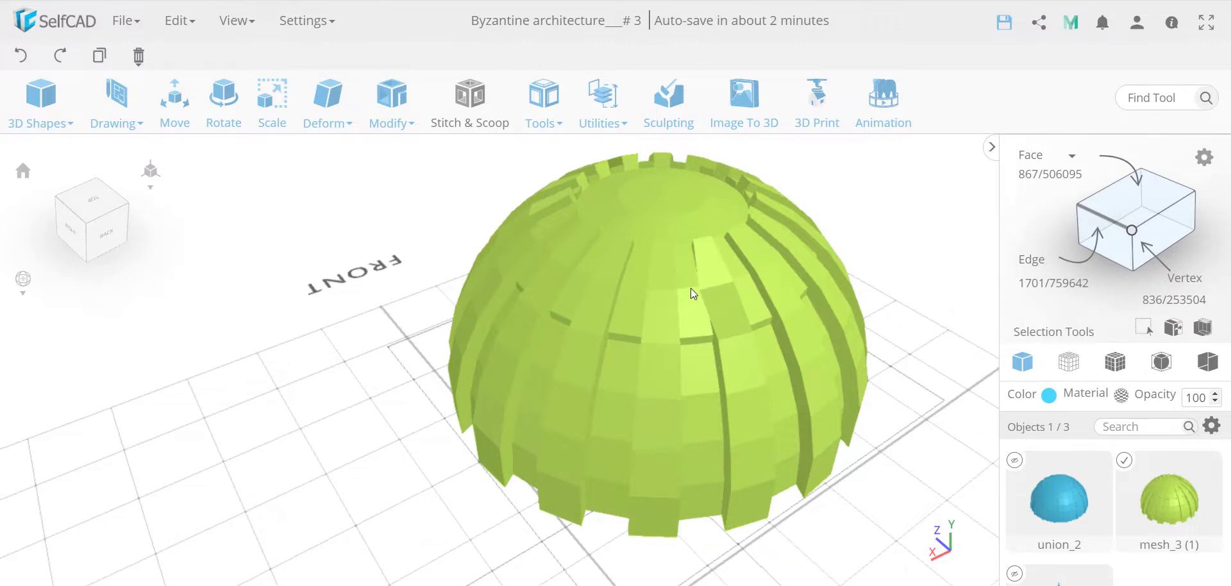
{"action": "right_click_drag", "start_coordinate": [385, 417], "coordinate": [239, 376]}
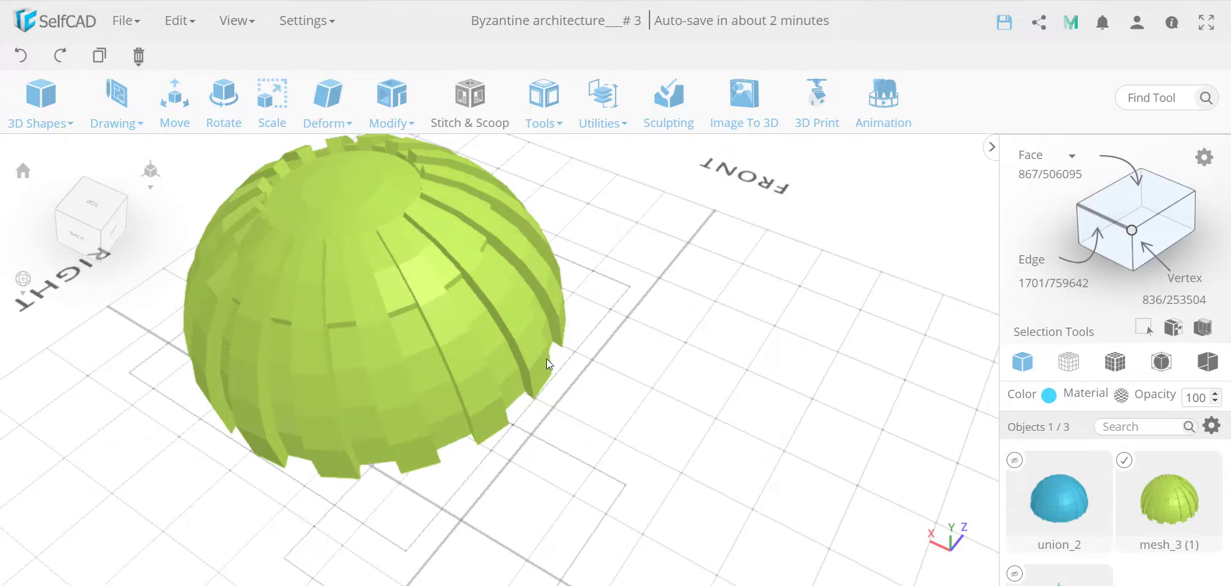
{"action": "scroll", "coordinate": [1148, 523], "scroll_direction": "down", "scroll_amount": 1}
{"action": "scroll", "coordinate": [1148, 522], "scroll_direction": "up", "scroll_amount": 1}
{"action": "left_click", "coordinate": [1212, 425]}
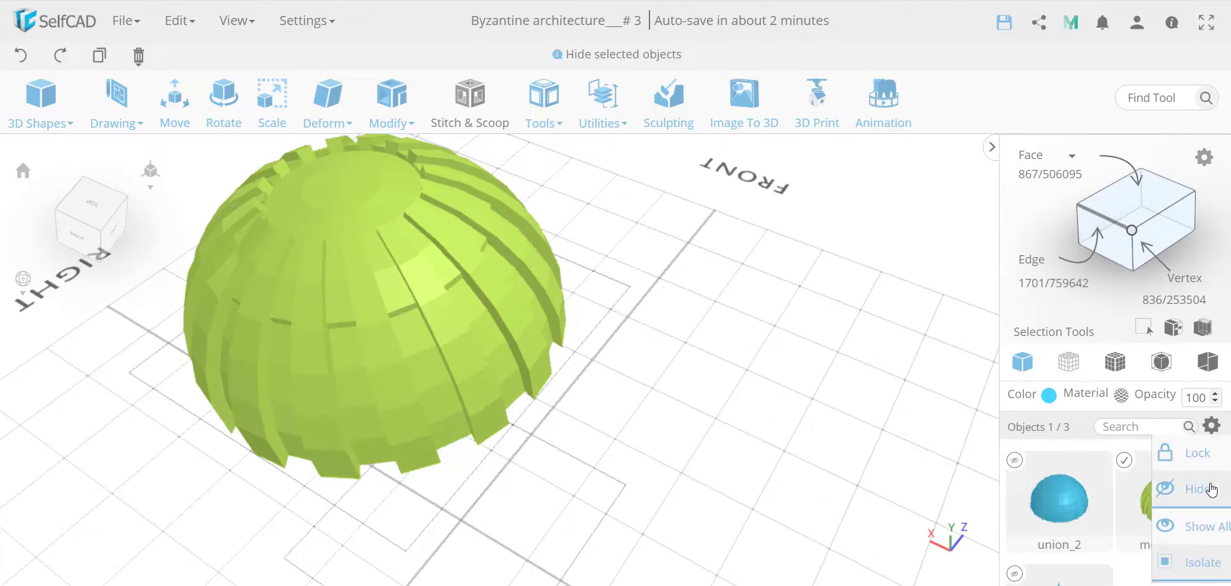
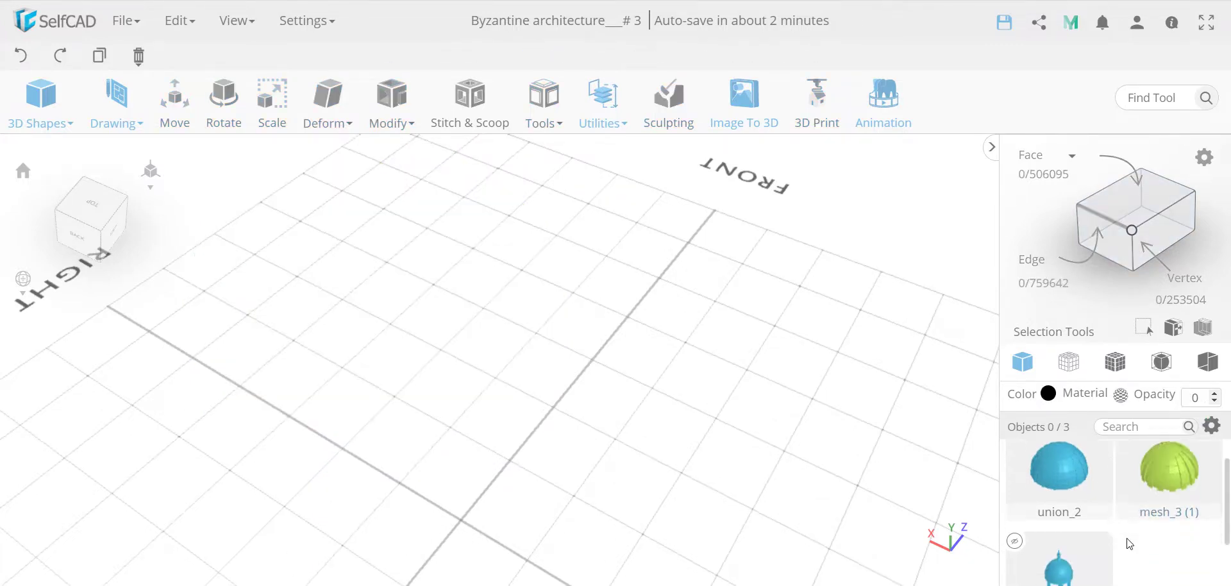
- Show the temple mesh_6, select it and set its opacity to 100
{"action": "scroll", "coordinate": [1129, 545], "scroll_direction": "up", "scroll_amount": 2}
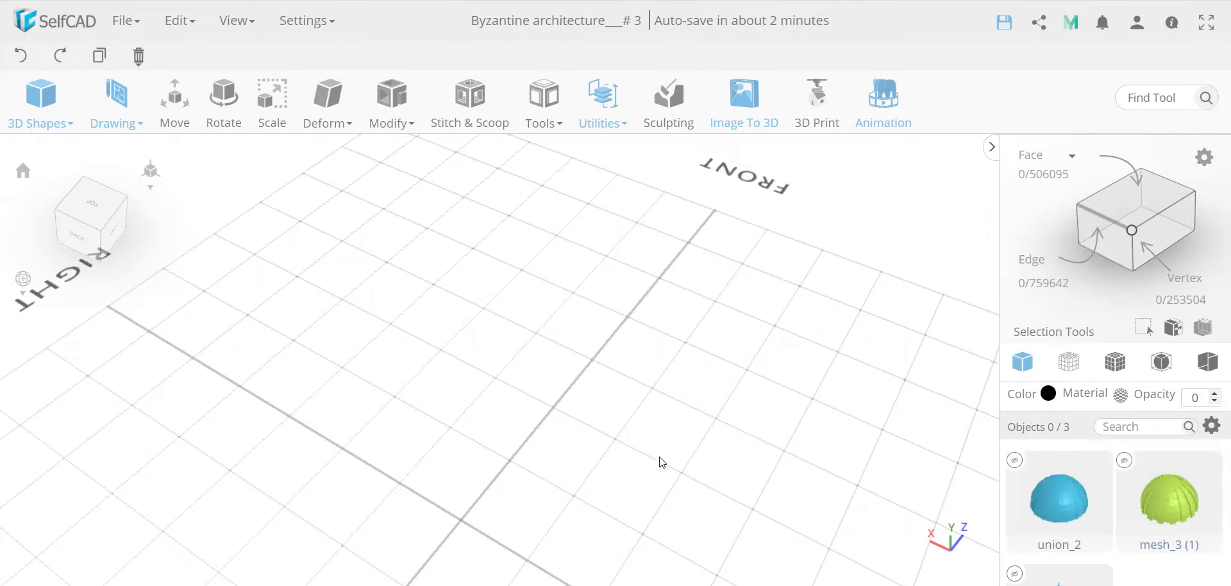
{"action": "scroll", "coordinate": [662, 462], "scroll_direction": "down", "scroll_amount": 5}
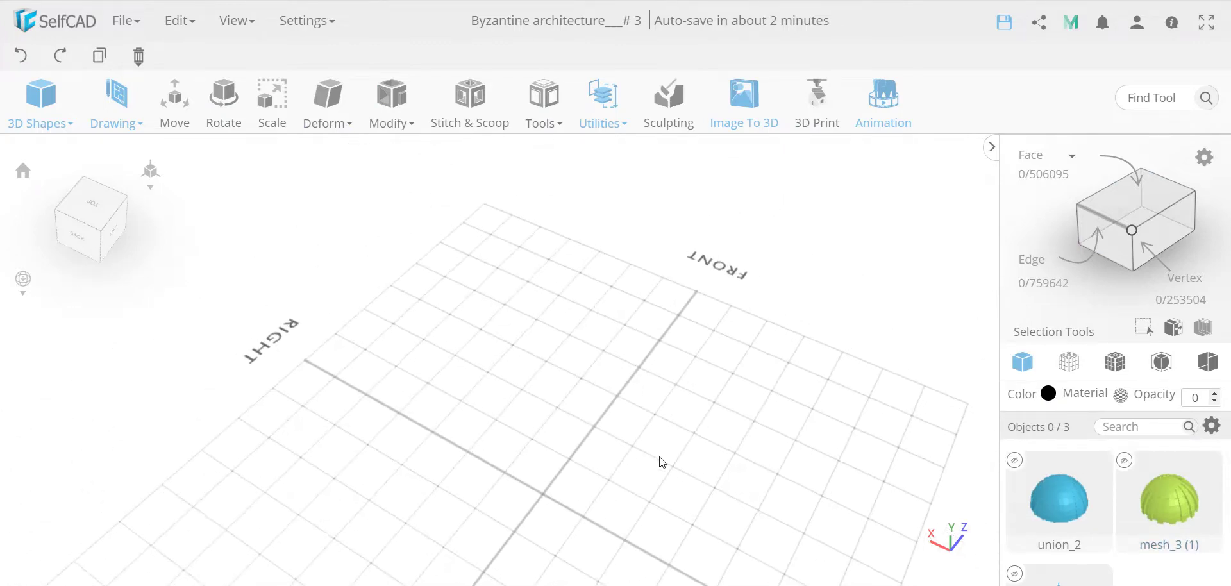
{"action": "left_click_drag", "start_coordinate": [662, 461], "coordinate": [618, 445]}
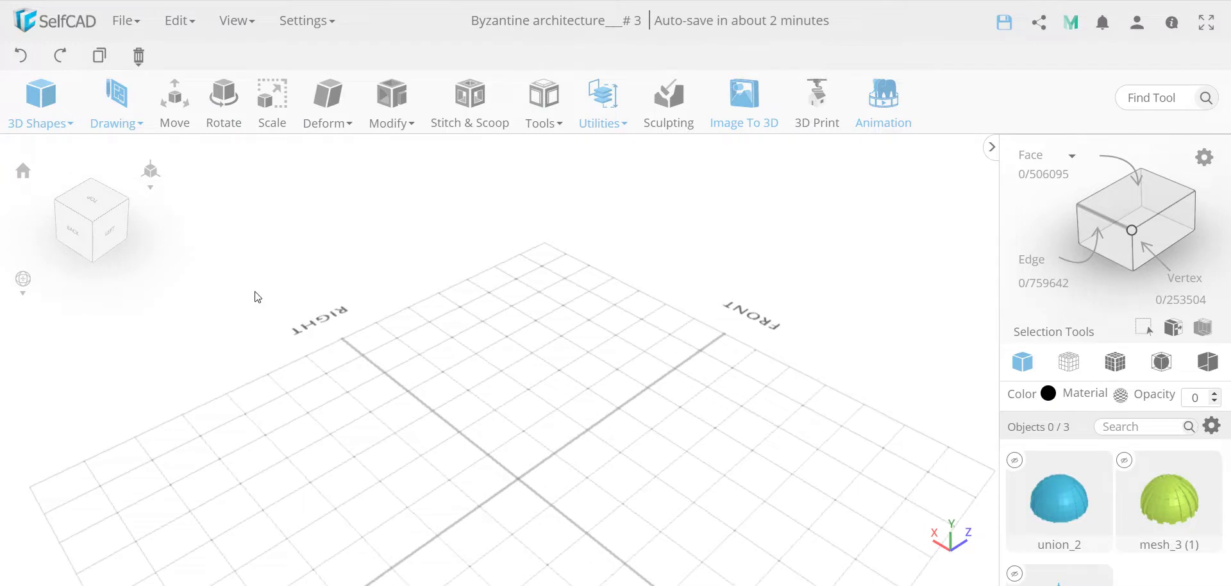
{"action": "scroll", "coordinate": [1115, 497], "scroll_direction": "down", "scroll_amount": 2}
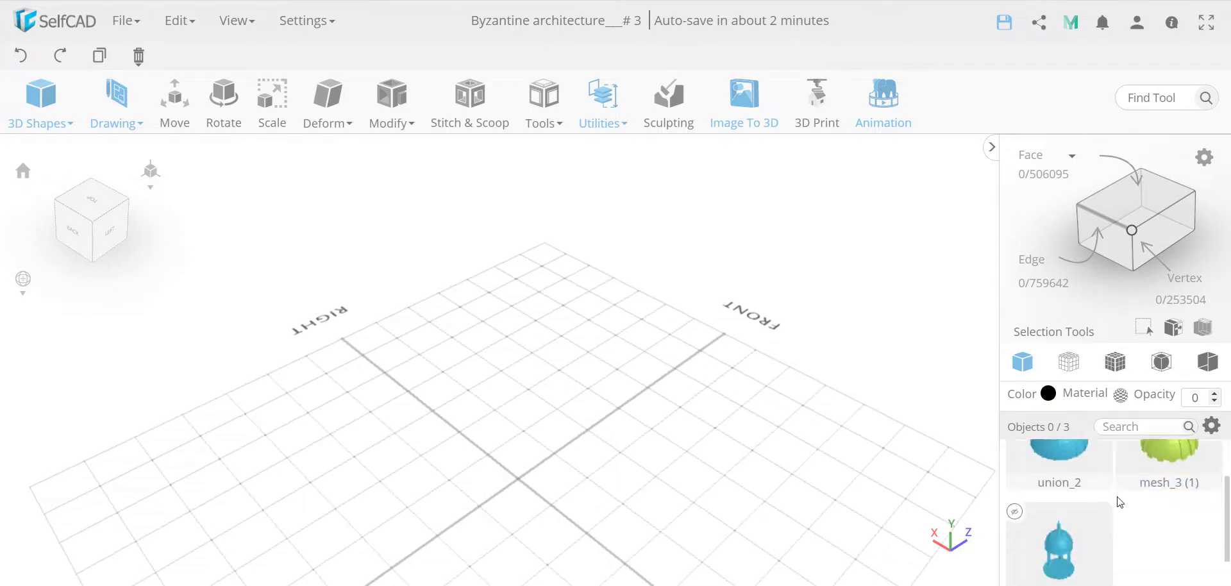
{"action": "left_click", "coordinate": [1020, 503]}
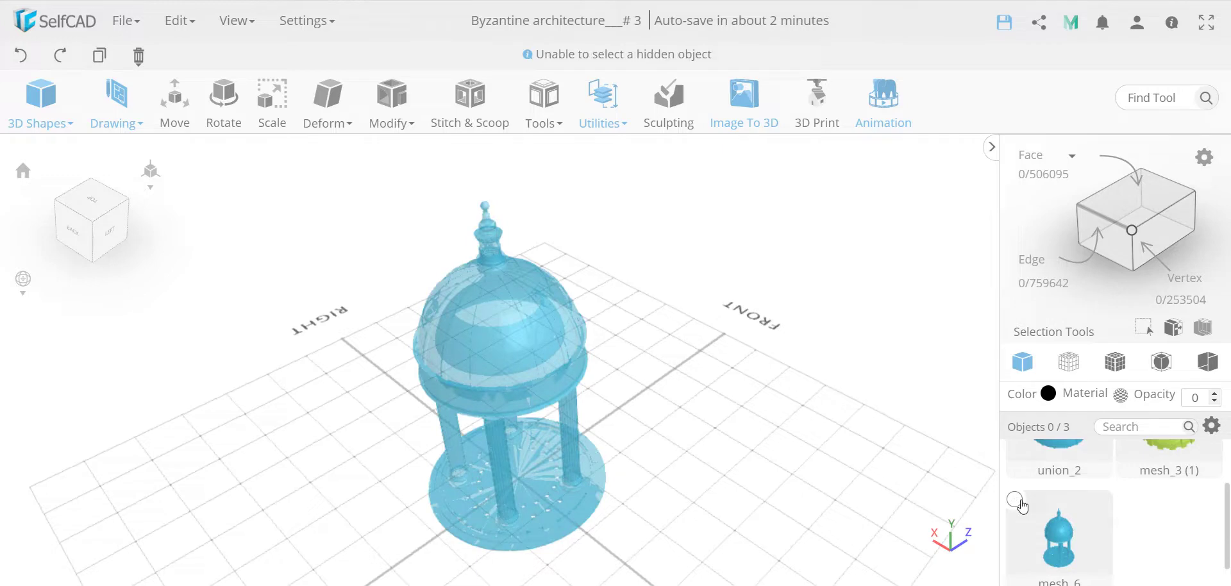
{"action": "left_click", "coordinate": [1016, 500]}
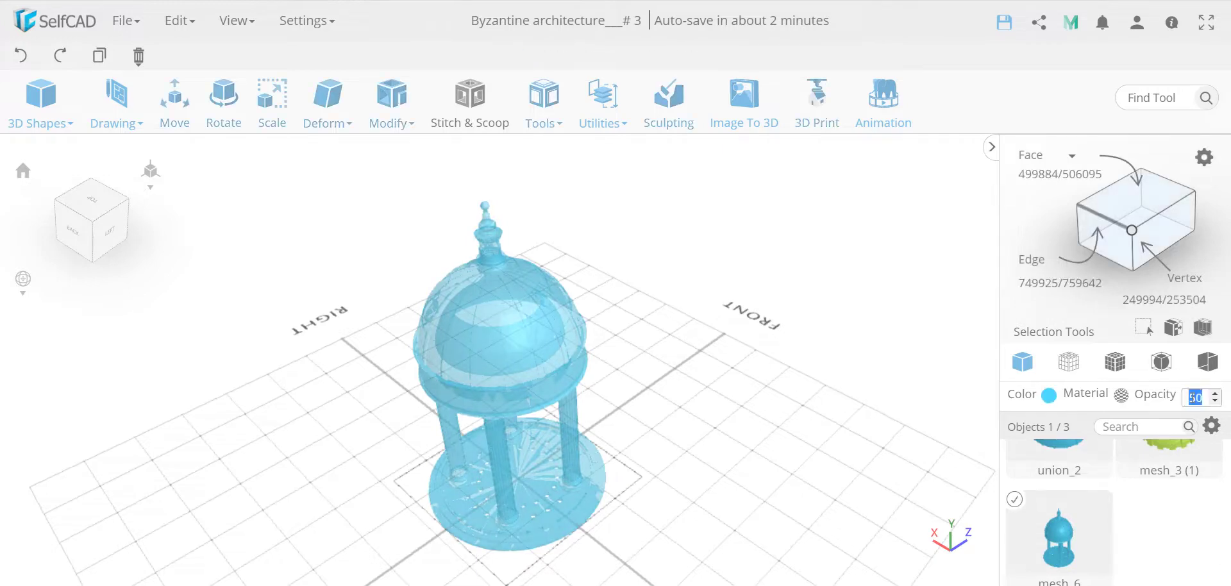
{"action": "type", "text": "100"}
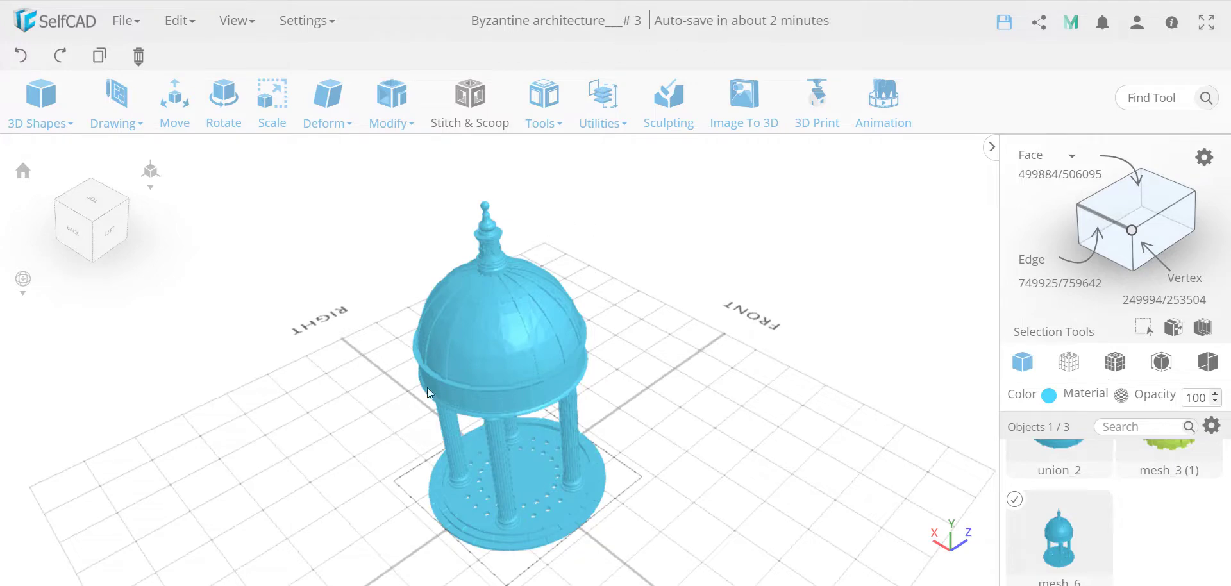
- Select the ring-shaped polygon under the temple's dome, check its dimensions with Scale, and clear the polygon selection
{"action": "left_click_drag", "start_coordinate": [355, 421], "coordinate": [372, 322]}
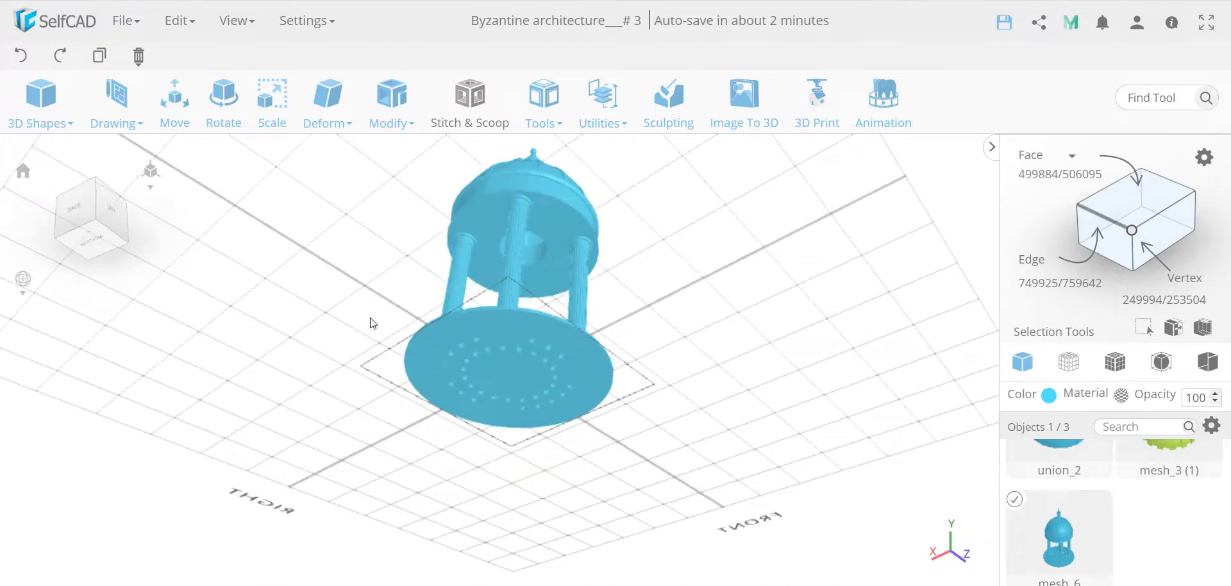
{"action": "left_click", "coordinate": [1056, 174]}
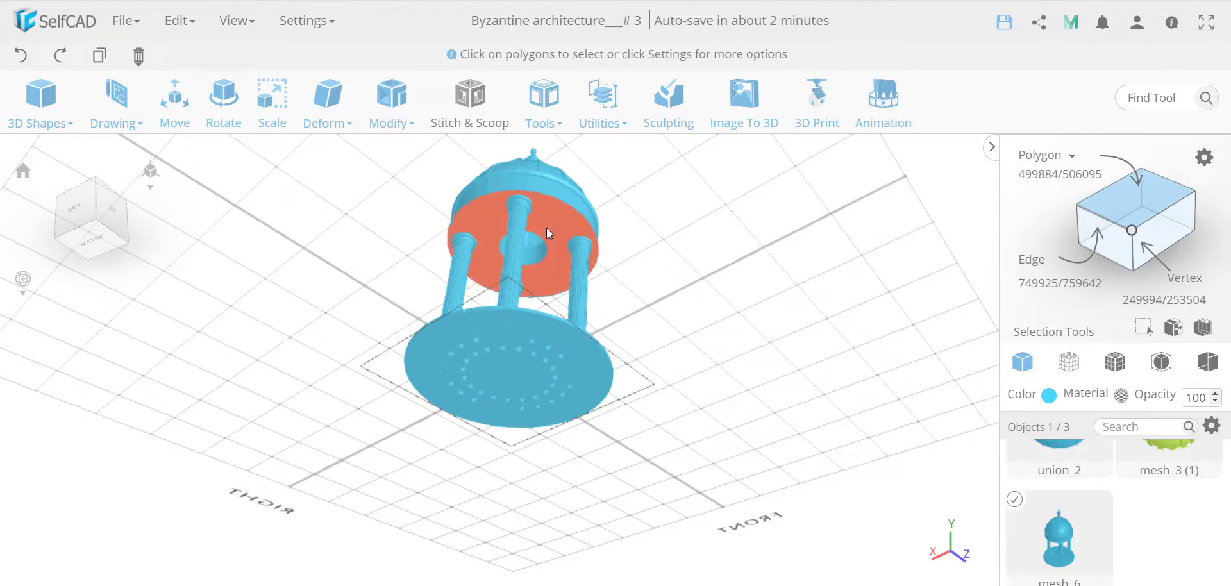
{"action": "left_click", "coordinate": [546, 228]}
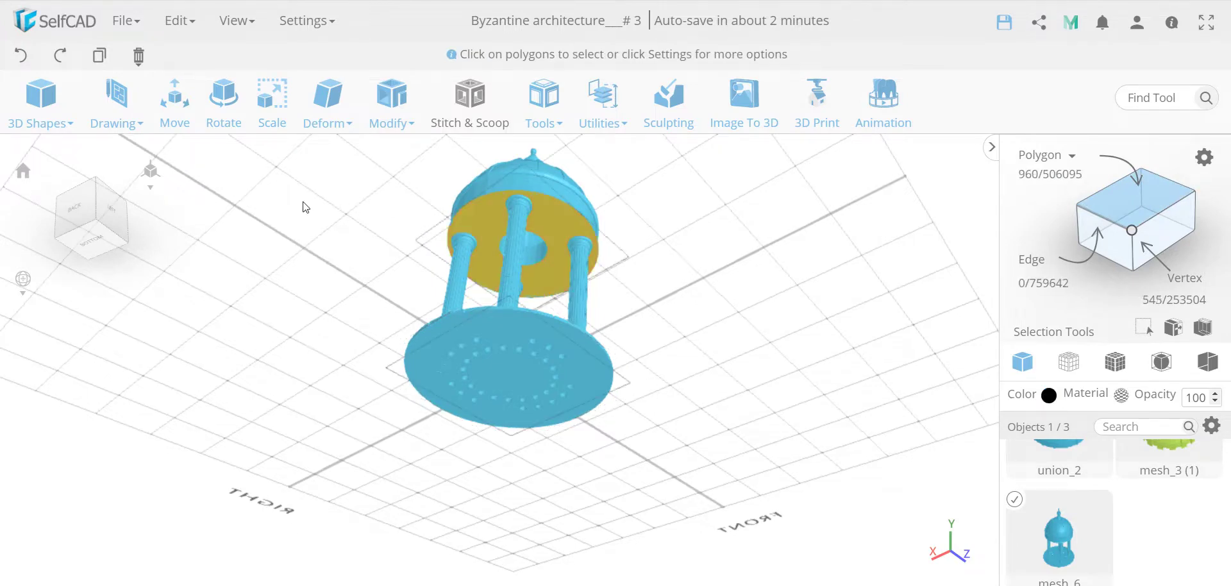
{"action": "left_click", "coordinate": [267, 118]}
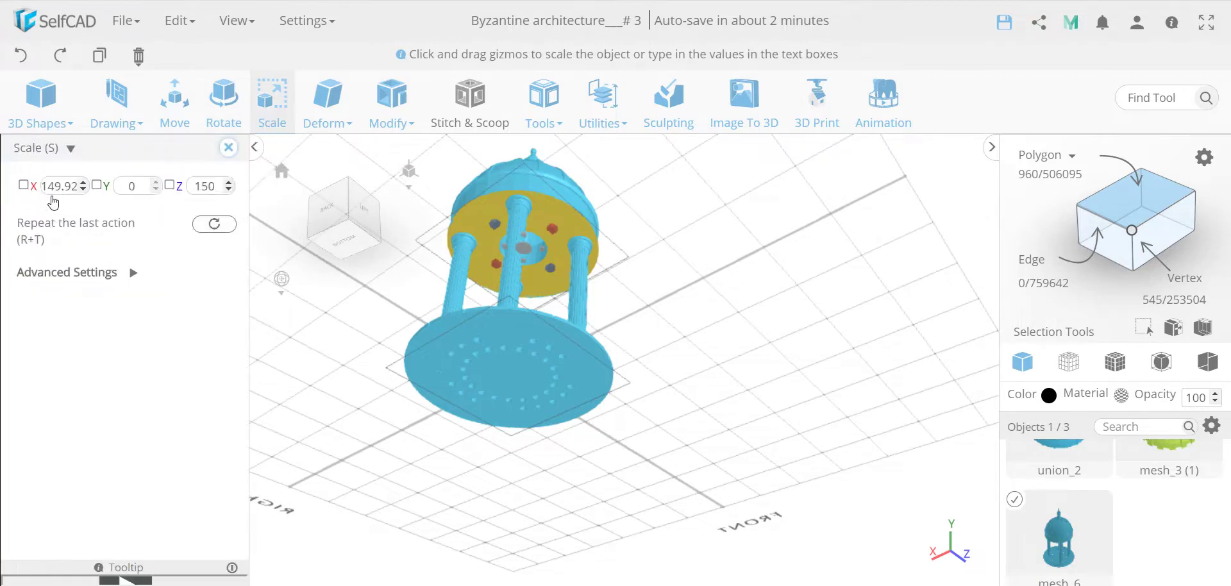
{"action": "left_click", "coordinate": [228, 148]}
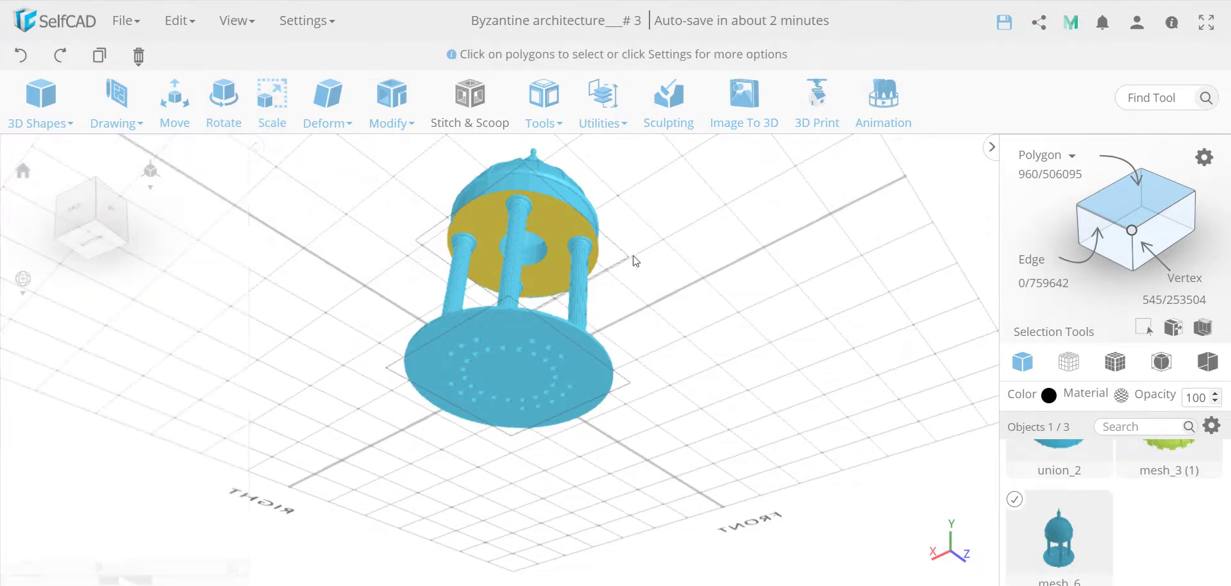
{"action": "left_click", "coordinate": [698, 281]}
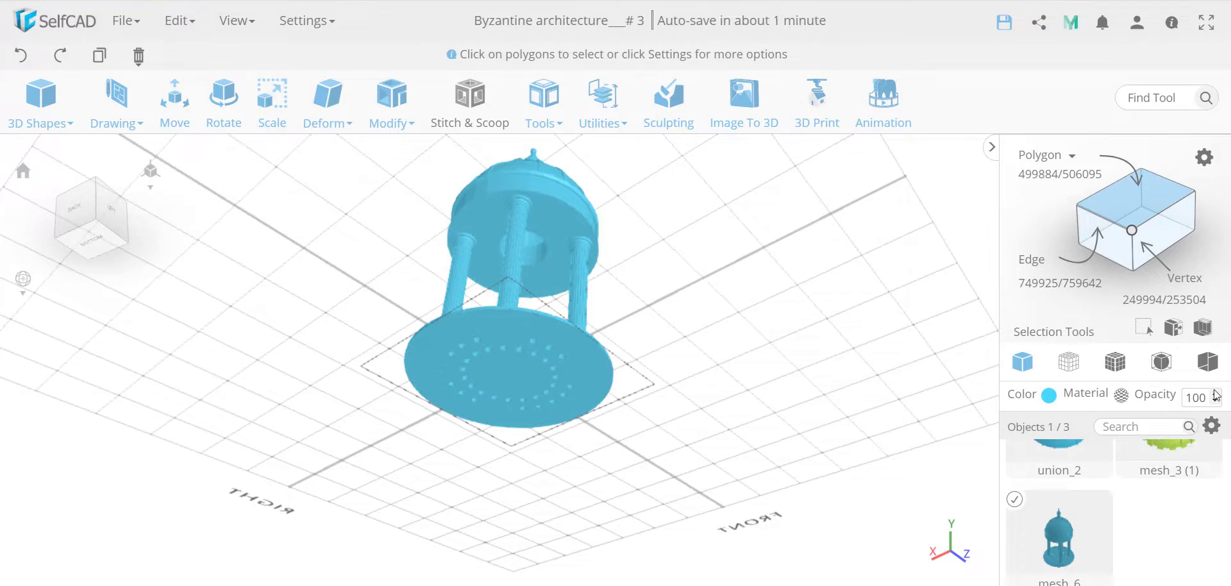
- Hide the temple mesh_6 to leave the workspace empty
{"action": "left_click", "coordinate": [1212, 425]}
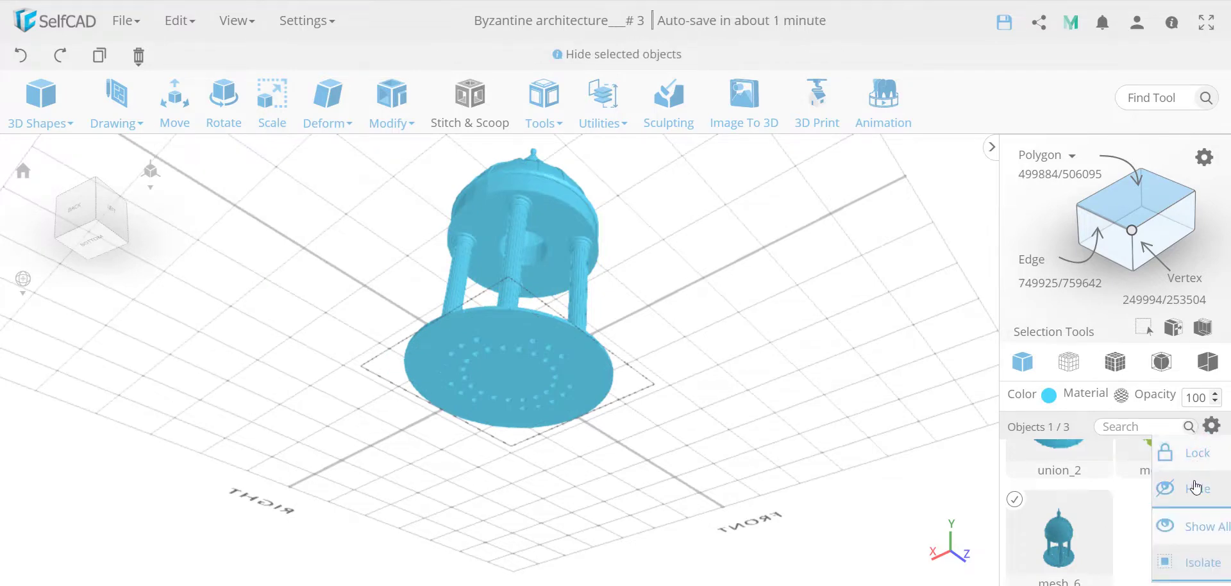
{"action": "left_click", "coordinate": [1169, 486]}
{"action": "left_click_drag", "start_coordinate": [683, 323], "coordinate": [681, 388]}
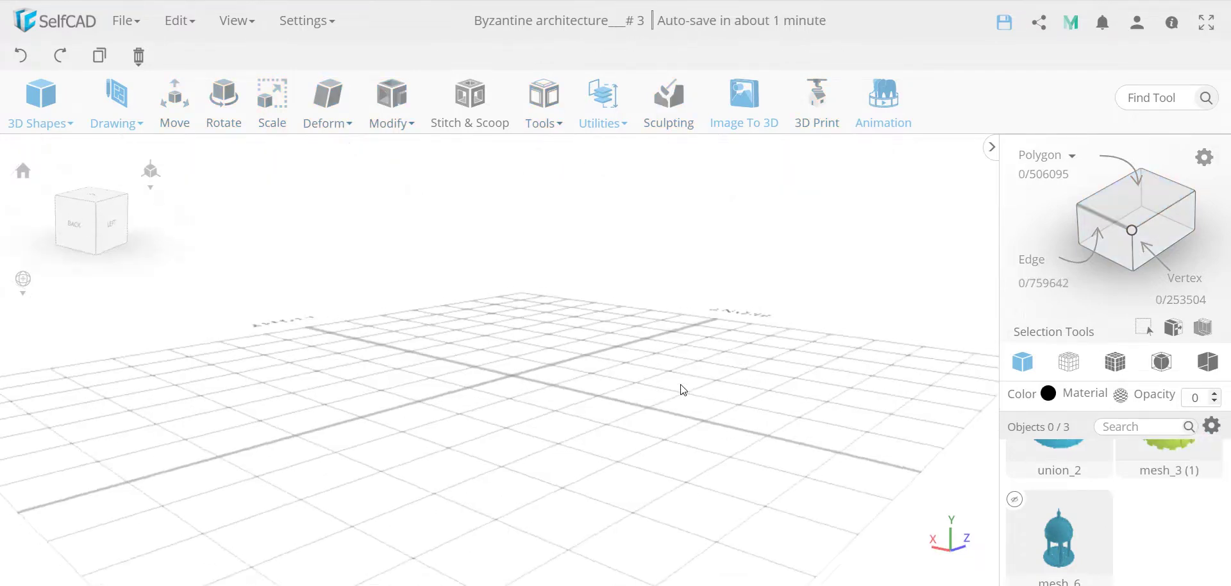
- Draw a 63-edge circle with a 75 mm radius on the Bottom/Top plane, centred on the grid origin
{"action": "left_click", "coordinate": [98, 192]}
{"action": "left_click", "coordinate": [112, 102]}
{"action": "left_click", "coordinate": [144, 186]}
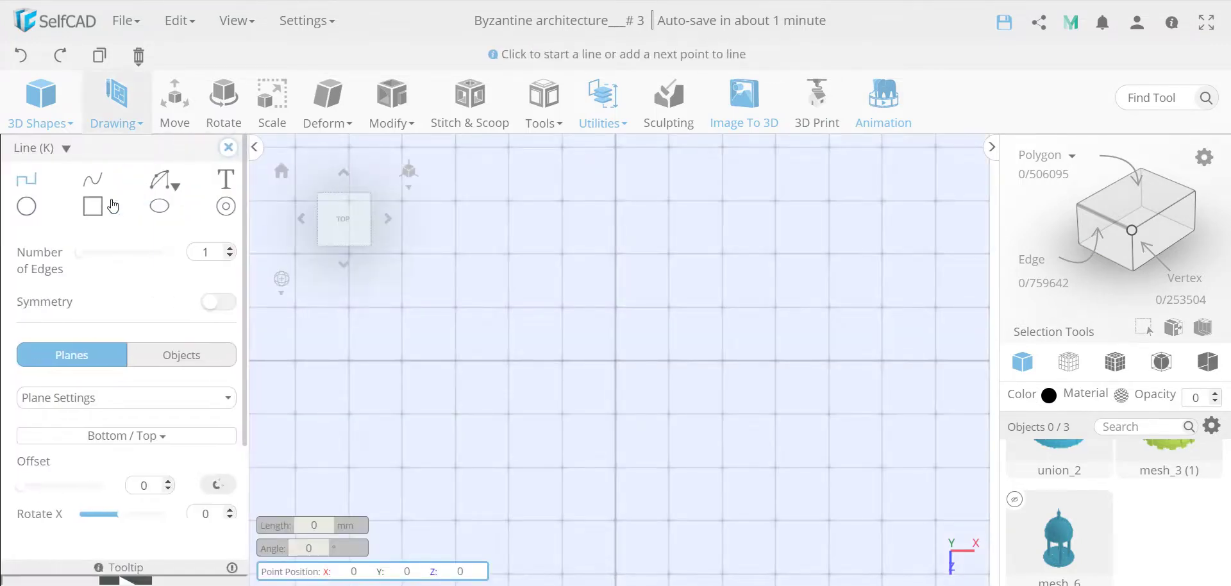
{"action": "left_click", "coordinate": [26, 207]}
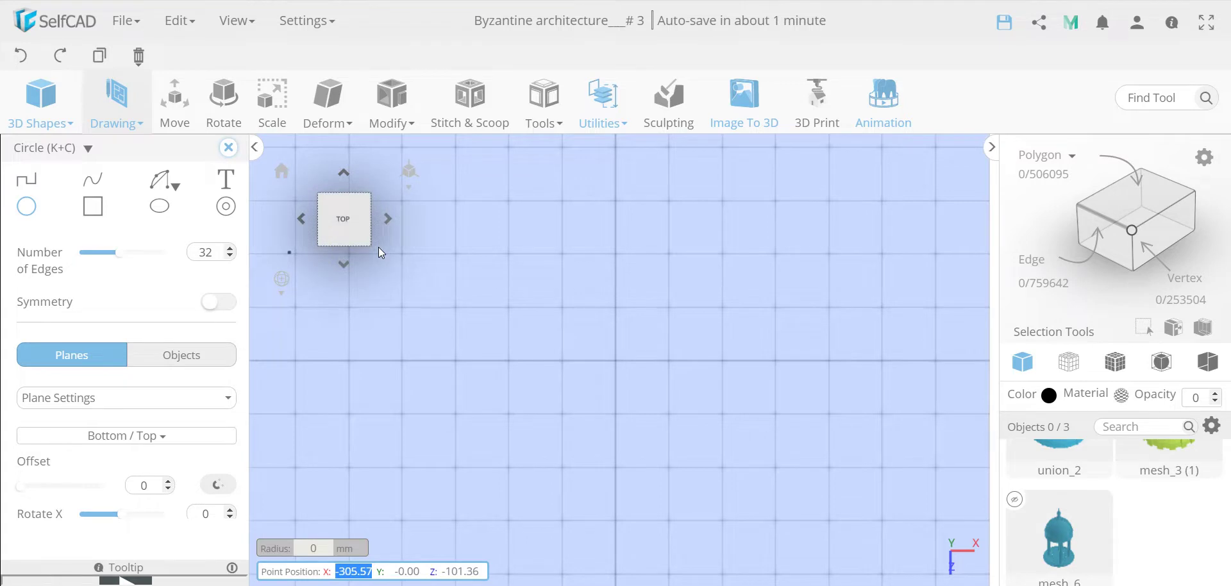
{"action": "double_click", "coordinate": [204, 252]}
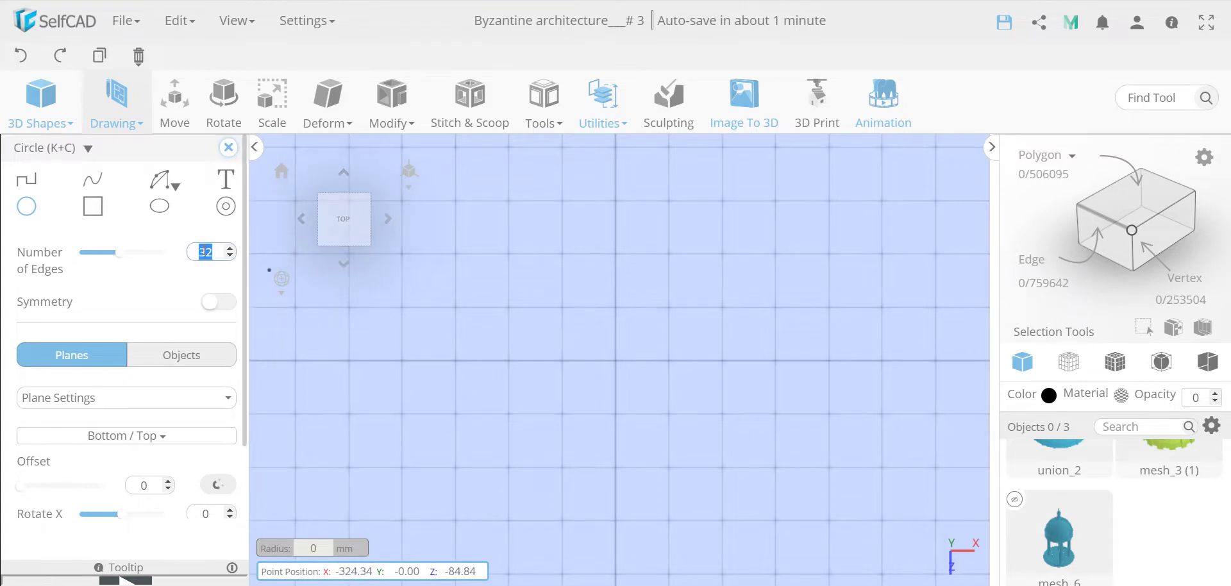
{"action": "type", "text": "63"}
{"action": "key", "text": "Return"}
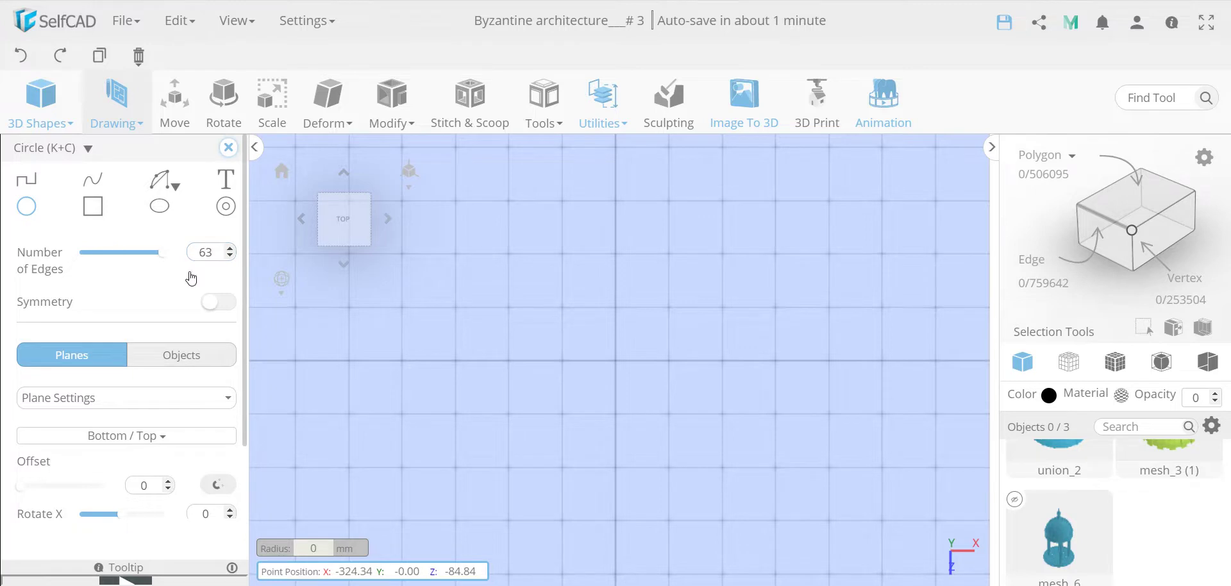
{"action": "left_click", "coordinate": [617, 360]}
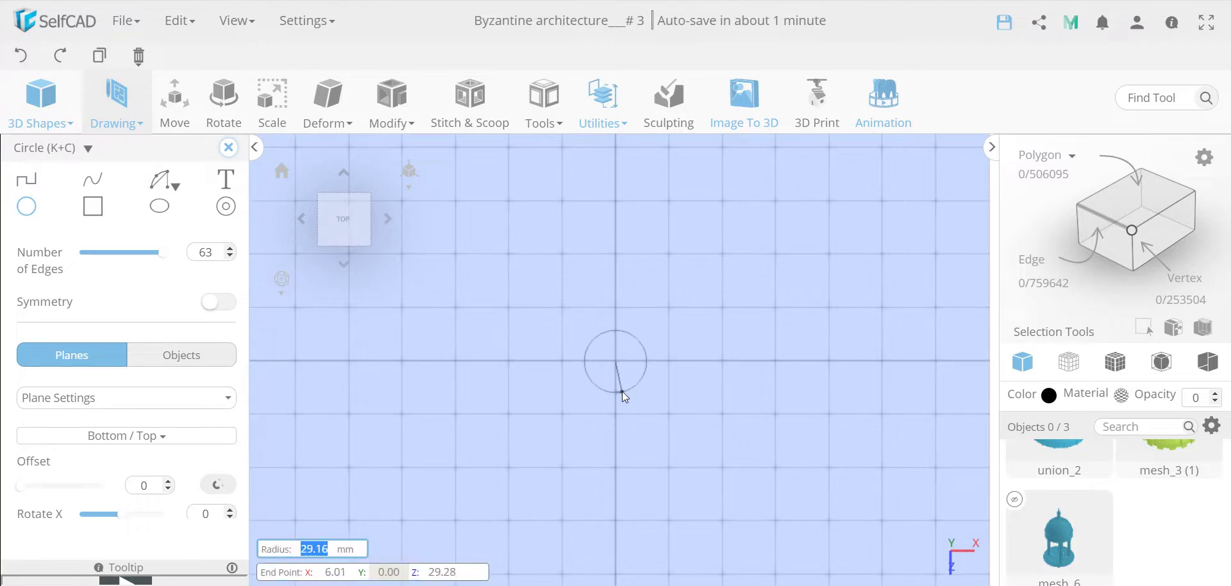
{"action": "type", "text": "75"}
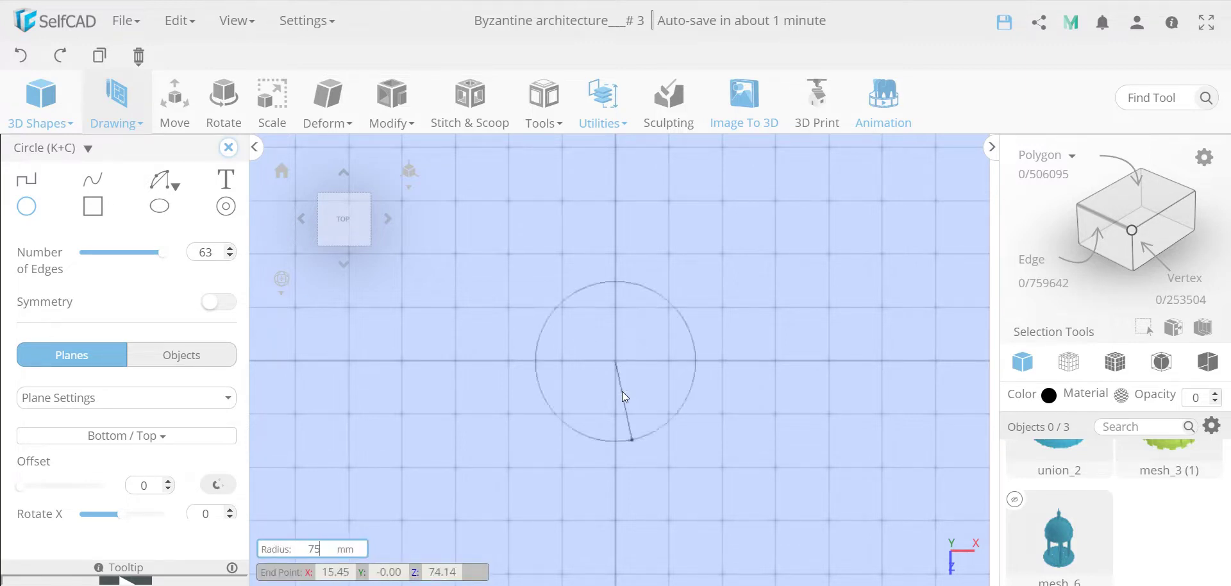
{"action": "key", "text": "Return"}
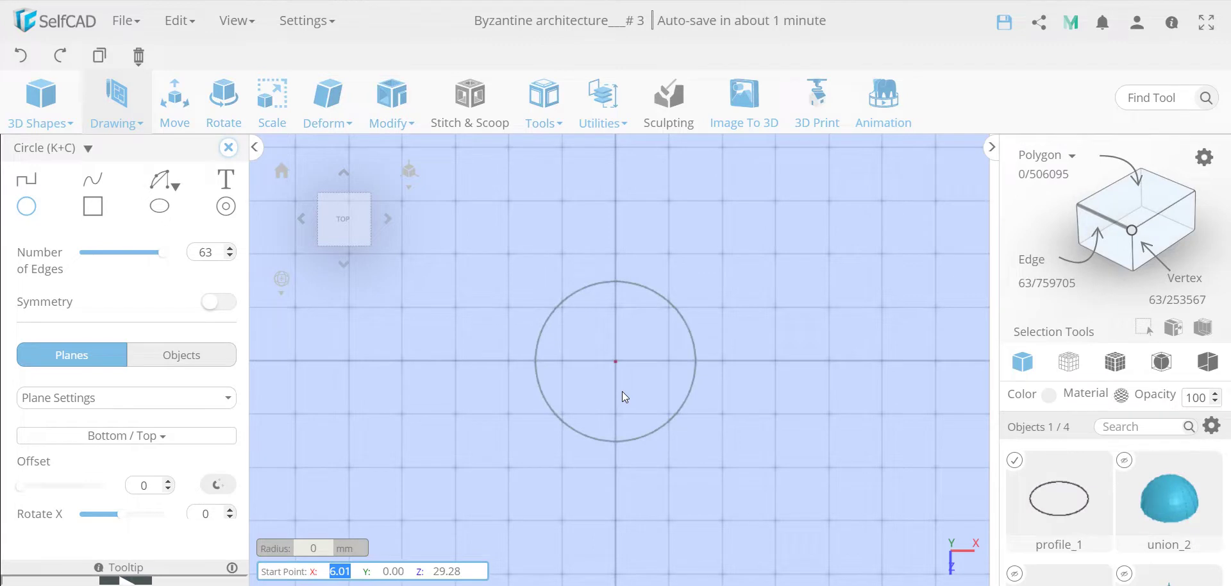
{"action": "left_click", "coordinate": [228, 147]}
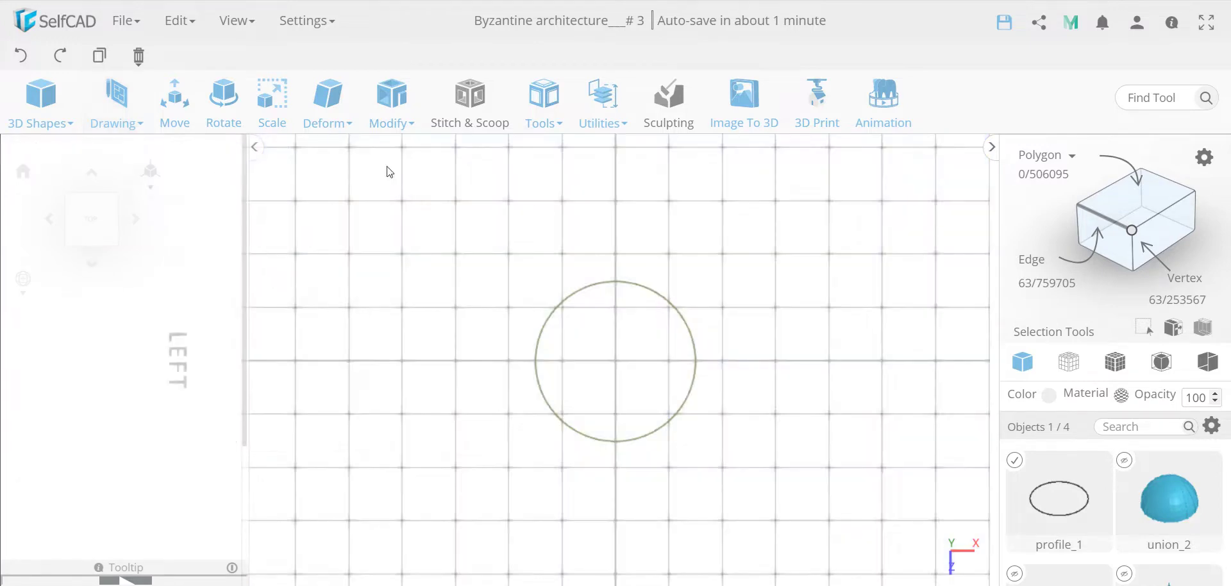
- Select every third edge of the circle profile using loop selection with a custom pattern of select 1, skip 2
{"action": "left_click", "coordinate": [1096, 225]}
{"action": "left_click", "coordinate": [1205, 157]}
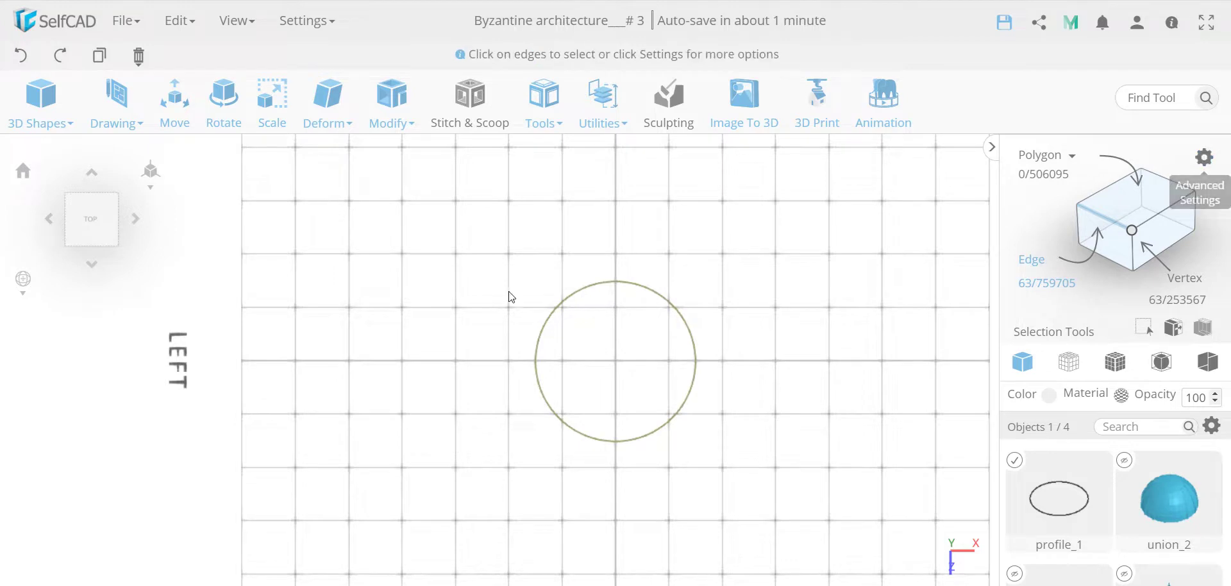
{"action": "left_click", "coordinate": [221, 250]}
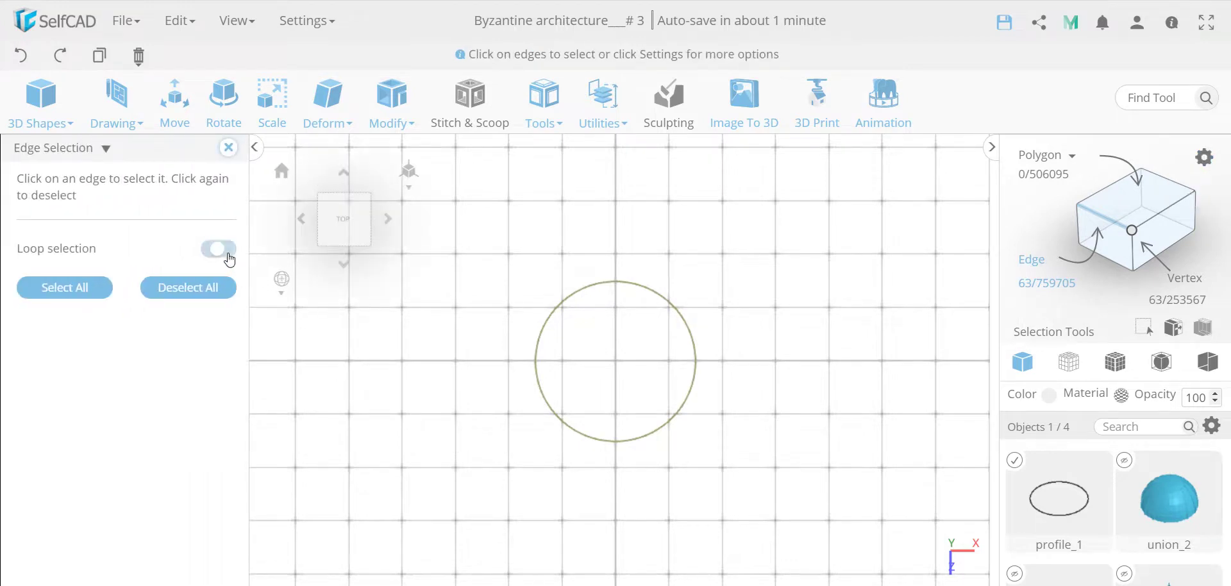
{"action": "left_click", "coordinate": [590, 443]}
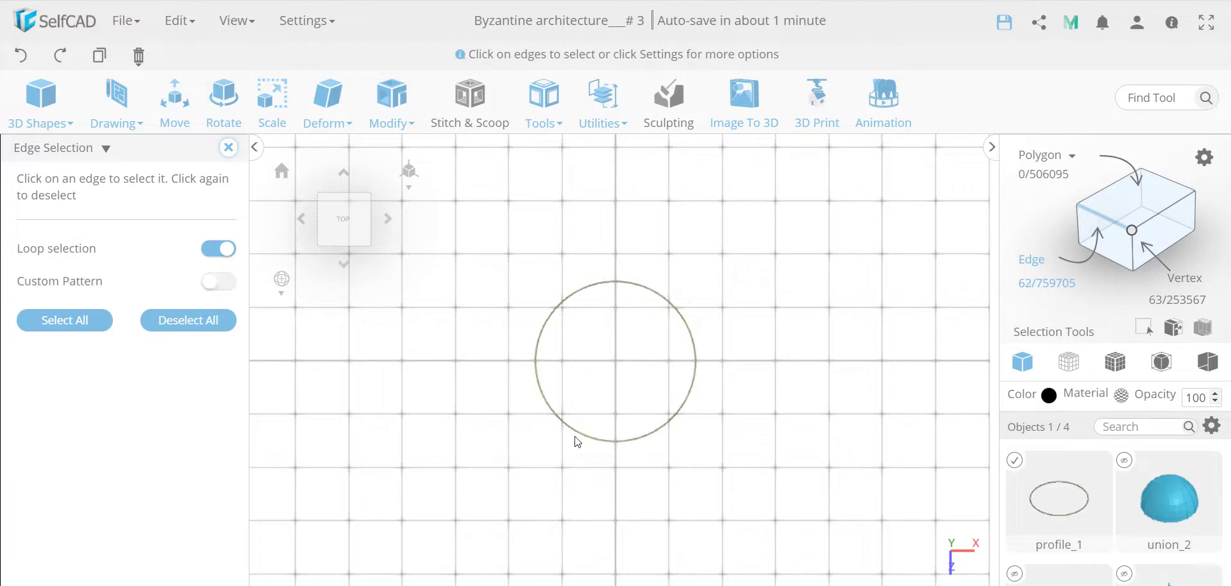
{"action": "left_click", "coordinate": [219, 282]}
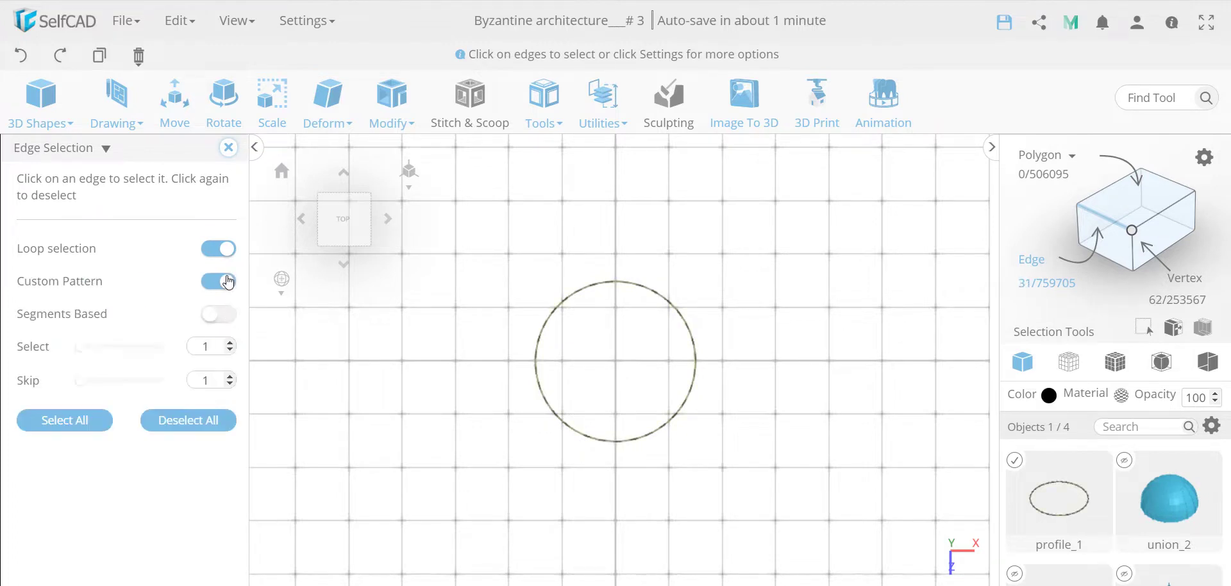
{"action": "left_click", "coordinate": [230, 377]}
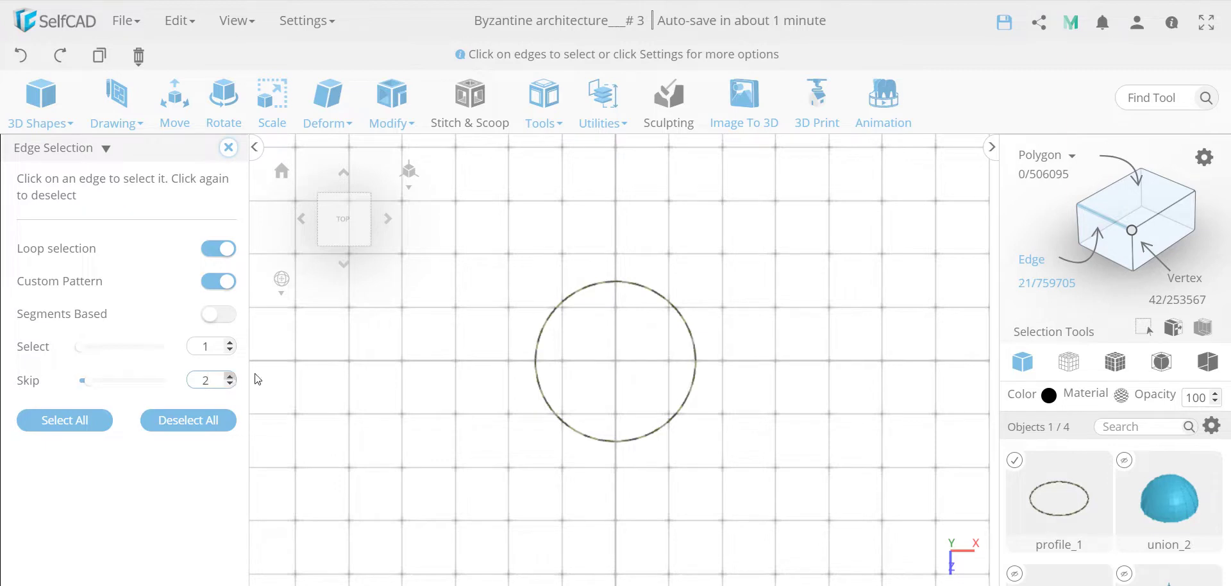
{"action": "scroll", "coordinate": [597, 414], "scroll_direction": "up", "scroll_amount": 5}
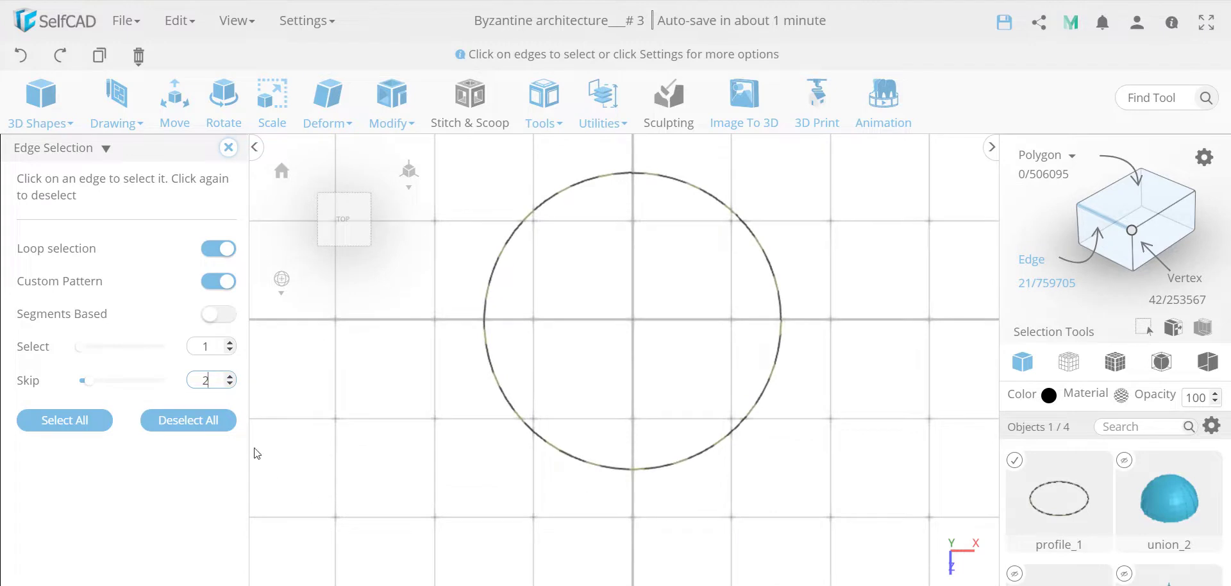
{"action": "left_click", "coordinate": [227, 149]}
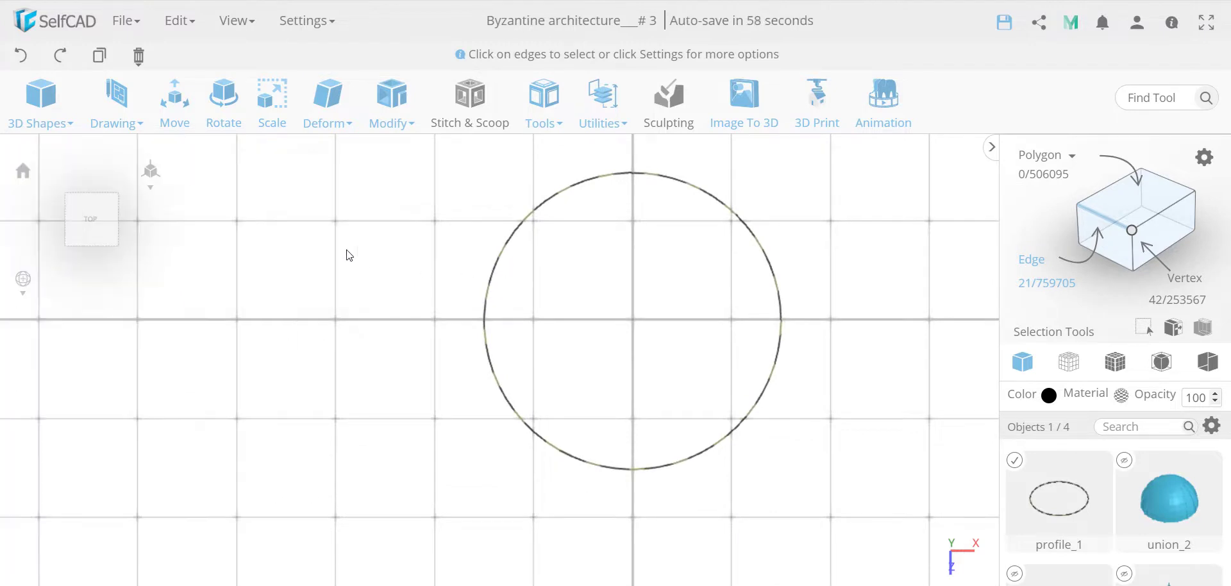
- Start Add Thickness on the circle's selected edges
{"action": "left_click", "coordinate": [394, 97]}
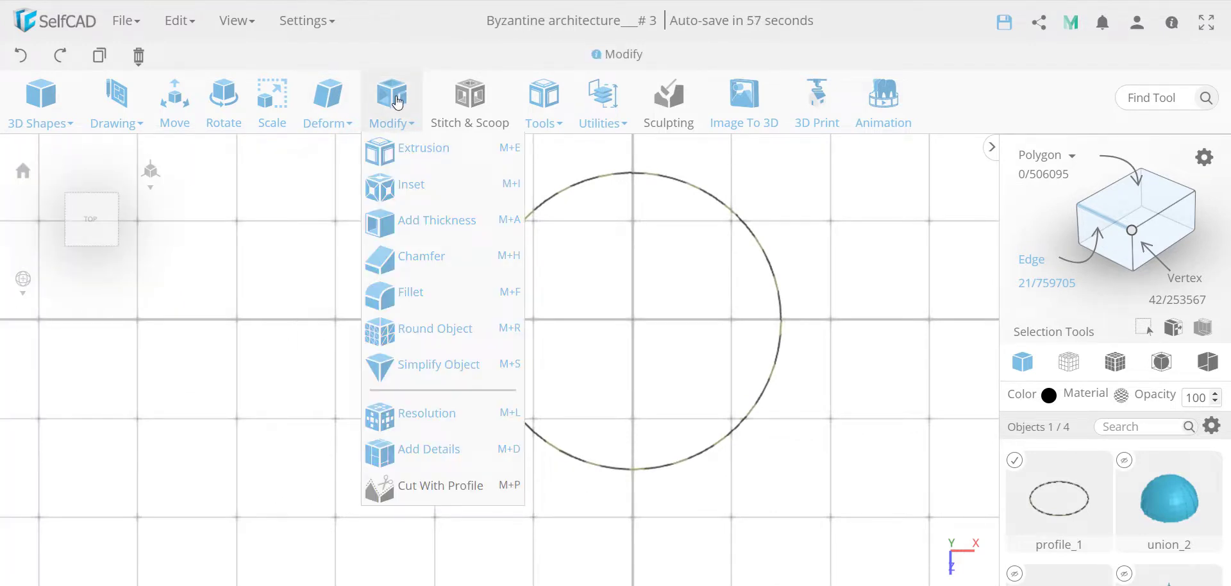
{"action": "left_click", "coordinate": [436, 227]}
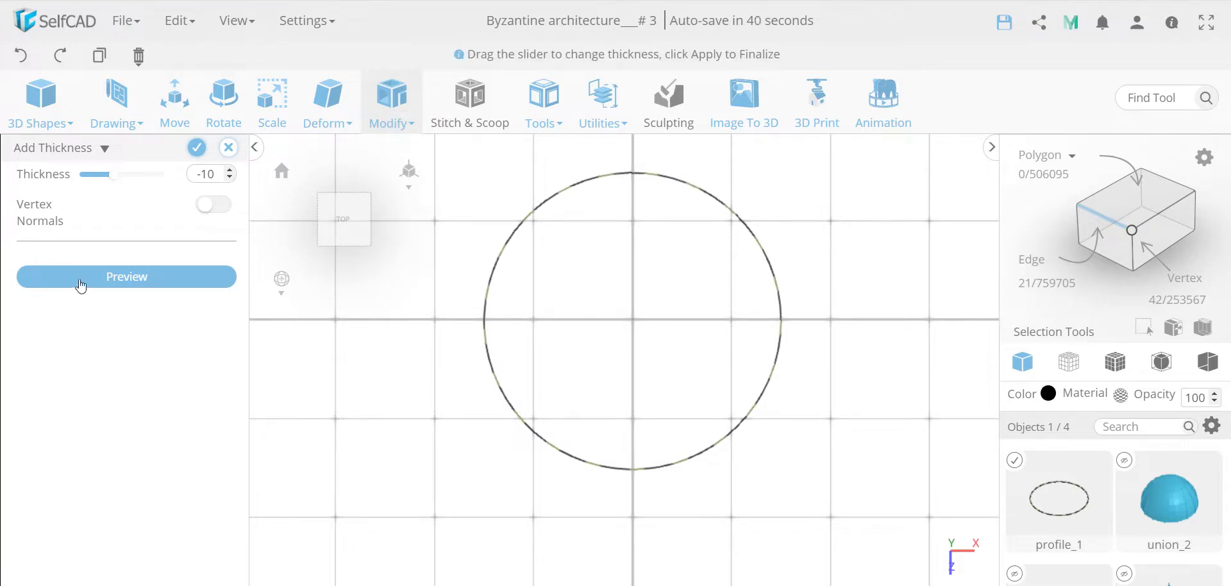
- Apply a thickness of 5 to the selected edges of the circular profile to form outward teeth
{"action": "double_click", "coordinate": [206, 174]}
{"action": "type", "text": "5"}
{"action": "left_click", "coordinate": [160, 277]}
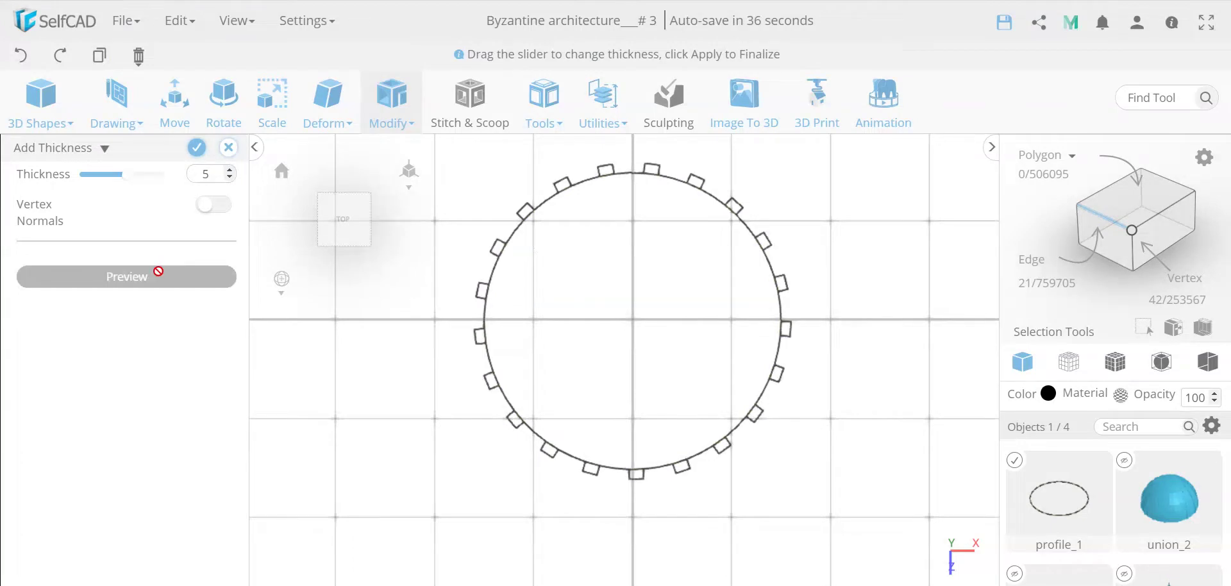
{"action": "left_click", "coordinate": [199, 155]}
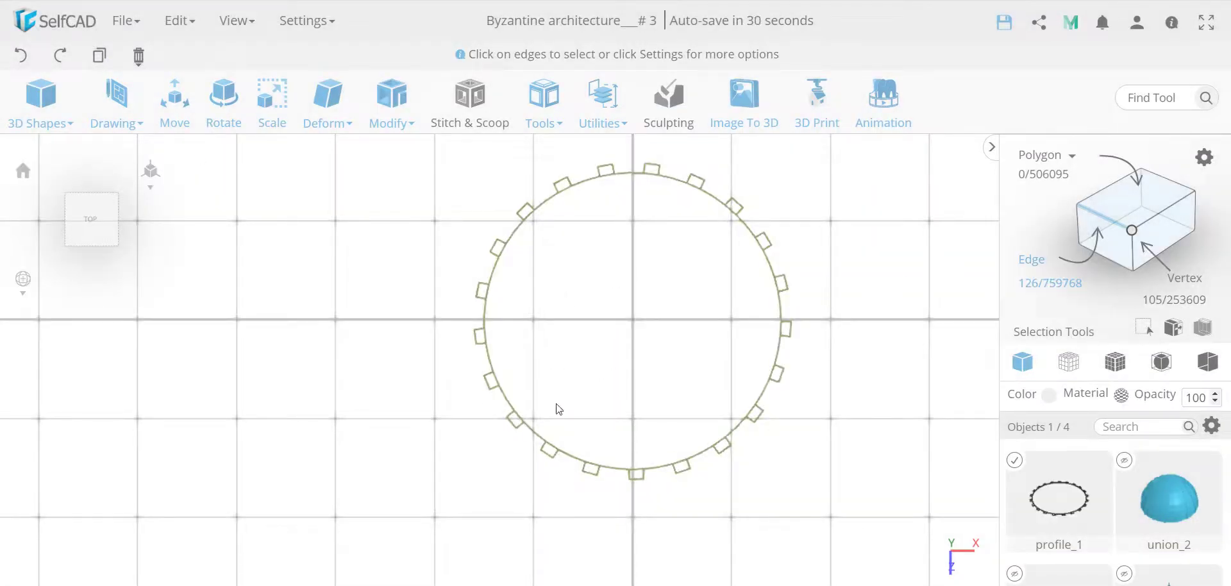
- Delete the inner arc edges at the base of all 21 teeth, leaving one continuous toothed outline
{"action": "left_click", "coordinate": [519, 418]}
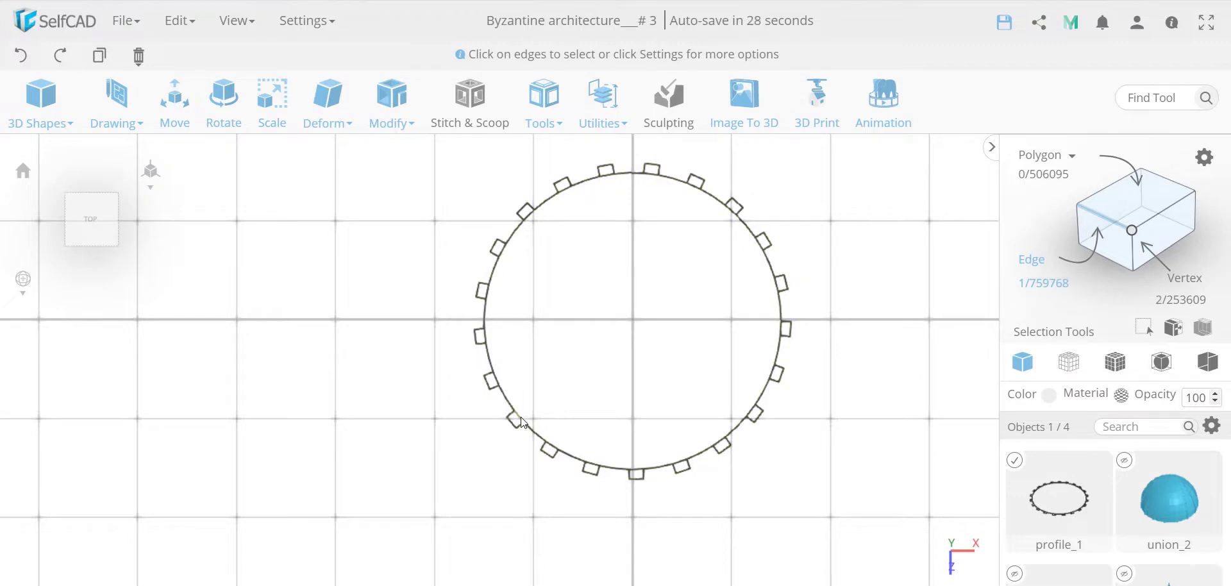
{"action": "left_click", "coordinate": [495, 388], "text": "shift"}
{"action": "left_click", "coordinate": [502, 253], "text": "shift"}
{"action": "left_click", "coordinate": [568, 189], "text": "shift"}
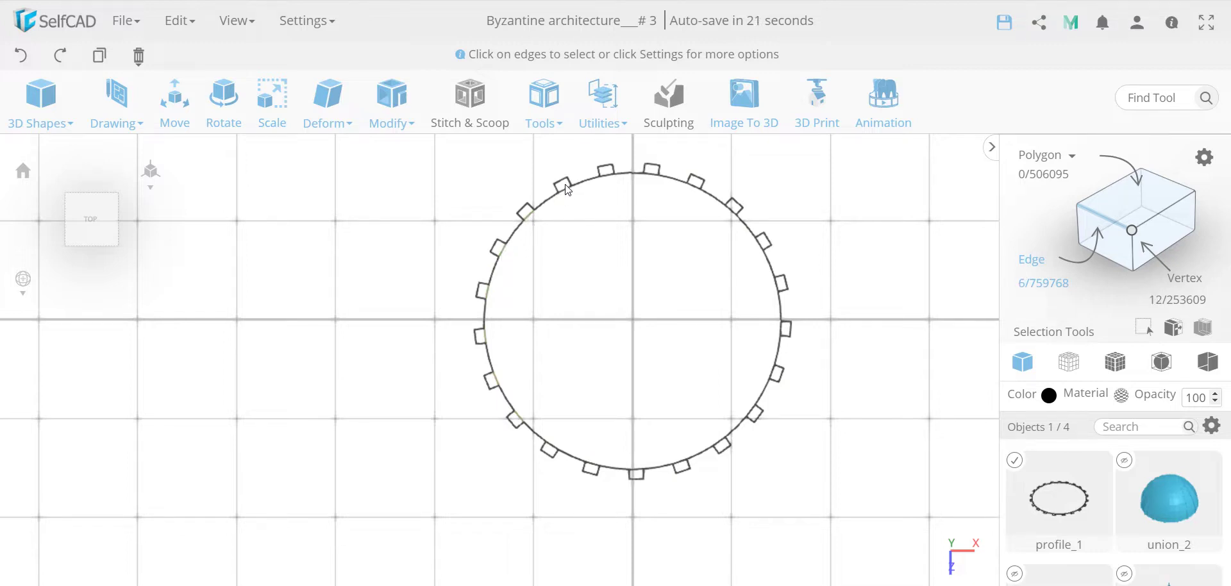
{"action": "left_click", "coordinate": [603, 174], "text": "shift"}
{"action": "left_click", "coordinate": [615, 173], "text": "shift"}
{"action": "left_click", "coordinate": [648, 183], "text": "shift"}
{"action": "left_click", "coordinate": [697, 191], "text": "shift"}
{"action": "left_click", "coordinate": [731, 209], "text": "shift"}
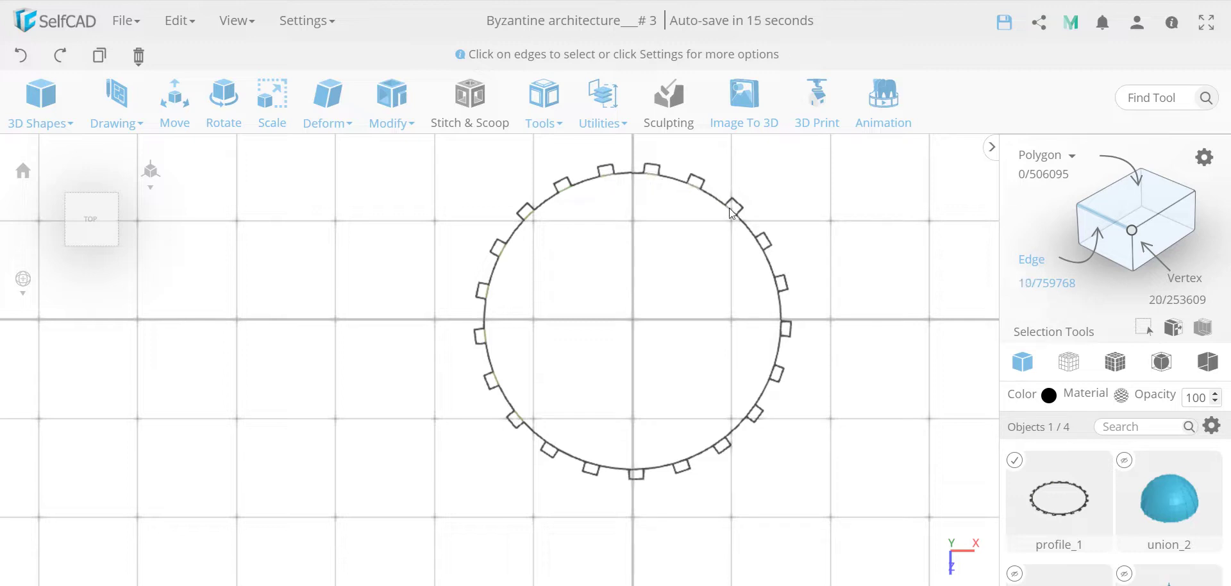
{"action": "left_click", "coordinate": [761, 252], "text": "shift"}
{"action": "left_click", "coordinate": [783, 338], "text": "shift"}
{"action": "left_click", "coordinate": [771, 371], "text": "shift"}
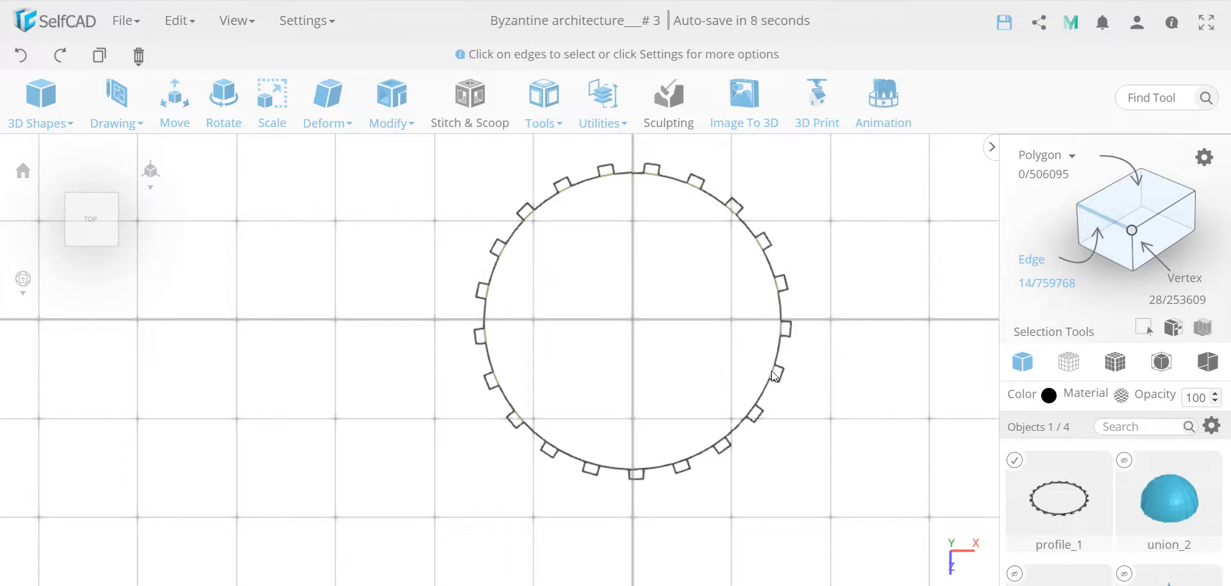
{"action": "left_click", "coordinate": [743, 426], "text": "shift"}
{"action": "left_click", "coordinate": [723, 447], "text": "shift"}
{"action": "left_click", "coordinate": [685, 461], "text": "shift"}
{"action": "left_click", "coordinate": [590, 462], "text": "shift"}
{"action": "left_click", "coordinate": [550, 452], "text": "shift"}
{"action": "left_click", "coordinate": [526, 434], "text": "shift"}
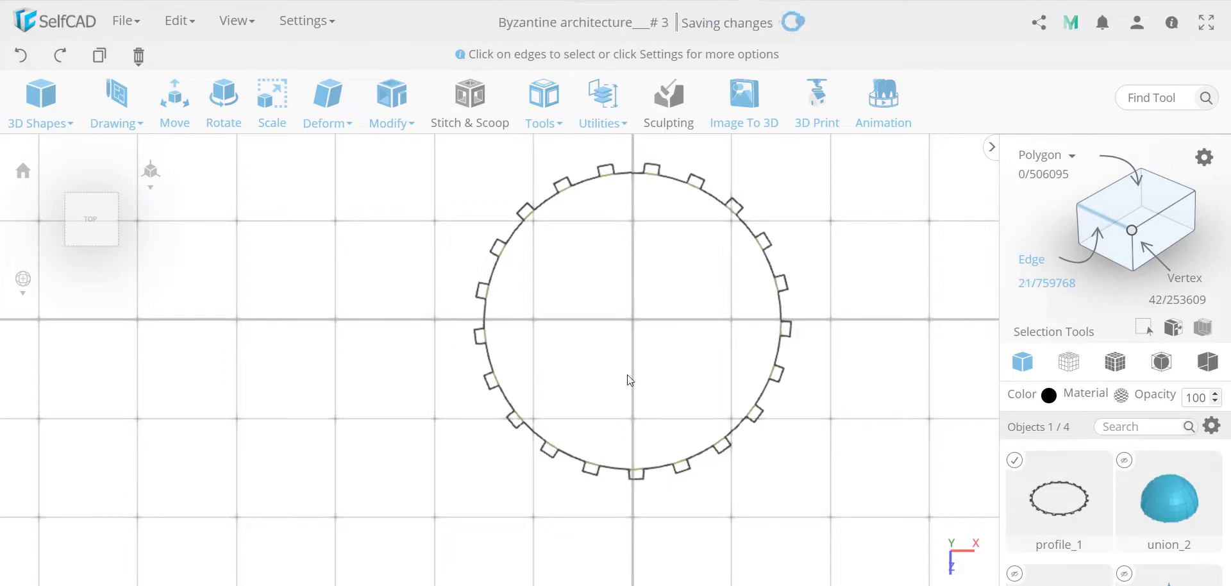
{"action": "key", "text": "Delete"}
{"action": "key", "text": "Return"}
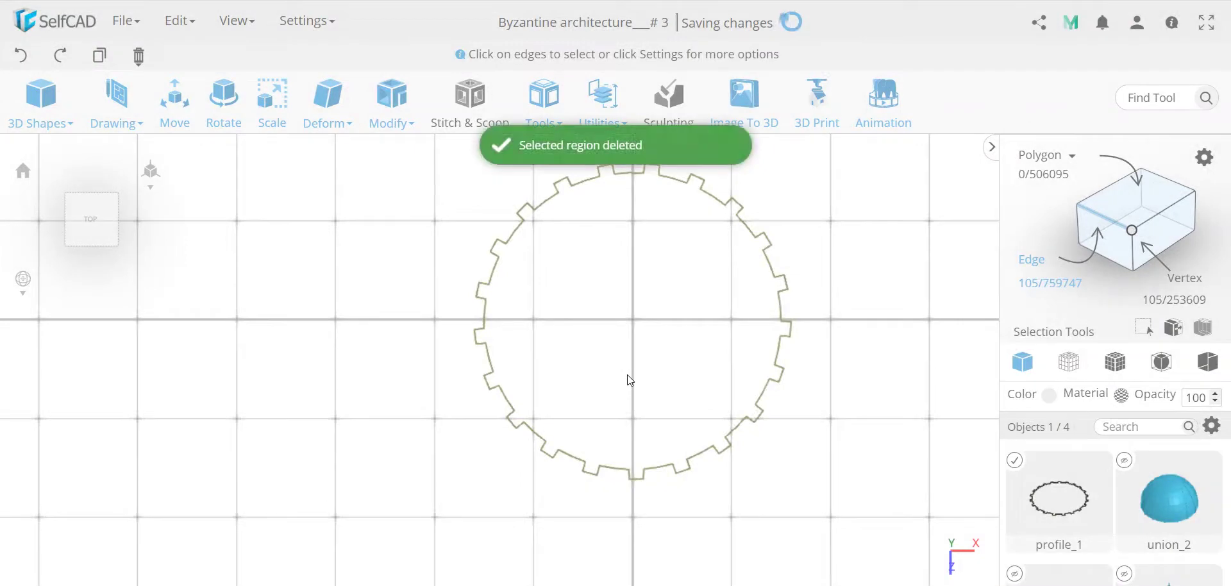
- Make one offset copy of the toothed profile with a Y position of 20 and a size of -20 in X and Z
{"action": "right_click_drag", "start_coordinate": [384, 441], "coordinate": [420, 348]}
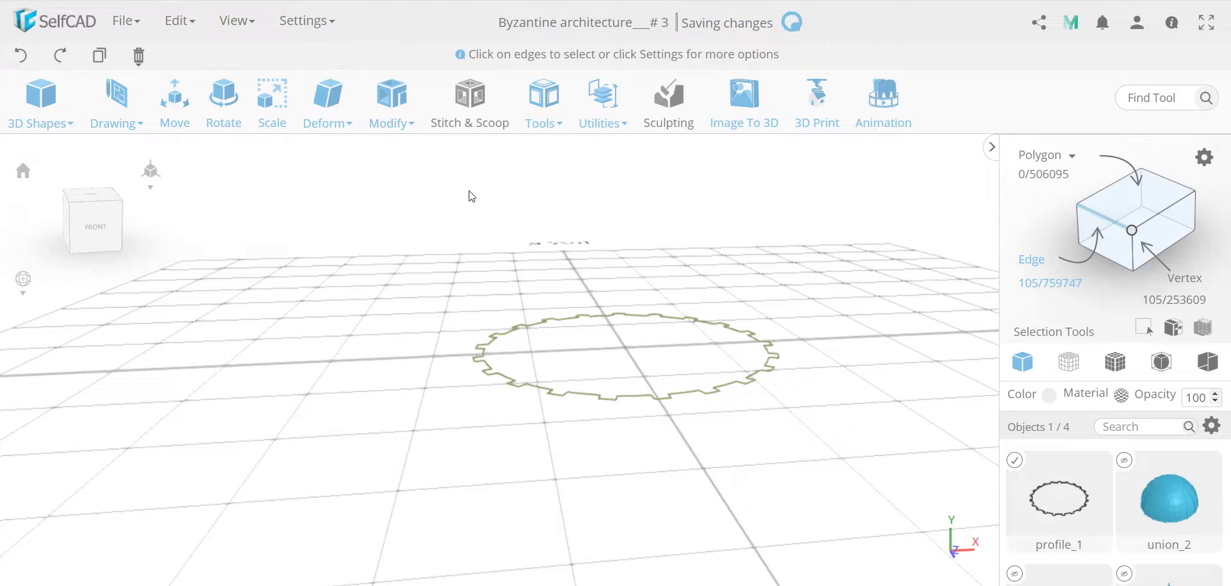
{"action": "left_click", "coordinate": [544, 111]}
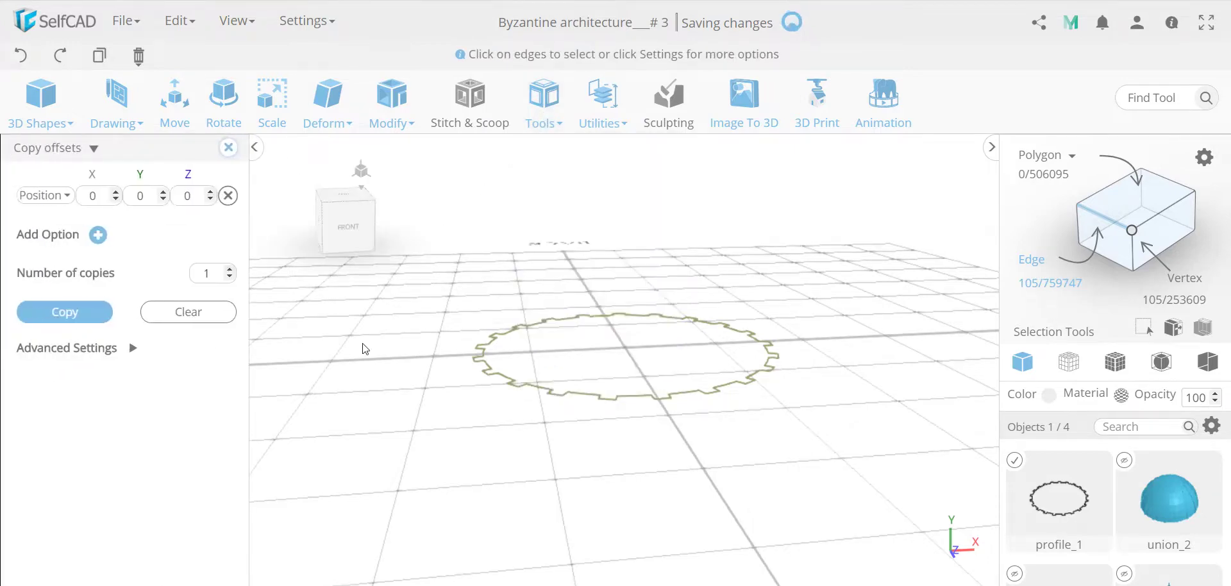
{"action": "left_click", "coordinate": [149, 200]}
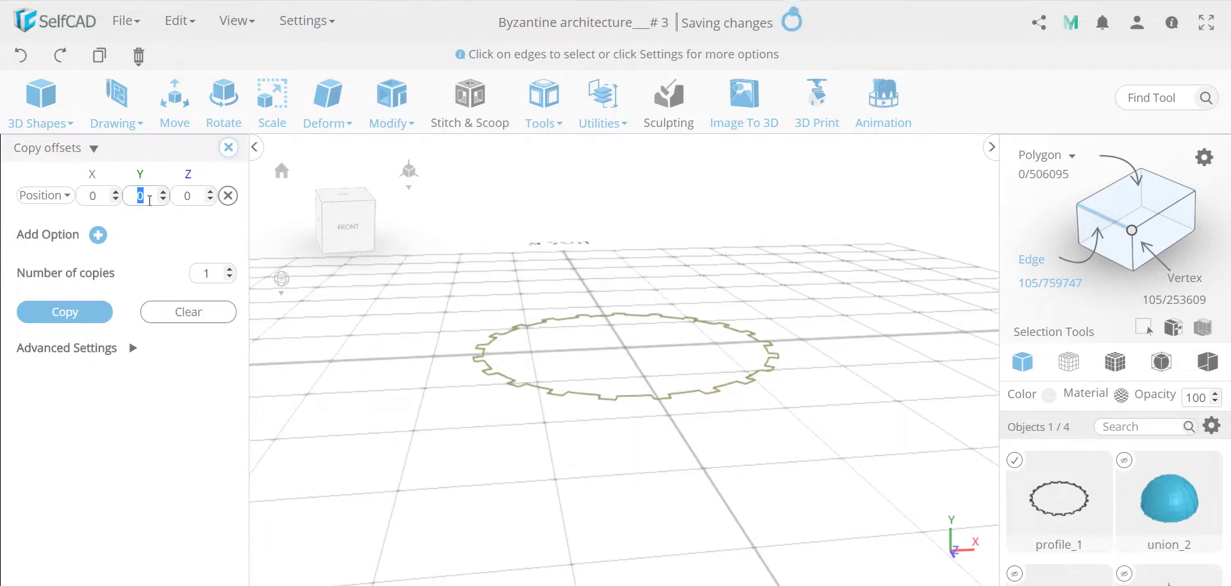
{"action": "type", "text": "20"}
{"action": "left_click", "coordinate": [98, 236]}
{"action": "left_click", "coordinate": [64, 219]}
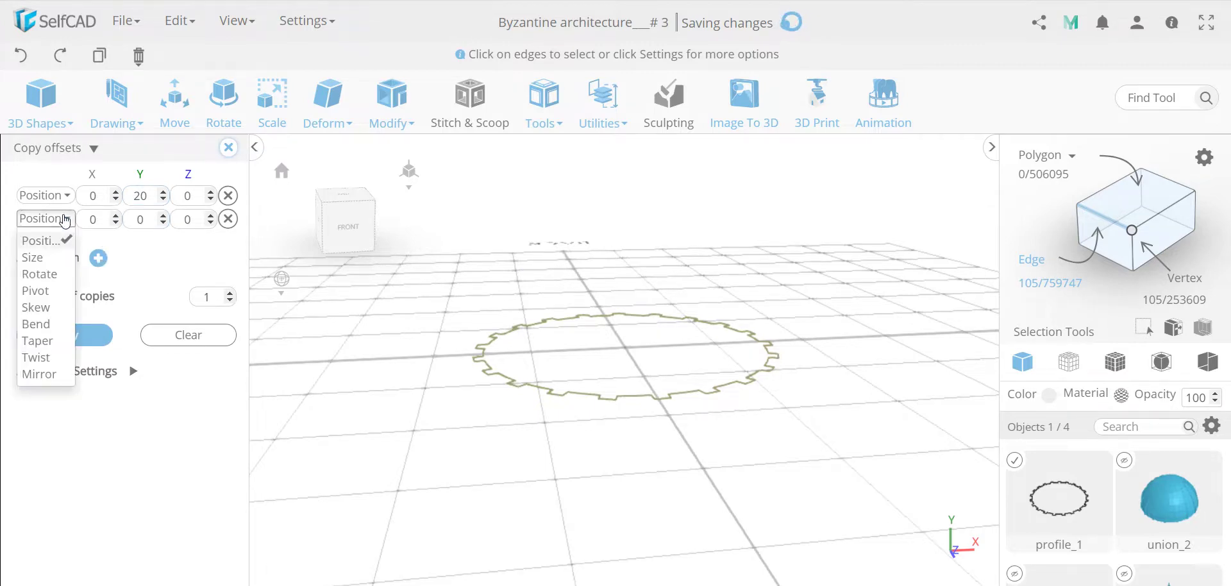
{"action": "left_click", "coordinate": [46, 260]}
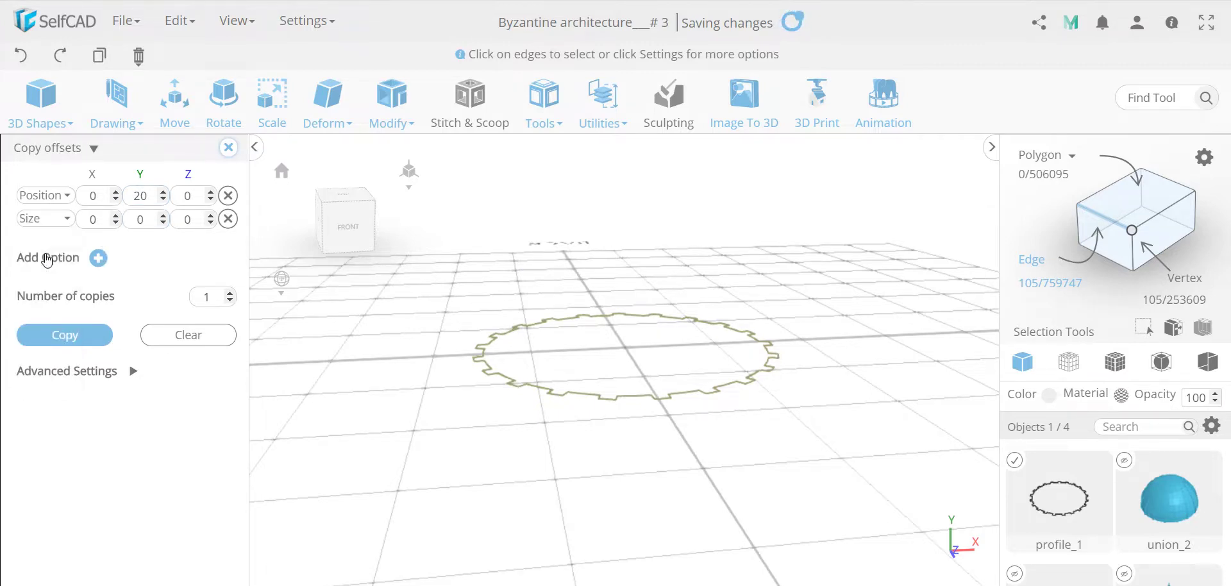
{"action": "double_click", "coordinate": [96, 221]}
{"action": "type", "text": "-20"}
{"action": "double_click", "coordinate": [192, 218]}
{"action": "type", "text": "-20"}
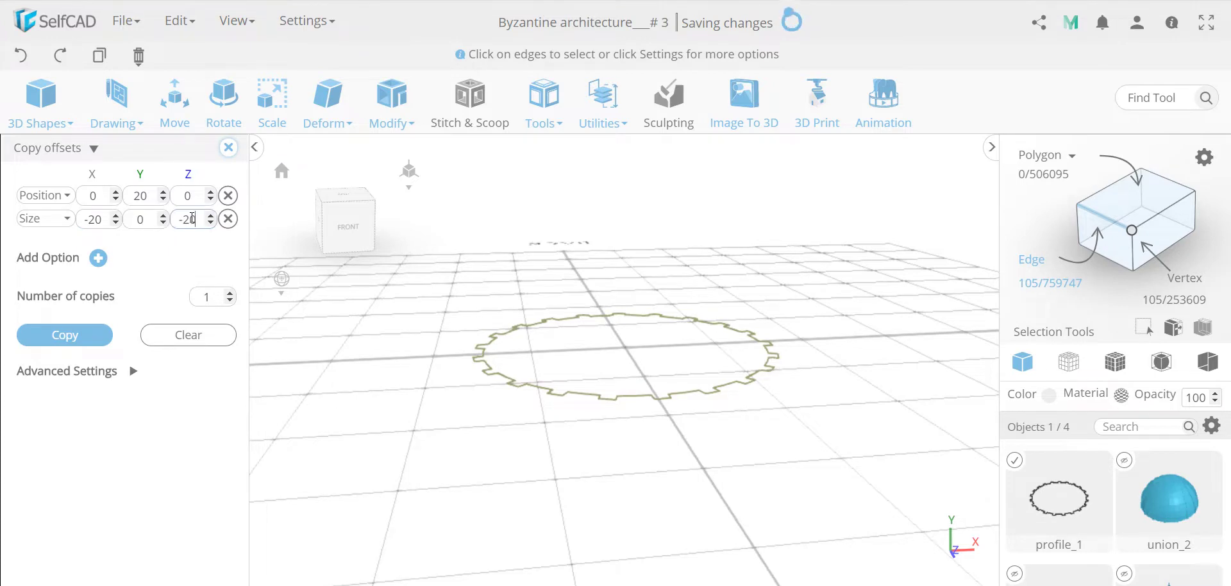
{"action": "left_click", "coordinate": [99, 337]}
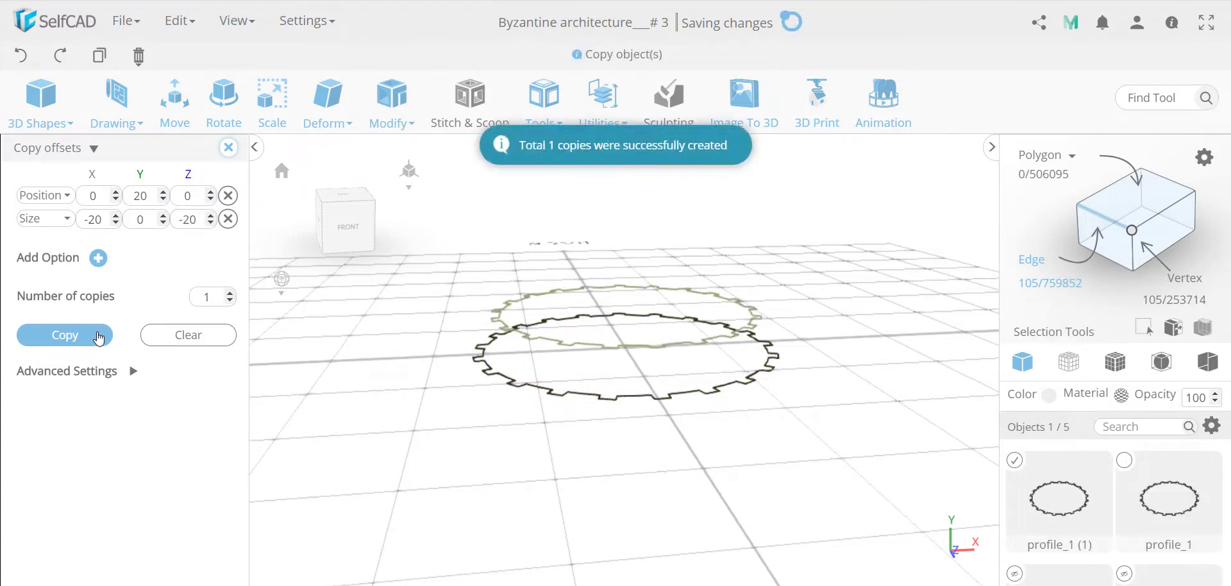
- Make one offset copy of the upper profile with a Y position of 80 and a size of -110 in X and Z
{"action": "double_click", "coordinate": [147, 199]}
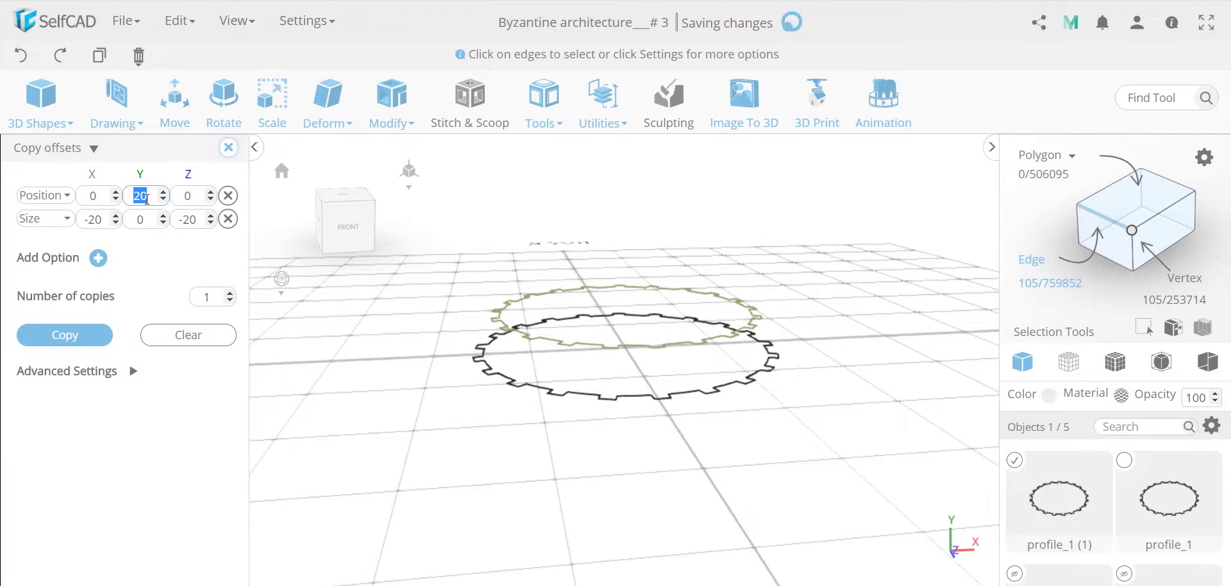
{"action": "type", "text": "80"}
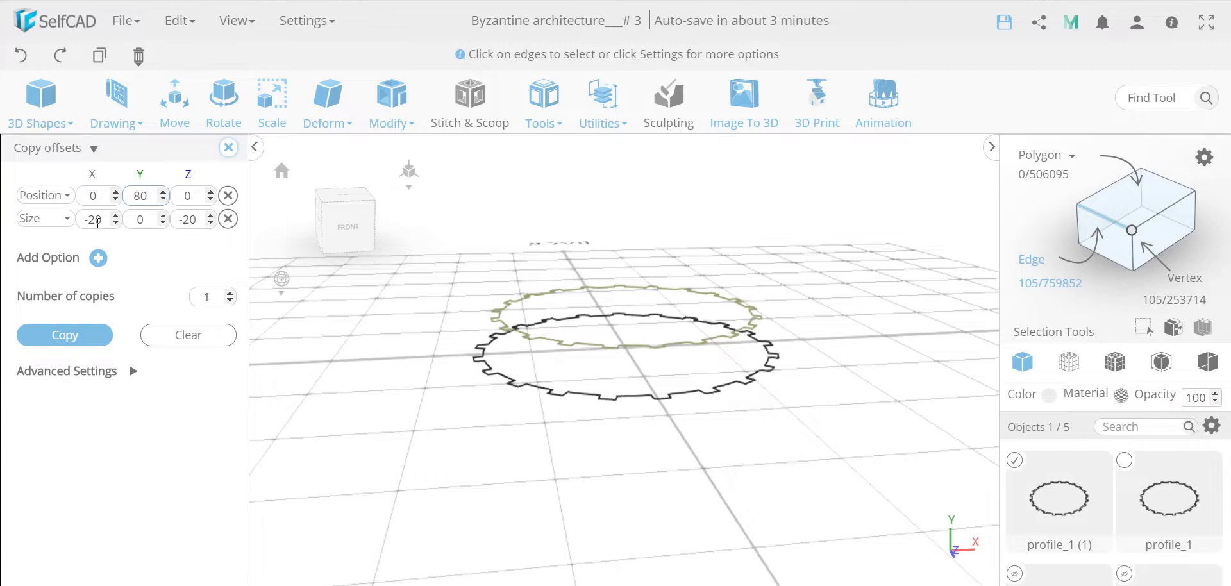
{"action": "left_click", "coordinate": [97, 220]}
{"action": "type", "text": "-110"}
{"action": "left_click", "coordinate": [186, 220]}
{"action": "type", "text": "-110"}
{"action": "left_click", "coordinate": [90, 334]}
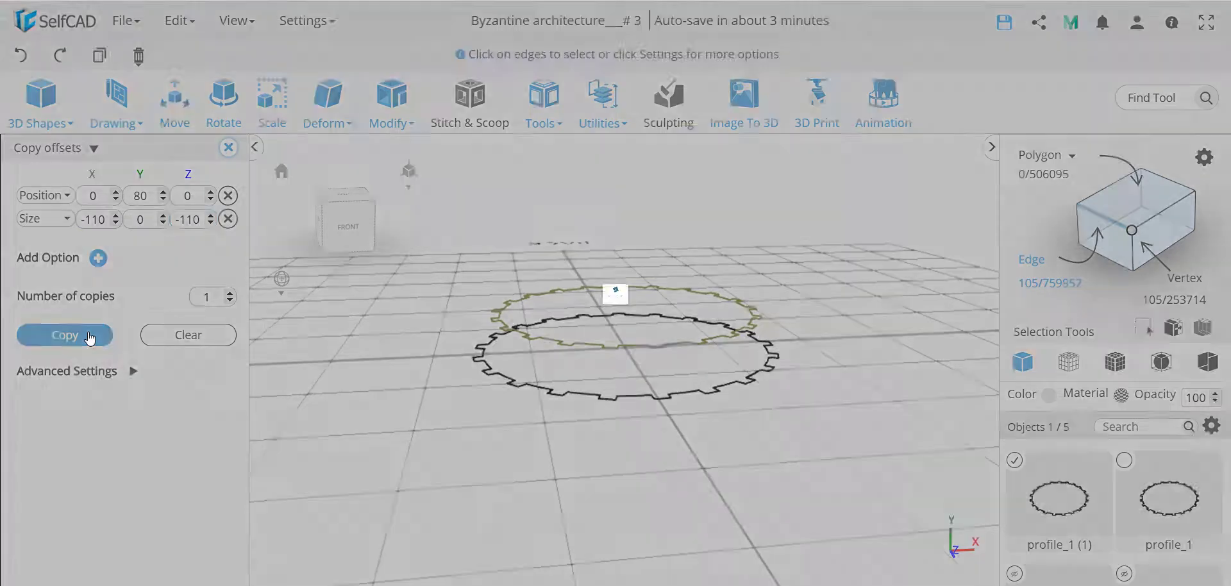
{"action": "scroll", "coordinate": [515, 354], "scroll_direction": "down", "scroll_amount": 2}
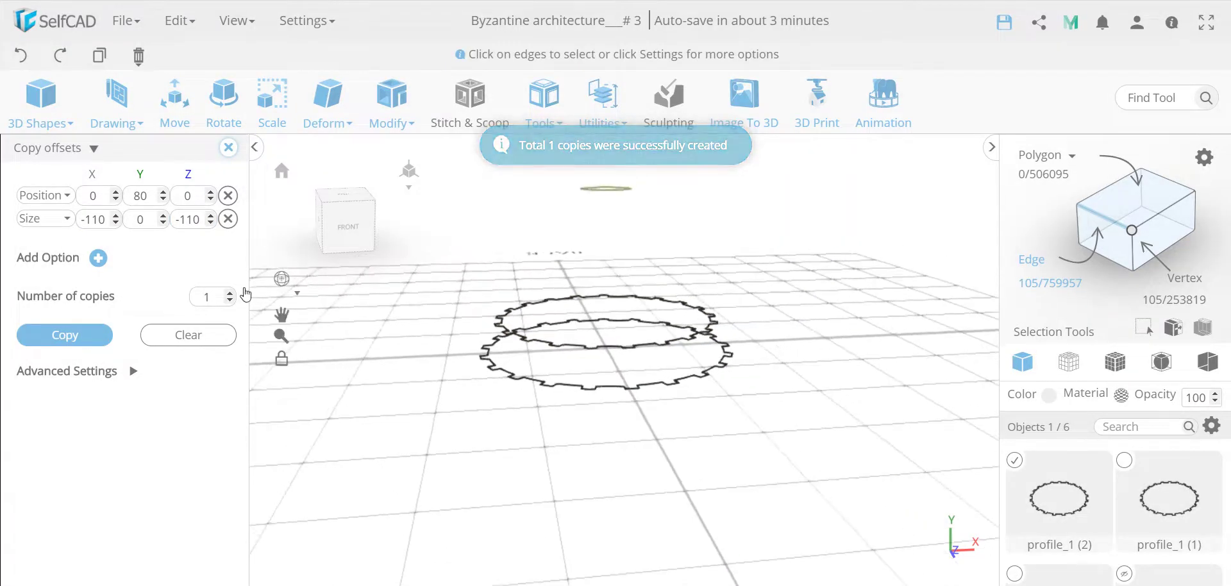
{"action": "left_click", "coordinate": [229, 147]}
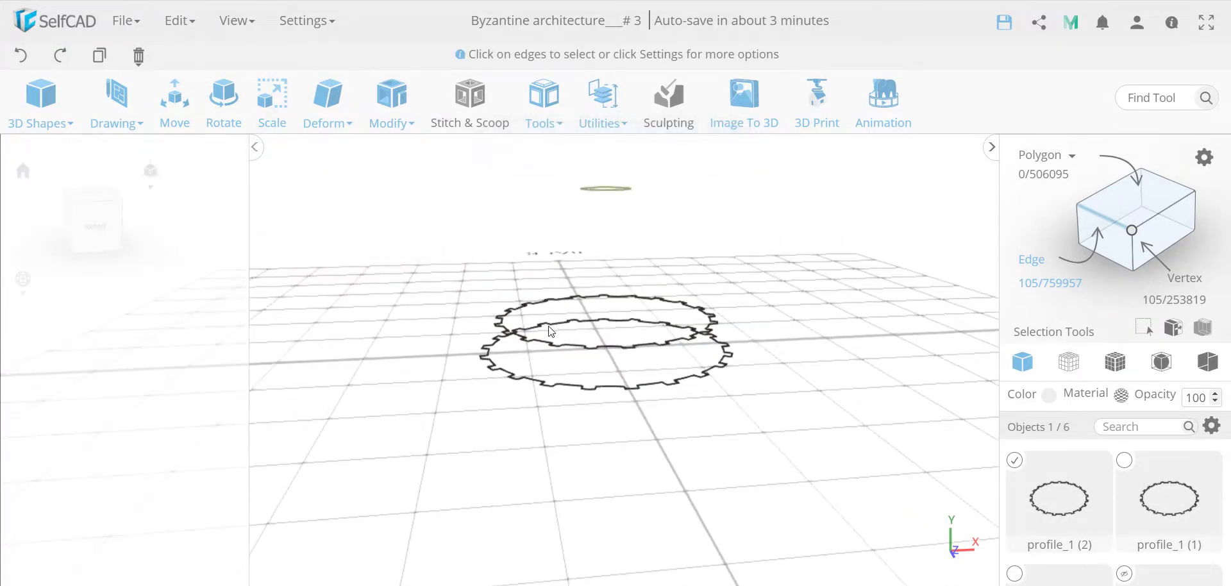
- Loft the three toothed profiles into a ribbed cone-shaped roof
{"action": "left_click", "coordinate": [614, 354], "text": "shift"}
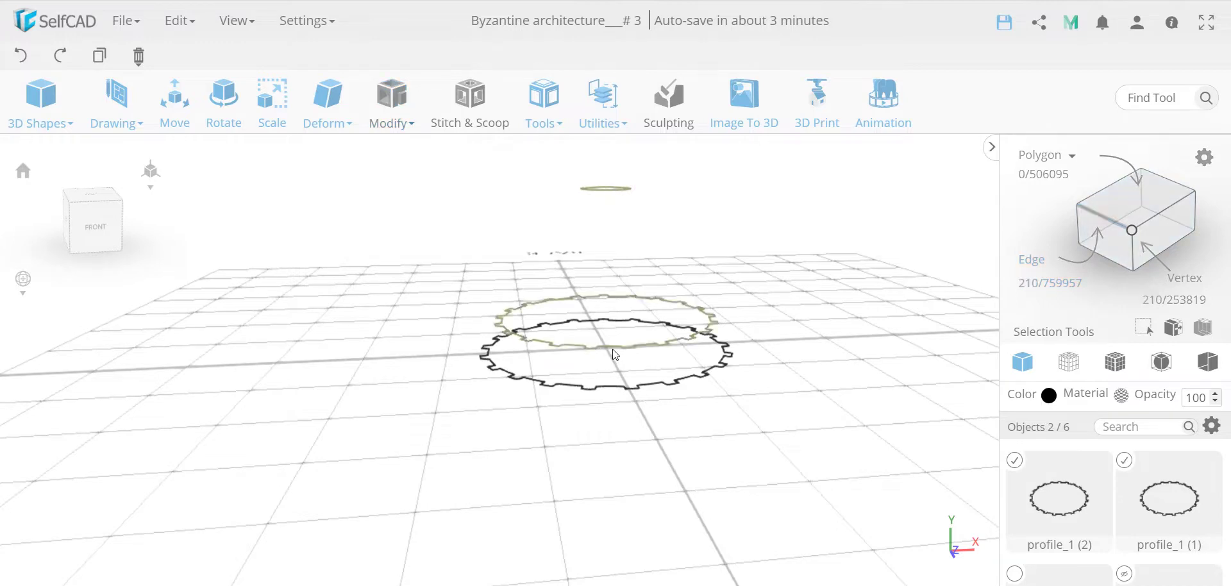
{"action": "left_click", "coordinate": [613, 388], "text": "shift"}
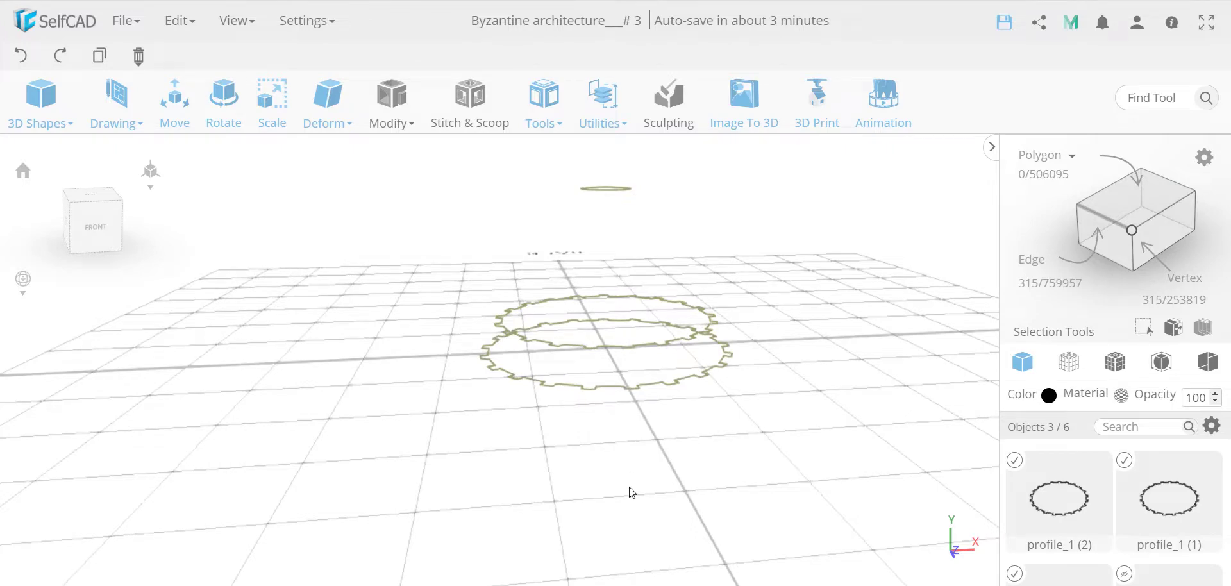
{"action": "left_click", "coordinate": [544, 103]}
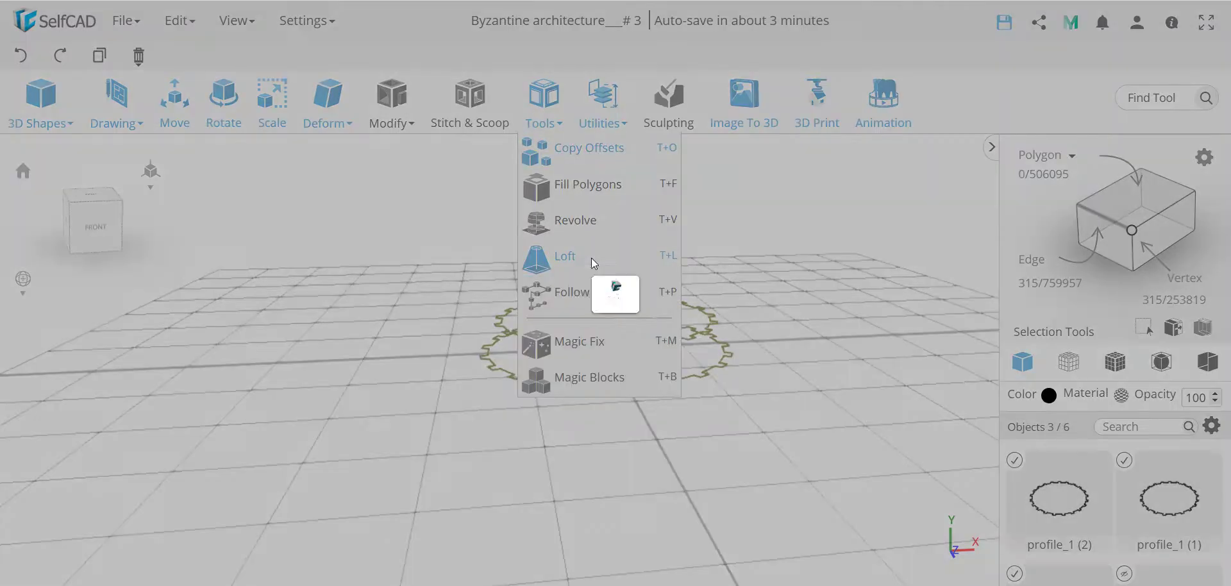
{"action": "left_click", "coordinate": [592, 258]}
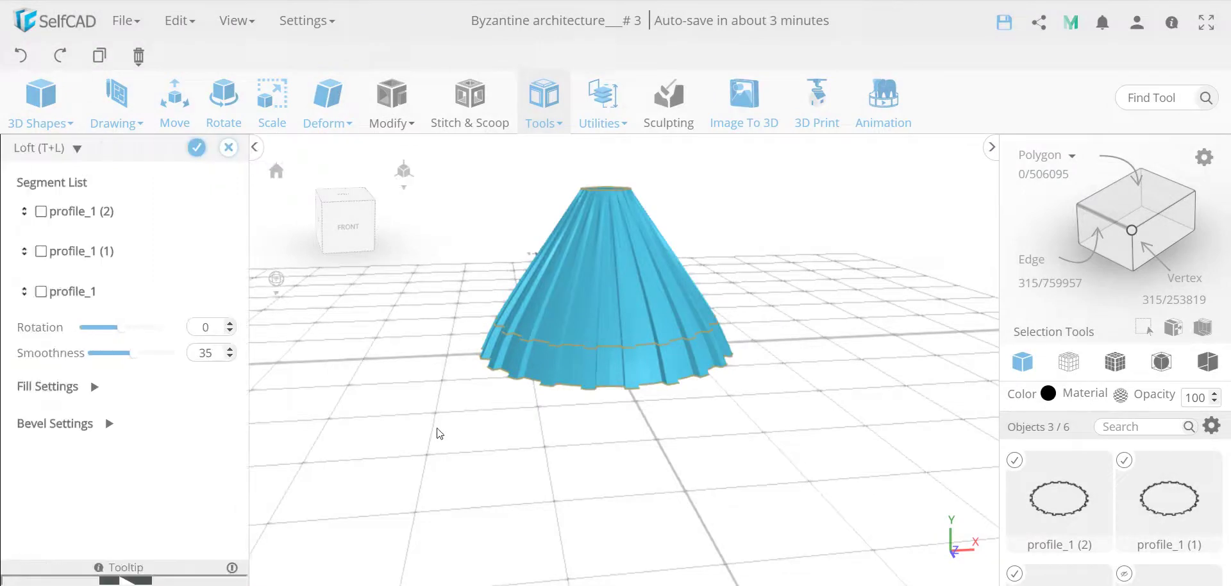
{"action": "left_click_drag", "start_coordinate": [481, 433], "coordinate": [477, 403]}
{"action": "scroll", "coordinate": [558, 388], "scroll_direction": "up", "scroll_amount": 5}
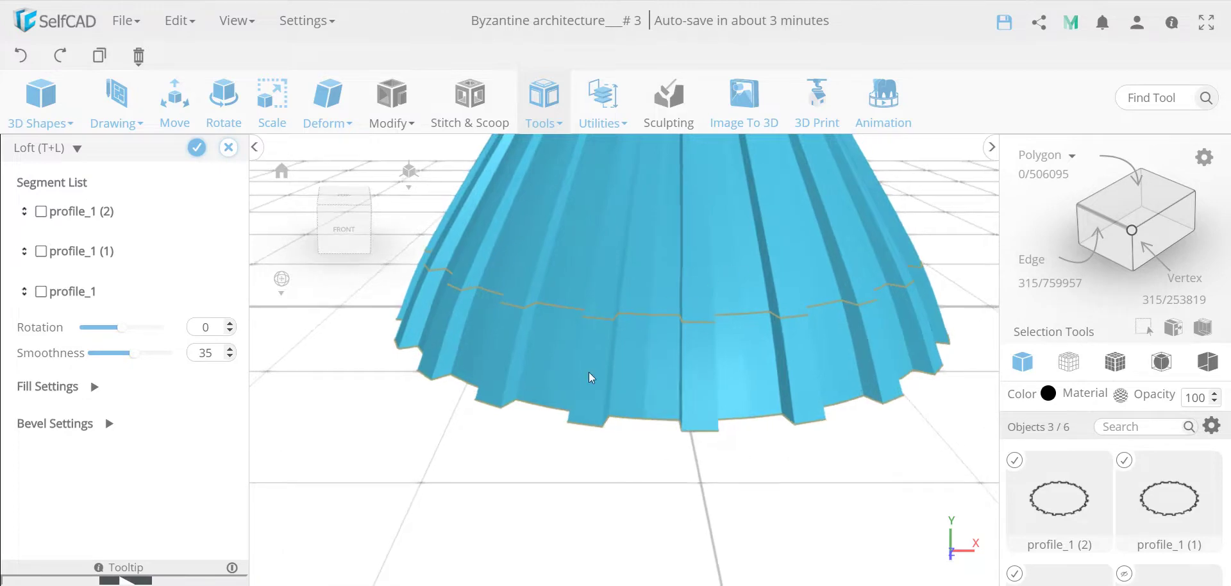
{"action": "scroll", "coordinate": [591, 377], "scroll_direction": "down", "scroll_amount": 5}
{"action": "scroll", "coordinate": [591, 377], "scroll_direction": "down", "scroll_amount": 2}
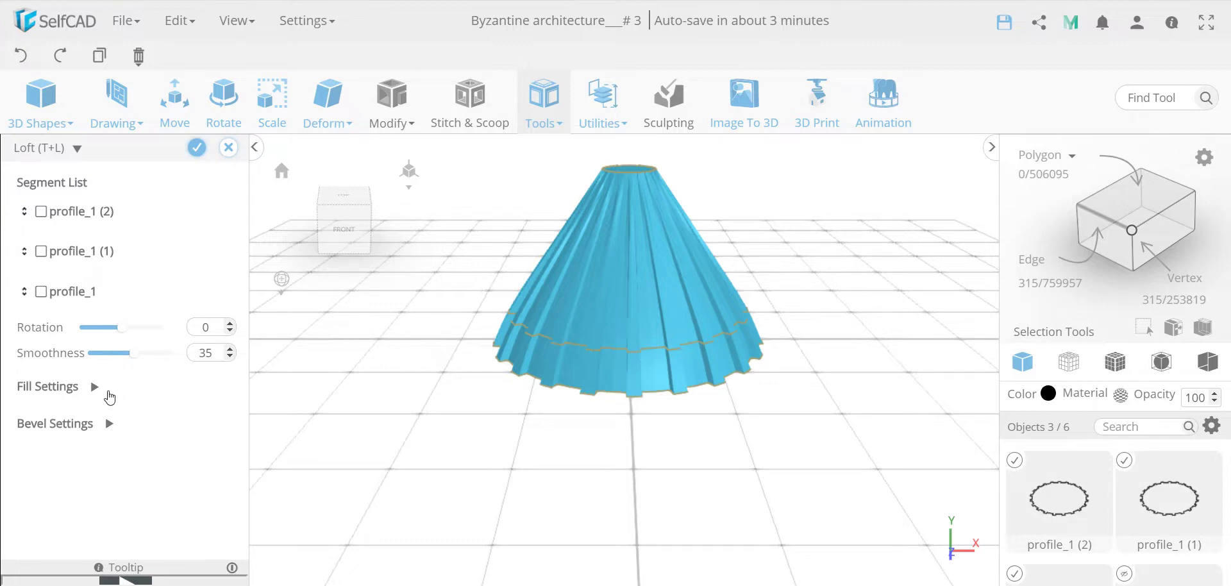
- Try a bevel offset of 1 on the loft and return it to 0
{"action": "left_click", "coordinate": [109, 423]}
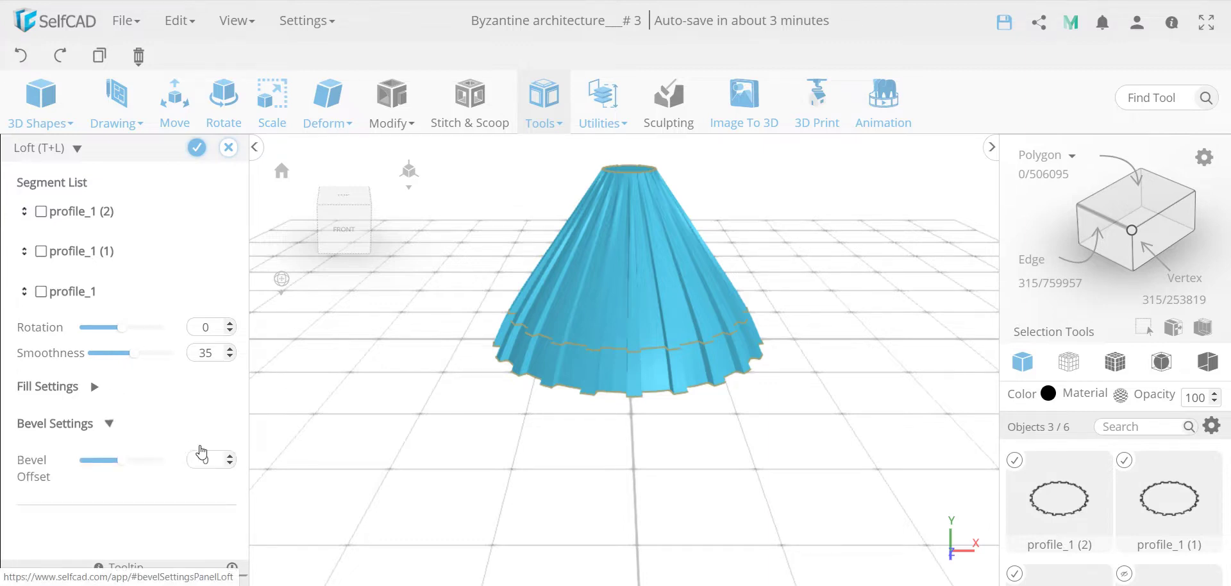
{"action": "left_click", "coordinate": [231, 456]}
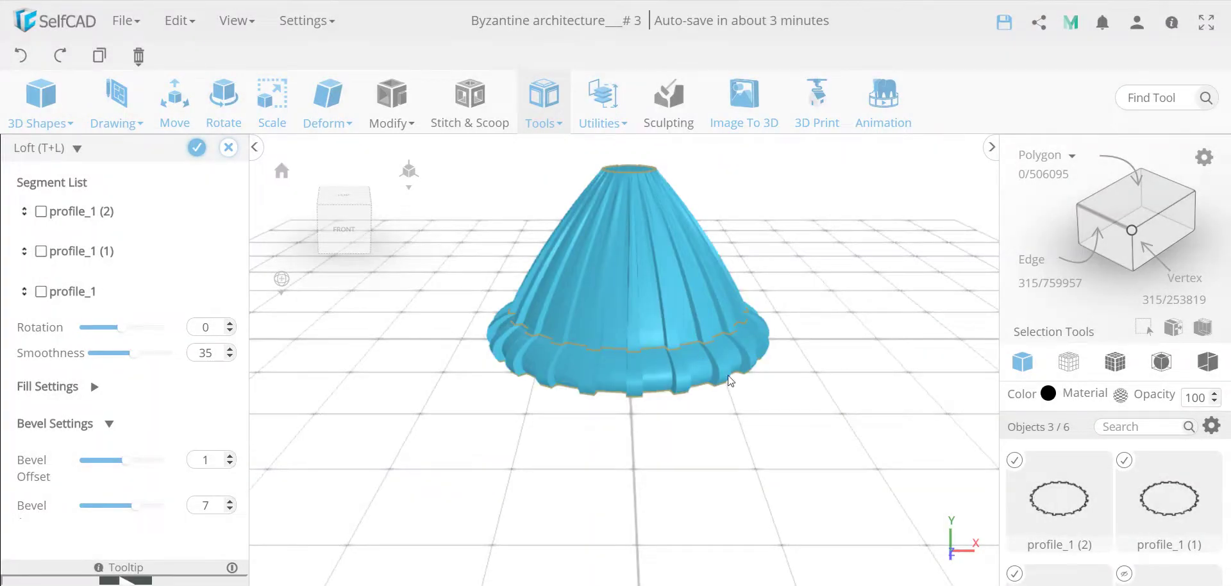
{"action": "scroll", "coordinate": [557, 366], "scroll_direction": "up", "scroll_amount": 2}
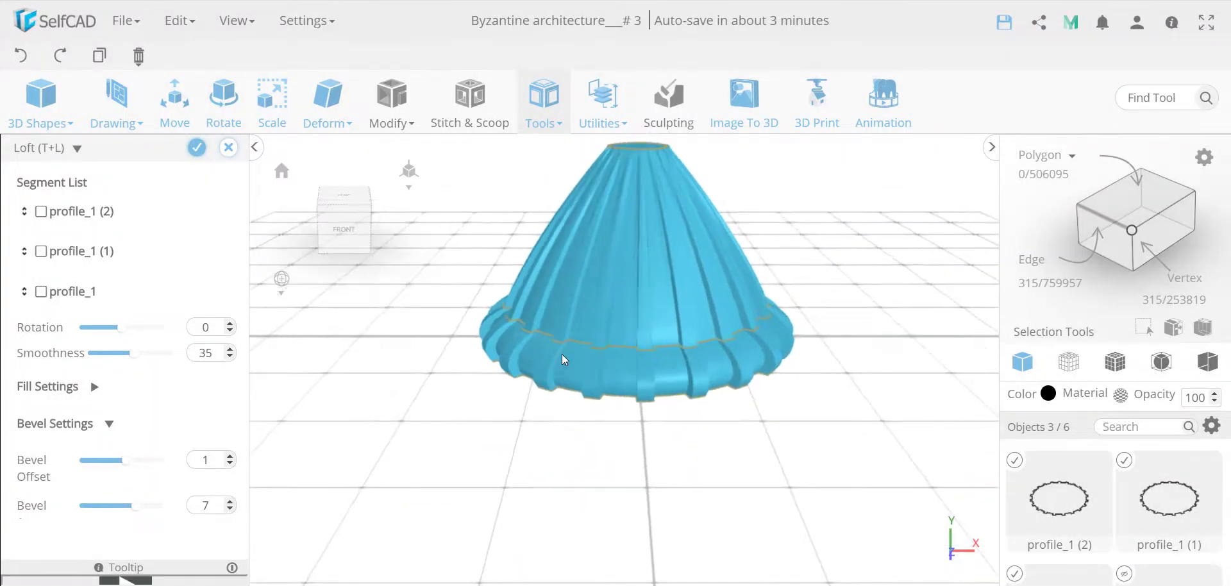
{"action": "double_click", "coordinate": [214, 461]}
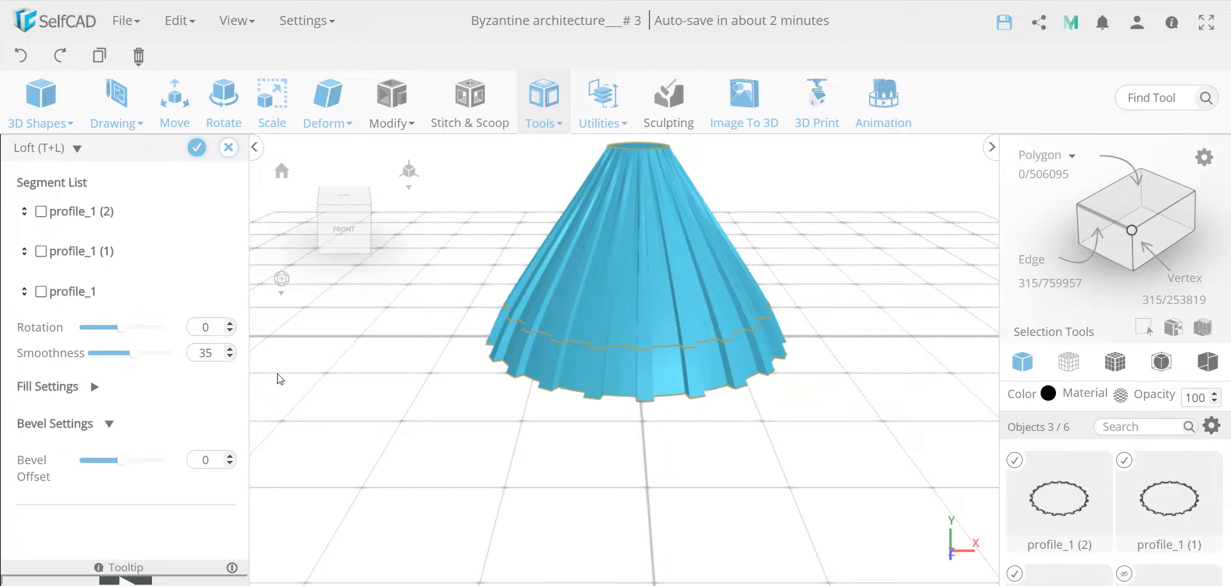
- Set the rotation of the middle loft segment, profile_1 (1), to 20
{"action": "left_click", "coordinate": [41, 251]}
{"action": "left_click", "coordinate": [231, 323]}
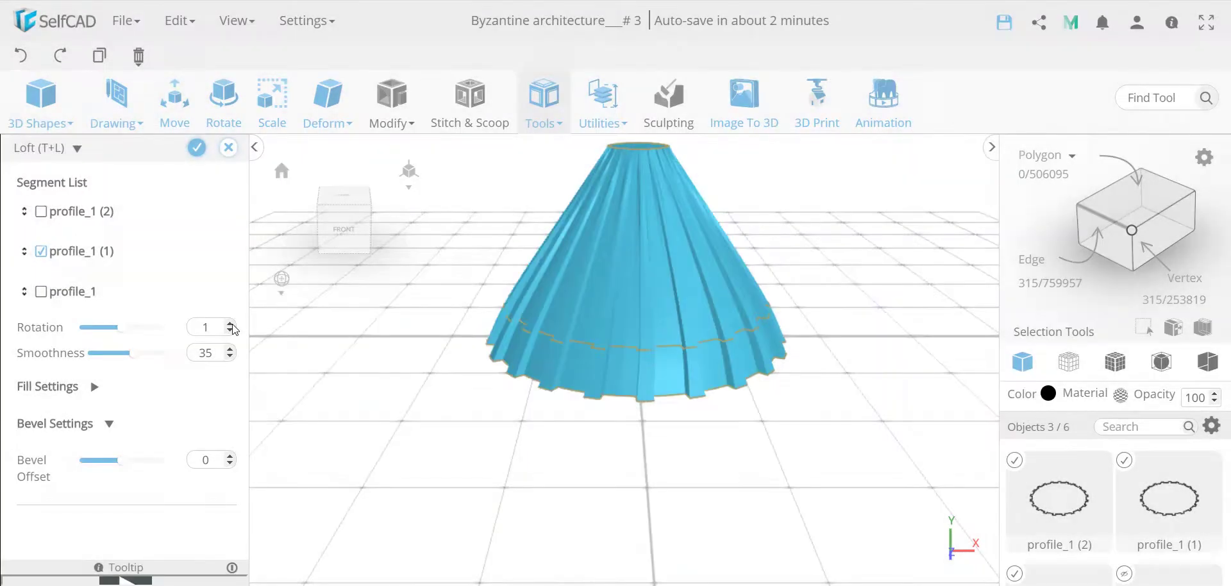
{"action": "double_click", "coordinate": [229, 329]}
{"action": "key", "text": "Return"}
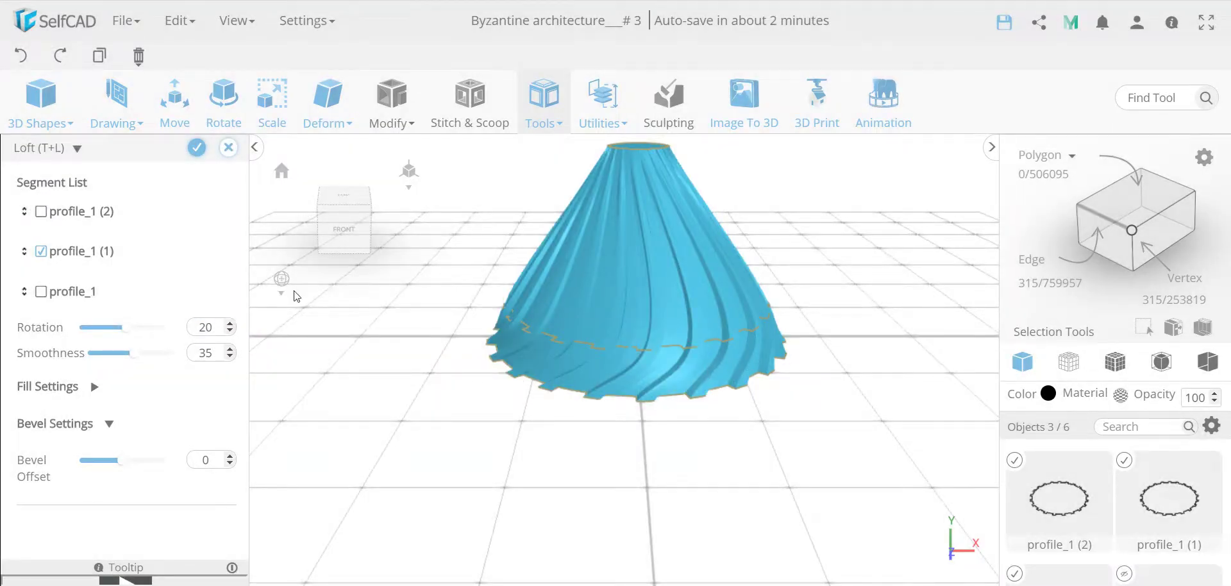
- Set the rotation of the topmost loft segment, profile_1 (2), to -20 and inspect the loft's underside
{"action": "left_click", "coordinate": [41, 213]}
{"action": "double_click", "coordinate": [206, 327]}
{"action": "type", "text": "-20"}
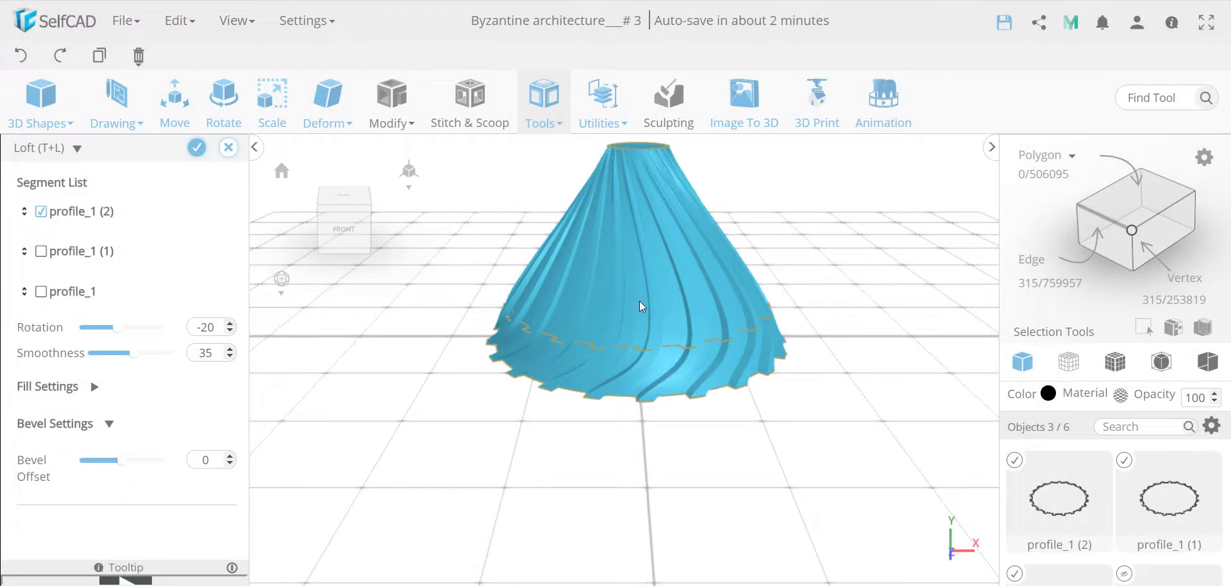
{"action": "scroll", "coordinate": [641, 307], "scroll_direction": "up", "scroll_amount": 3}
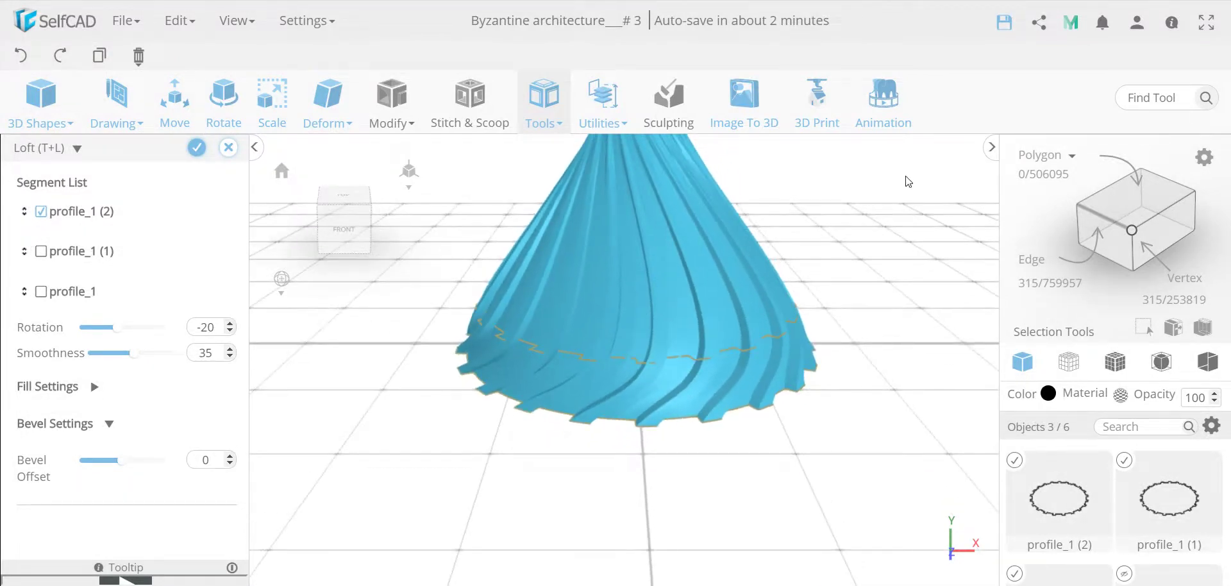
{"action": "right_click_drag", "start_coordinate": [872, 228], "coordinate": [869, 192]}
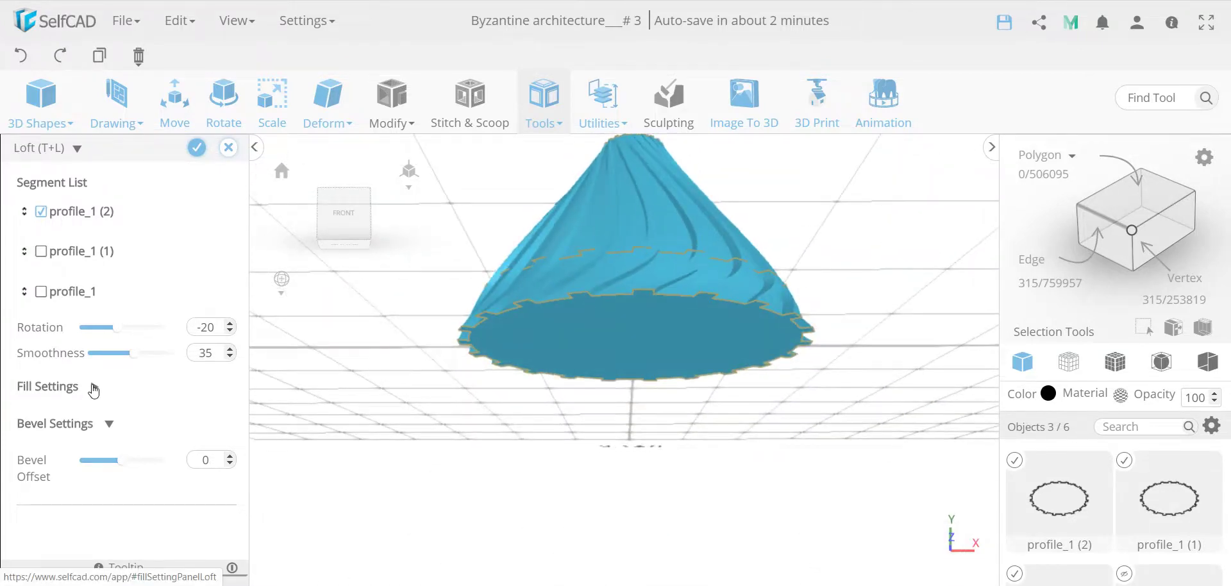
- Turn off Fill First and Fill Last so the loft is open at both ends
{"action": "left_click", "coordinate": [94, 389]}
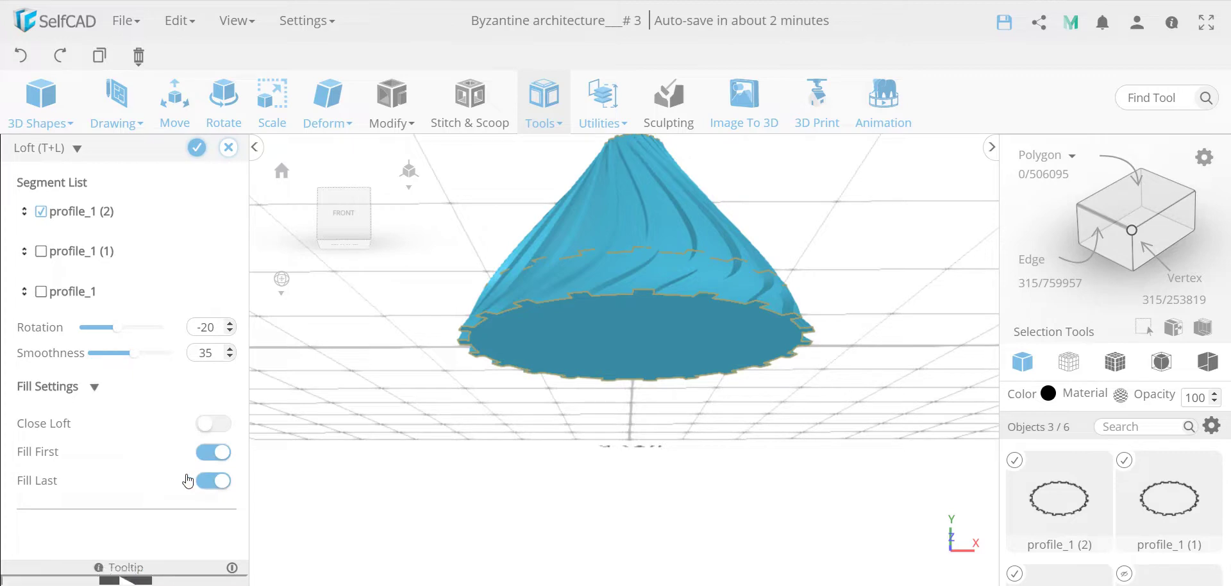
{"action": "left_click", "coordinate": [209, 451]}
{"action": "left_click", "coordinate": [206, 480]}
{"action": "left_click_drag", "start_coordinate": [502, 480], "coordinate": [499, 431]}
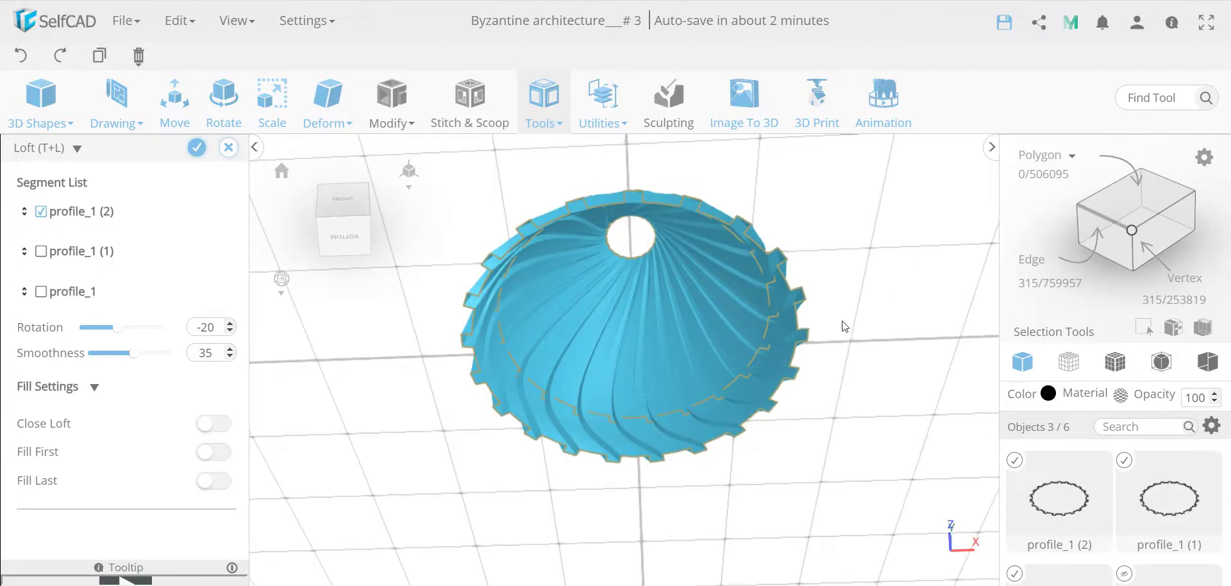
- Try Close Loft on the twisted roof and inspect it from outside and below
{"action": "left_click", "coordinate": [215, 424]}
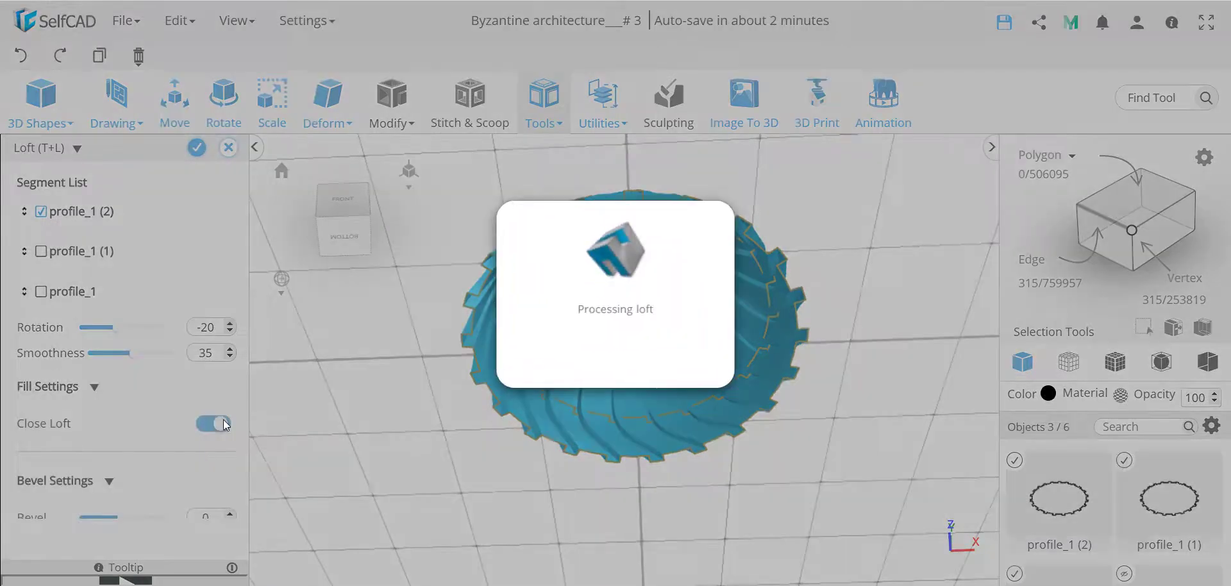
{"action": "left_click_drag", "start_coordinate": [491, 484], "coordinate": [577, 557]}
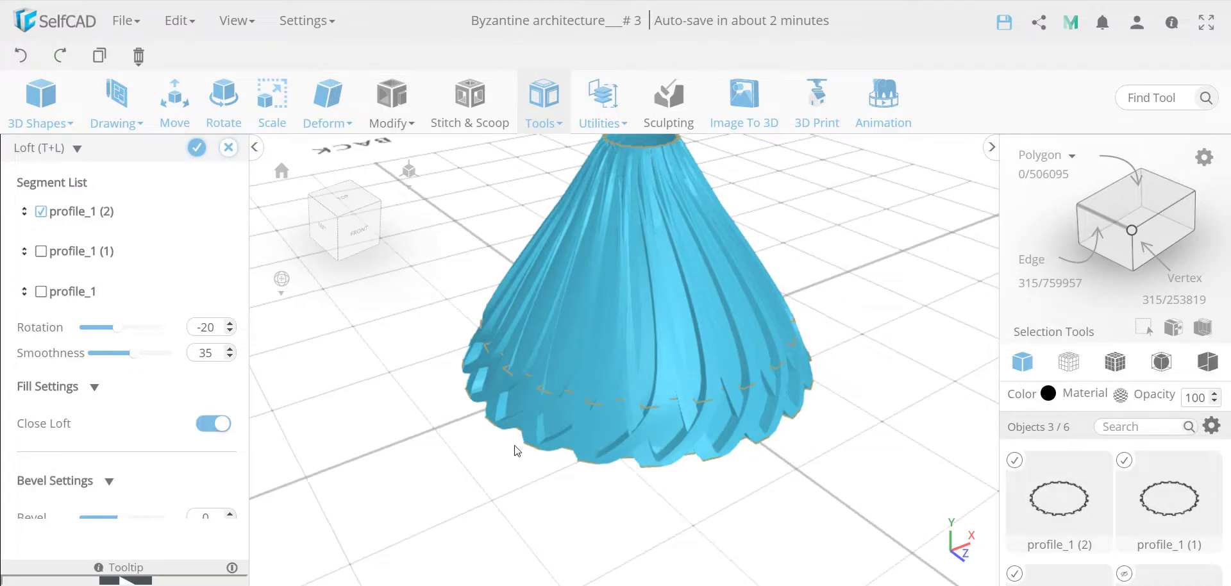
{"action": "left_click_drag", "start_coordinate": [536, 483], "coordinate": [417, 353]}
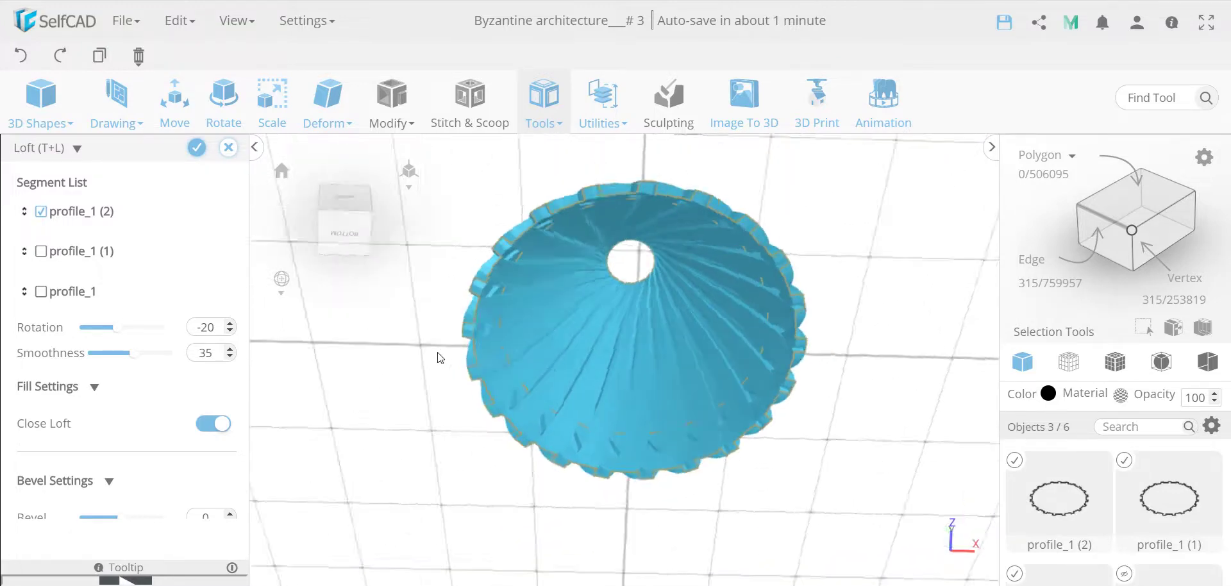
{"action": "left_click_drag", "start_coordinate": [422, 484], "coordinate": [423, 551]}
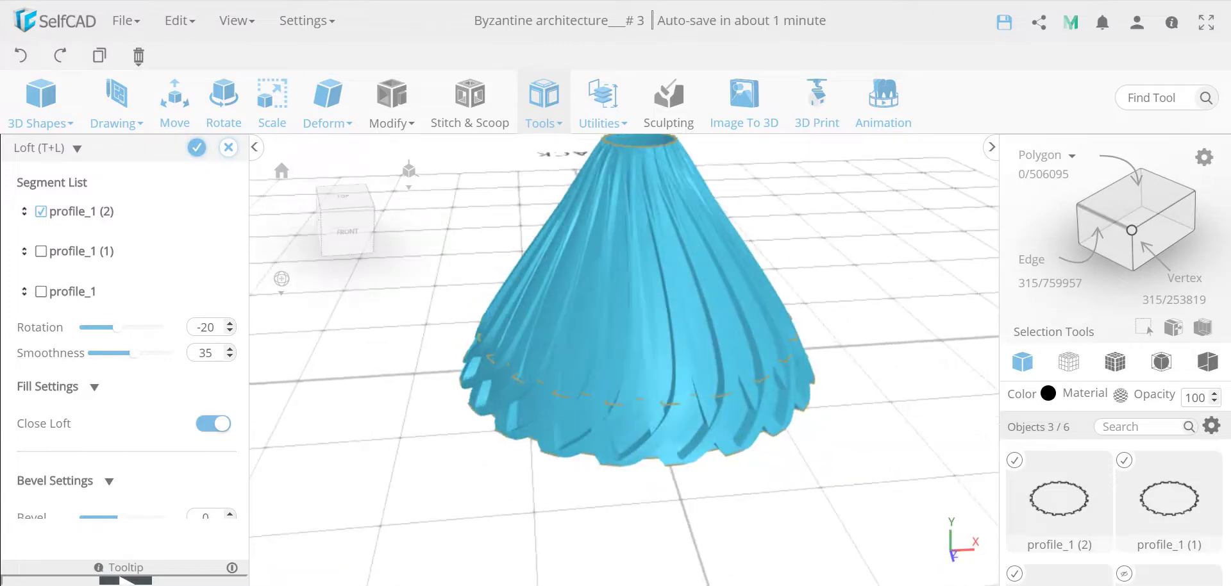
{"action": "left_click_drag", "start_coordinate": [415, 495], "coordinate": [408, 515]}
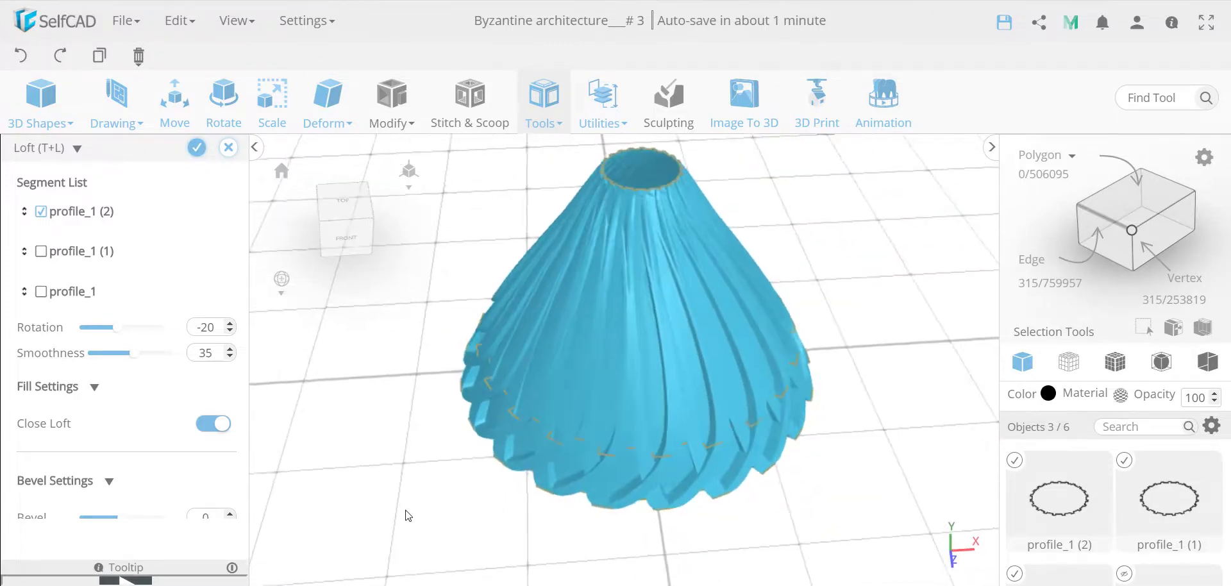
- Turn off Close Loft and discard the loft, keeping only the three toothed profiles
{"action": "left_click", "coordinate": [204, 425]}
{"action": "left_click_drag", "start_coordinate": [428, 479], "coordinate": [406, 453]}
{"action": "left_click", "coordinate": [224, 150]}
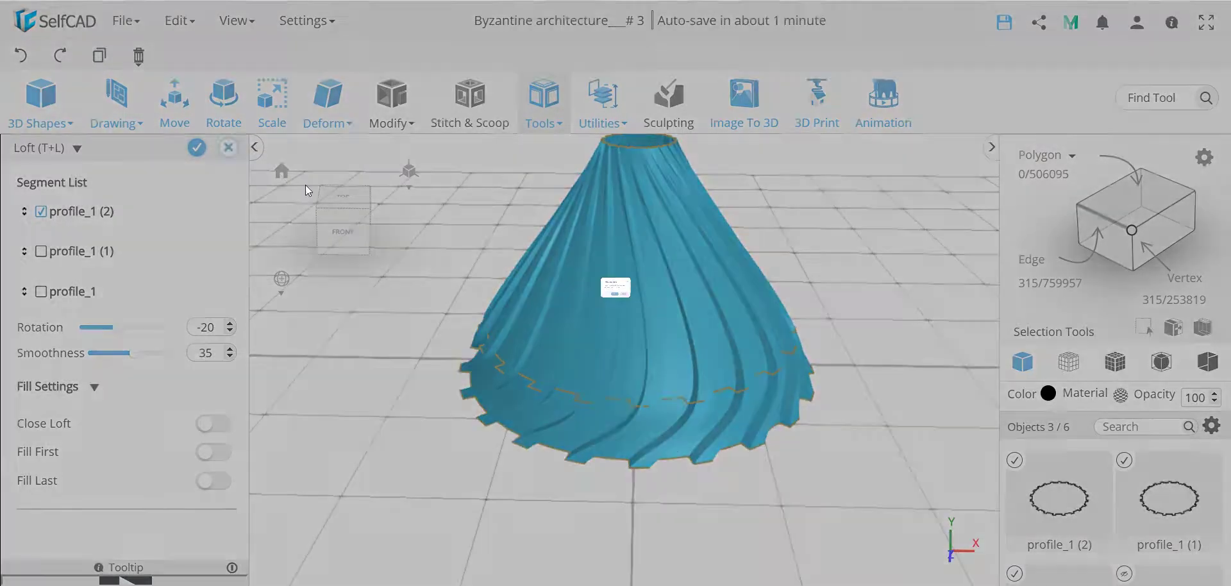
{"action": "left_click", "coordinate": [608, 347]}
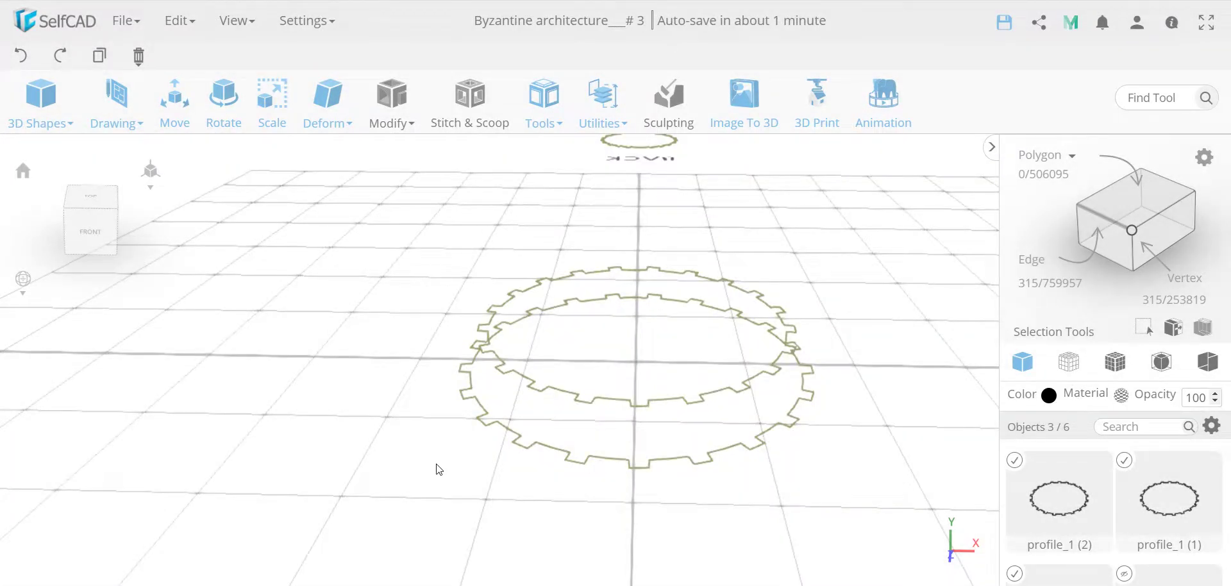
- Move the middle toothed profile, profile_1 (1), up to a Y position of 35
{"action": "left_click", "coordinate": [438, 470]}
{"action": "left_click", "coordinate": [603, 402]}
{"action": "left_click", "coordinate": [174, 122]}
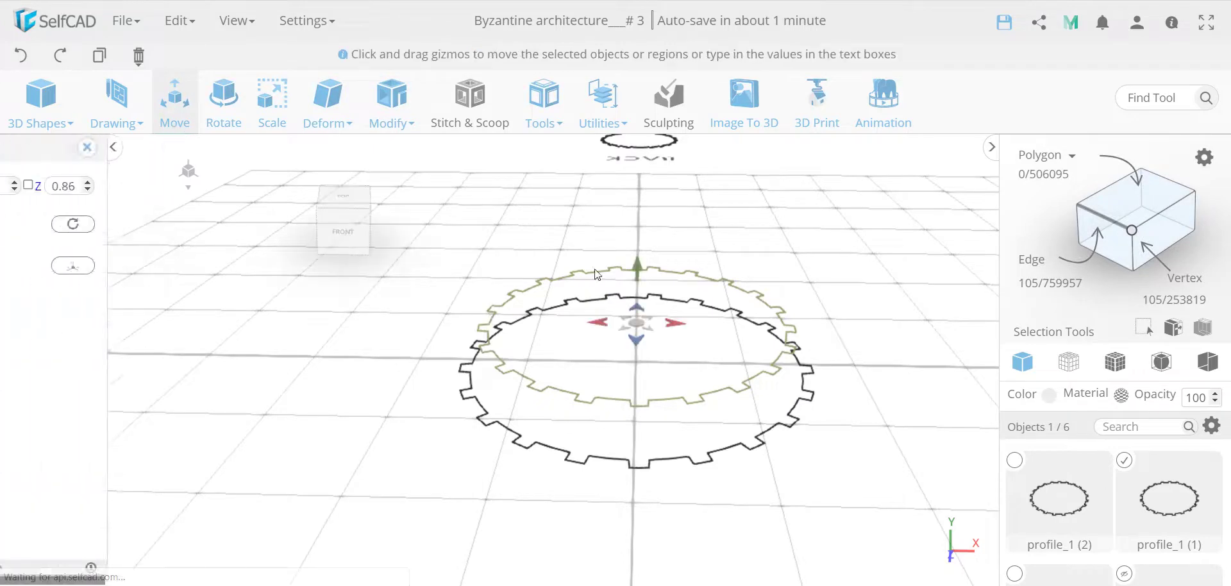
{"action": "left_click_drag", "start_coordinate": [639, 269], "coordinate": [639, 241]}
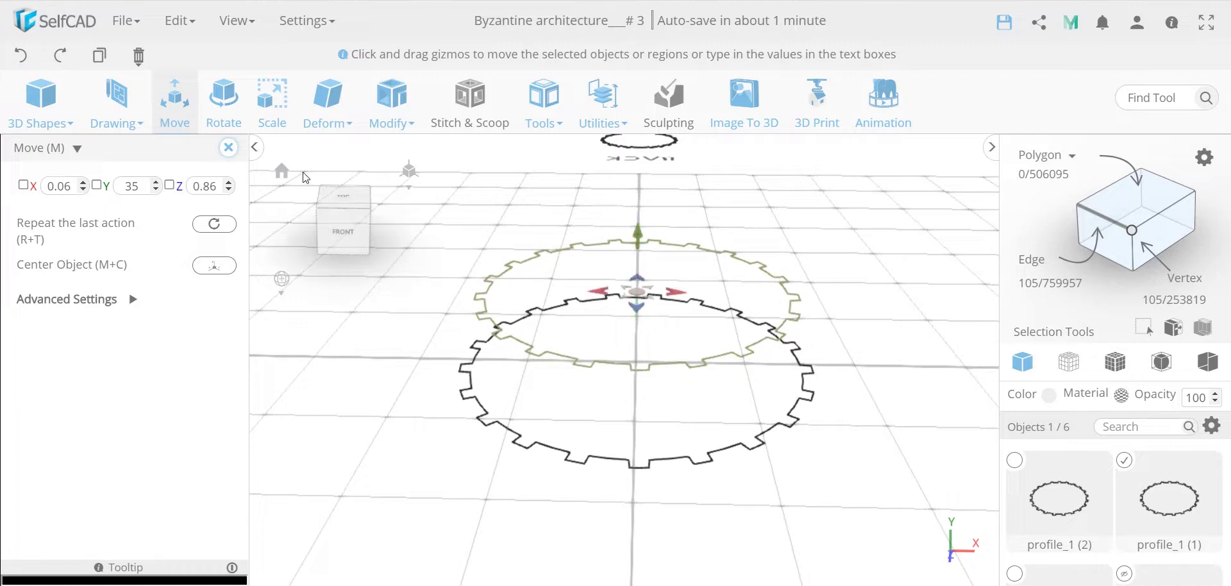
{"action": "key", "text": "Escape"}
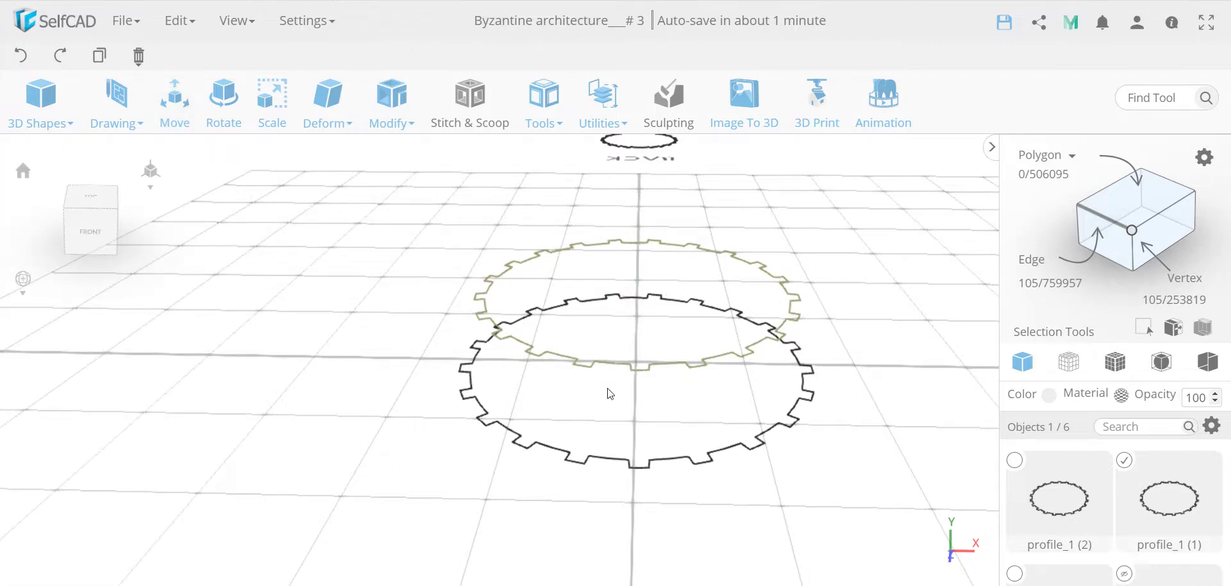
- Add the top and bottom toothed profiles to the selection and loft all three
{"action": "left_click", "coordinate": [651, 149], "text": "shift"}
{"action": "left_click", "coordinate": [550, 449], "text": "shift"}
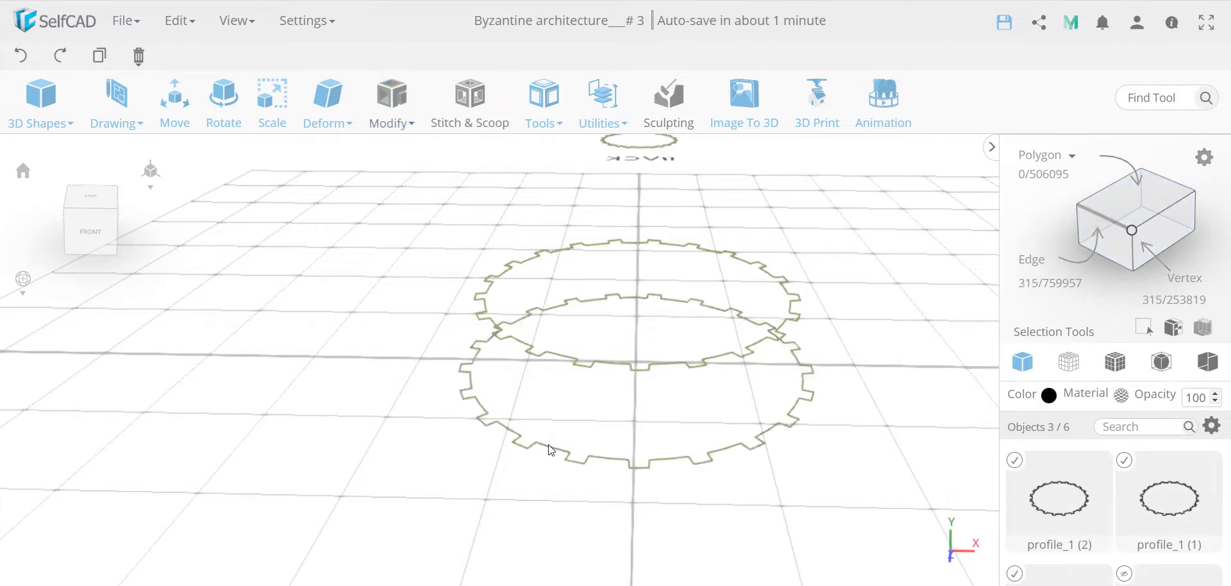
{"action": "left_click", "coordinate": [544, 105]}
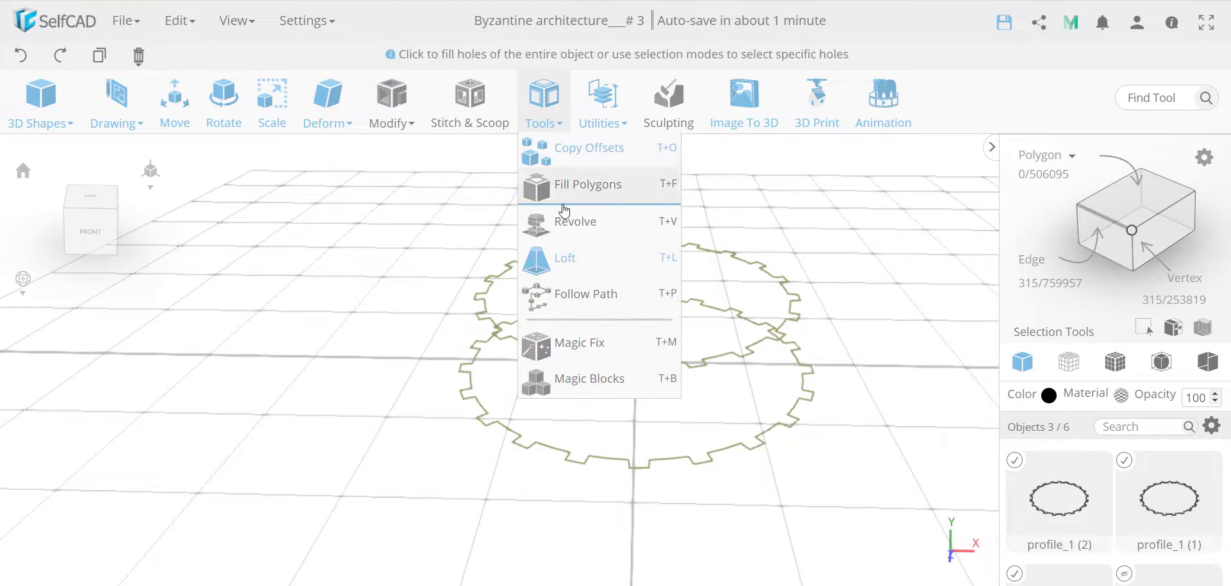
{"action": "left_click", "coordinate": [569, 258]}
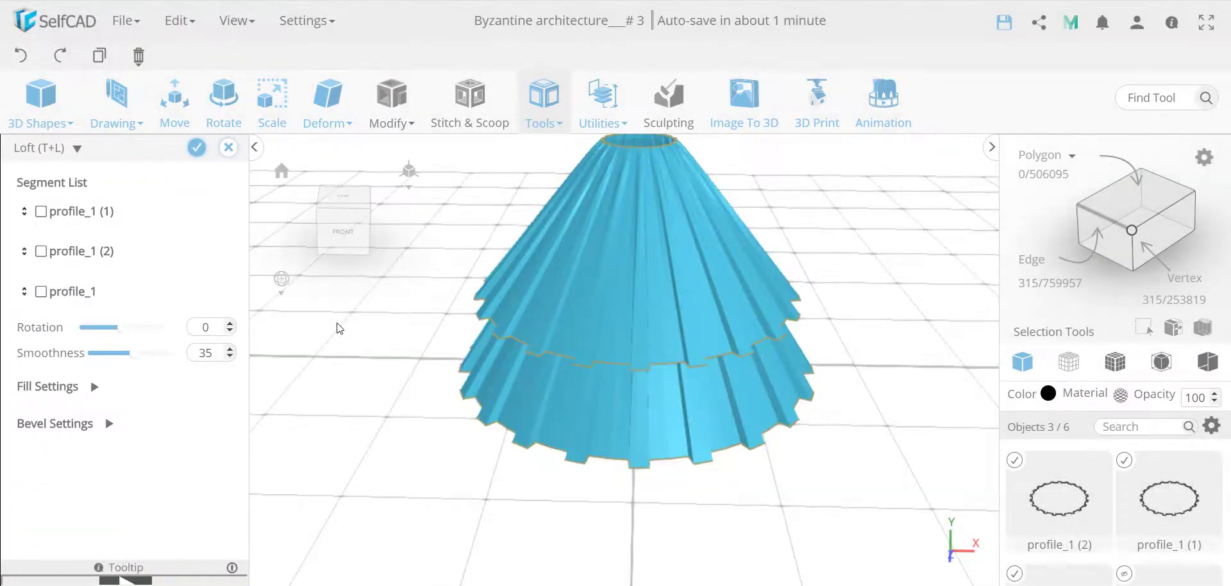
{"action": "right_click_drag", "start_coordinate": [476, 485], "coordinate": [500, 480]}
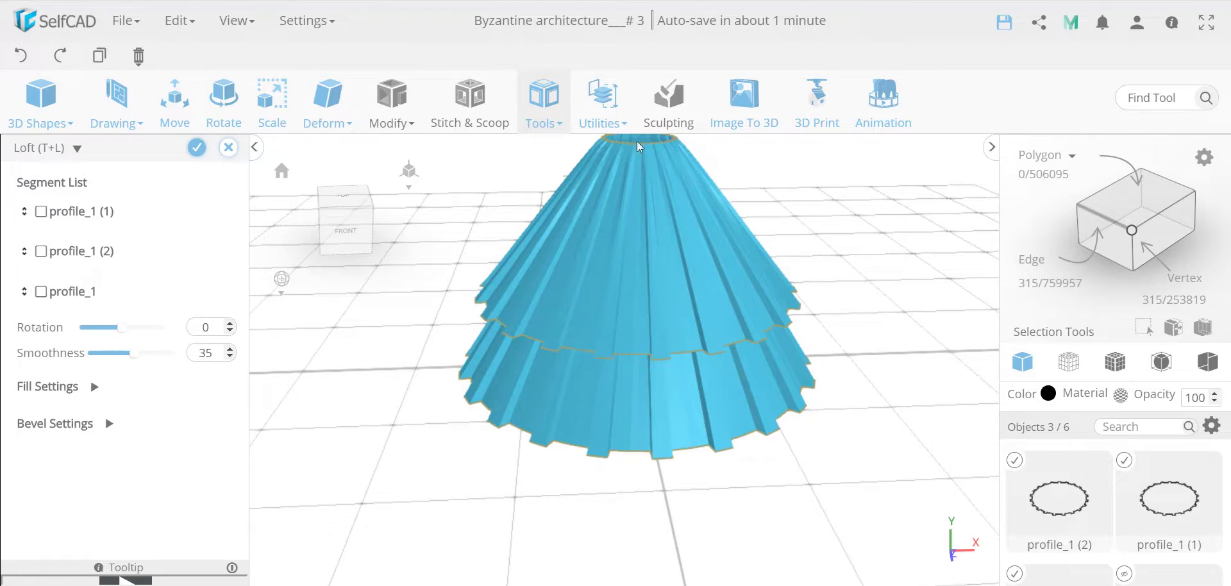
{"action": "left_click_drag", "start_coordinate": [565, 524], "coordinate": [525, 517]}
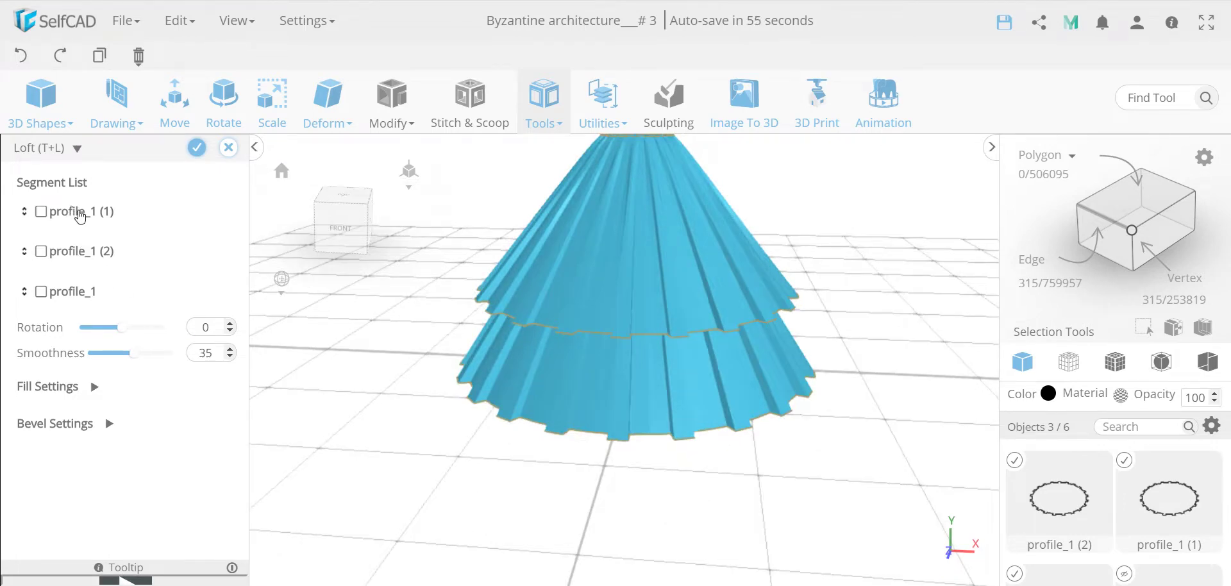
- Place profile_1 (1) between profile_1 (2) and profile_1 in the loft order, turn on Close Loft and inspect the inside
{"action": "left_click_drag", "start_coordinate": [80, 217], "coordinate": [79, 268]}
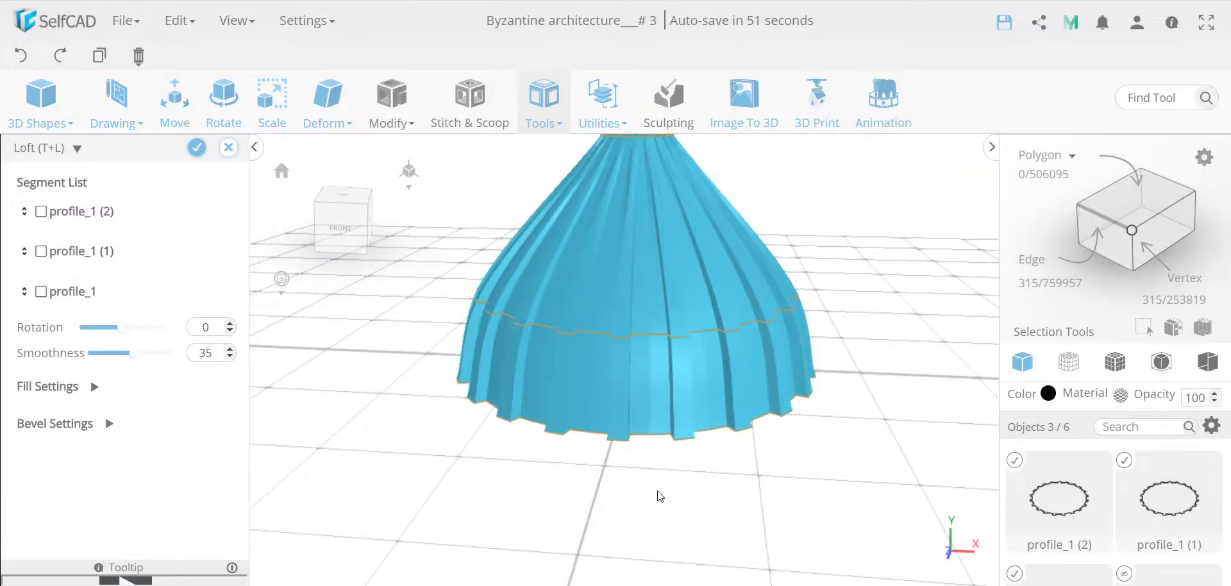
{"action": "left_click_drag", "start_coordinate": [638, 508], "coordinate": [442, 434]}
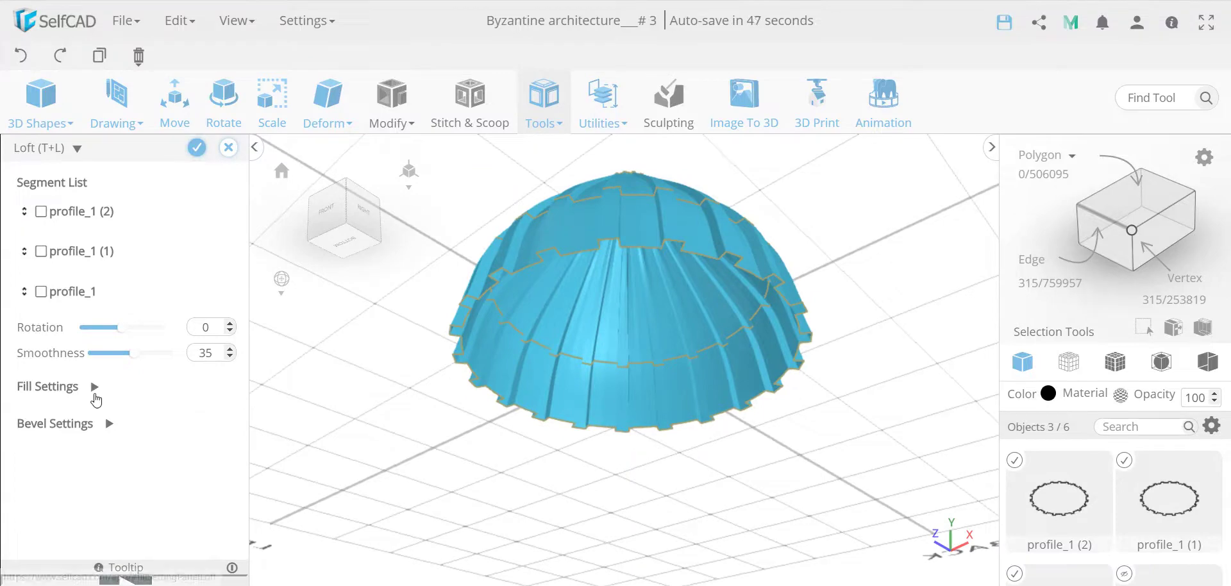
{"action": "left_click", "coordinate": [95, 388]}
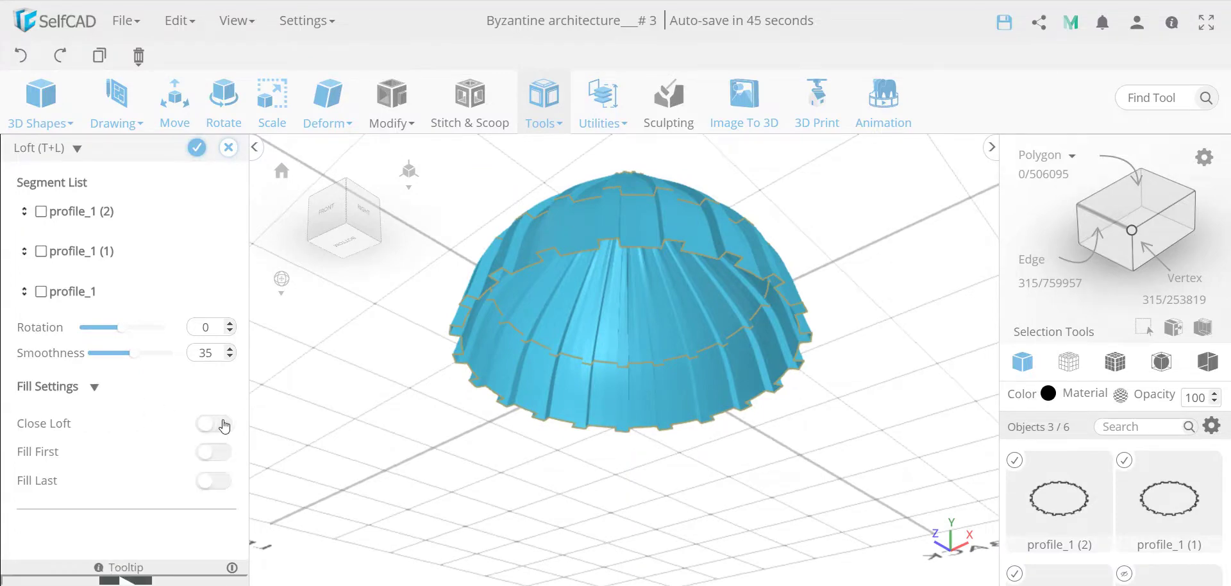
{"action": "left_click", "coordinate": [218, 424]}
{"action": "left_click_drag", "start_coordinate": [453, 454], "coordinate": [756, 336]}
{"action": "scroll", "coordinate": [657, 312], "scroll_direction": "up", "scroll_amount": 10}
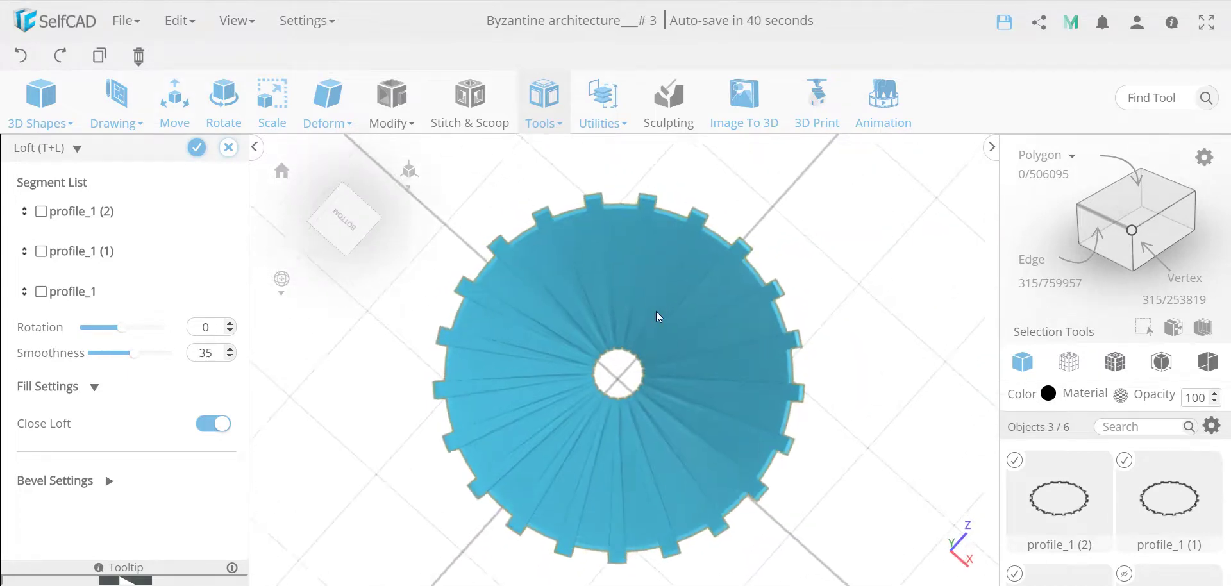
{"action": "left_click_drag", "start_coordinate": [656, 311], "coordinate": [624, 317]}
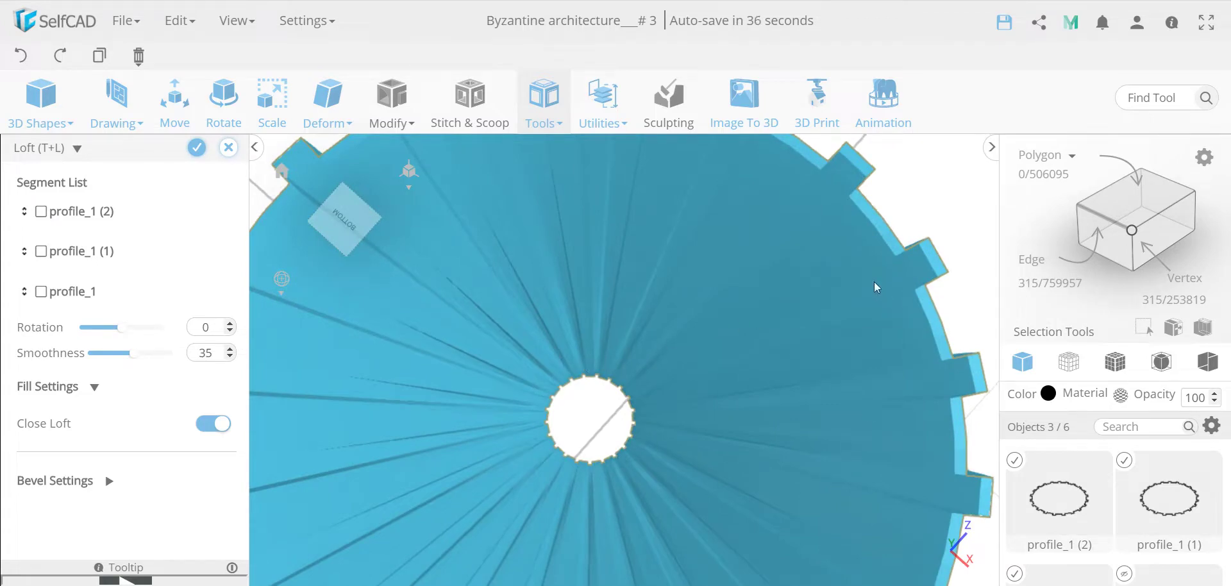
{"action": "scroll", "coordinate": [828, 218], "scroll_direction": "up", "scroll_amount": 5}
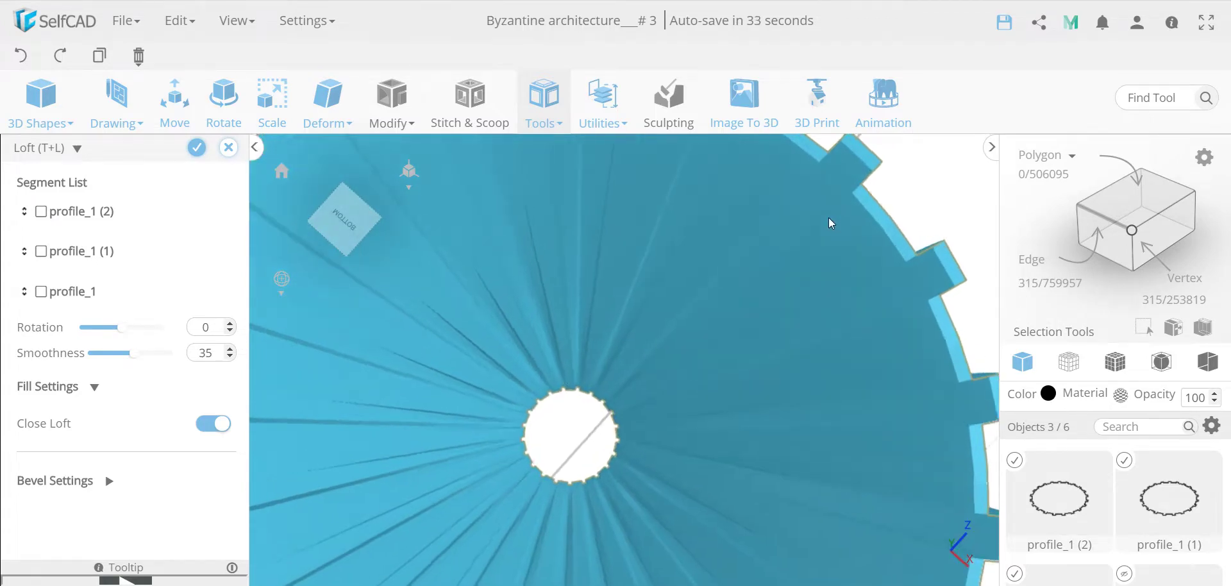
{"action": "scroll", "coordinate": [829, 217], "scroll_direction": "up", "scroll_amount": 2}
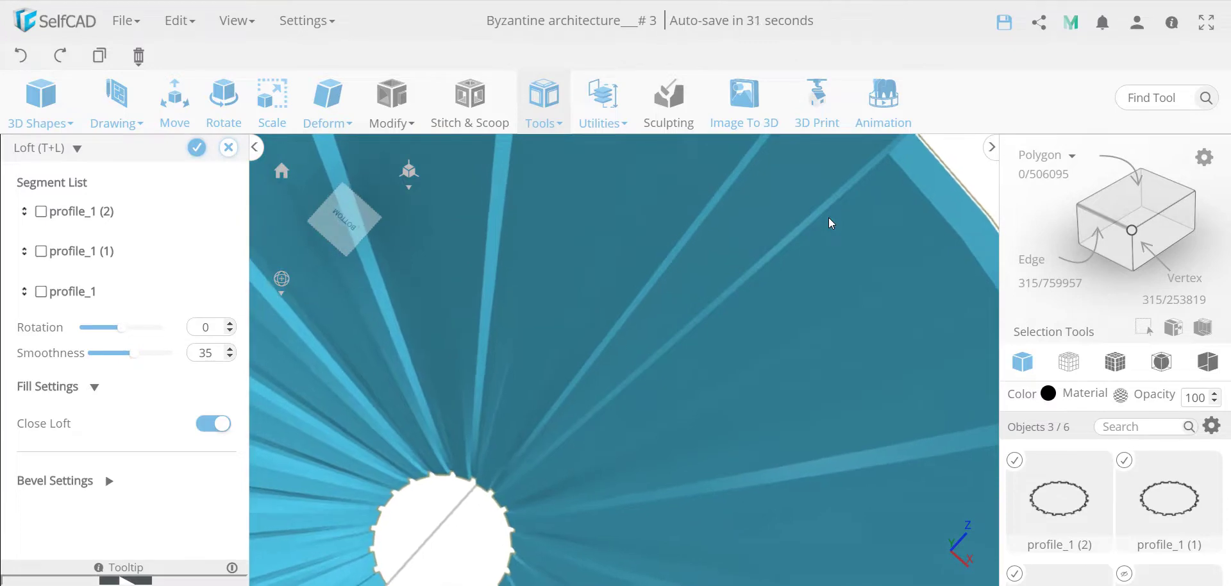
{"action": "scroll", "coordinate": [769, 342], "scroll_direction": "down", "scroll_amount": 6}
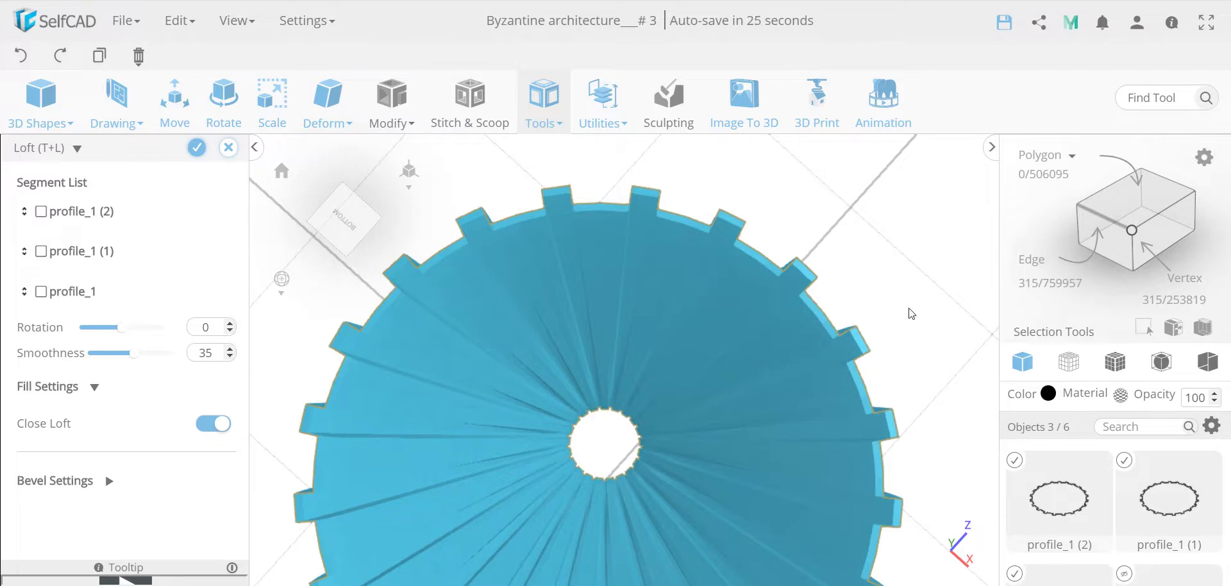
{"action": "left_click_drag", "start_coordinate": [918, 269], "coordinate": [864, 361]}
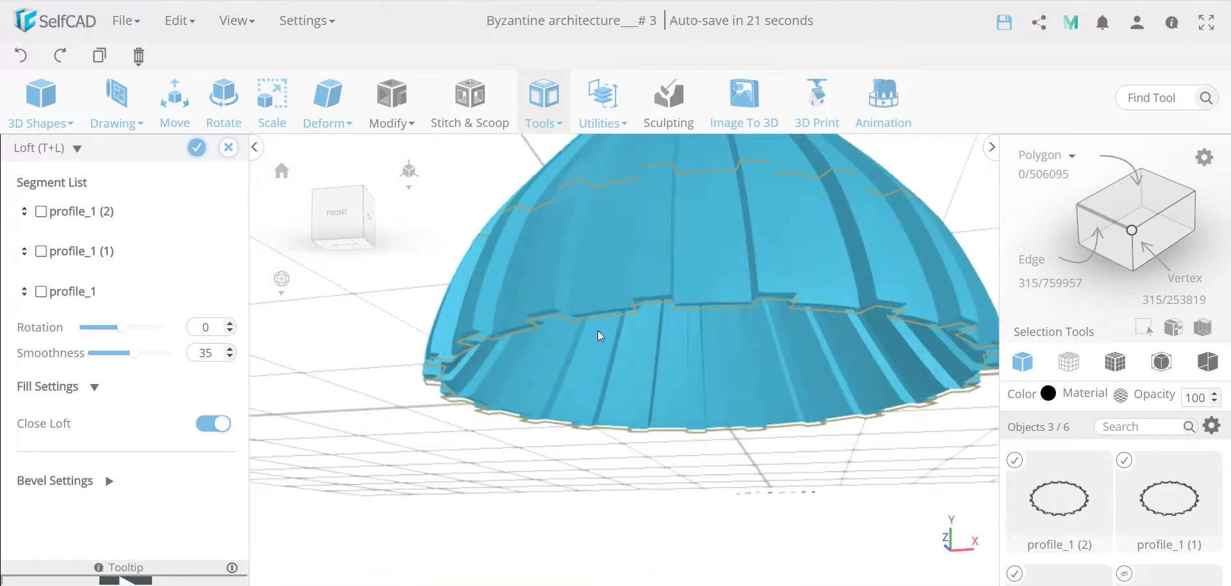
- Discard the closed loft and deselect the three profiles
{"action": "left_click", "coordinate": [228, 147]}
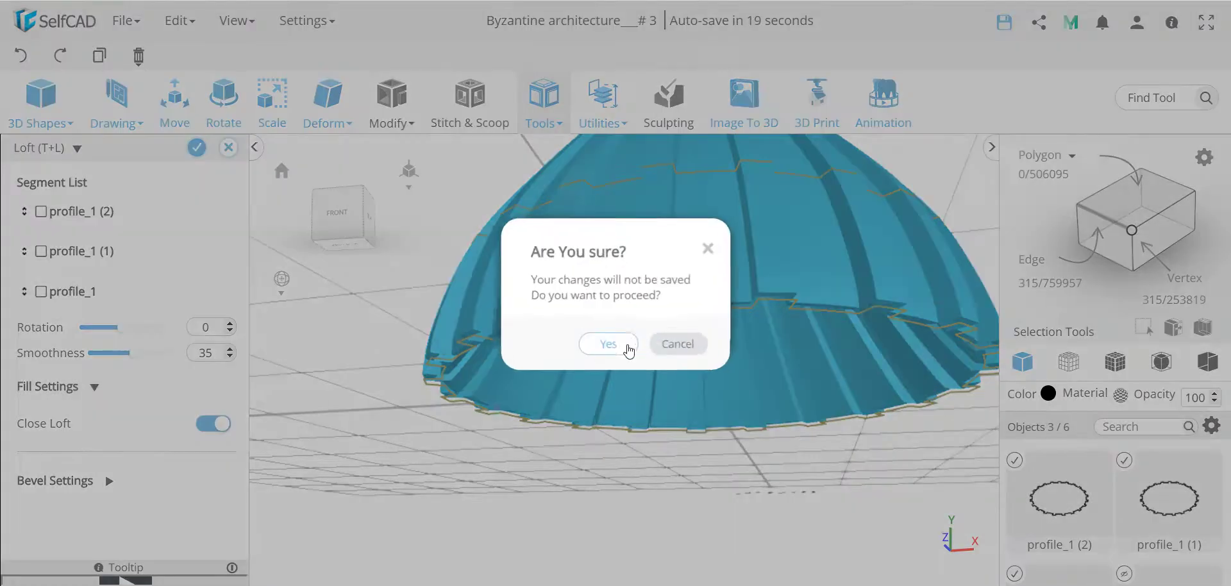
{"action": "left_click", "coordinate": [606, 347]}
{"action": "scroll", "coordinate": [594, 474], "scroll_direction": "down", "scroll_amount": 5}
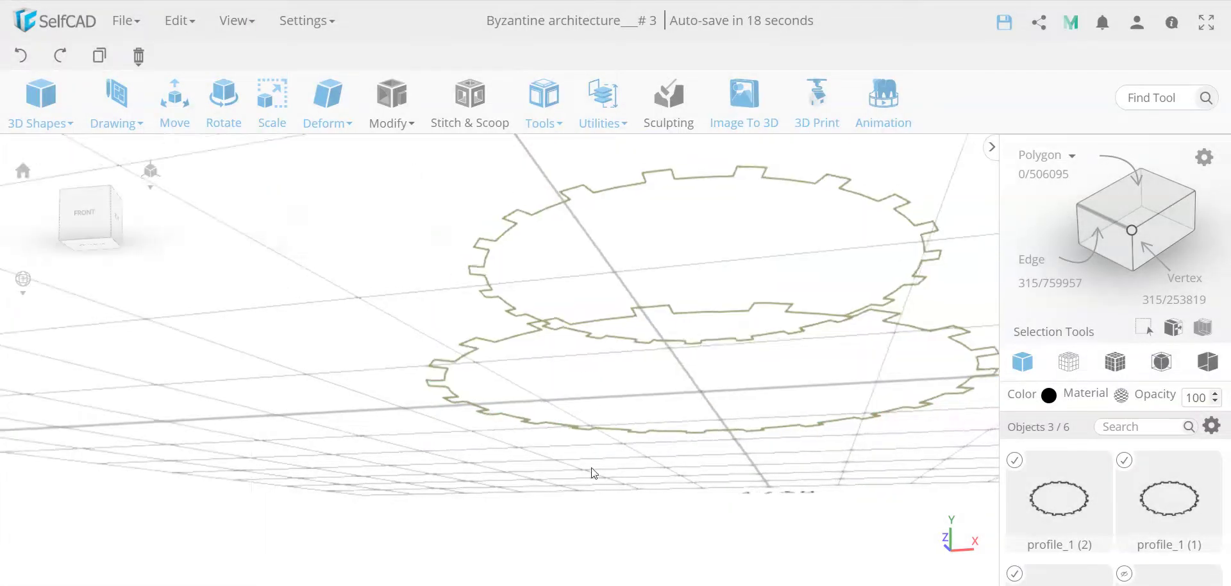
{"action": "left_click_drag", "start_coordinate": [772, 355], "coordinate": [756, 403]}
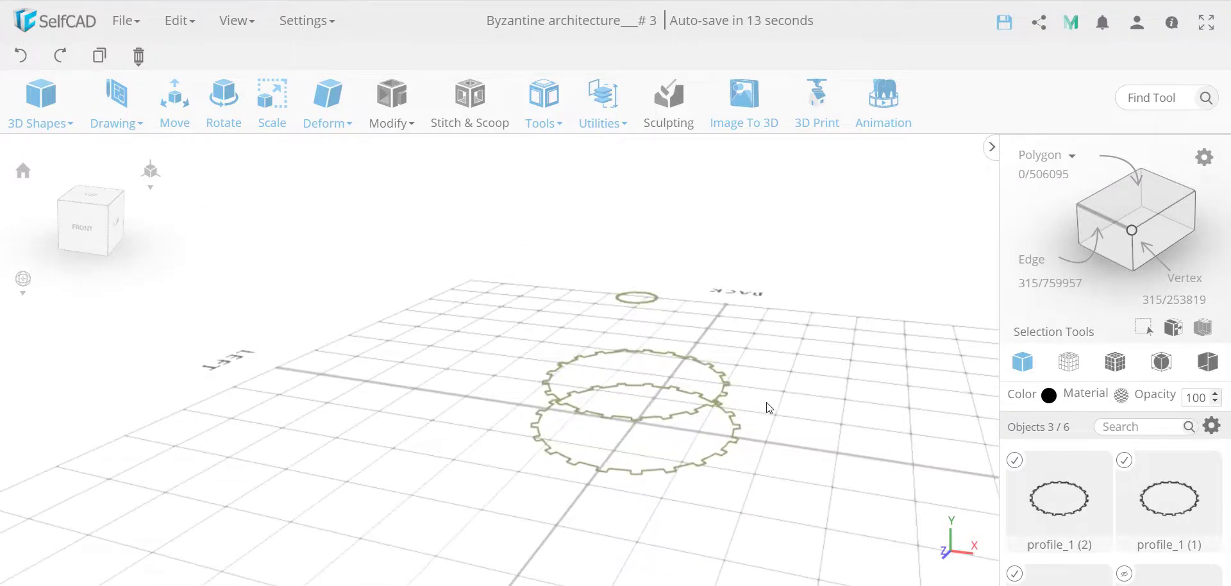
{"action": "left_click", "coordinate": [336, 350]}
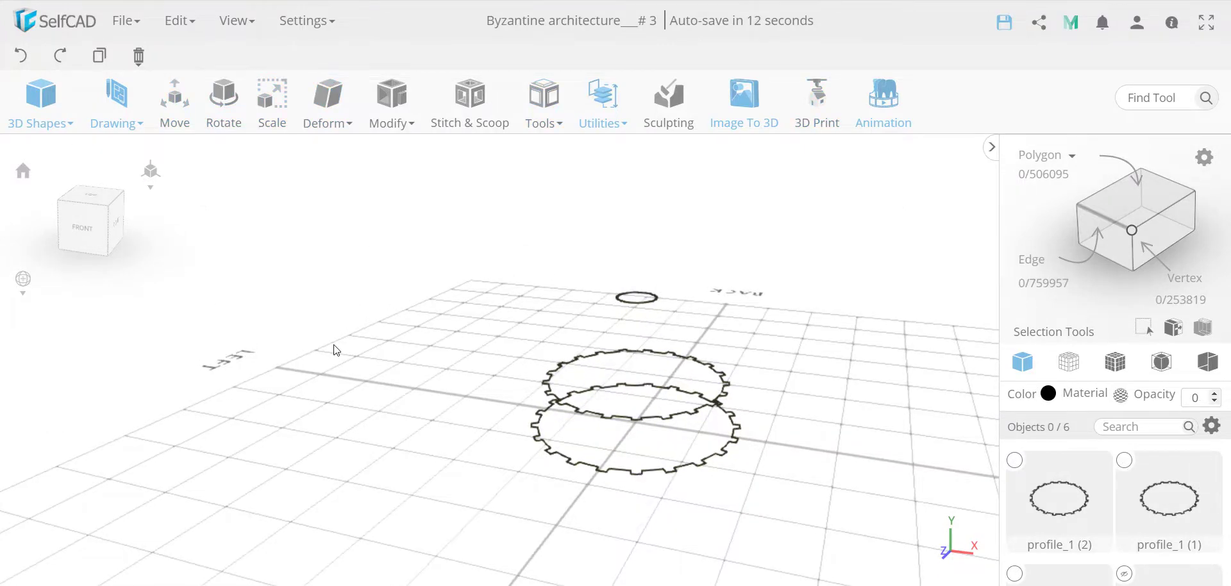
- Draw a circle of radius 75 mm on the Bottom / Top plane, centred on the toothed profiles
{"action": "left_click", "coordinate": [47, 118]}
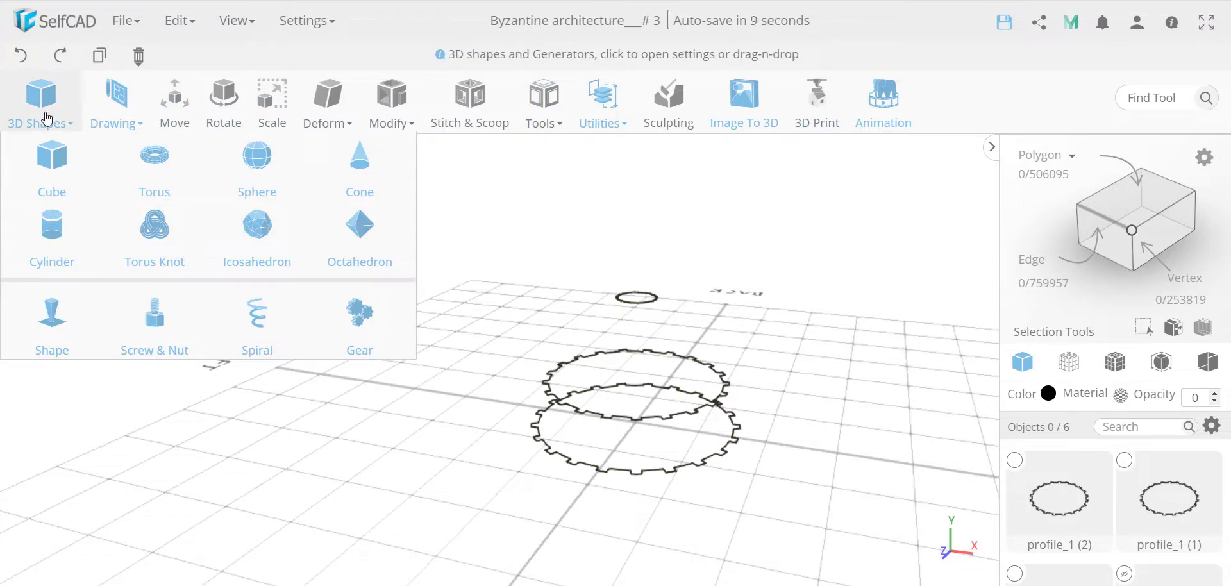
{"action": "left_click", "coordinate": [116, 117]}
{"action": "left_click", "coordinate": [141, 191]}
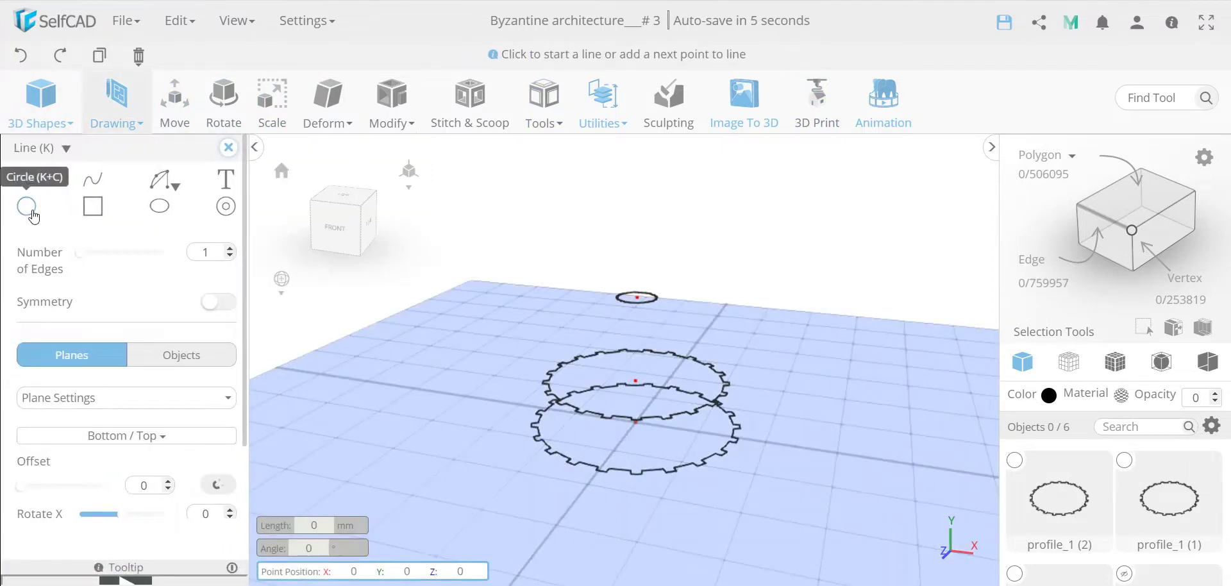
{"action": "left_click", "coordinate": [343, 196]}
{"action": "left_click", "coordinate": [26, 206]}
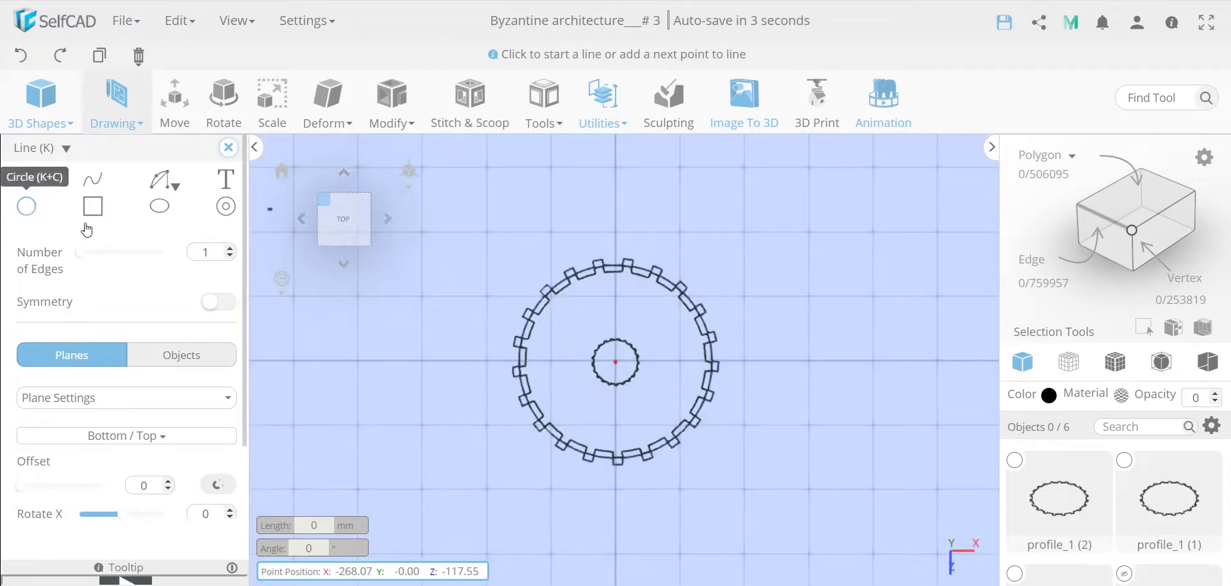
{"action": "left_click", "coordinate": [615, 363]}
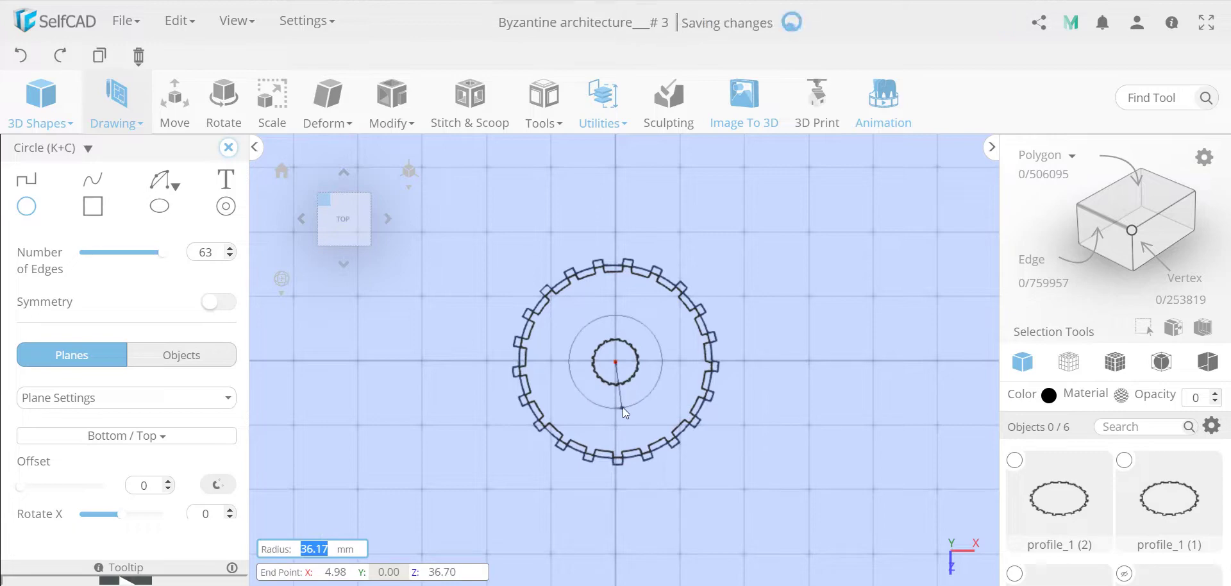
{"action": "type", "text": "75"}
{"action": "key", "text": "Return"}
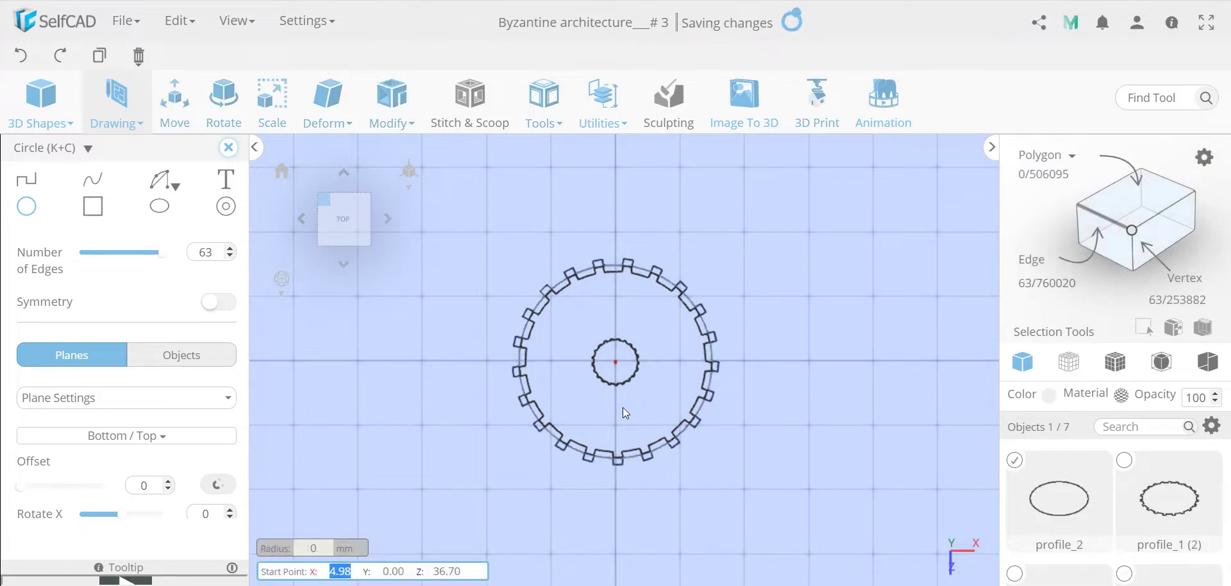
- Leave the circle tool and scale the plain circle profile to 135 in both X and Z
{"action": "left_click", "coordinate": [228, 149]}
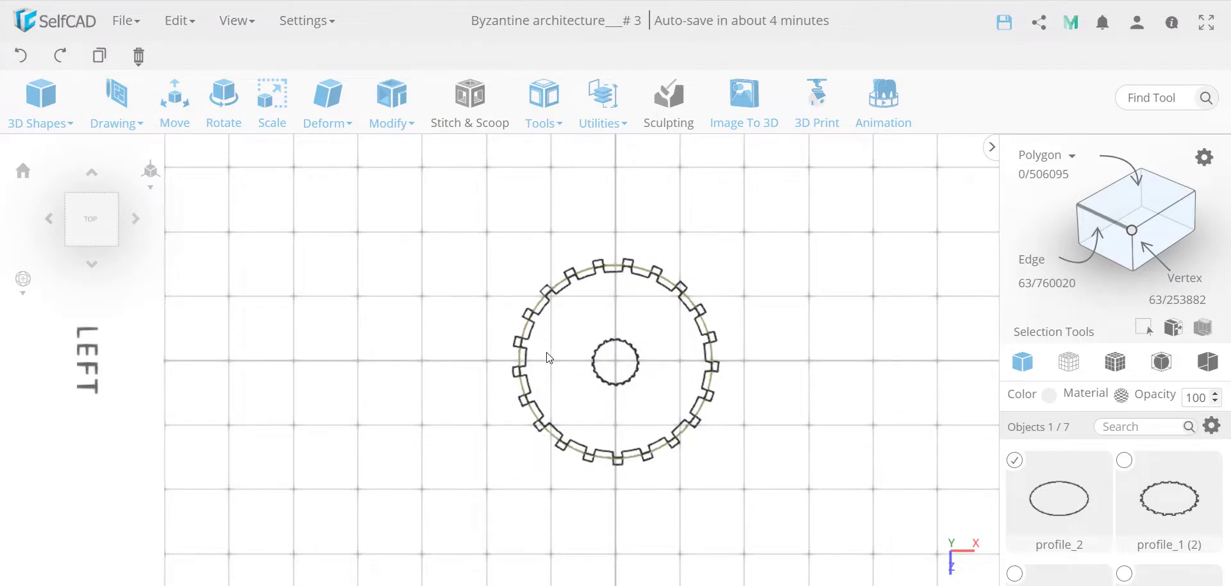
{"action": "left_click", "coordinate": [285, 126]}
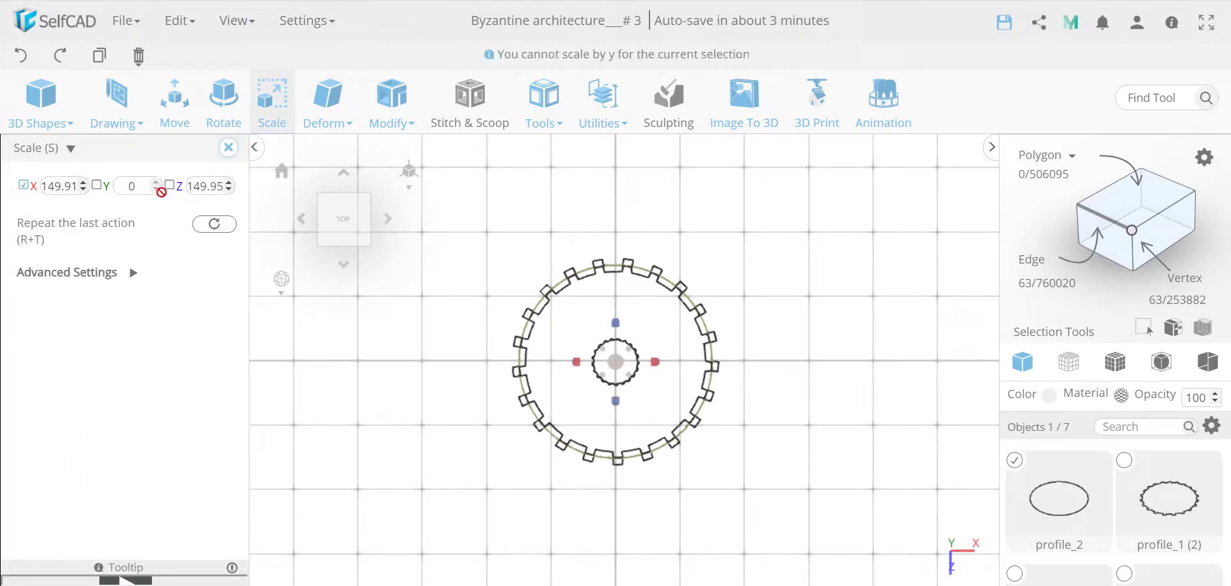
{"action": "double_click", "coordinate": [201, 186]}
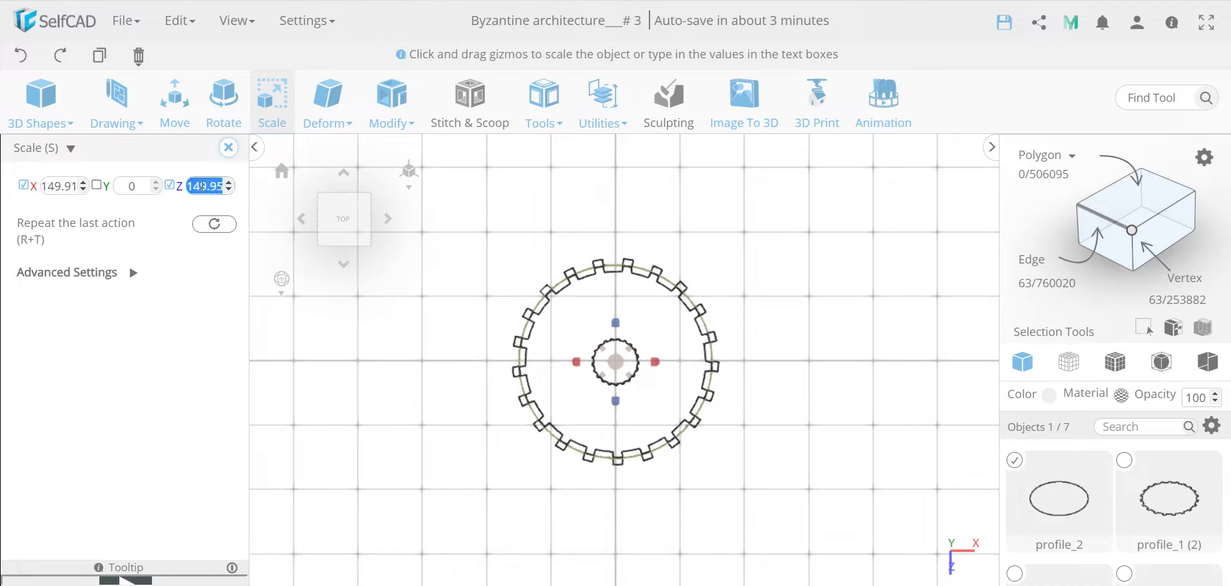
{"action": "key", "text": "BackSpace"}
{"action": "type", "text": "140"}
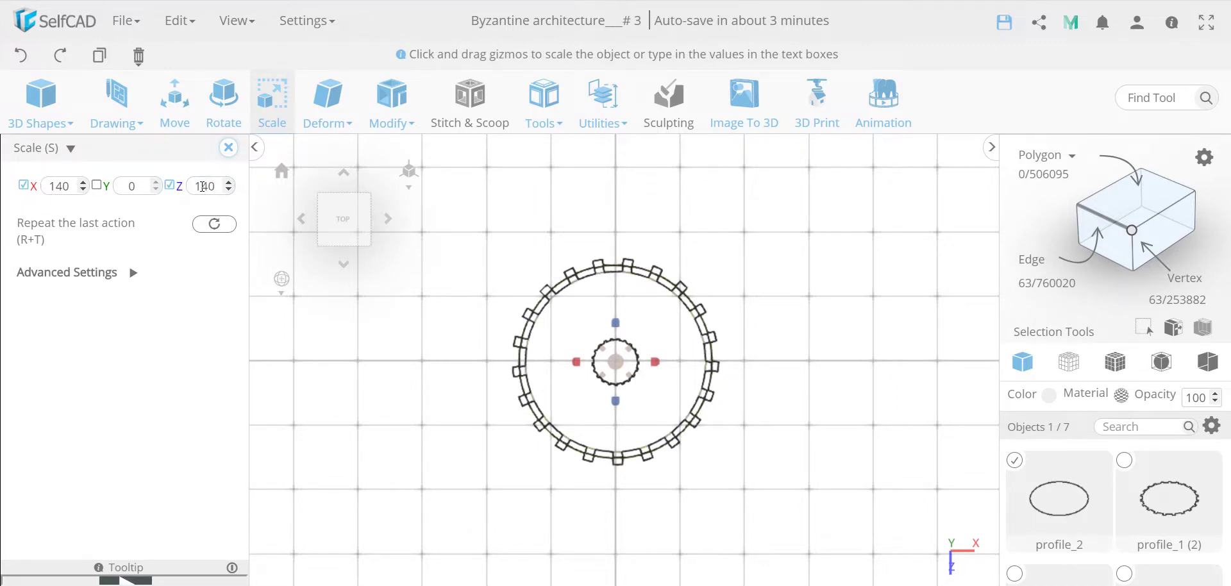
{"action": "double_click", "coordinate": [219, 188]}
{"action": "type", "text": "135"}
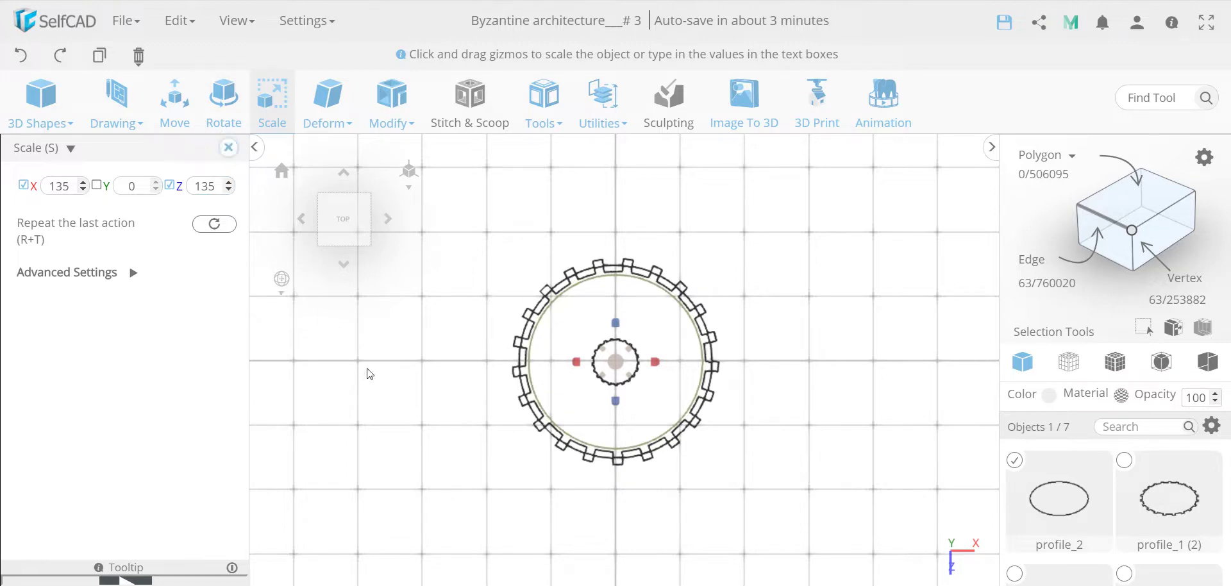
{"action": "left_click", "coordinate": [228, 148]}
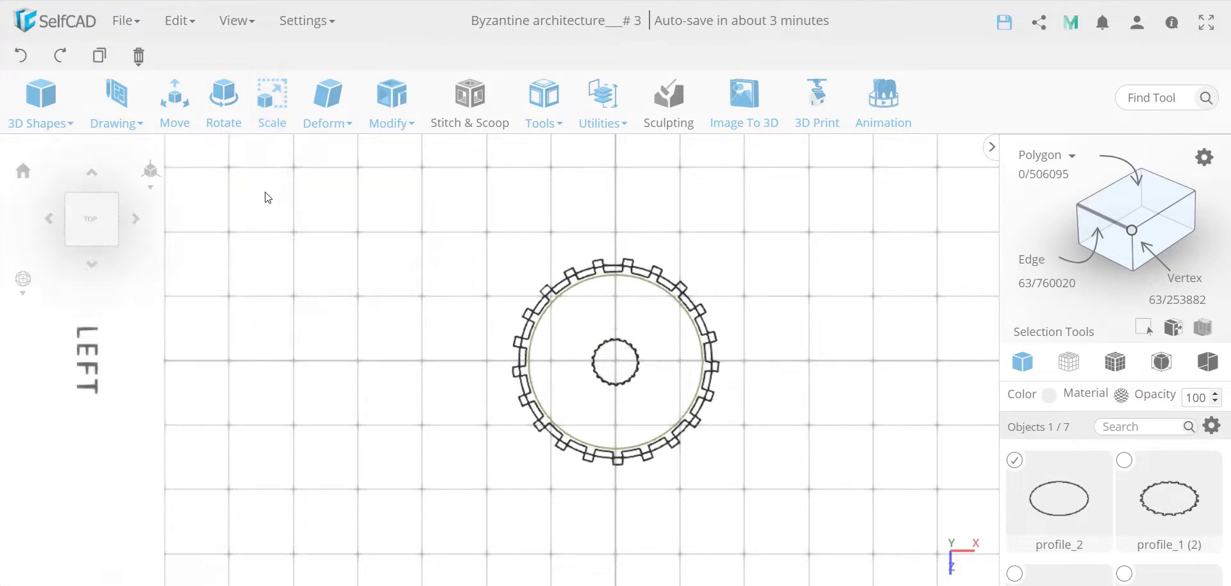
- Select the plain circle and all three toothed profiles together with a rectangular selection
{"action": "left_click", "coordinate": [409, 378]}
{"action": "left_click_drag", "start_coordinate": [407, 377], "coordinate": [431, 275]}
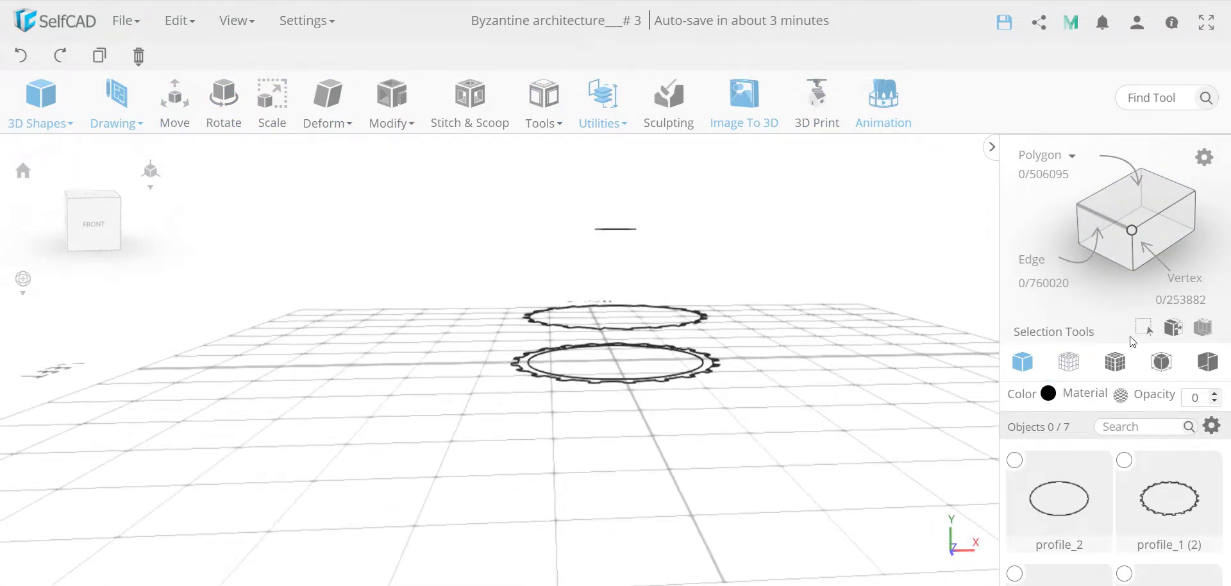
{"action": "left_click", "coordinate": [633, 231]}
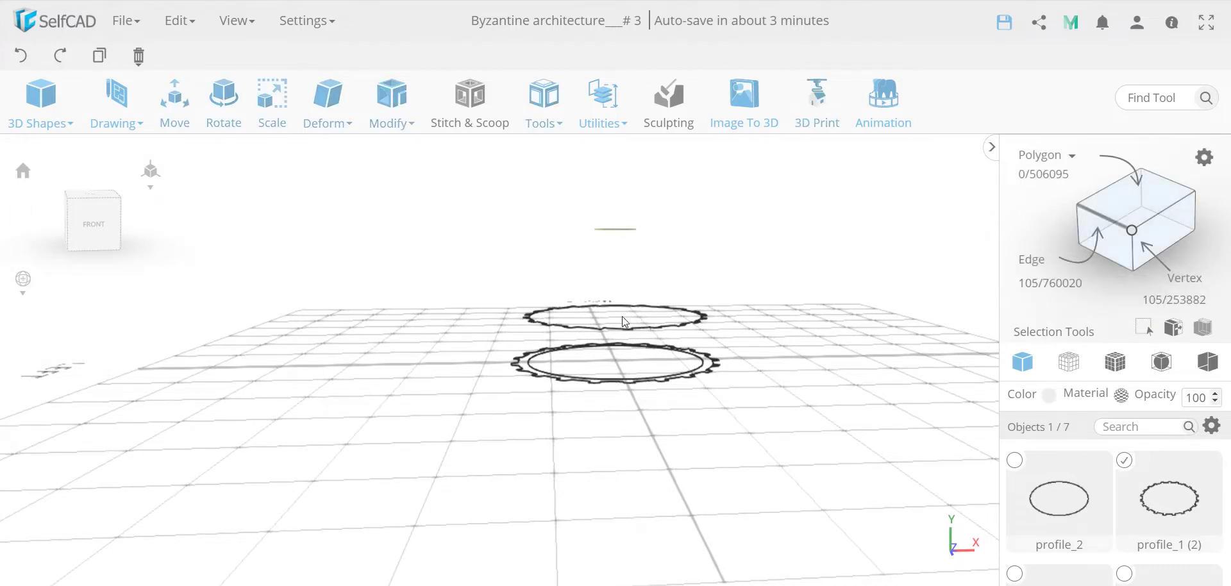
{"action": "left_click", "coordinate": [812, 318]}
{"action": "left_click", "coordinate": [1138, 333]}
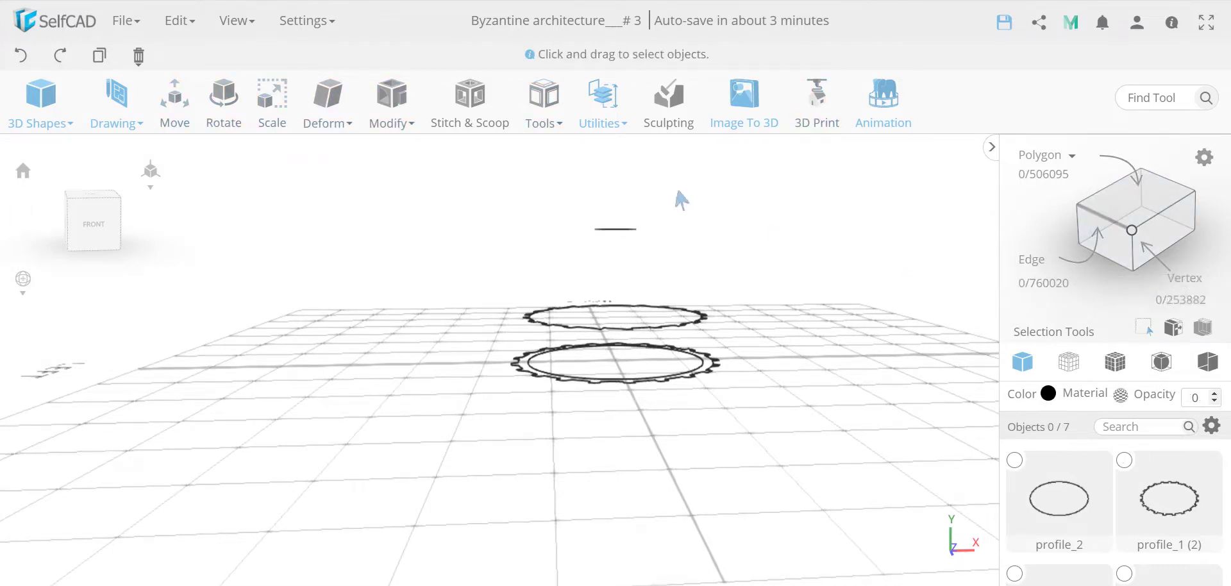
{"action": "left_click_drag", "start_coordinate": [677, 198], "coordinate": [606, 417]}
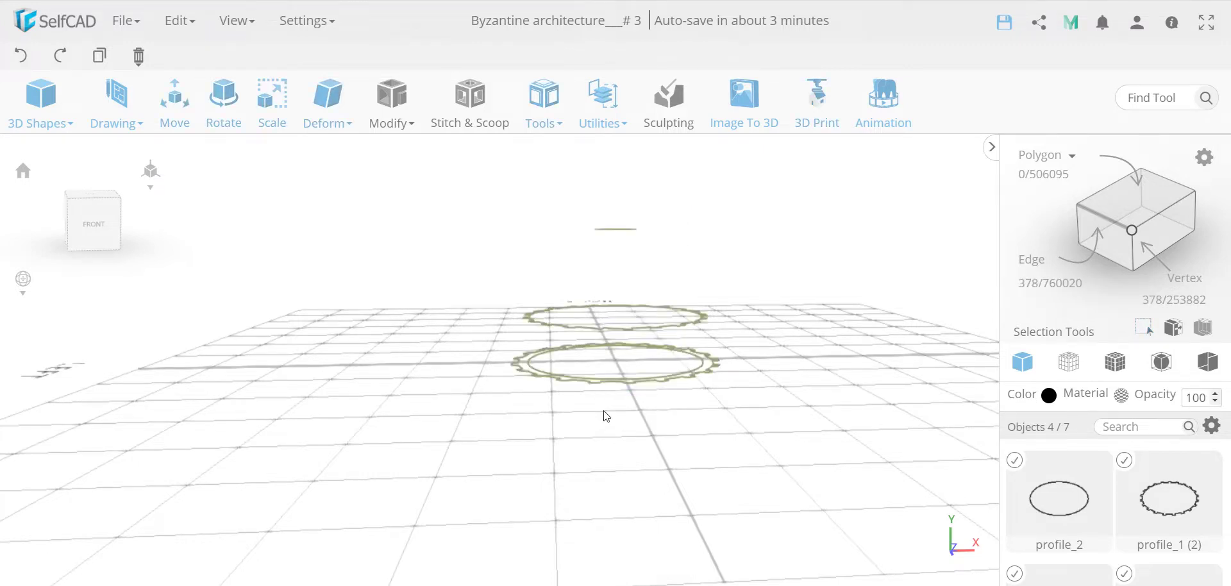
- Try lofting the four box-selected profiles, inspect the inside of the preview and discard the loft
{"action": "left_click", "coordinate": [542, 112]}
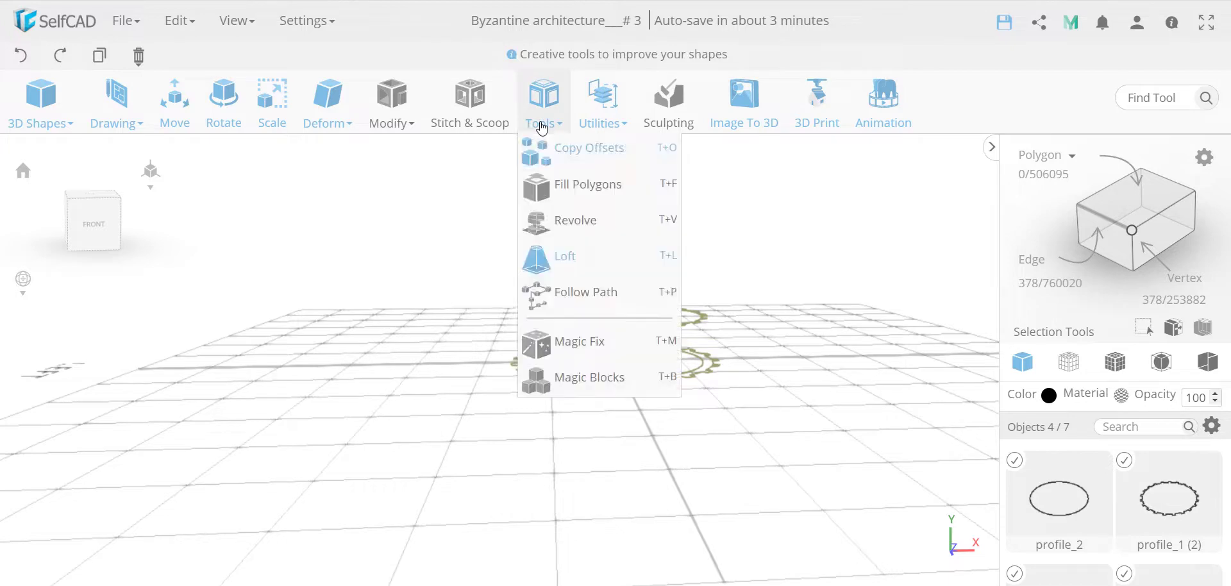
{"action": "left_click", "coordinate": [575, 270]}
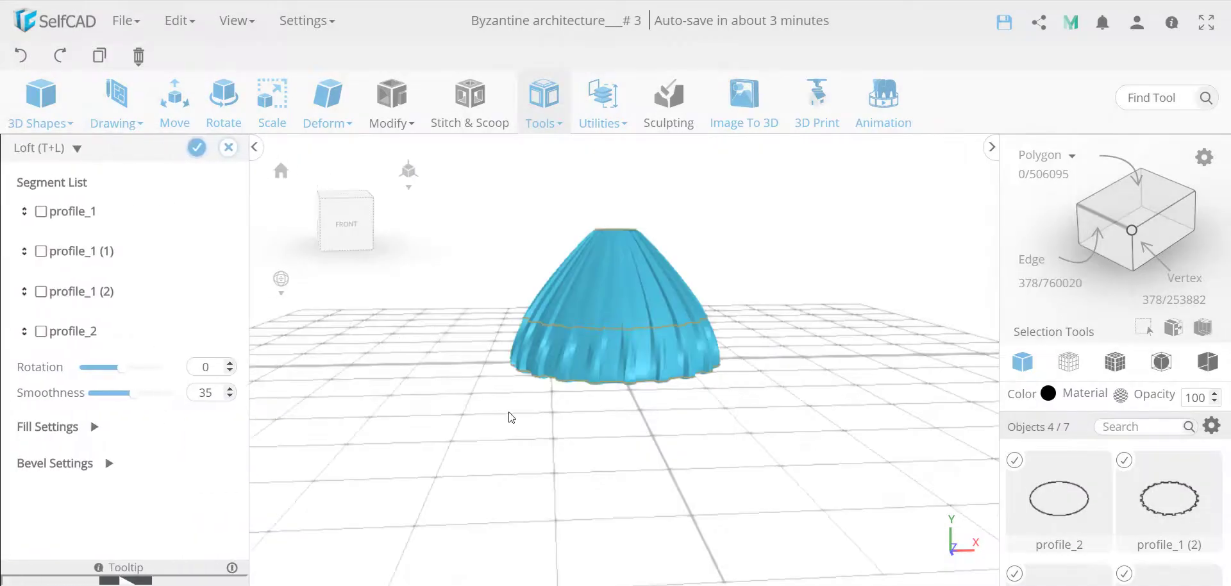
{"action": "right_click_drag", "start_coordinate": [511, 417], "coordinate": [495, 308]}
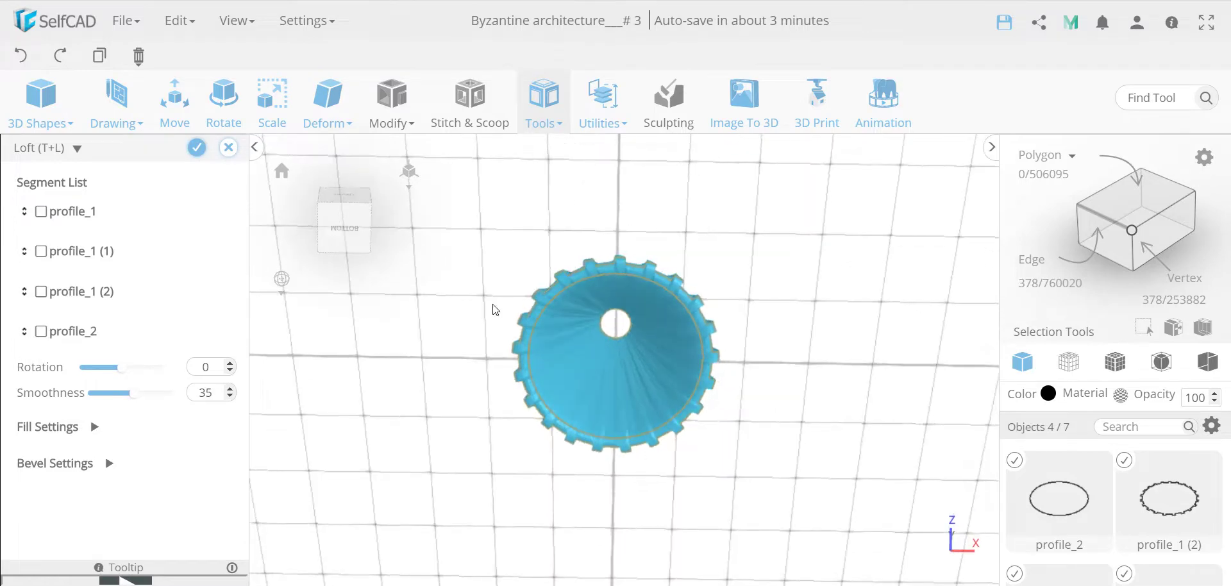
{"action": "scroll", "coordinate": [607, 386], "scroll_direction": "up", "scroll_amount": 5}
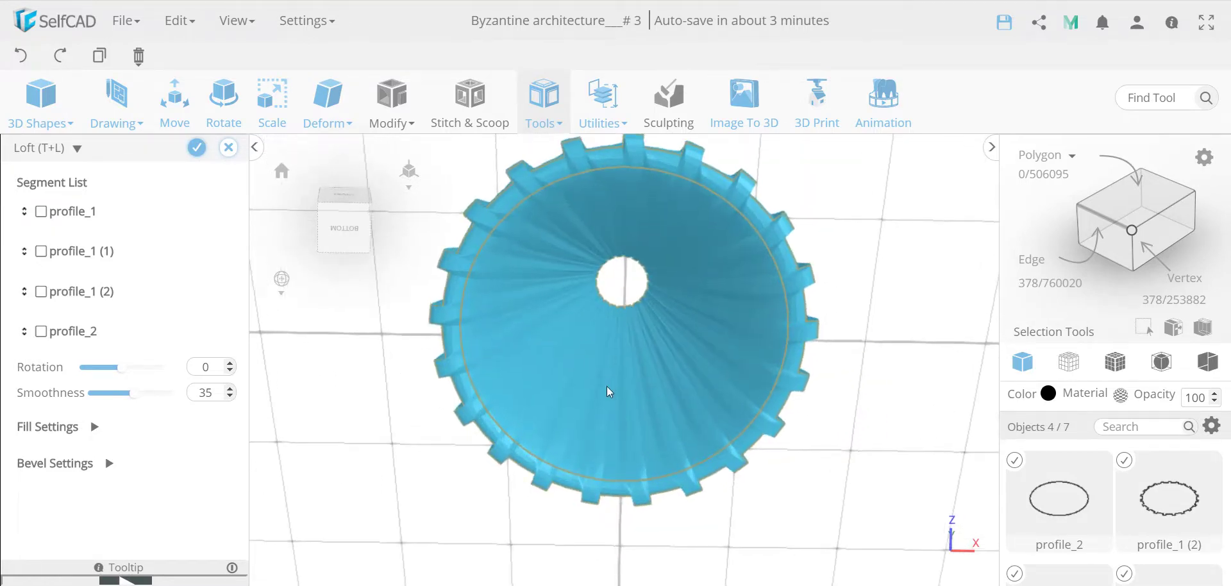
{"action": "left_click", "coordinate": [228, 147]}
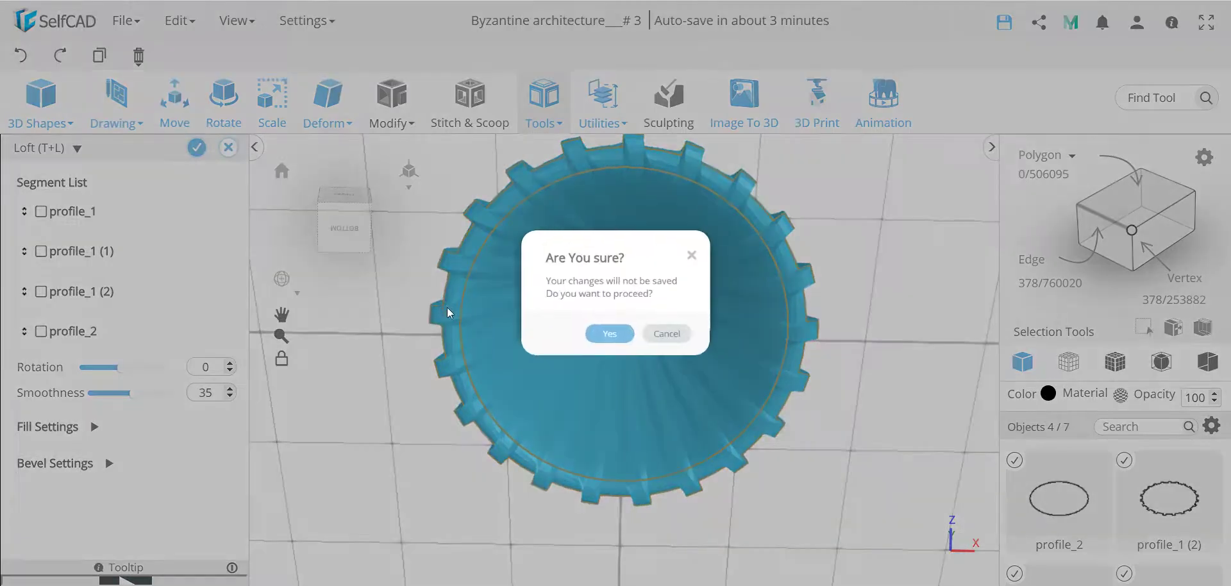
{"action": "left_click", "coordinate": [596, 349]}
- Clear the selection and select the three toothed profiles in order from top to bottom, ending with the inner plain circle
{"action": "left_click", "coordinate": [436, 469]}
{"action": "left_click_drag", "start_coordinate": [434, 467], "coordinate": [423, 584]}
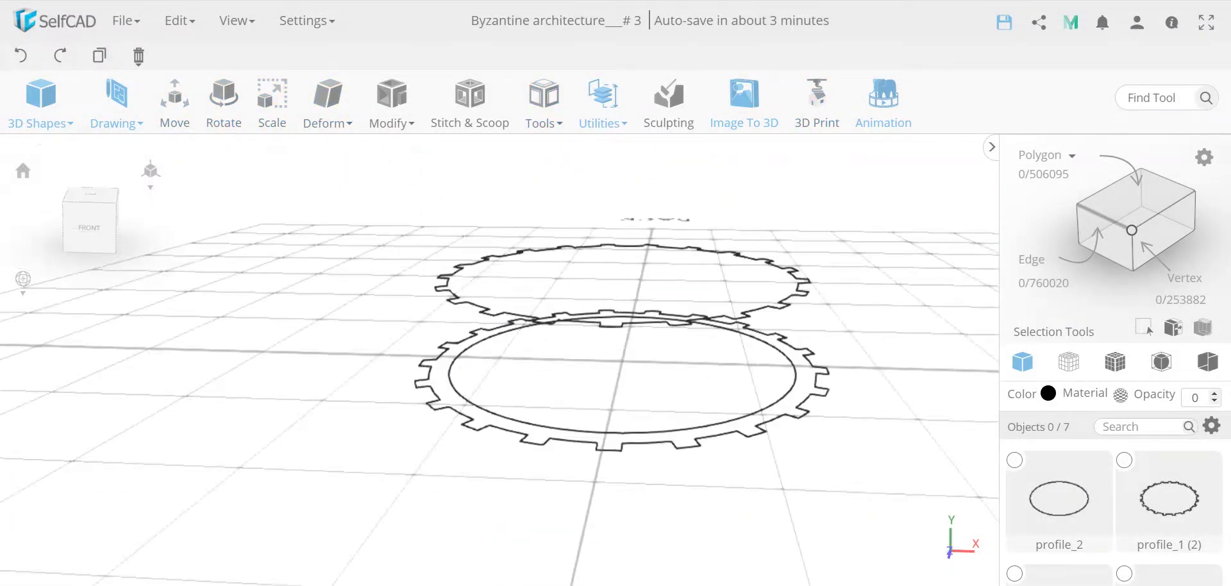
{"action": "scroll", "coordinate": [378, 413], "scroll_direction": "down", "scroll_amount": 3}
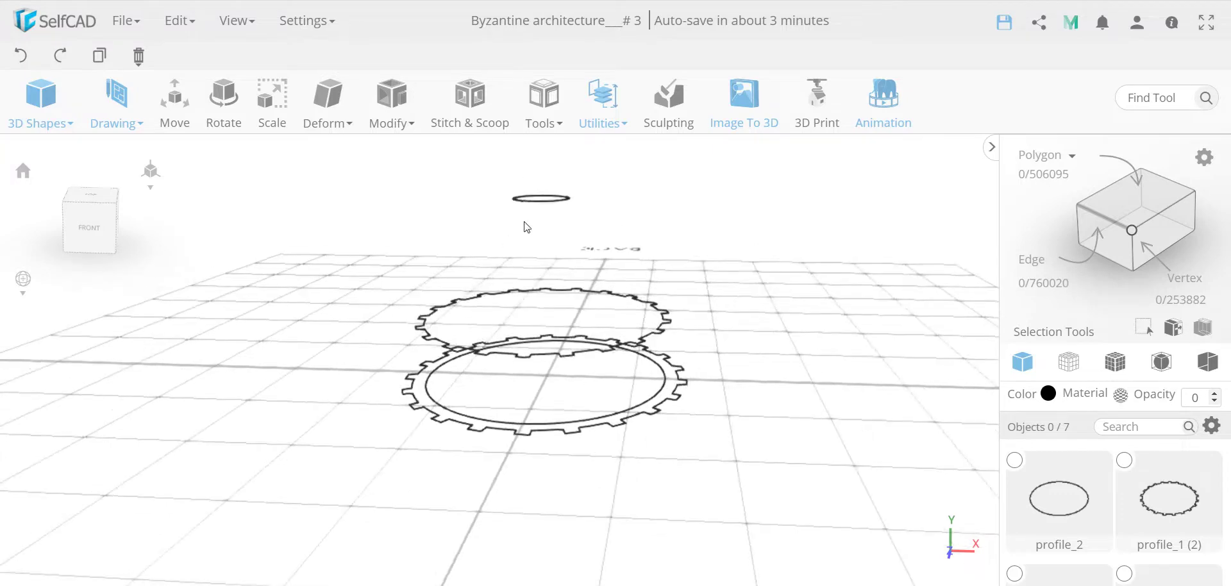
{"action": "left_click", "coordinate": [538, 204]}
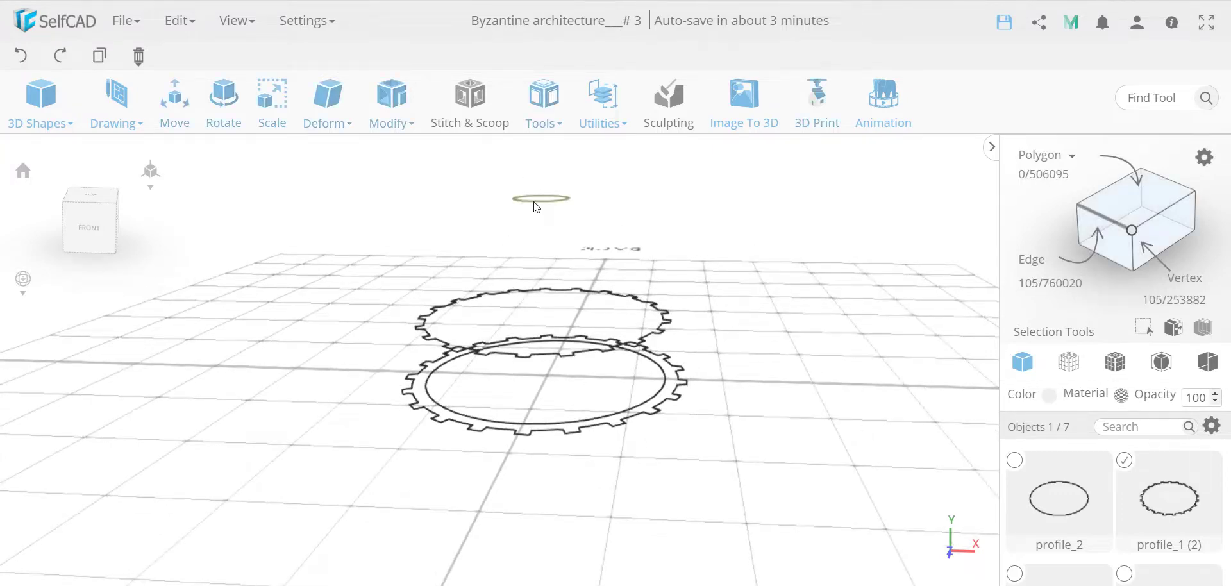
{"action": "left_click", "coordinate": [519, 360]}
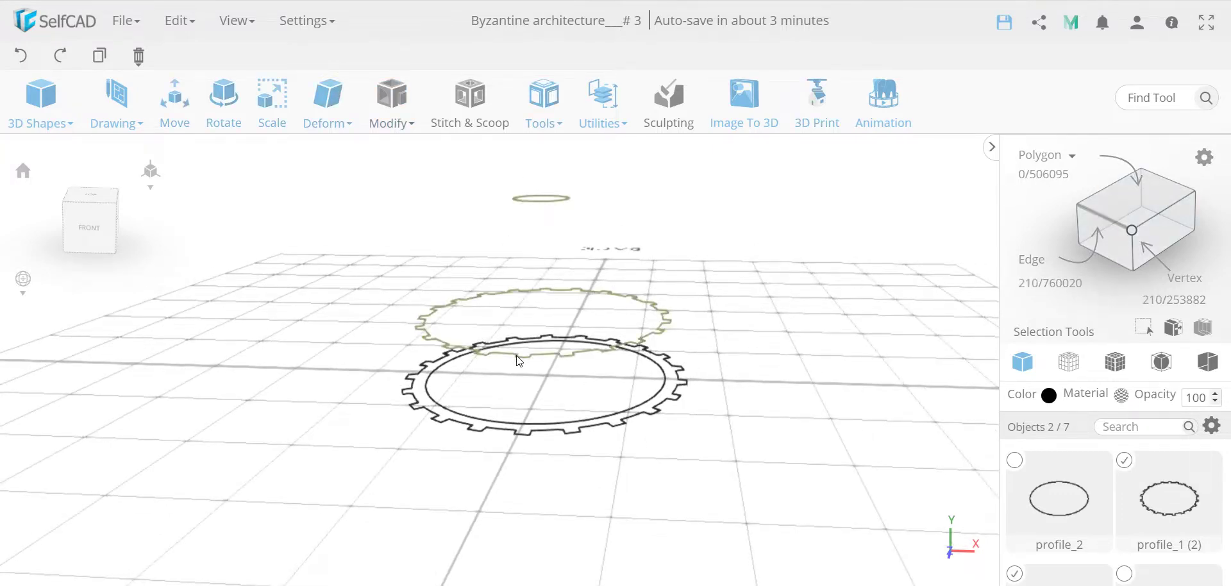
{"action": "left_click", "coordinate": [474, 431]}
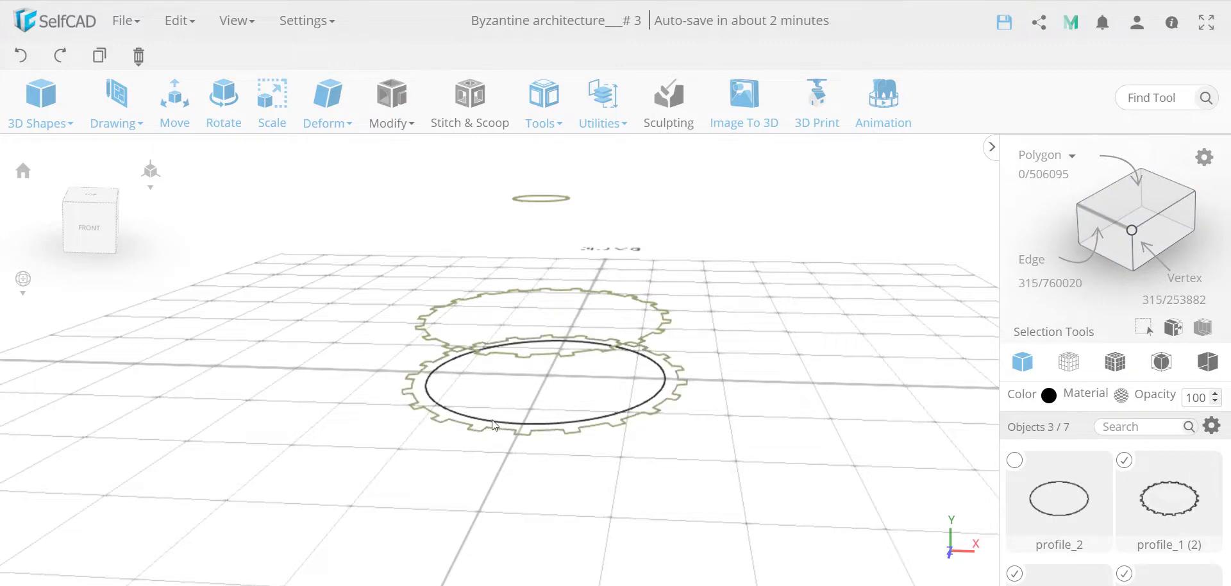
{"action": "left_click", "coordinate": [494, 423]}
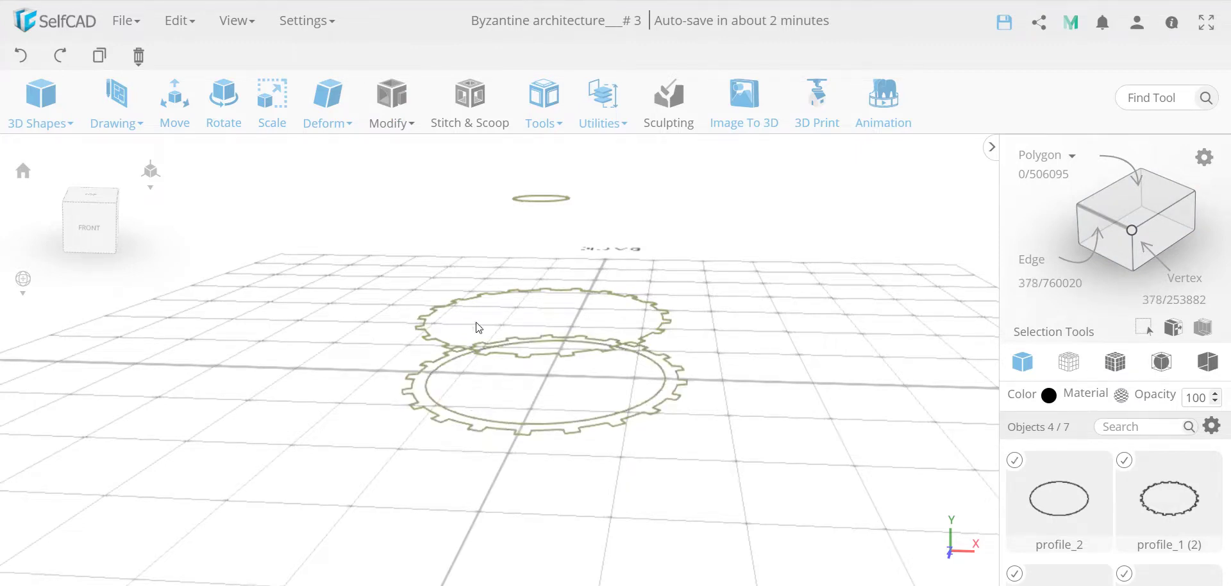
- Loft the four ordered profiles with Close Loft on, check the preview's inside and outside, and apply it
{"action": "left_click", "coordinate": [555, 116]}
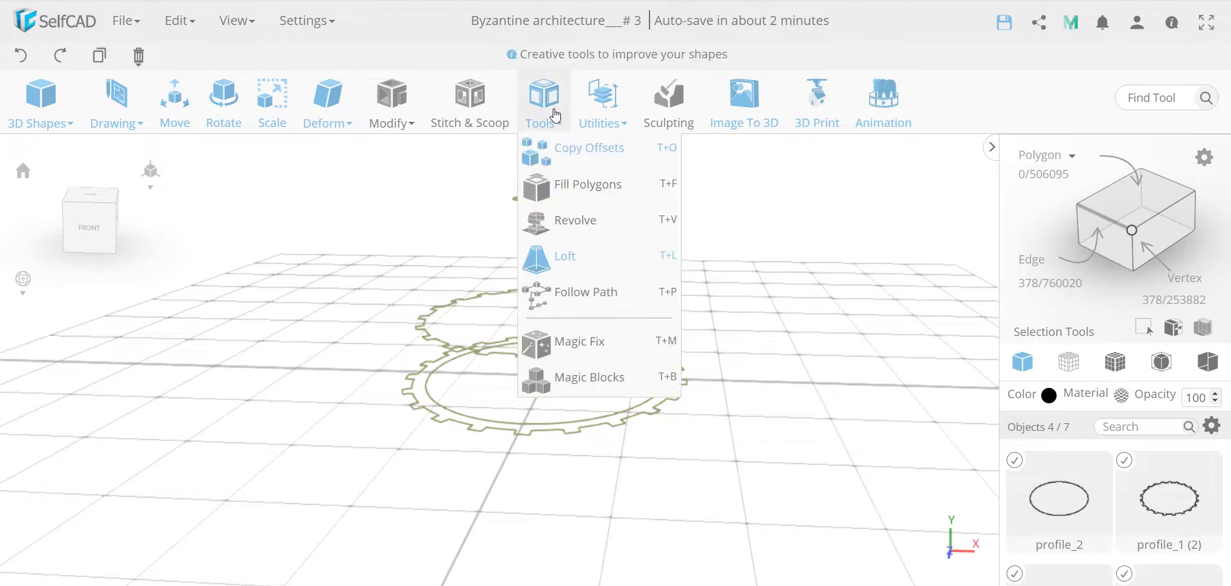
{"action": "left_click", "coordinate": [558, 254]}
{"action": "right_click_drag", "start_coordinate": [433, 493], "coordinate": [482, 376]}
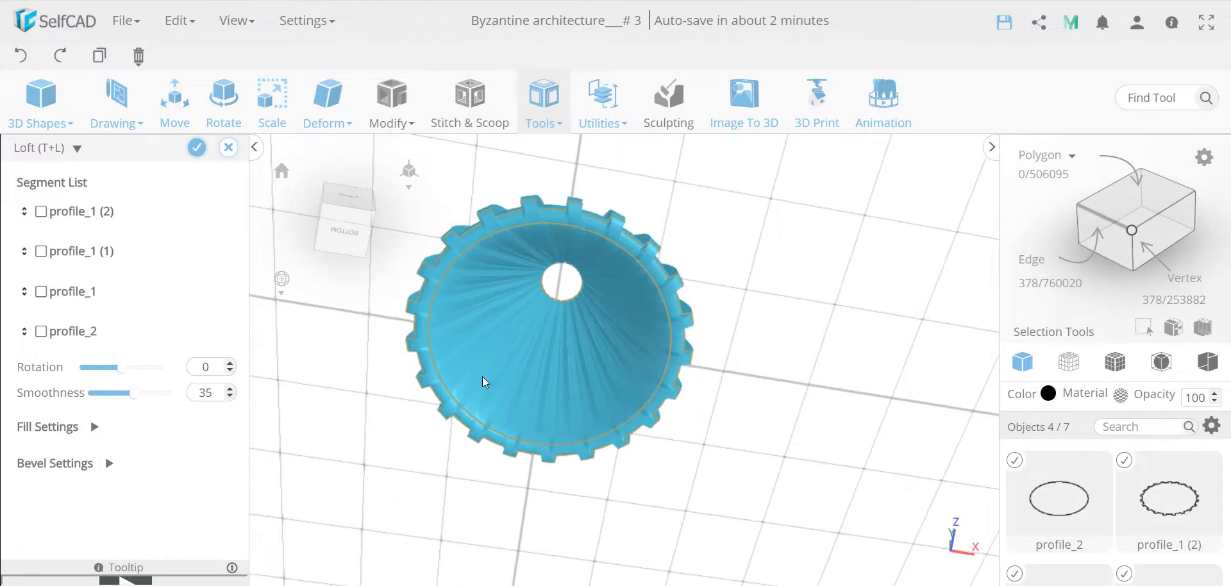
{"action": "left_click", "coordinate": [94, 428]}
{"action": "scroll", "coordinate": [495, 373], "scroll_direction": "up", "scroll_amount": 5}
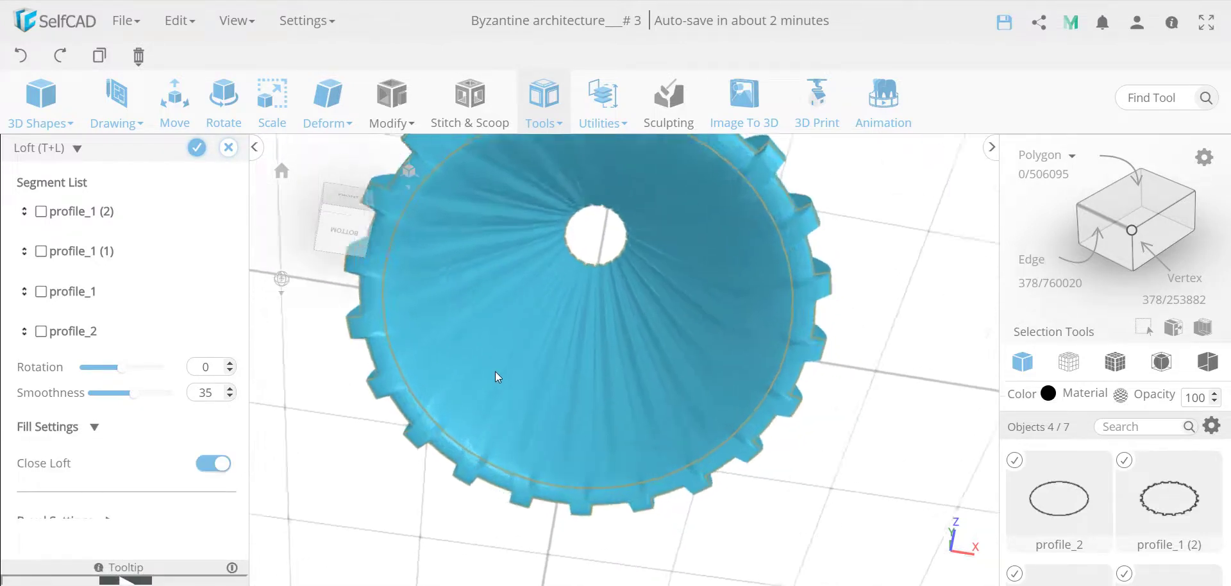
{"action": "scroll", "coordinate": [495, 372], "scroll_direction": "up", "scroll_amount": 5}
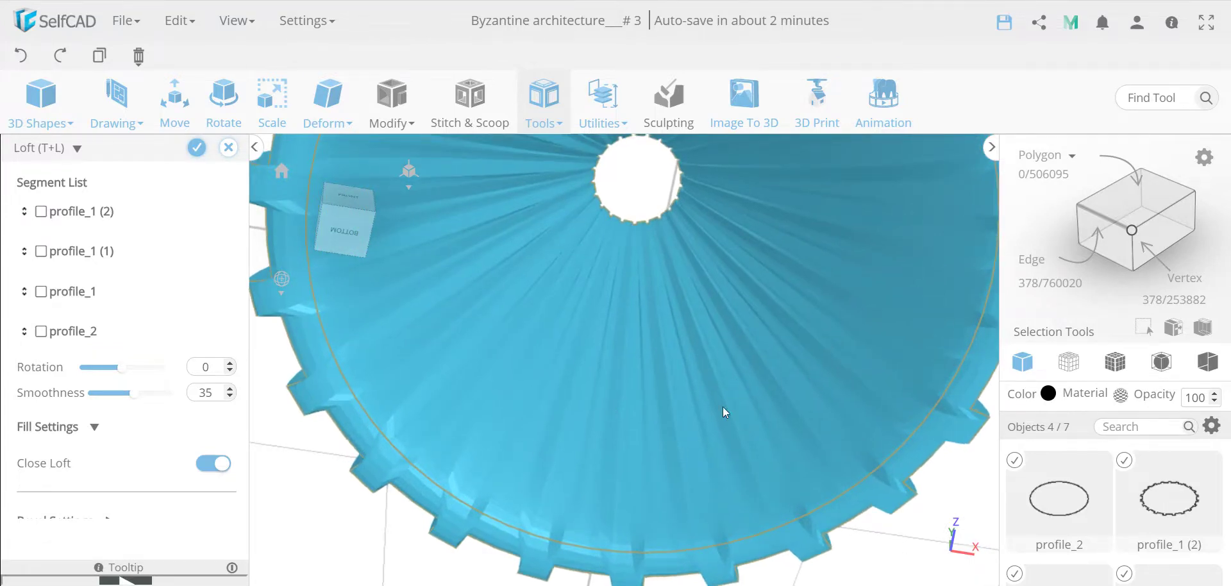
{"action": "scroll", "coordinate": [722, 407], "scroll_direction": "down", "scroll_amount": 5}
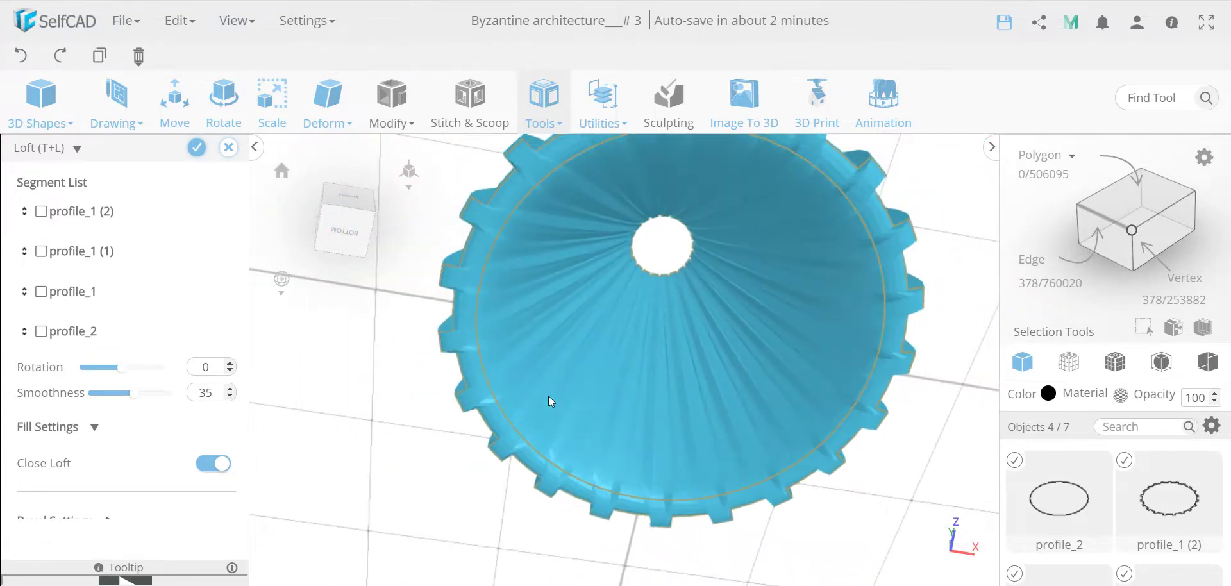
{"action": "scroll", "coordinate": [549, 395], "scroll_direction": "down", "scroll_amount": 3}
{"action": "right_click_drag", "start_coordinate": [549, 395], "coordinate": [658, 361]}
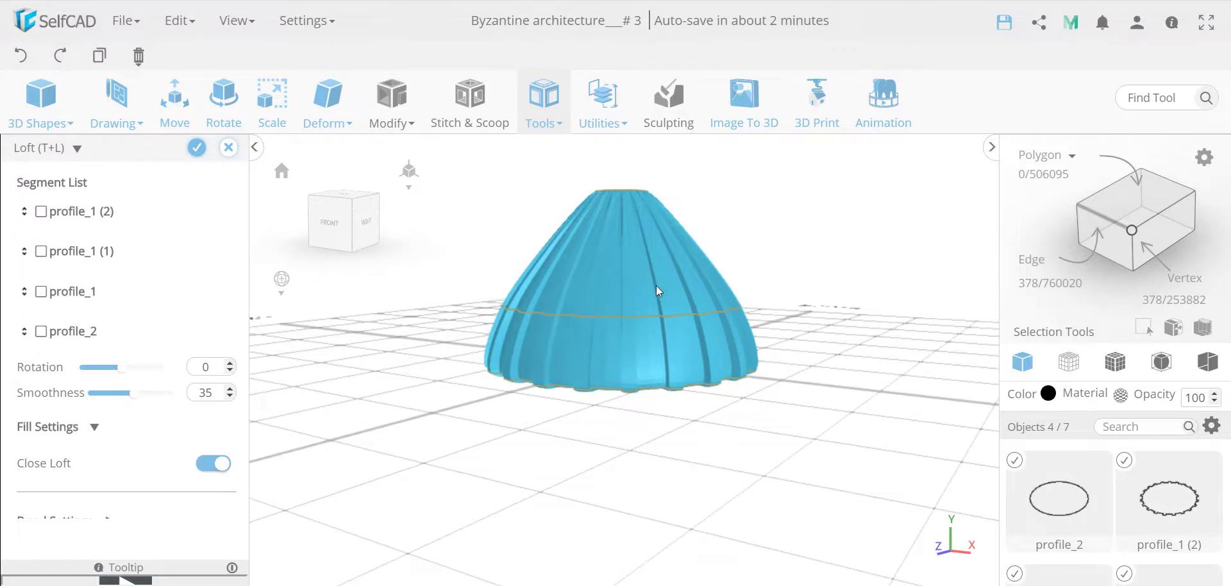
{"action": "left_click", "coordinate": [197, 148]}
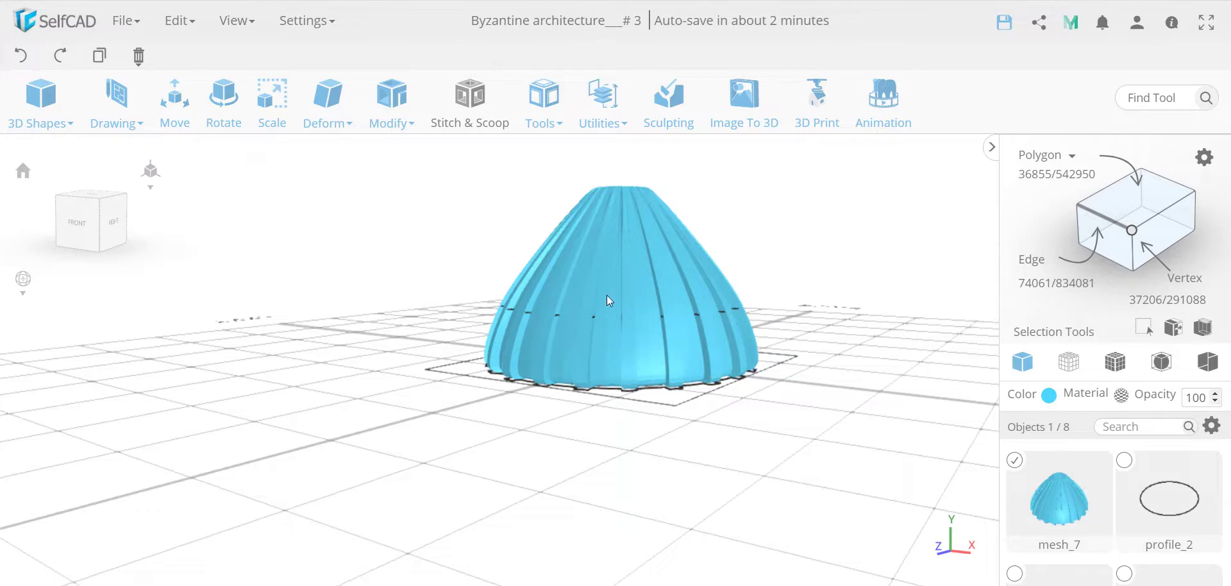
- Unhide mesh_6 and toggle isolation of the lofted mesh_7 on and off to bring back the hidden objects
{"action": "right_click_drag", "start_coordinate": [754, 447], "coordinate": [594, 440]}
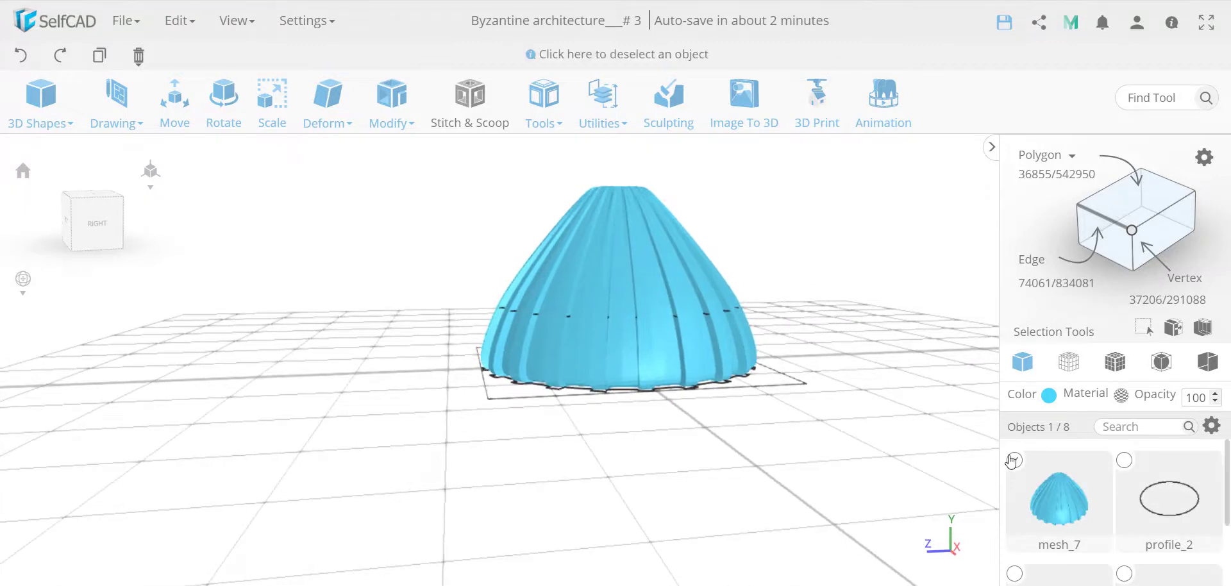
{"action": "scroll", "coordinate": [1088, 504], "scroll_direction": "down", "scroll_amount": 5}
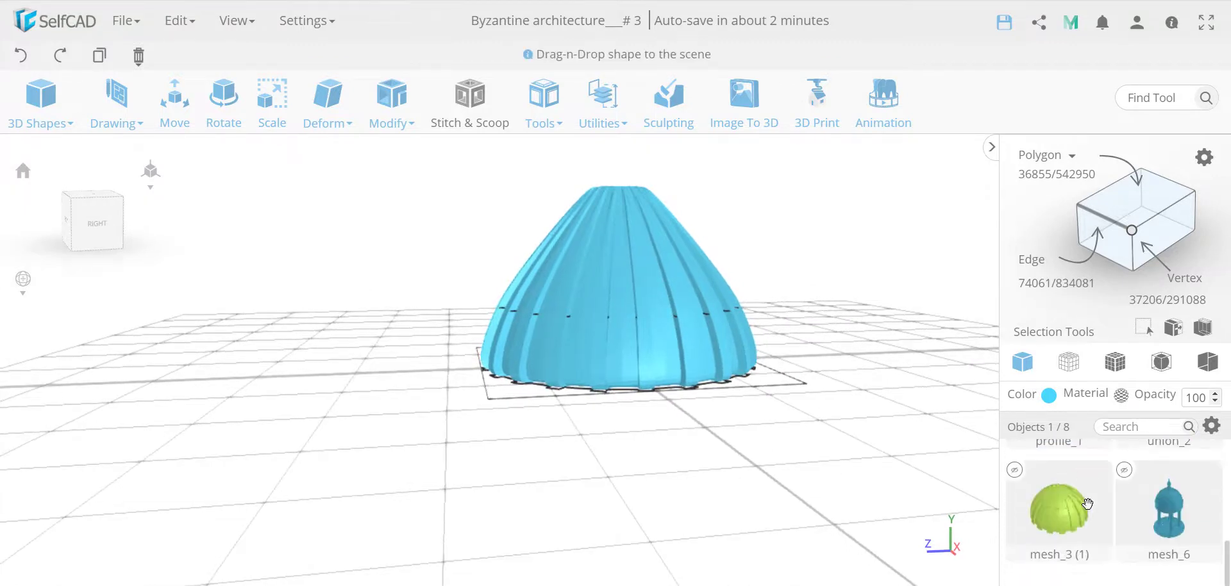
{"action": "left_click", "coordinate": [1126, 472]}
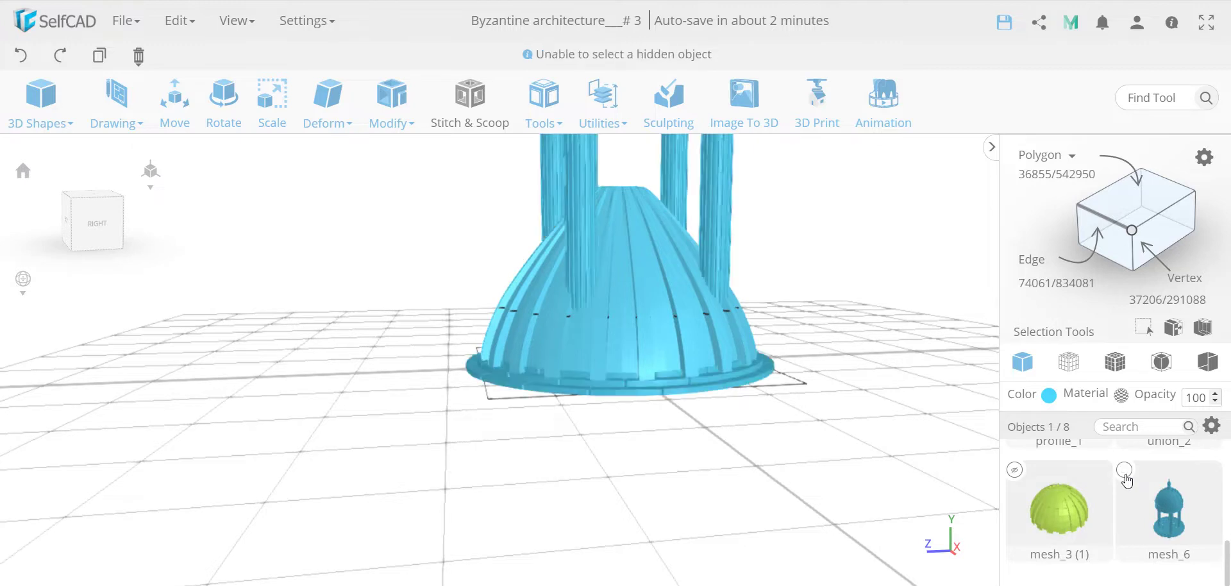
{"action": "left_click", "coordinate": [1213, 425]}
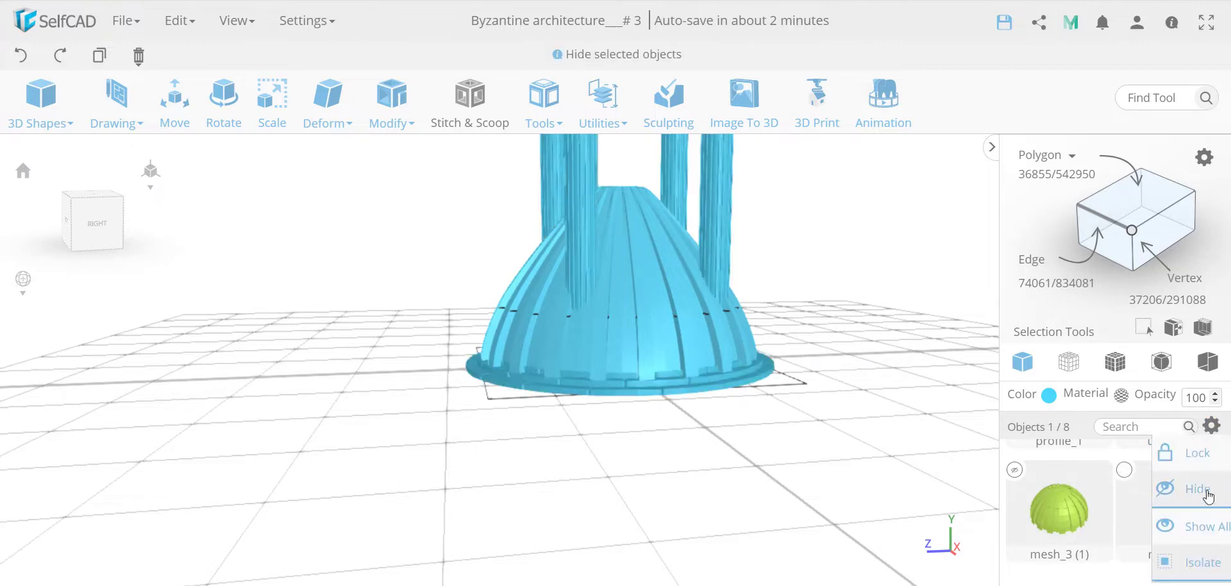
{"action": "left_click", "coordinate": [1202, 560]}
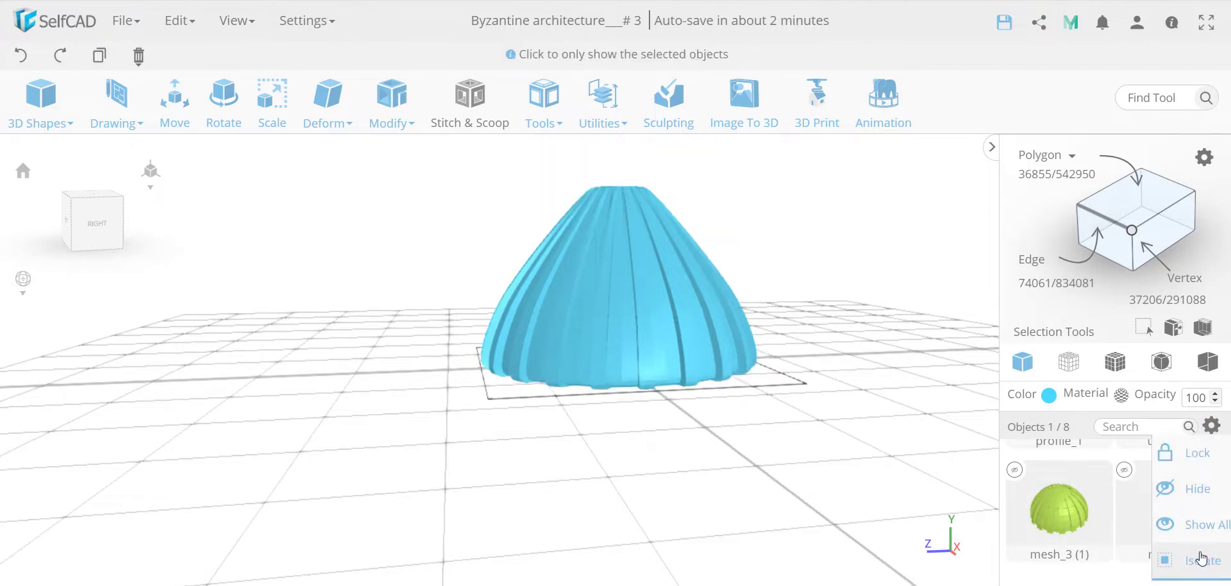
{"action": "left_click", "coordinate": [1201, 559]}
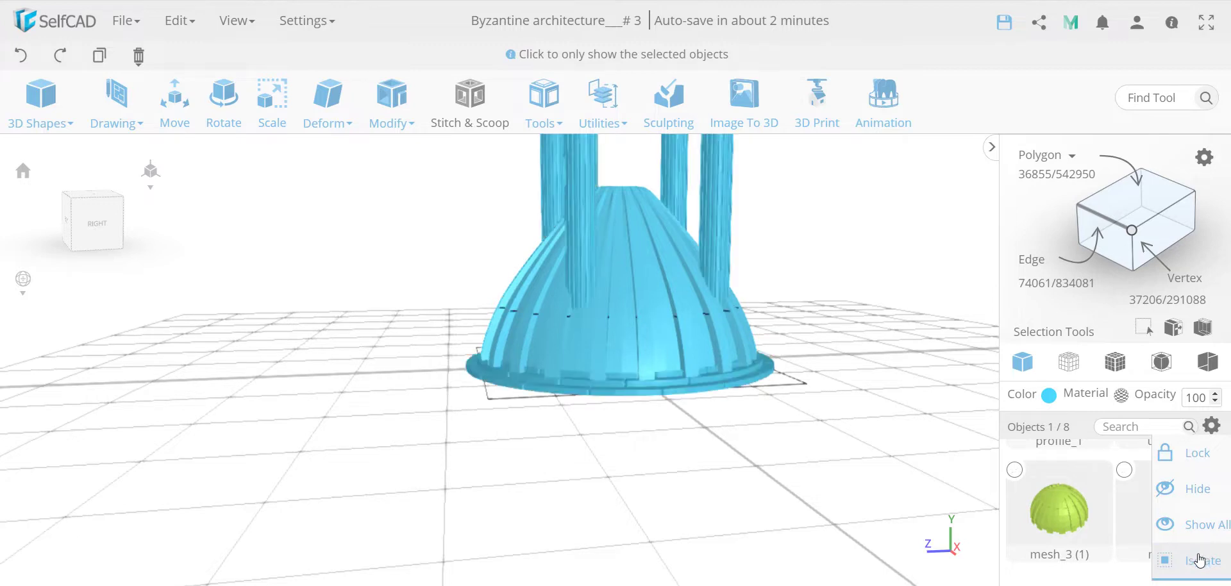
{"action": "scroll", "coordinate": [1072, 466], "scroll_direction": "up", "scroll_amount": 5}
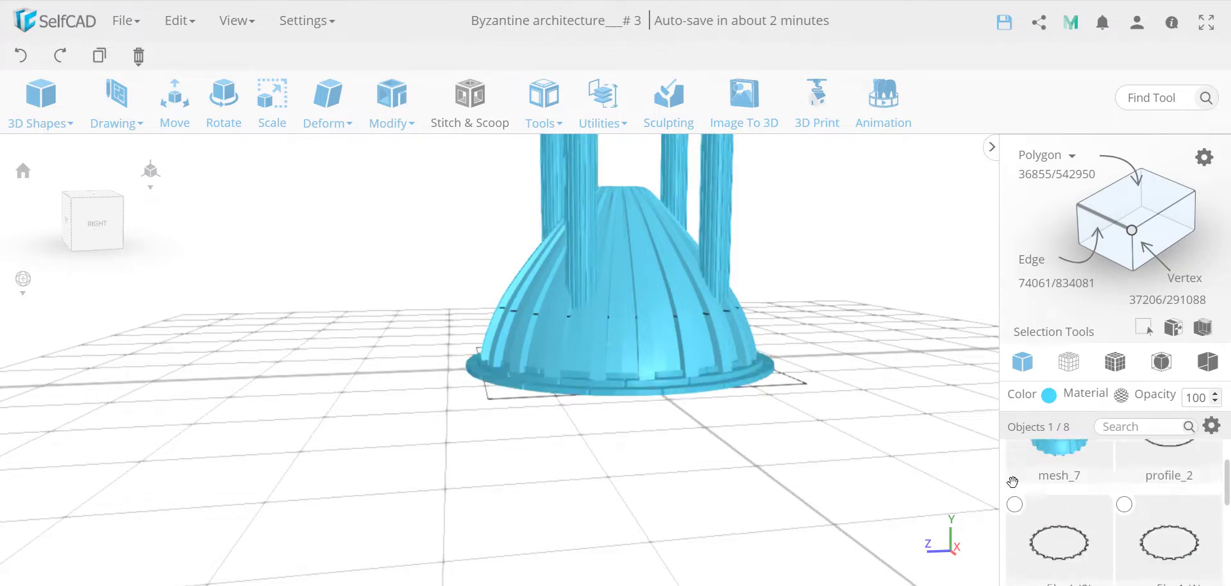
- Deselect mesh_7, select mesh_6 and isolate it in the scene
{"action": "left_click", "coordinate": [1013, 482]}
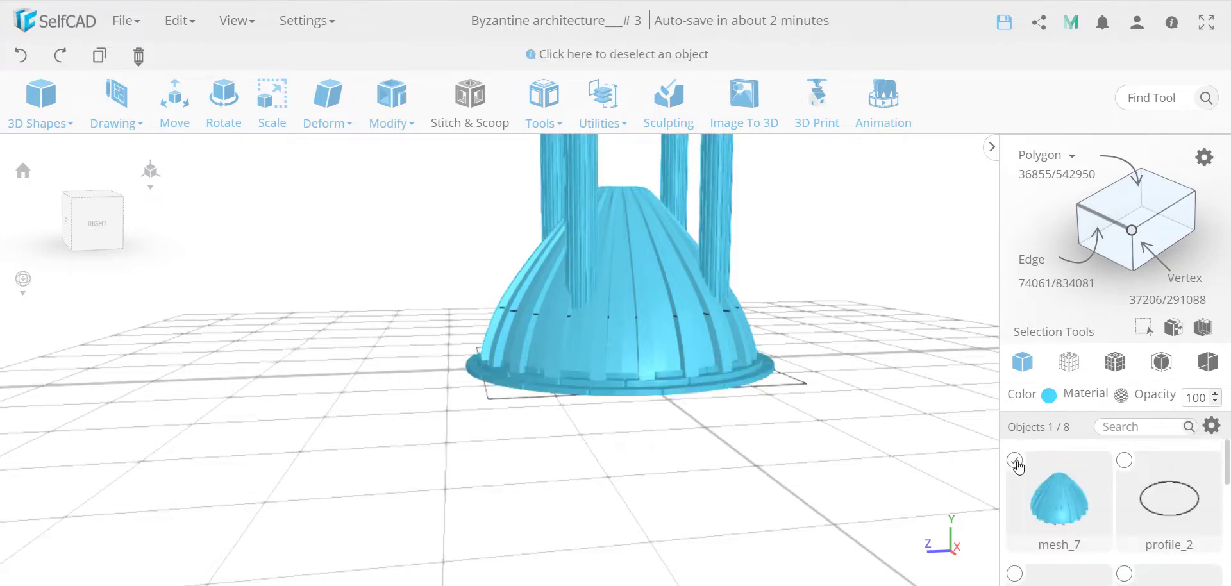
{"action": "left_click", "coordinate": [1015, 460]}
{"action": "scroll", "coordinate": [1114, 483], "scroll_direction": "down", "scroll_amount": 5}
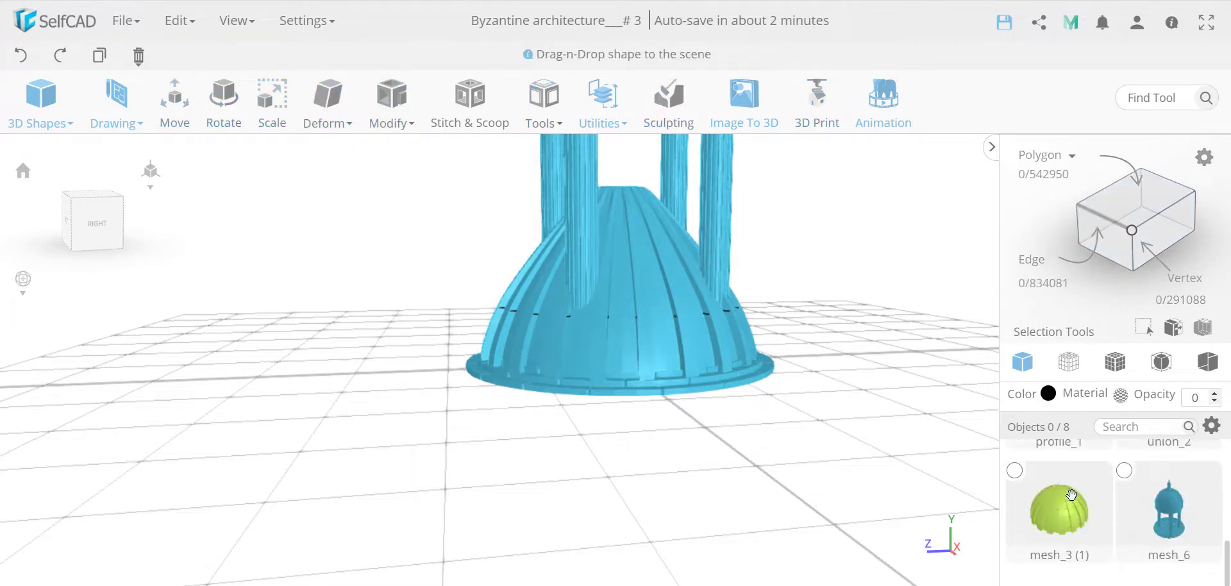
{"action": "left_click", "coordinate": [1126, 472]}
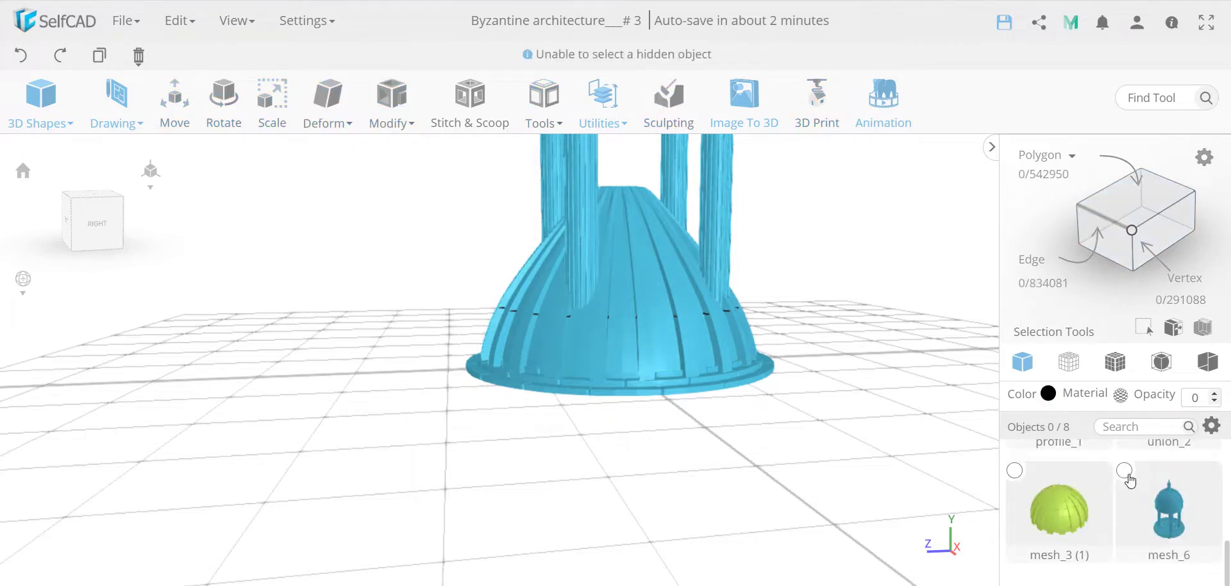
{"action": "left_click", "coordinate": [1126, 473]}
{"action": "left_click", "coordinate": [1211, 425]}
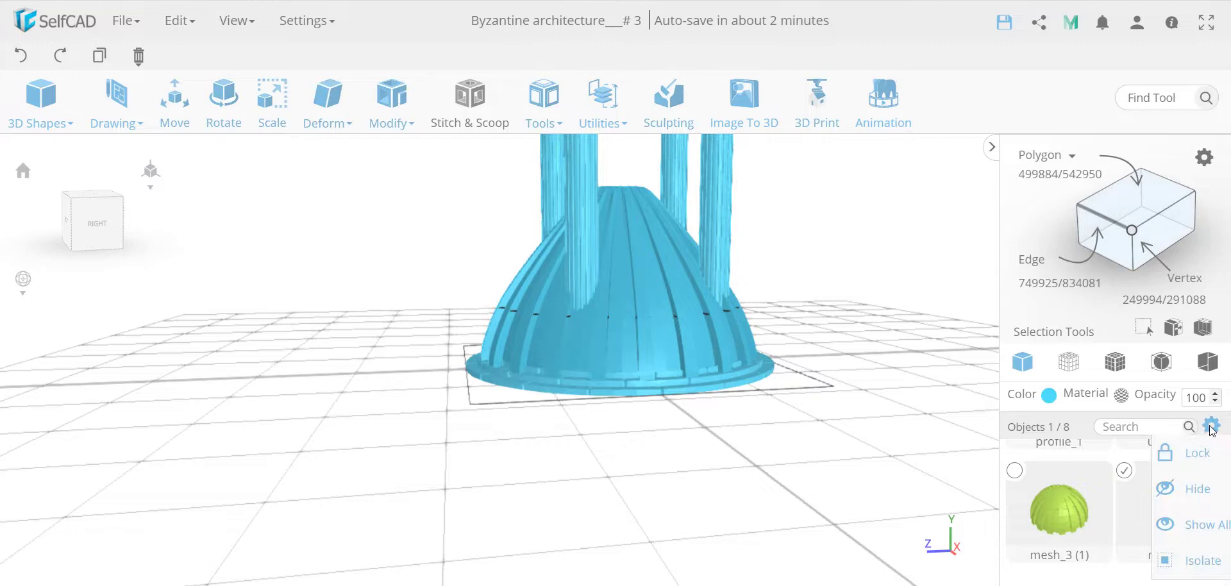
{"action": "left_click", "coordinate": [1199, 562]}
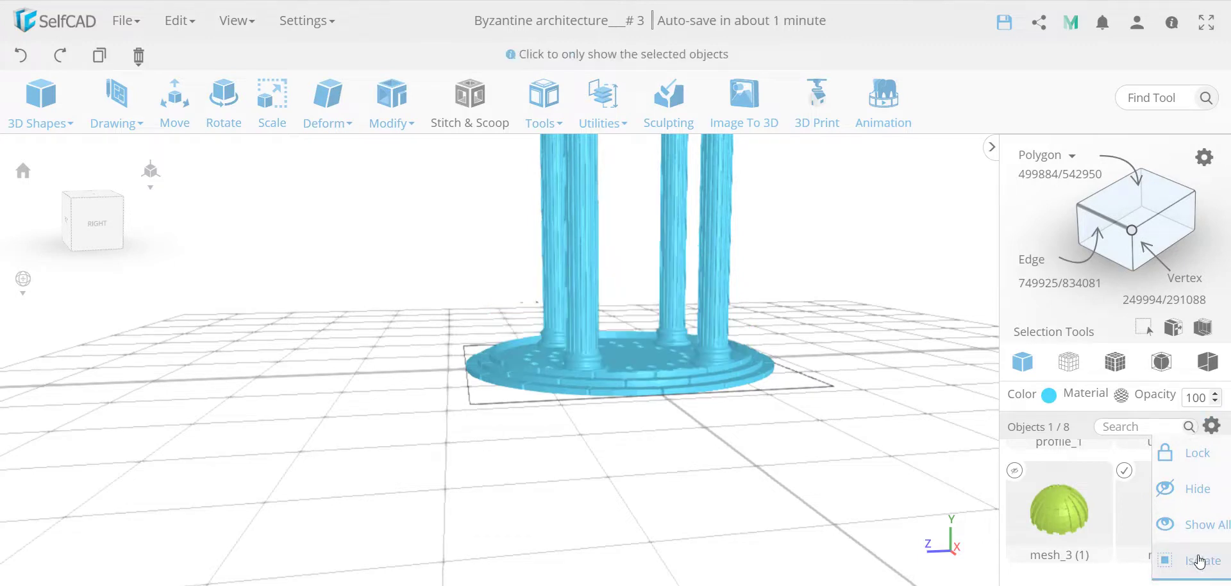
- Turn the isolation of mesh_6 off and back on
{"action": "left_click", "coordinate": [1200, 562]}
{"action": "scroll", "coordinate": [1152, 506], "scroll_direction": "up", "scroll_amount": 3}
{"action": "scroll", "coordinate": [1152, 507], "scroll_direction": "down", "scroll_amount": 3}
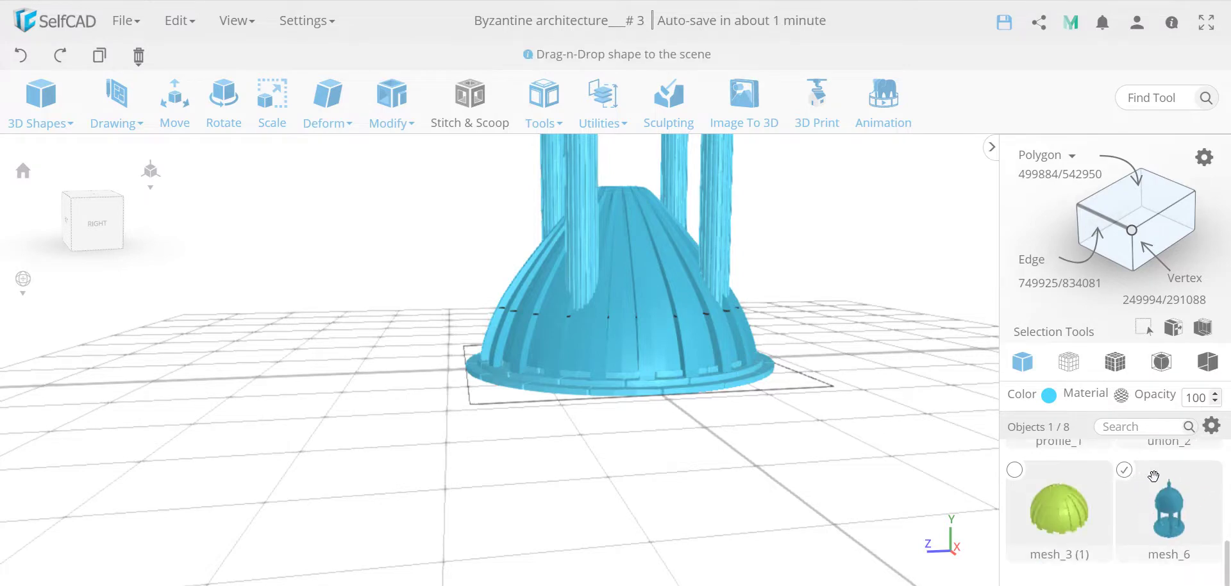
{"action": "left_click", "coordinate": [1210, 427]}
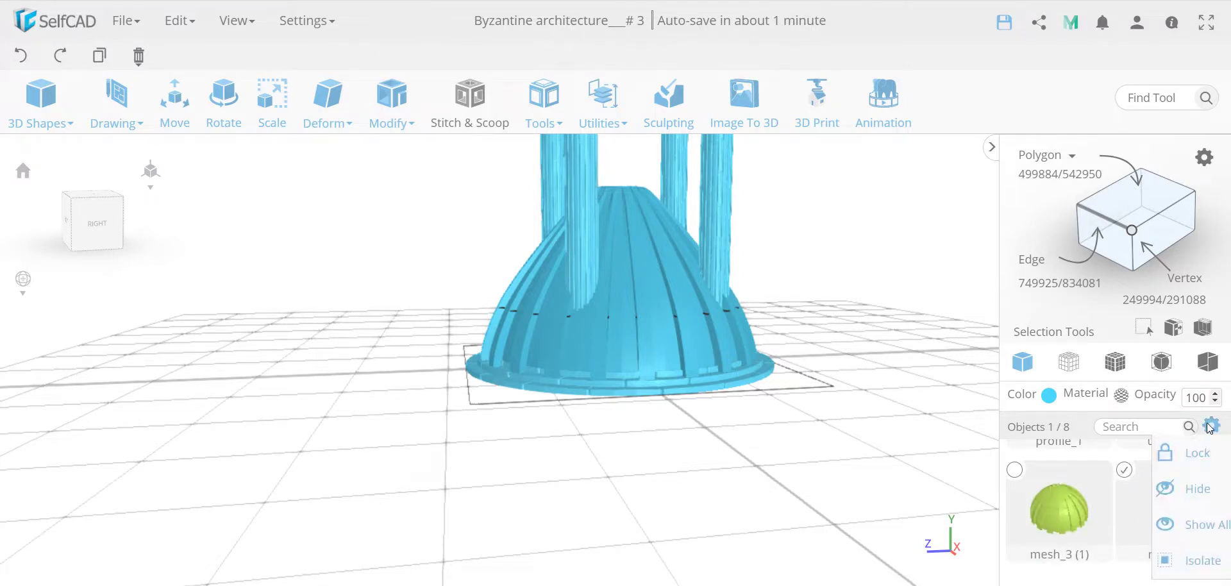
{"action": "left_click", "coordinate": [1198, 560]}
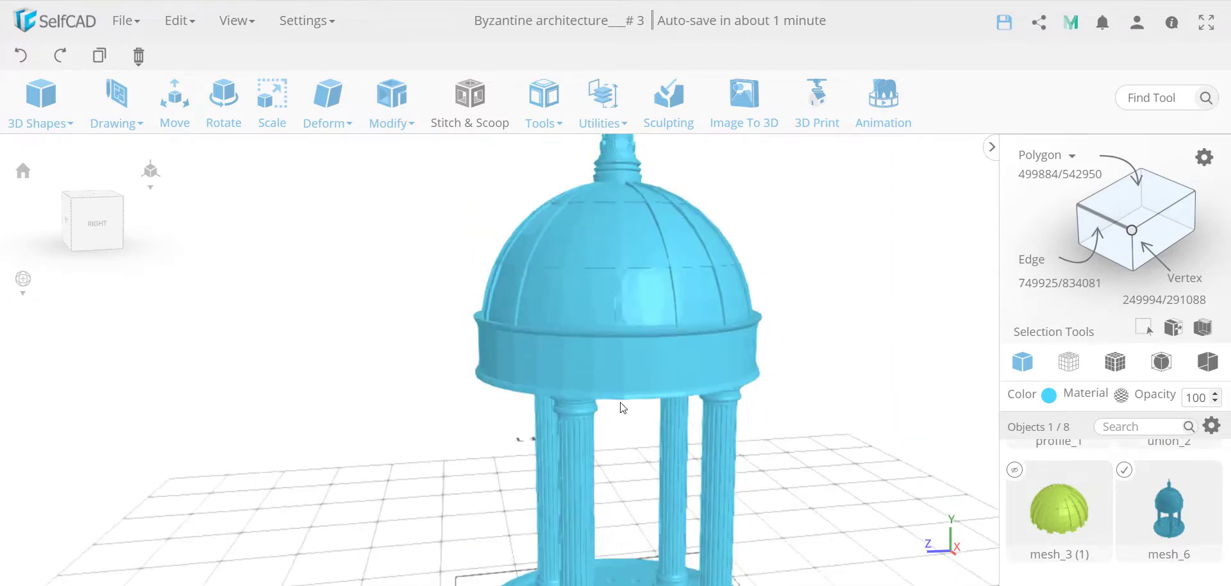
- Inspect the band beneath the dome of mesh_6 and check the size of one of its side polygons with Scale
{"action": "scroll", "coordinate": [628, 375], "scroll_direction": "up", "scroll_amount": 5}
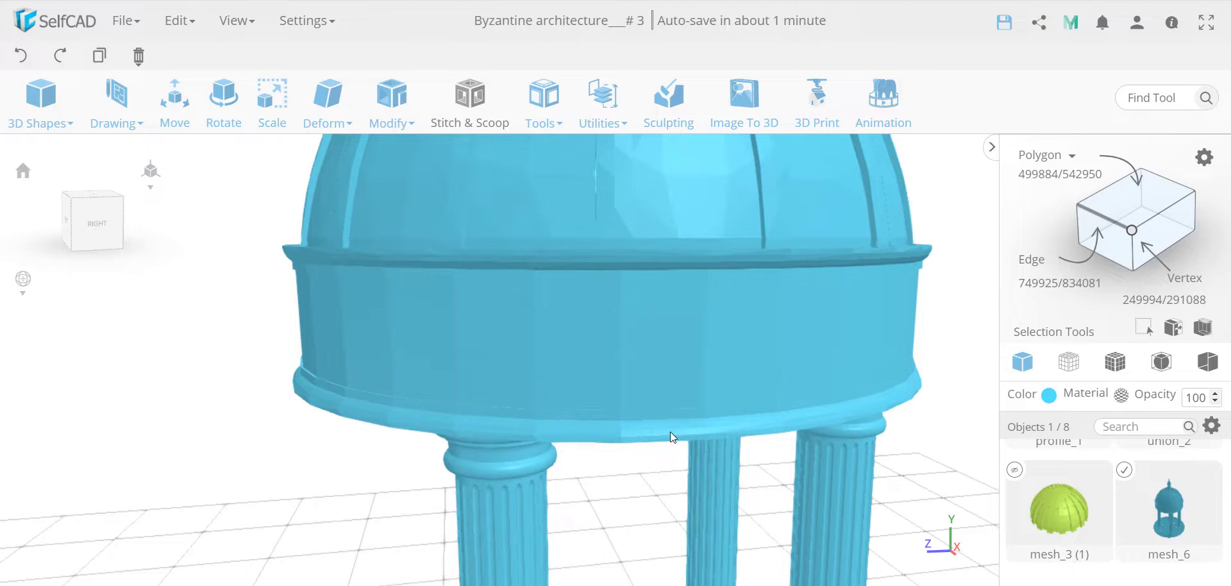
{"action": "mouse_move", "coordinate": [40, 103]}
{"action": "scroll", "coordinate": [664, 356], "scroll_direction": "down", "scroll_amount": 5}
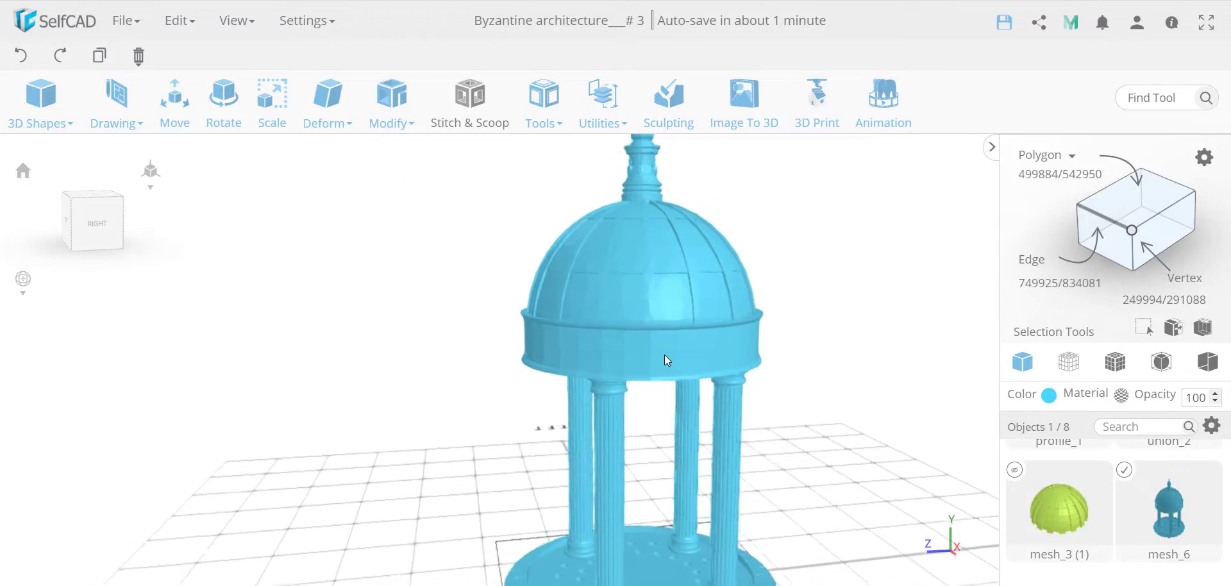
{"action": "left_click", "coordinate": [1211, 426]}
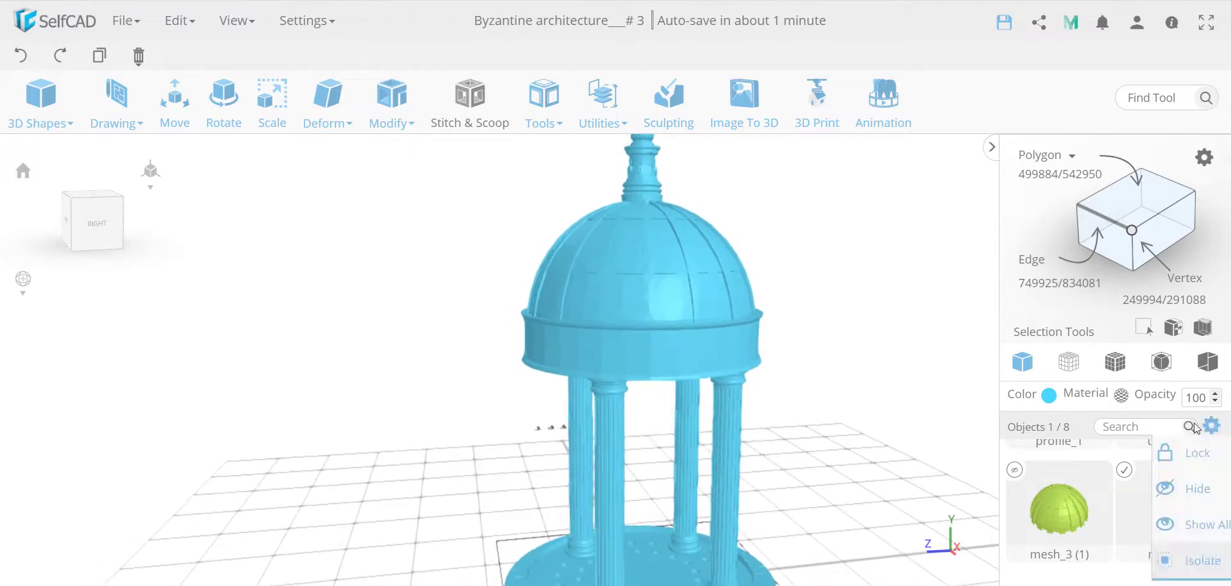
{"action": "left_click", "coordinate": [1135, 192]}
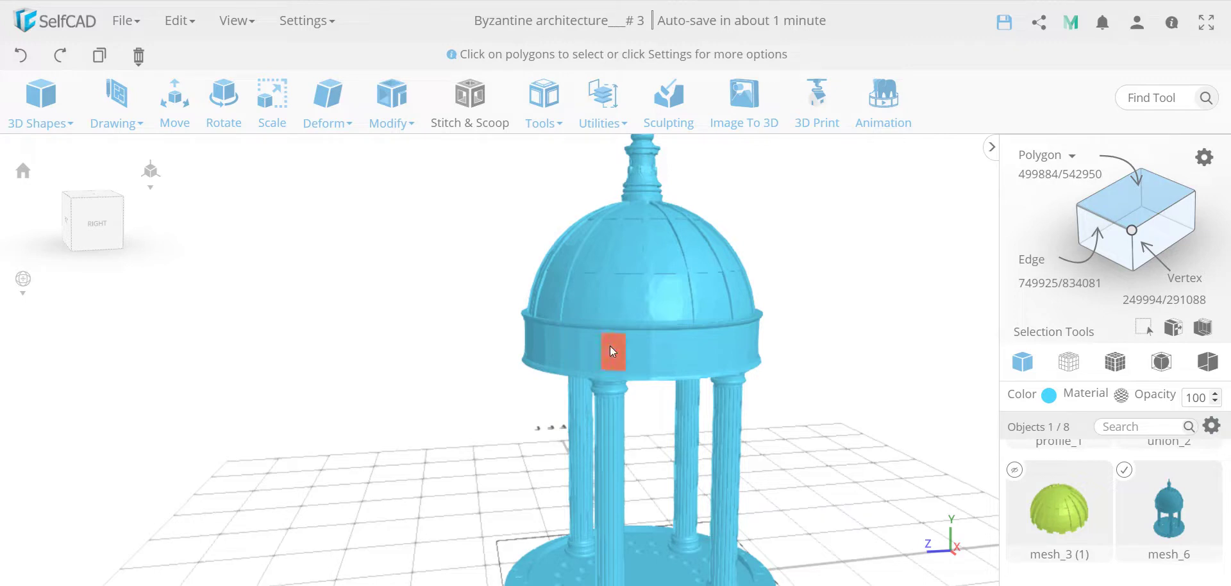
{"action": "left_click", "coordinate": [610, 346]}
{"action": "left_click", "coordinate": [276, 114]}
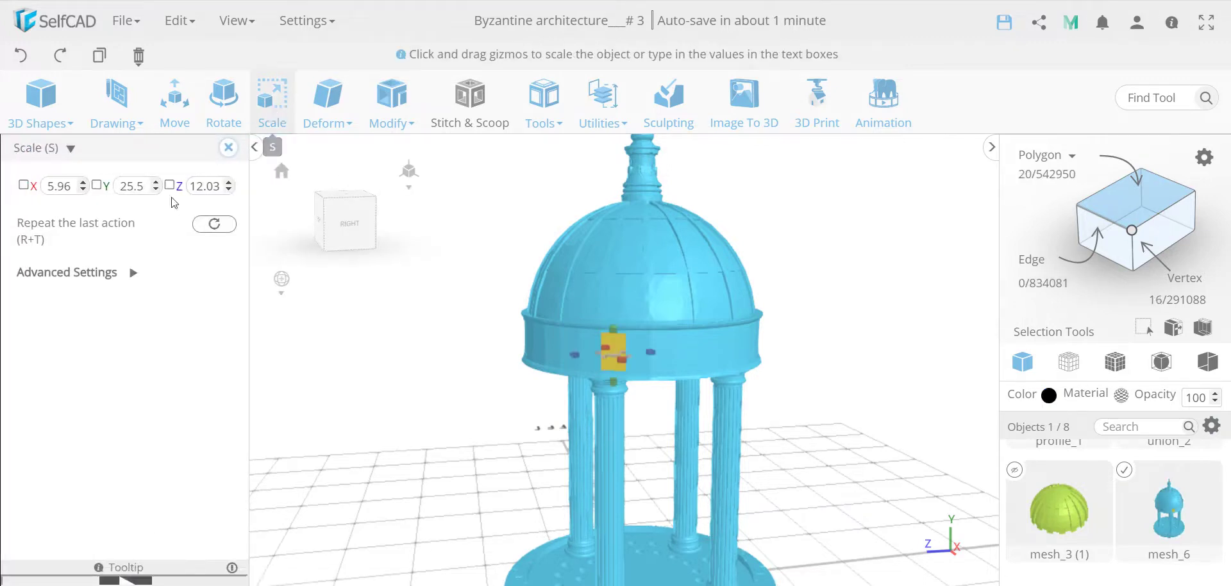
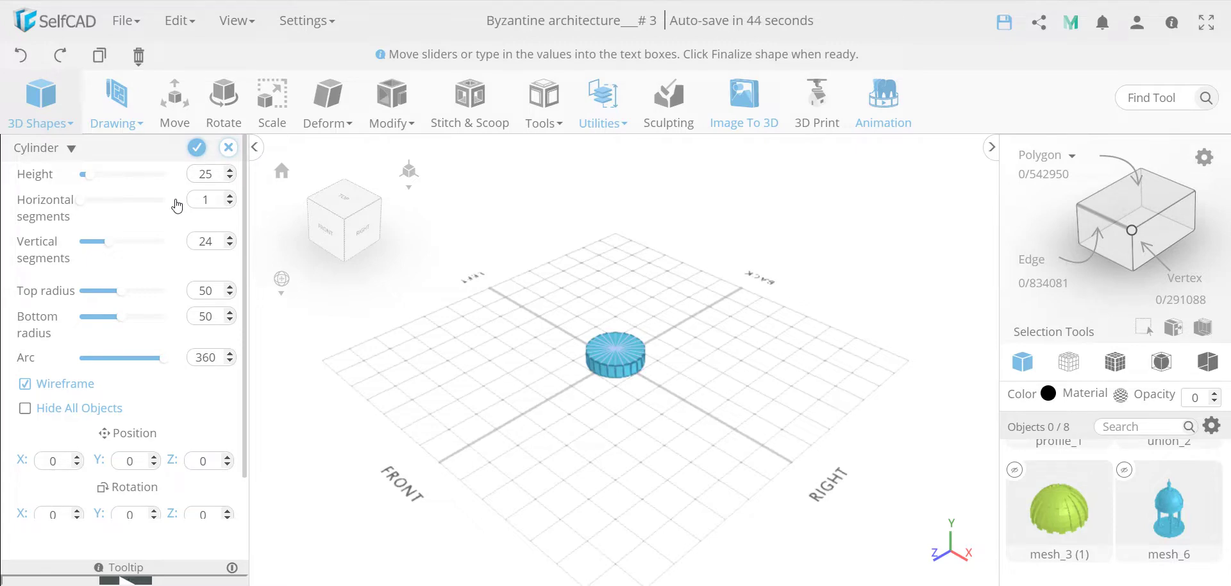
- Create a cylinder with its top radius and bottom radius both set to 75
{"action": "double_click", "coordinate": [208, 286]}
{"action": "type", "text": "75"}
{"action": "key", "text": "Return"}
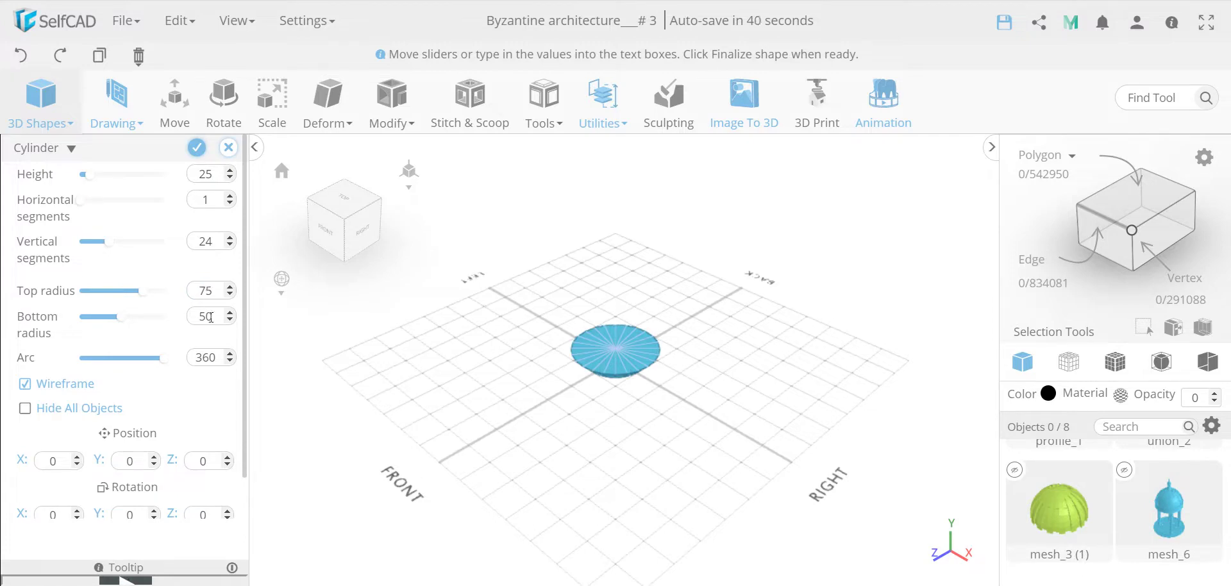
{"action": "double_click", "coordinate": [210, 317]}
{"action": "type", "text": "75"}
{"action": "key", "text": "Return"}
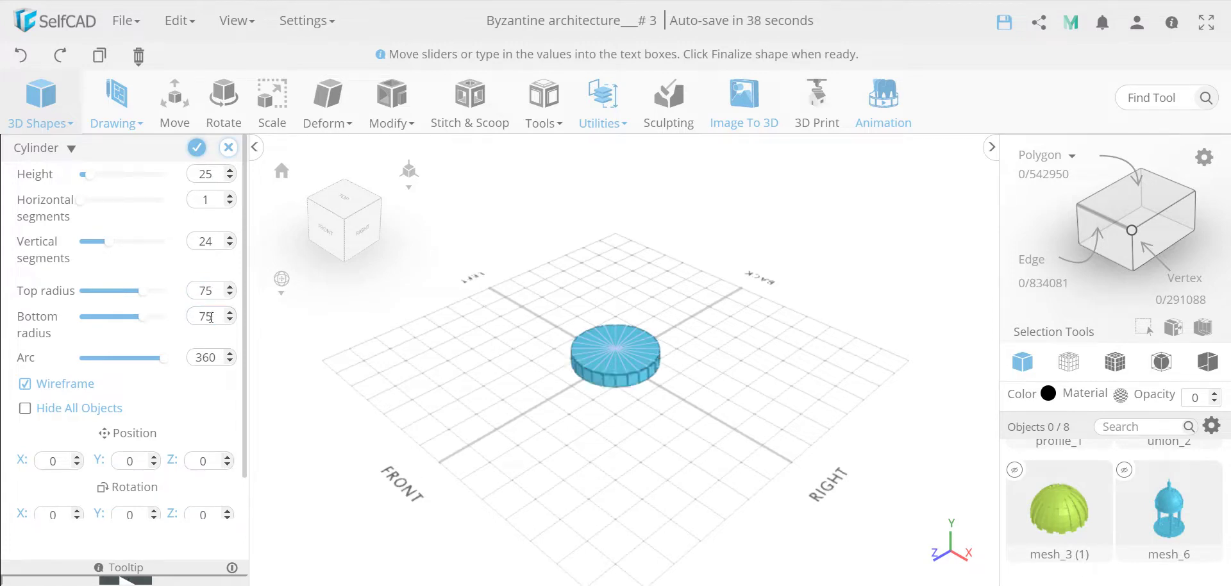
{"action": "left_click", "coordinate": [197, 148]}
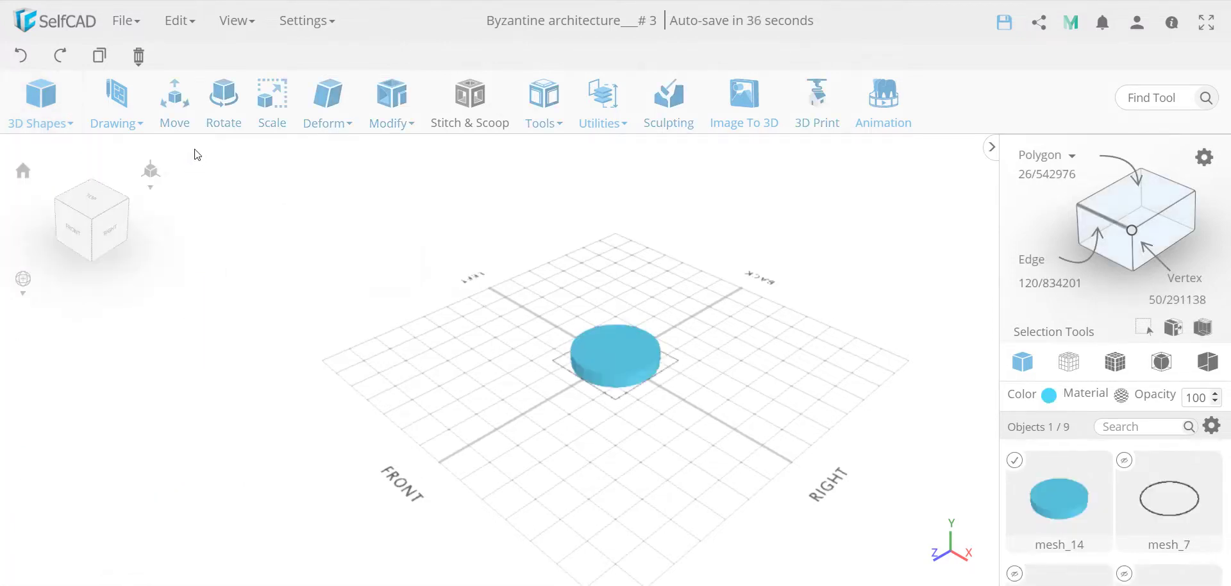
- Select the cylinder's complete top rim edges using Loop selection with Custom Pattern off
{"action": "left_click", "coordinate": [1094, 223]}
{"action": "scroll", "coordinate": [626, 373], "scroll_direction": "up", "scroll_amount": 5}
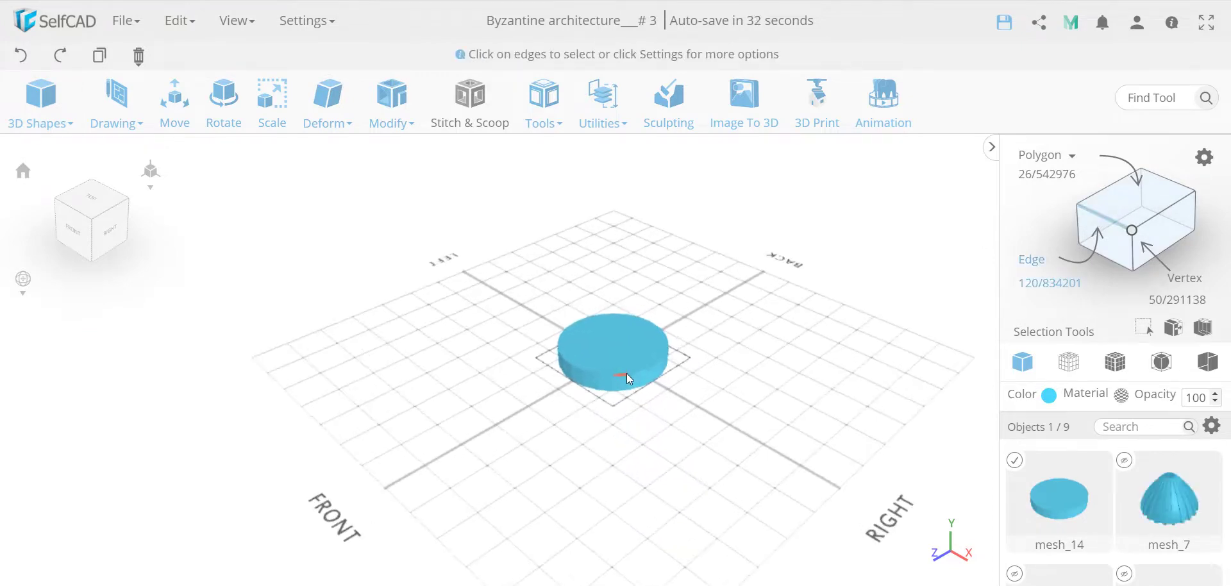
{"action": "scroll", "coordinate": [626, 373], "scroll_direction": "up", "scroll_amount": 1}
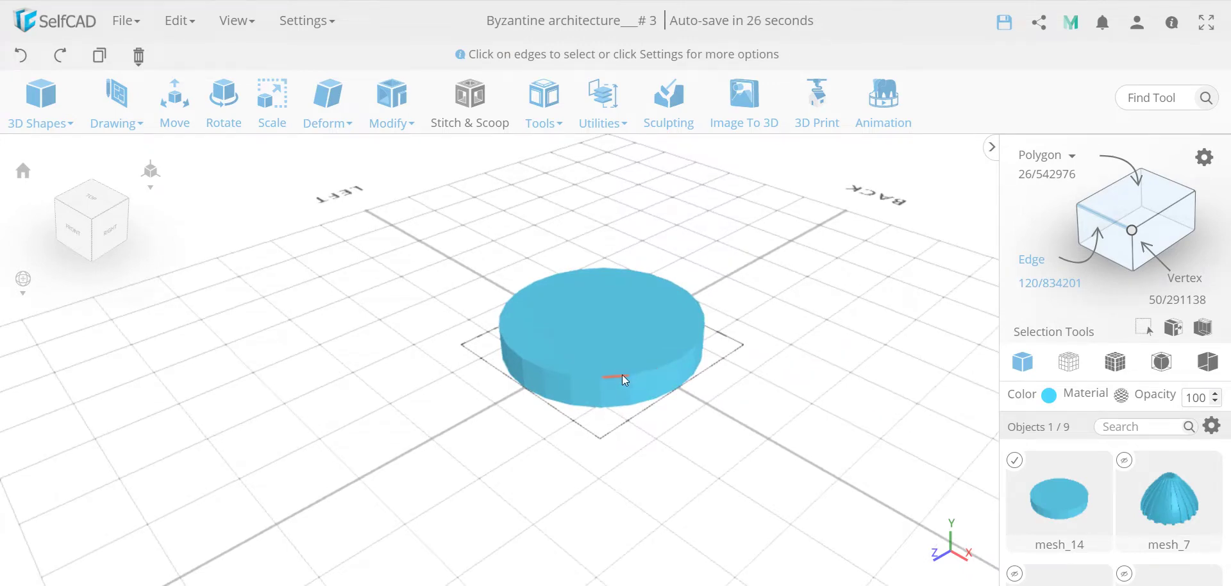
{"action": "left_click", "coordinate": [1203, 158]}
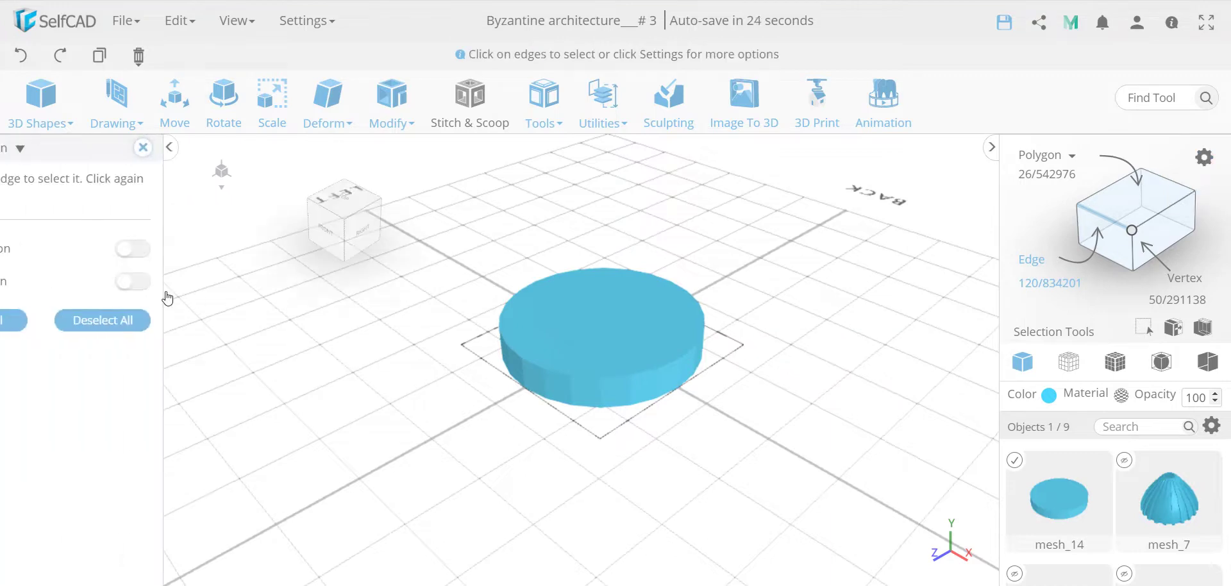
{"action": "left_click", "coordinate": [221, 252]}
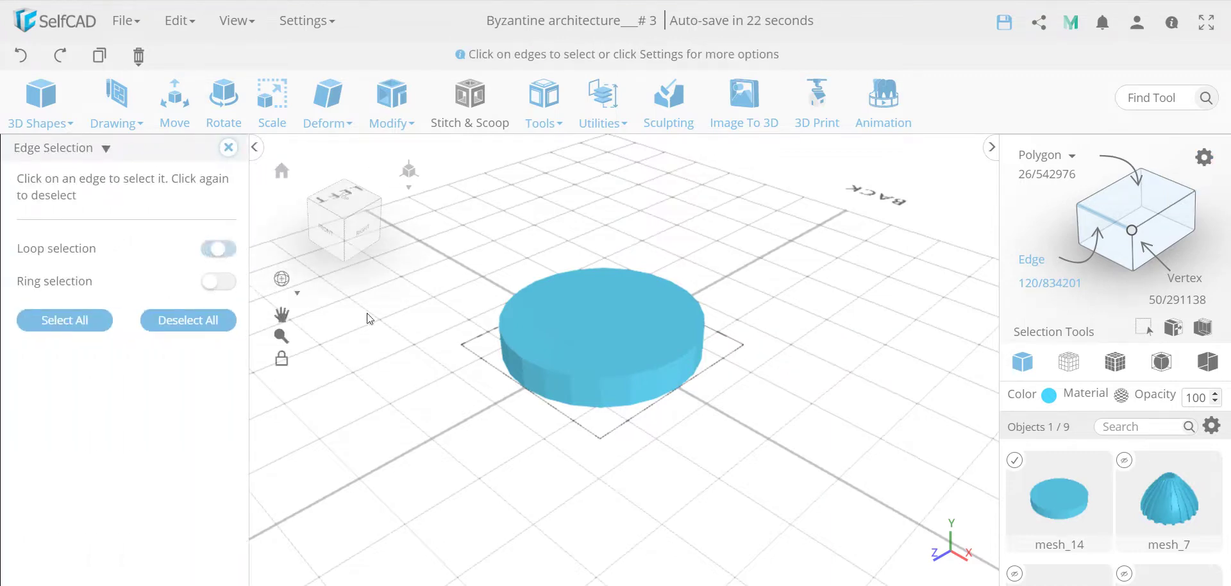
{"action": "left_click", "coordinate": [607, 375]}
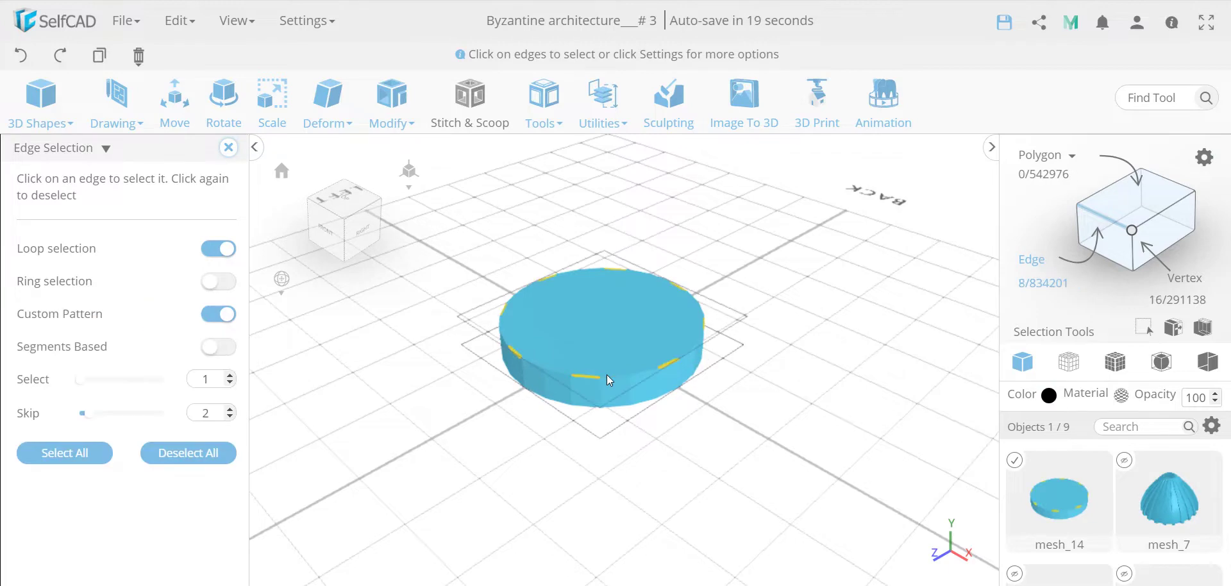
{"action": "left_click", "coordinate": [212, 317]}
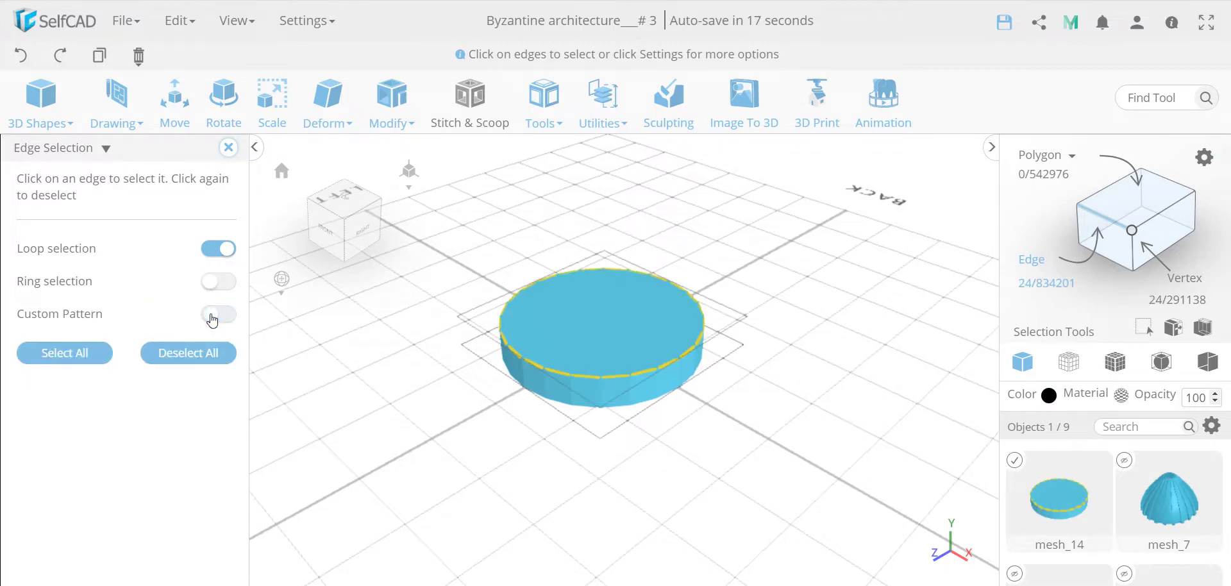
{"action": "left_click", "coordinate": [228, 148]}
- Make one copy of the selected rim edge loop as a separate profile with Copy Offset, at zero position offset
{"action": "left_click", "coordinate": [544, 116]}
{"action": "left_click", "coordinate": [567, 150]}
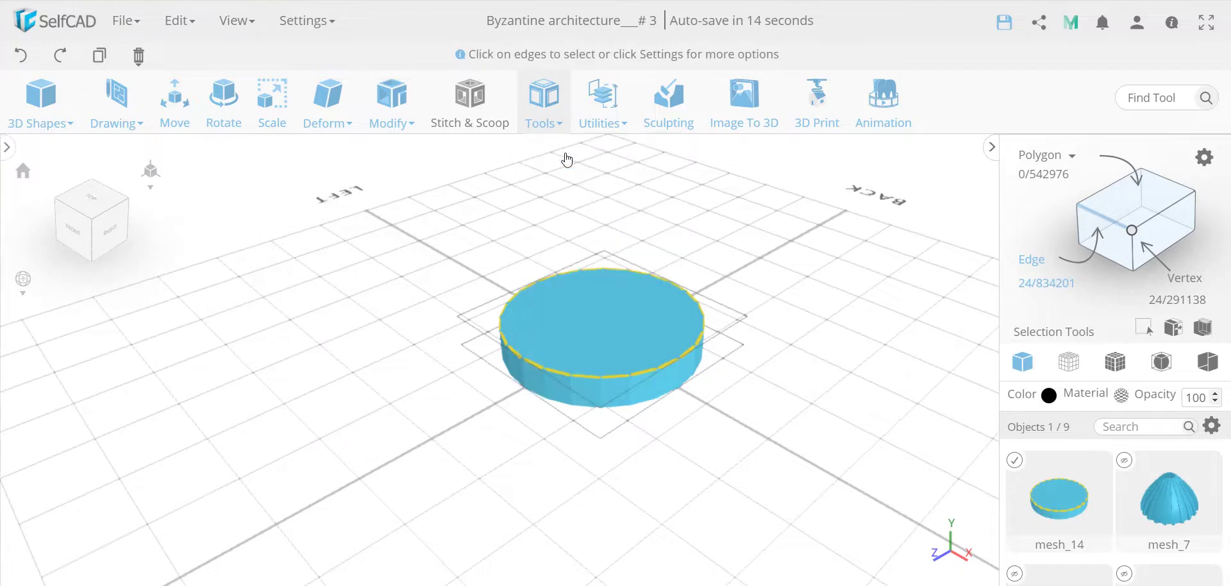
{"action": "left_click", "coordinate": [61, 312]}
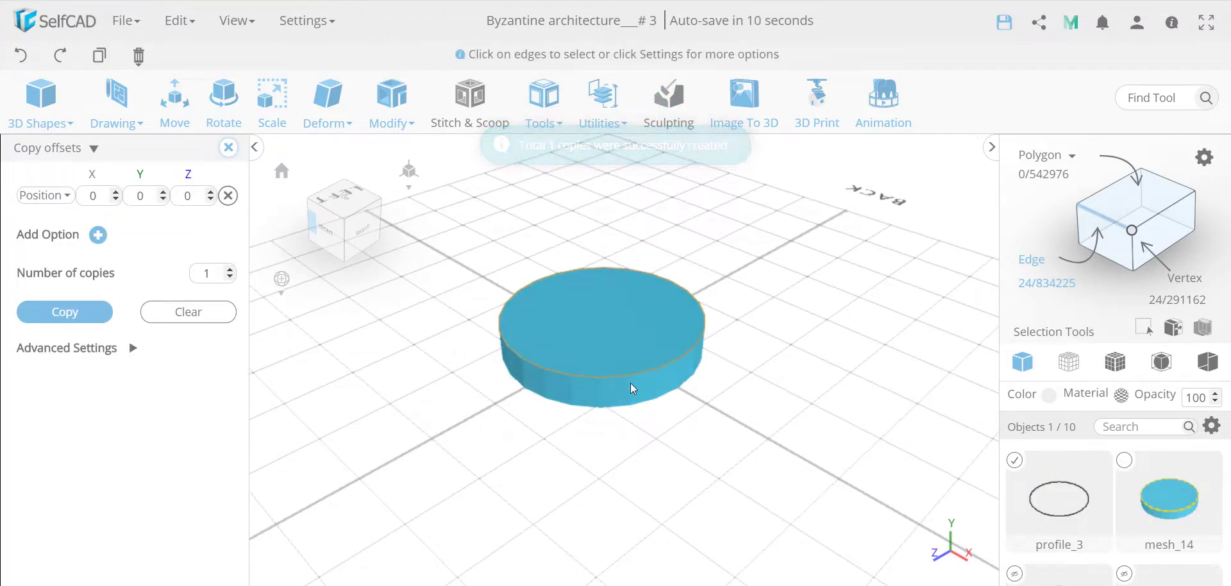
{"action": "left_click", "coordinate": [228, 147]}
- Rename the copied rim profile to r75 and deselect it
{"action": "double_click", "coordinate": [1066, 547]}
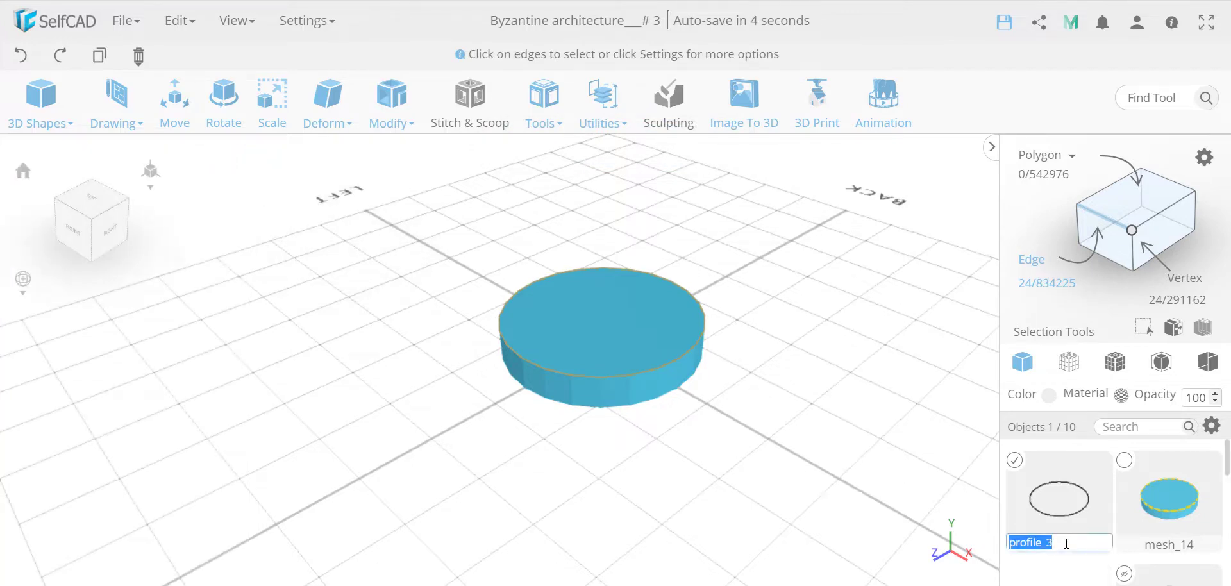
{"action": "type", "text": "r"}
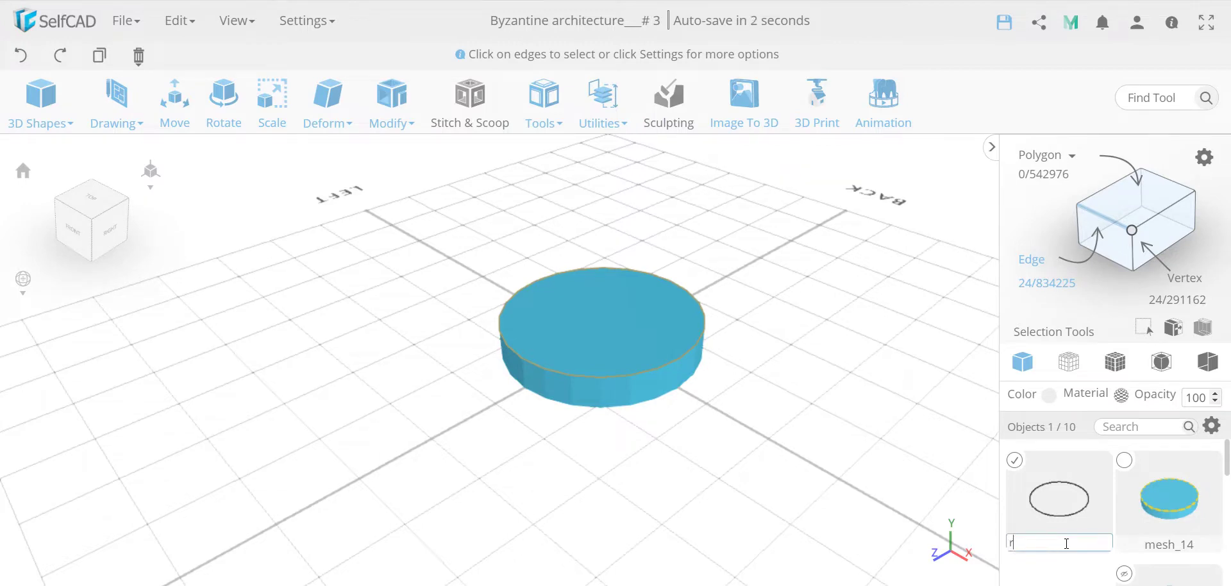
{"action": "type", "text": "75"}
{"action": "key", "text": "Return"}
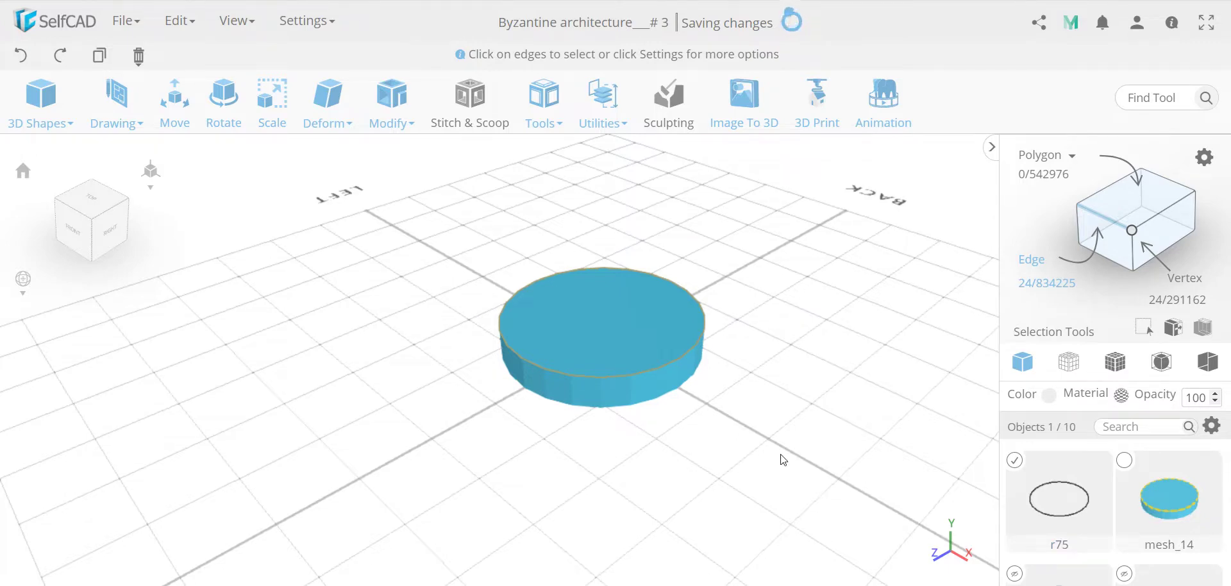
{"action": "left_click", "coordinate": [1012, 462]}
- Sketch a circle beside the cylinder on the Bottom/Top plane, with Number of Edges 32 and a radius of 2.5 mm
{"action": "left_click", "coordinate": [117, 106]}
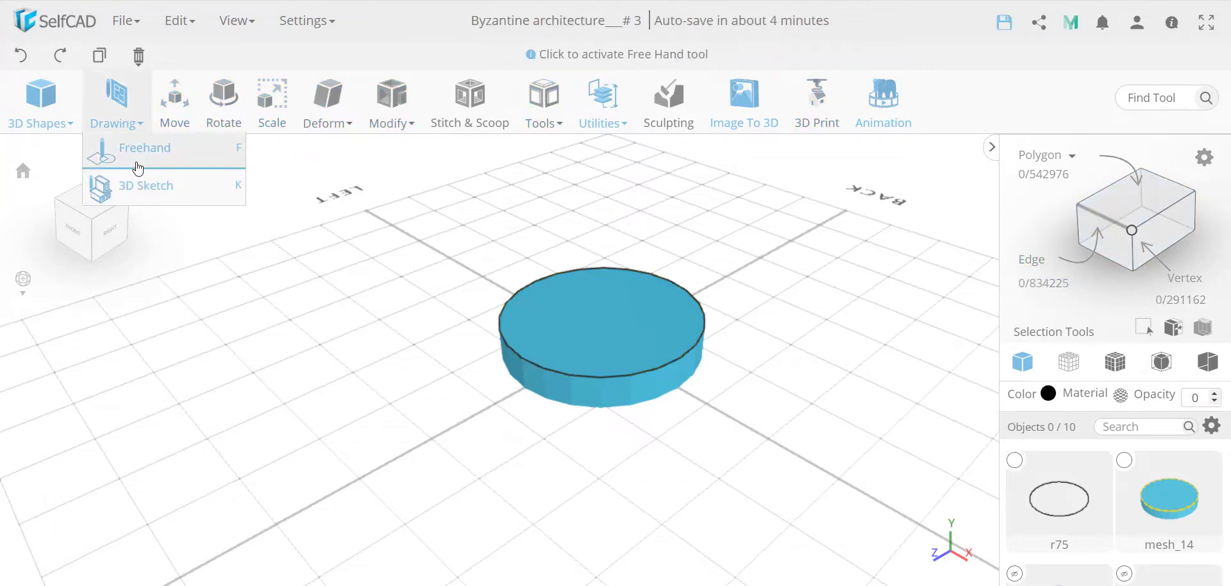
{"action": "left_click", "coordinate": [144, 187]}
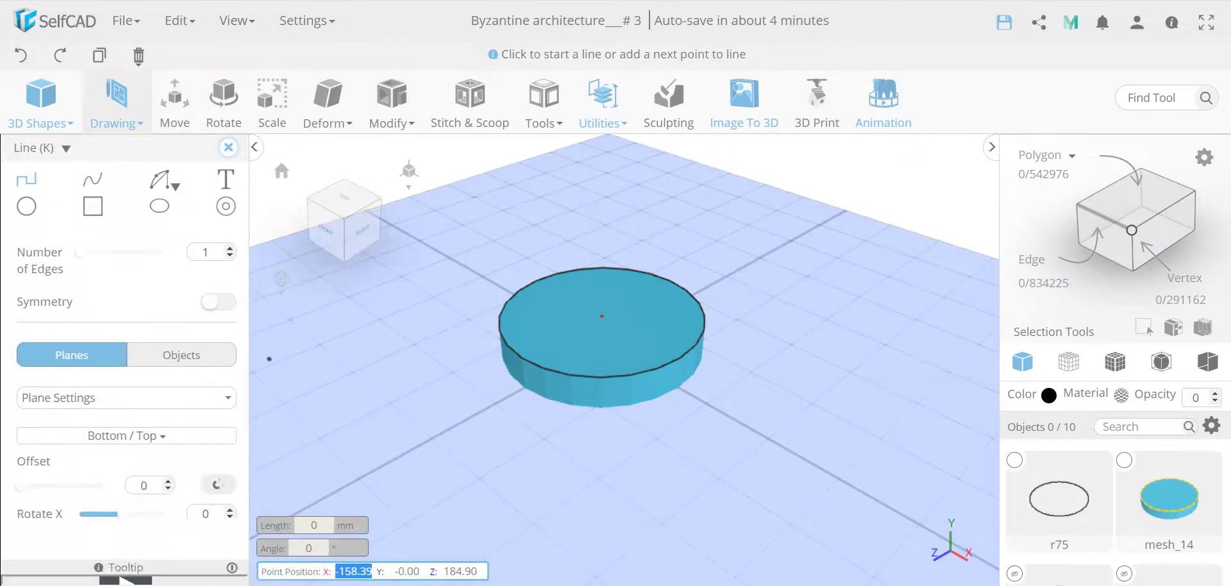
{"action": "left_click", "coordinate": [21, 211]}
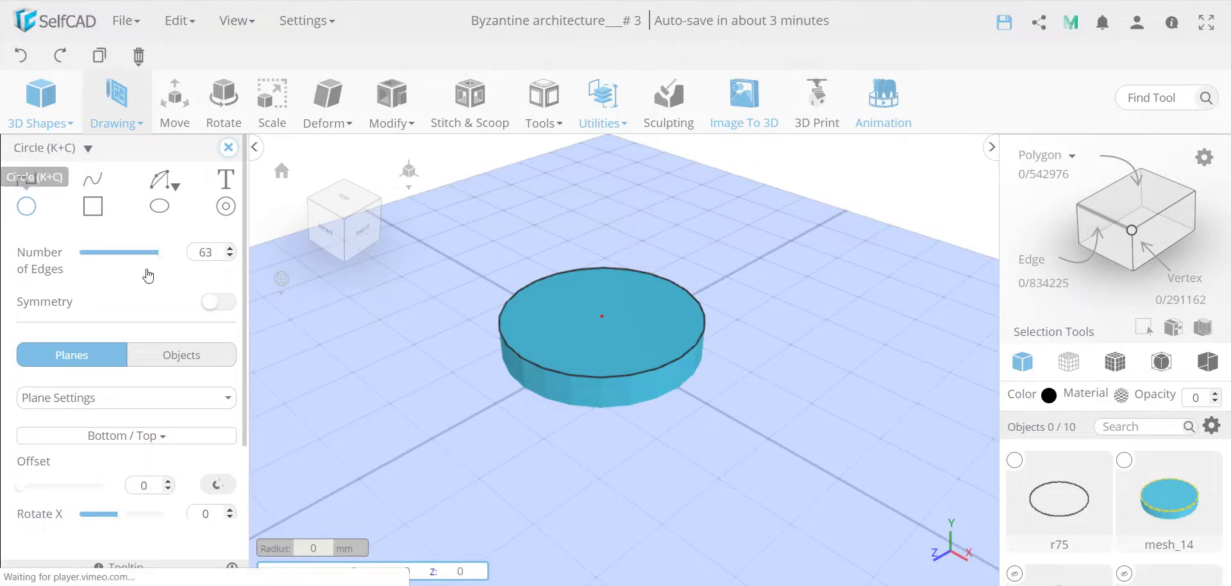
{"action": "double_click", "coordinate": [215, 252]}
{"action": "type", "text": "36"}
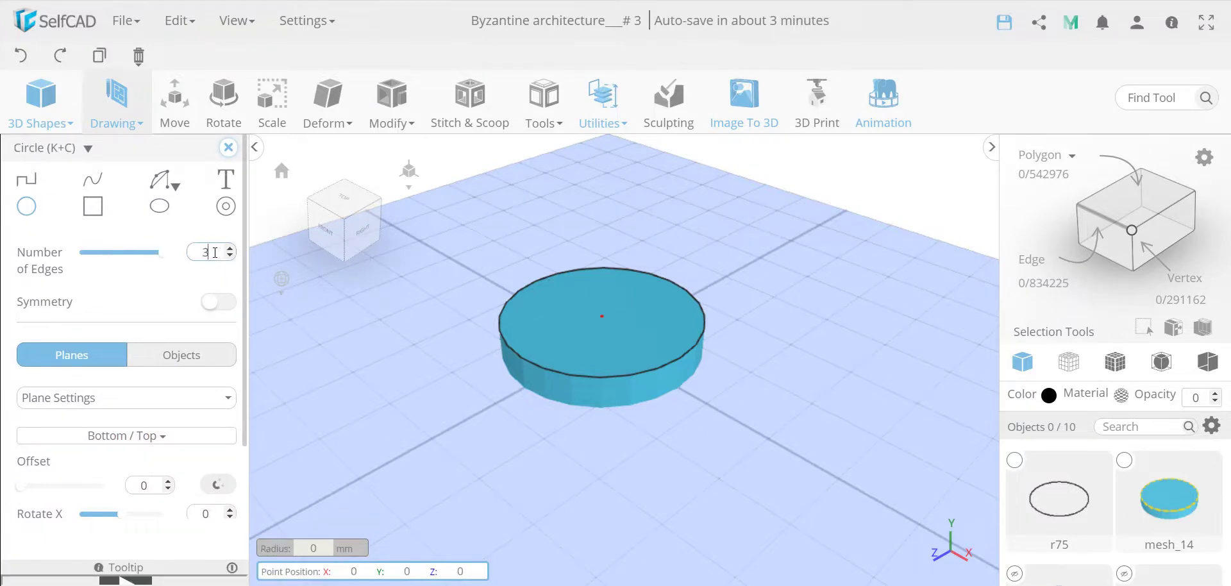
{"action": "key", "text": "Return"}
{"action": "double_click", "coordinate": [215, 252]}
{"action": "type", "text": "32"}
{"action": "key", "text": "Return"}
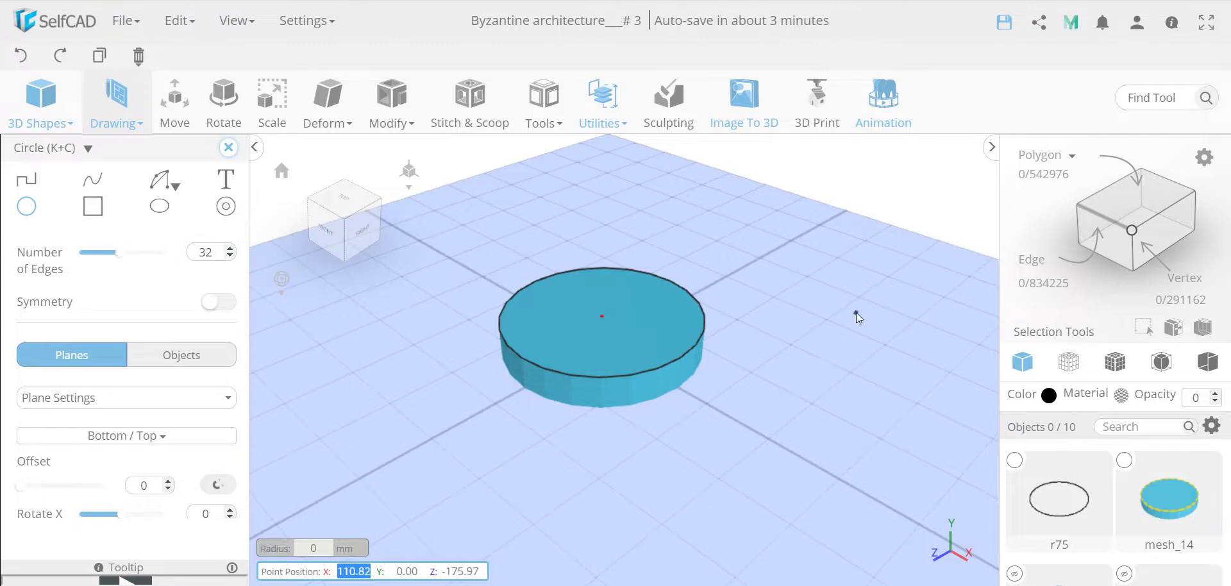
{"action": "left_click", "coordinate": [856, 312]}
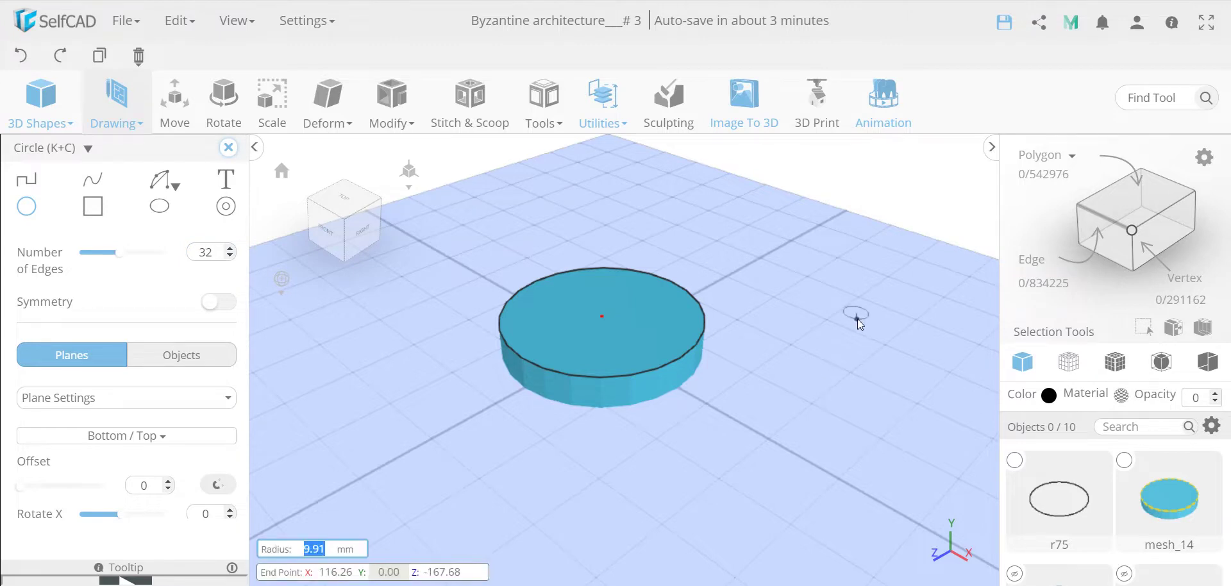
{"action": "type", "text": "2.5"}
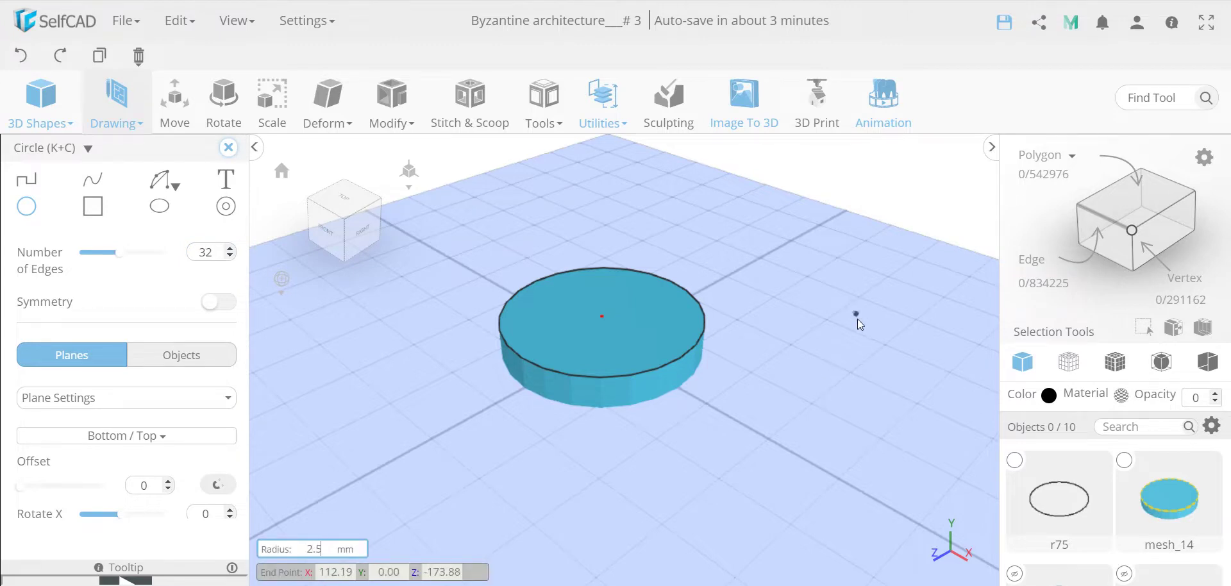
{"action": "key", "text": "Return"}
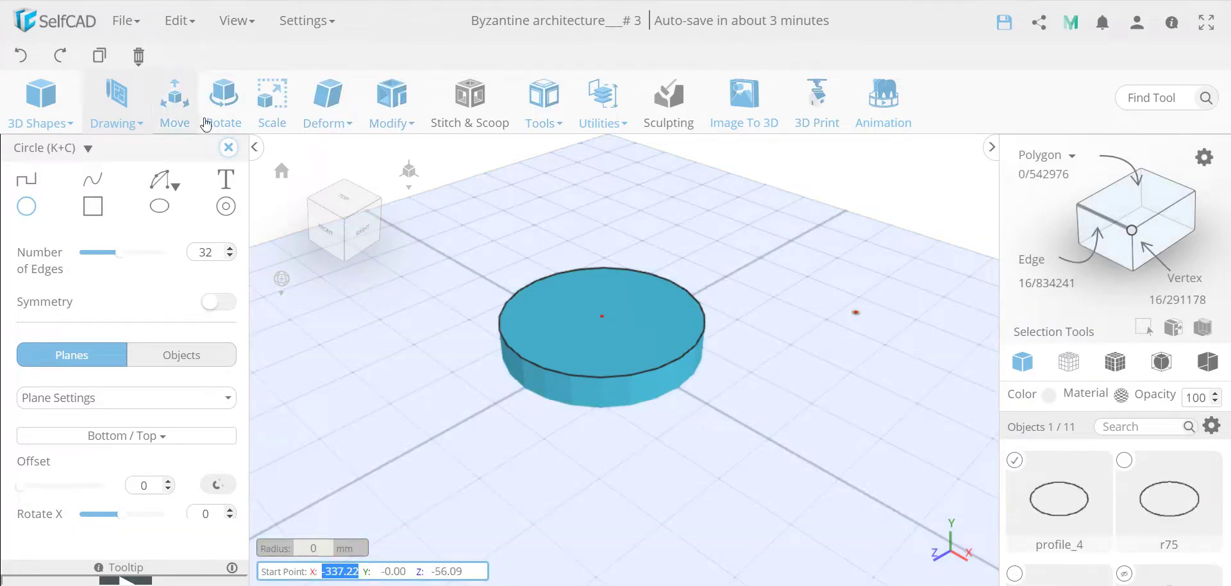
{"action": "left_click", "coordinate": [228, 147]}
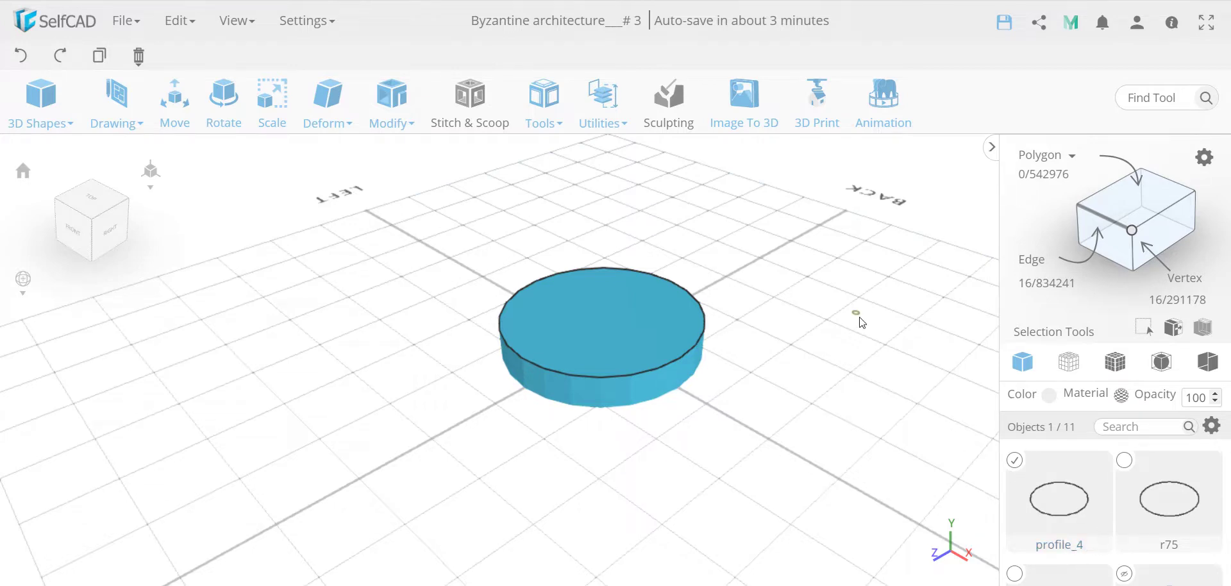
- Sweep the small circle along the r75 rim profile with Follow Path, from 0 to 100 with taper 0 and Use Tangent on
{"action": "left_click", "coordinate": [1125, 460]}
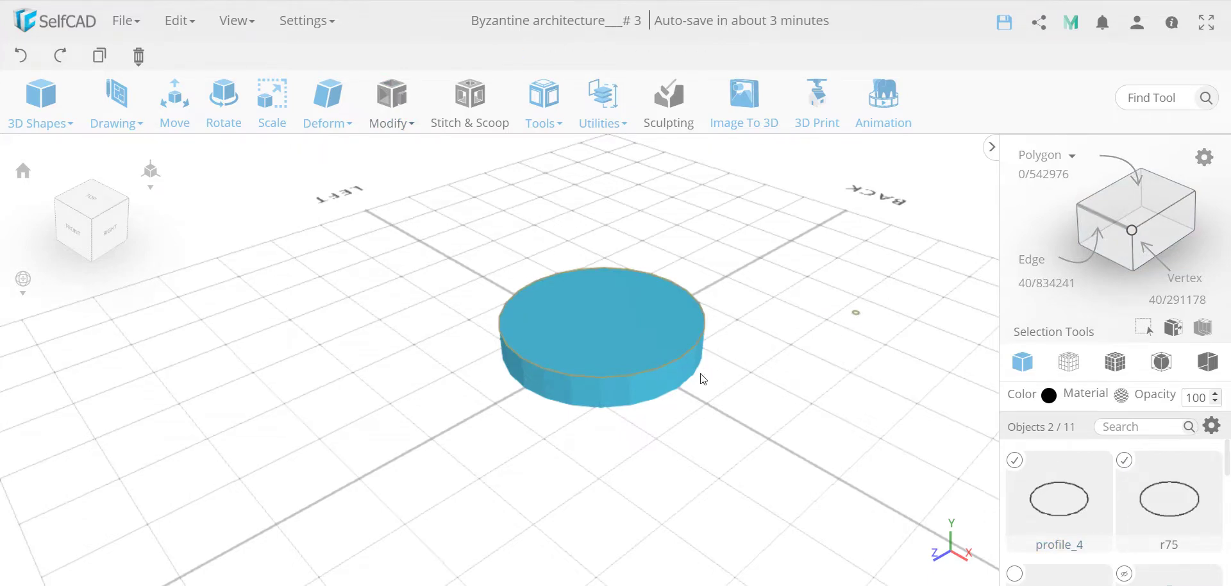
{"action": "left_click", "coordinate": [555, 111]}
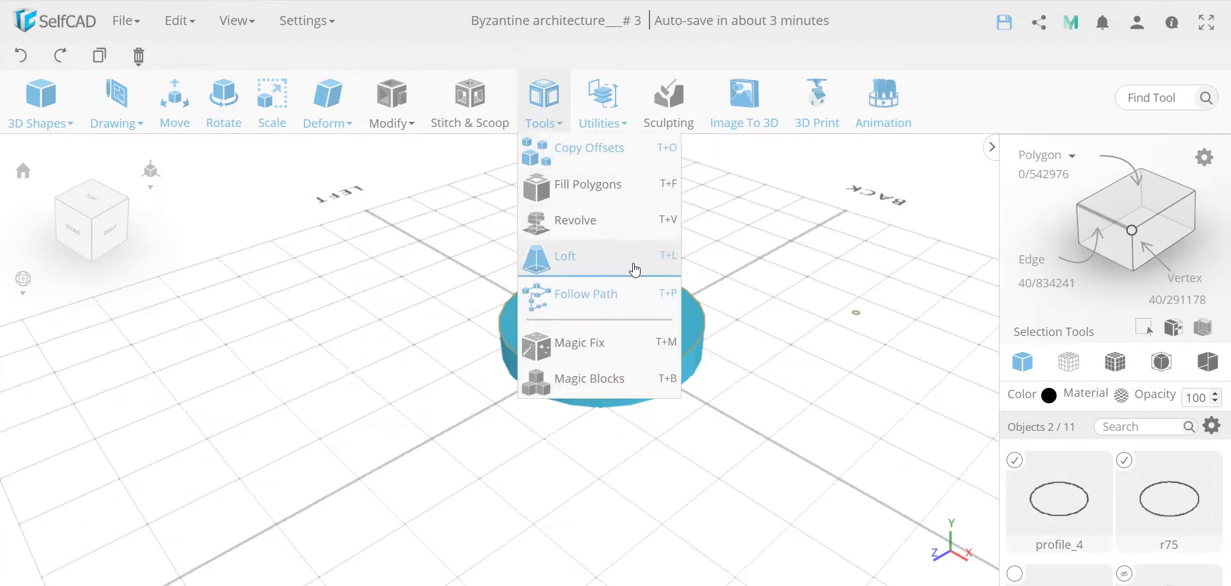
{"action": "left_click", "coordinate": [612, 294]}
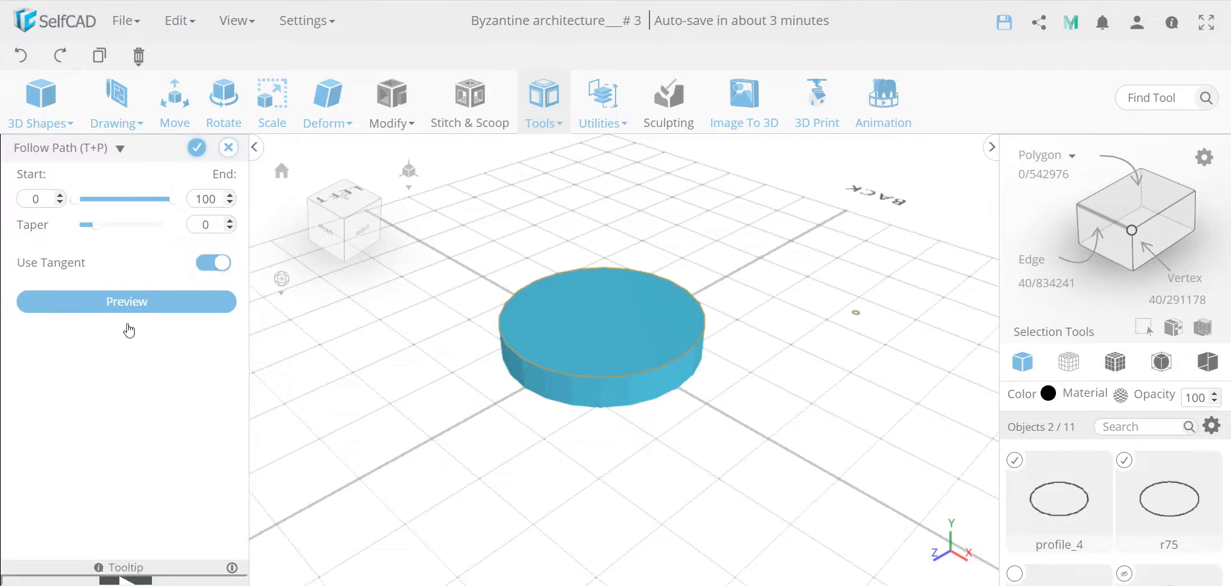
{"action": "left_click", "coordinate": [120, 306]}
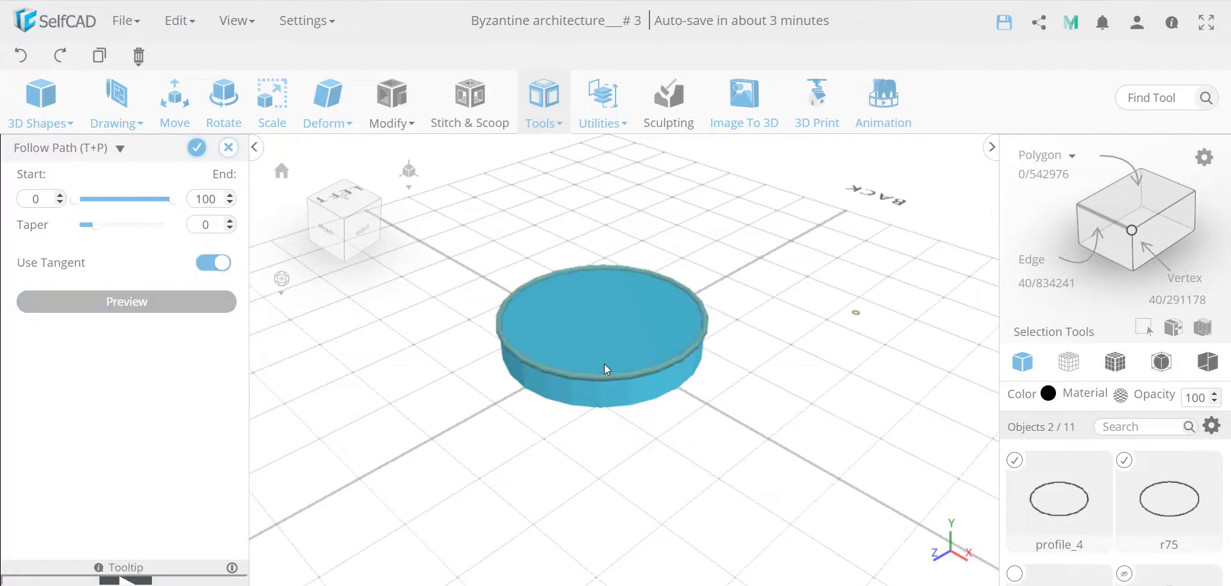
{"action": "scroll", "coordinate": [604, 380], "scroll_direction": "up", "scroll_amount": 5}
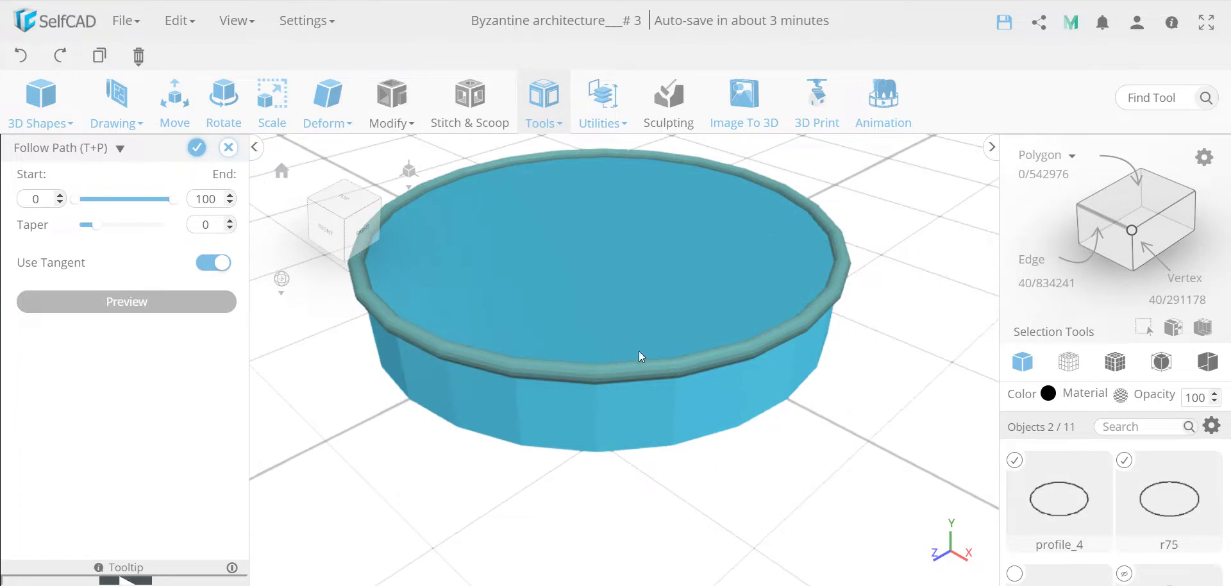
{"action": "left_click", "coordinate": [198, 150]}
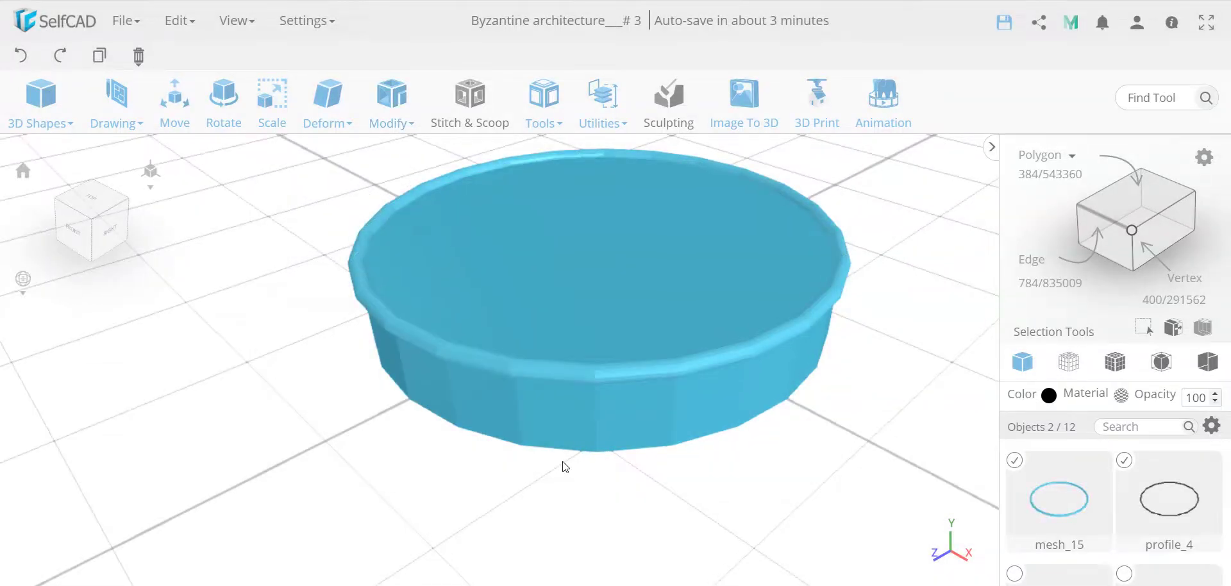
- Add the cylinder to the selected rim ring and small profile, and move them all to Y 2.5
{"action": "scroll", "coordinate": [565, 466], "scroll_direction": "down", "scroll_amount": 2}
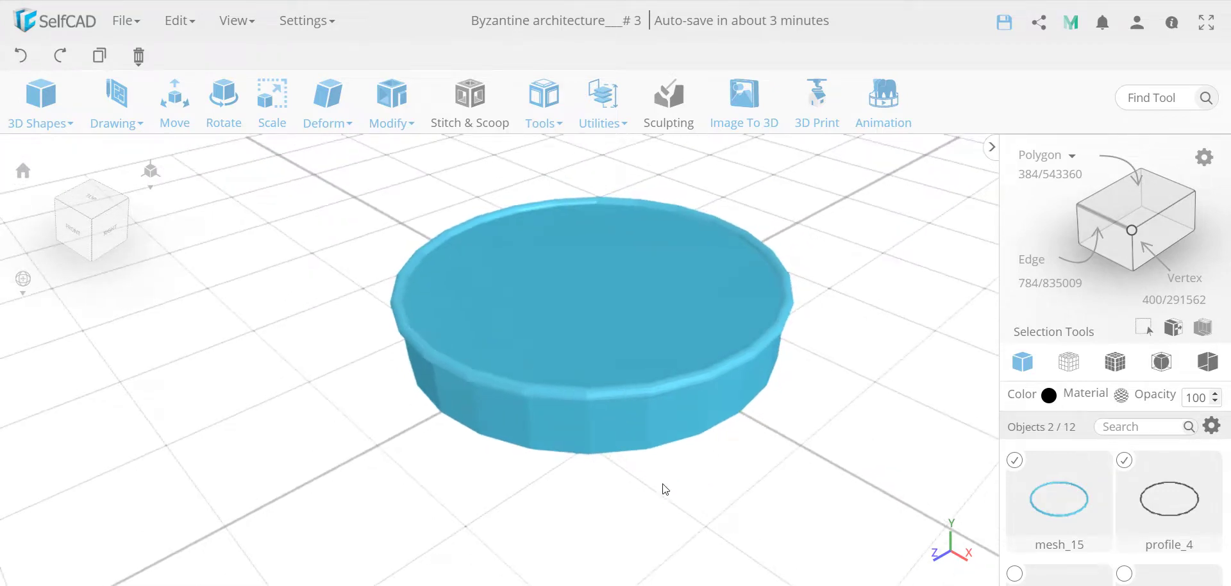
{"action": "right_click_drag", "start_coordinate": [665, 489], "coordinate": [640, 461]}
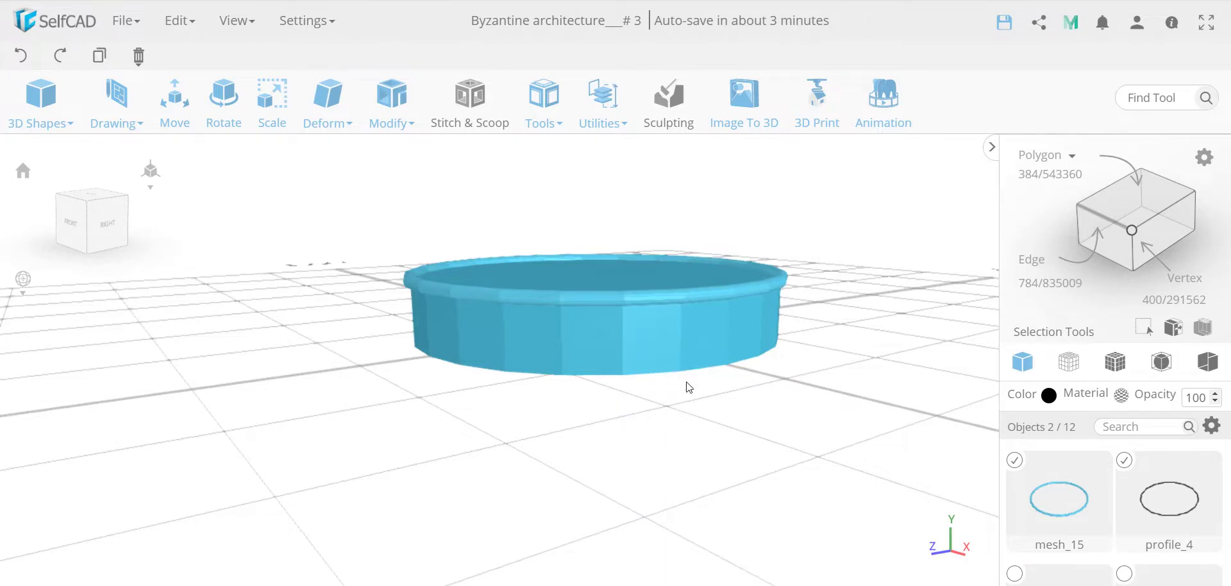
{"action": "left_click", "coordinate": [618, 348], "text": "shift"}
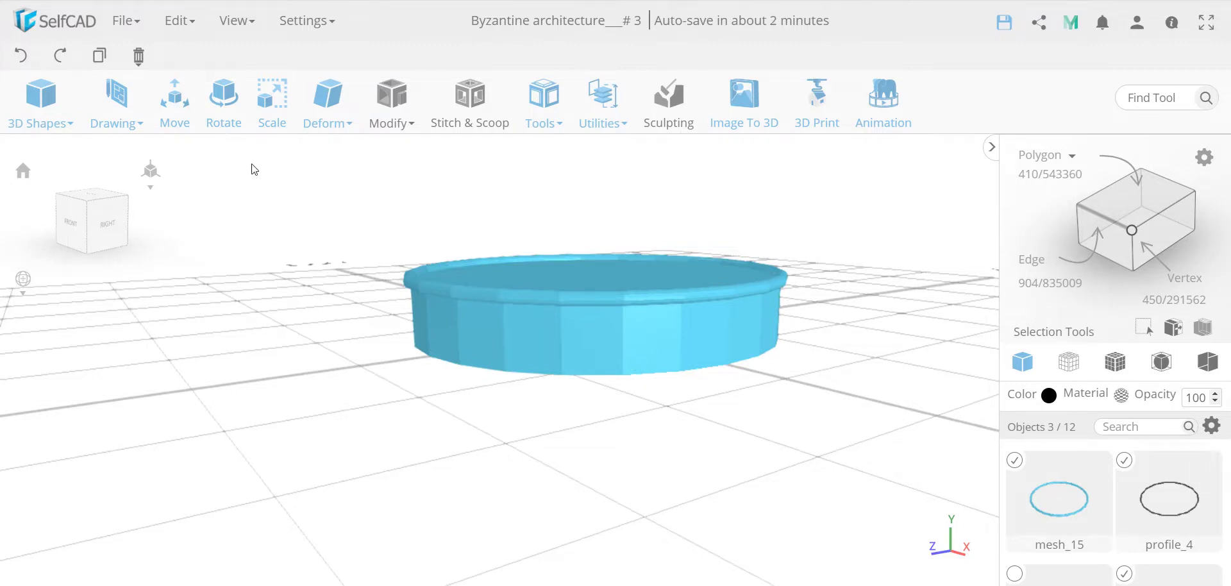
{"action": "left_click", "coordinate": [170, 117]}
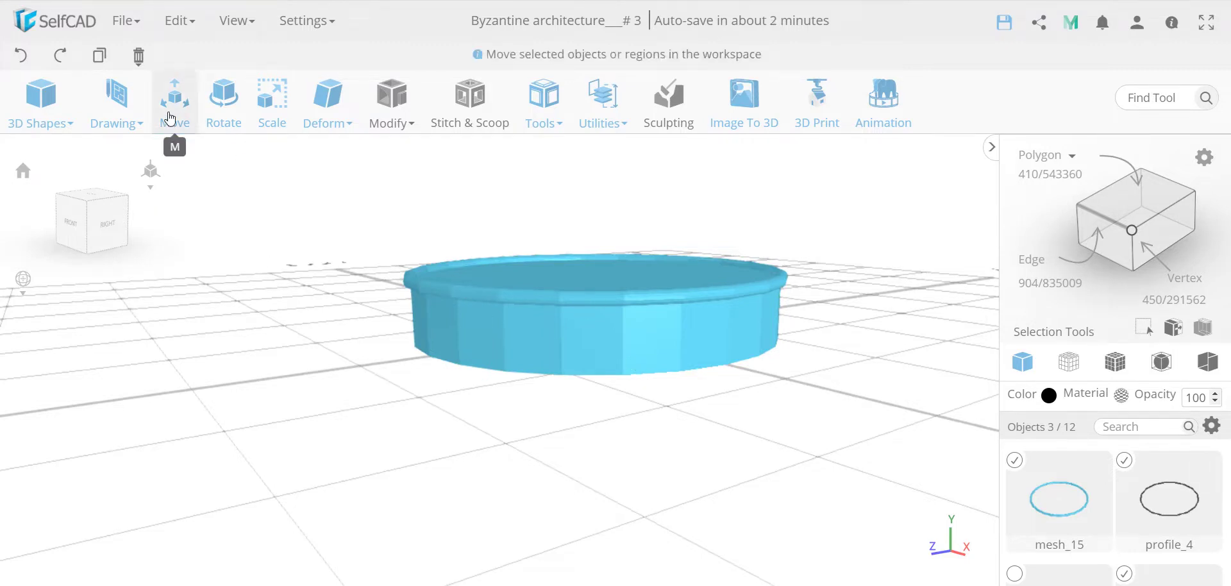
{"action": "left_click", "coordinate": [139, 186]}
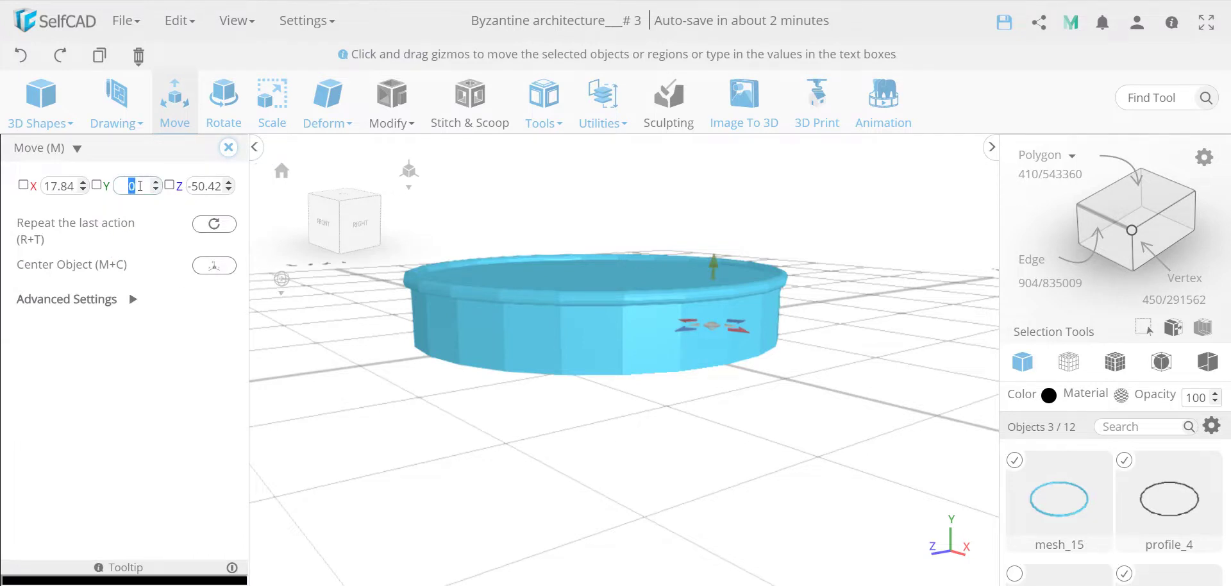
{"action": "type", "text": "2.5"}
{"action": "key", "text": "Return"}
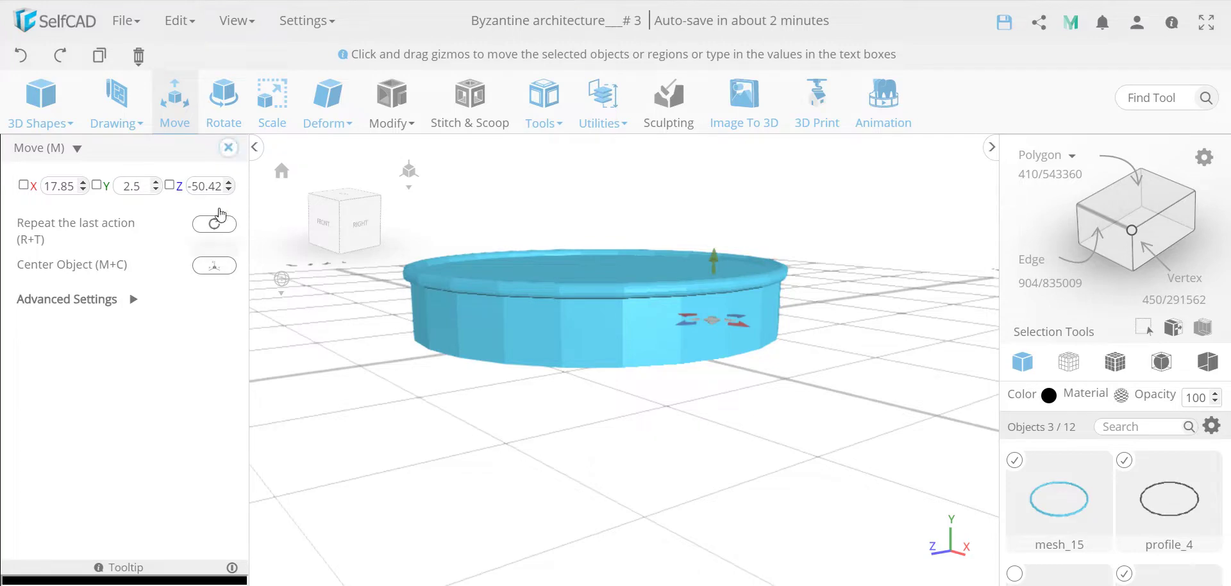
{"action": "left_click", "coordinate": [229, 149]}
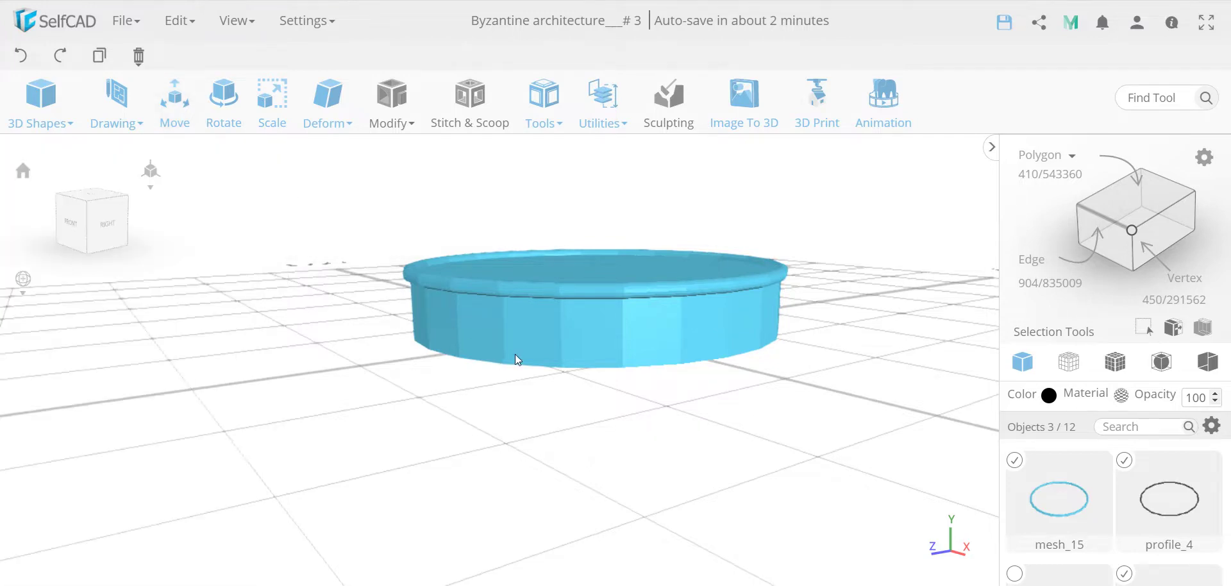
- Deselect the cylinder and move a copy of the rim ring and small profile down to the cylinder's base at Y 0
{"action": "left_click", "coordinate": [515, 356]}
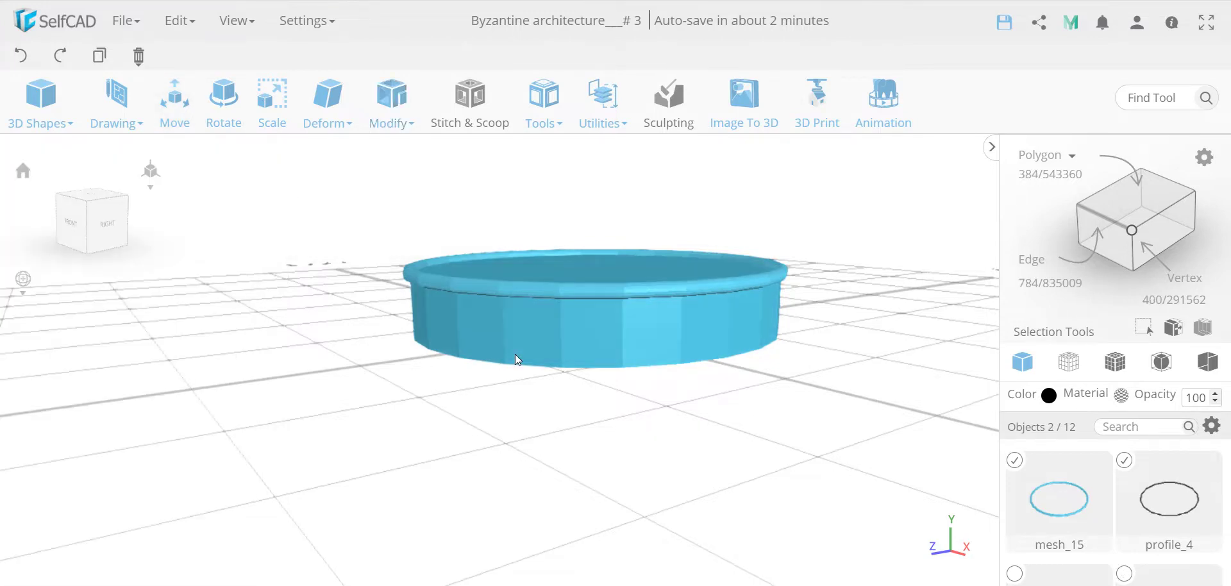
{"action": "left_click", "coordinate": [174, 120]}
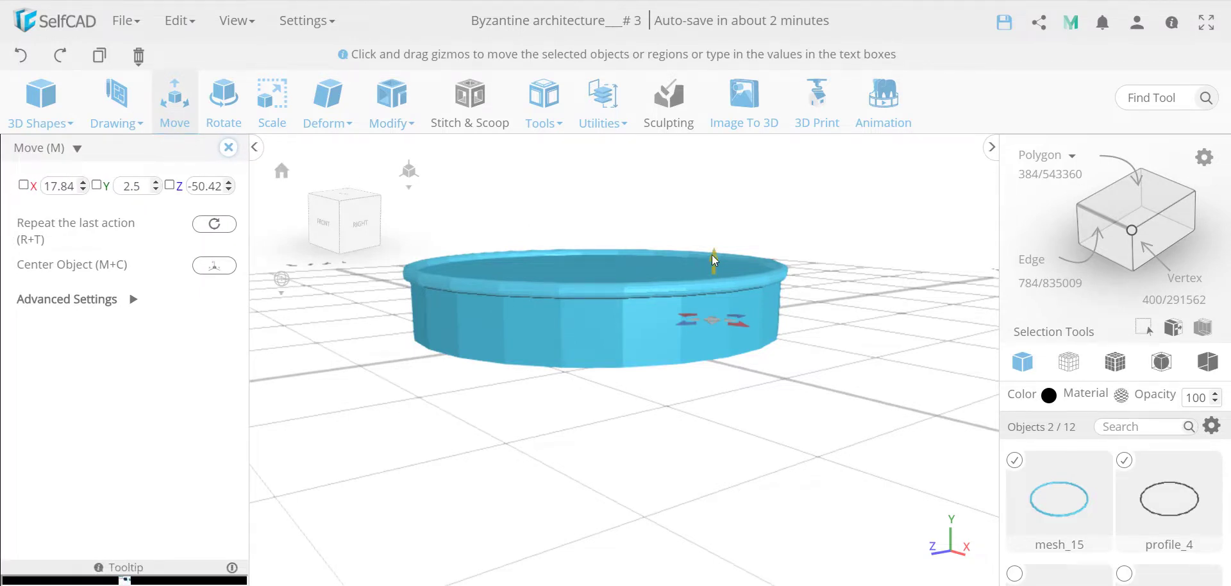
{"action": "left_click_drag", "start_coordinate": [714, 259], "coordinate": [689, 393], "text": "shift"}
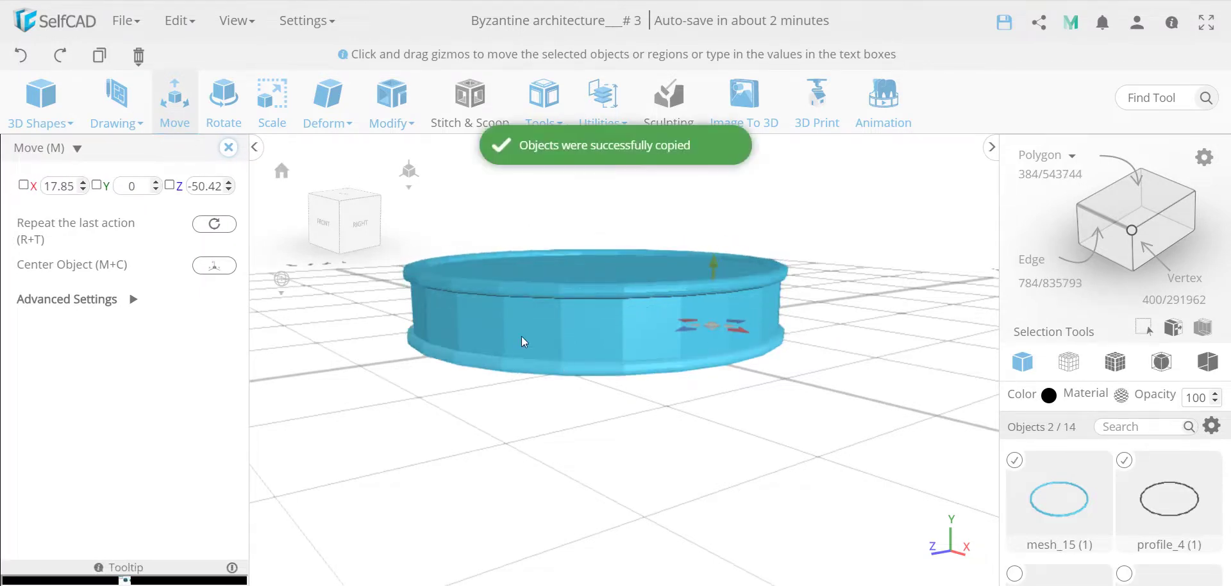
- Merge the cylinder with its upper and lower rings using a Stitch & Scoop Union, leaving the copied profile out of the selection
{"action": "left_click", "coordinate": [544, 332], "text": "shift"}
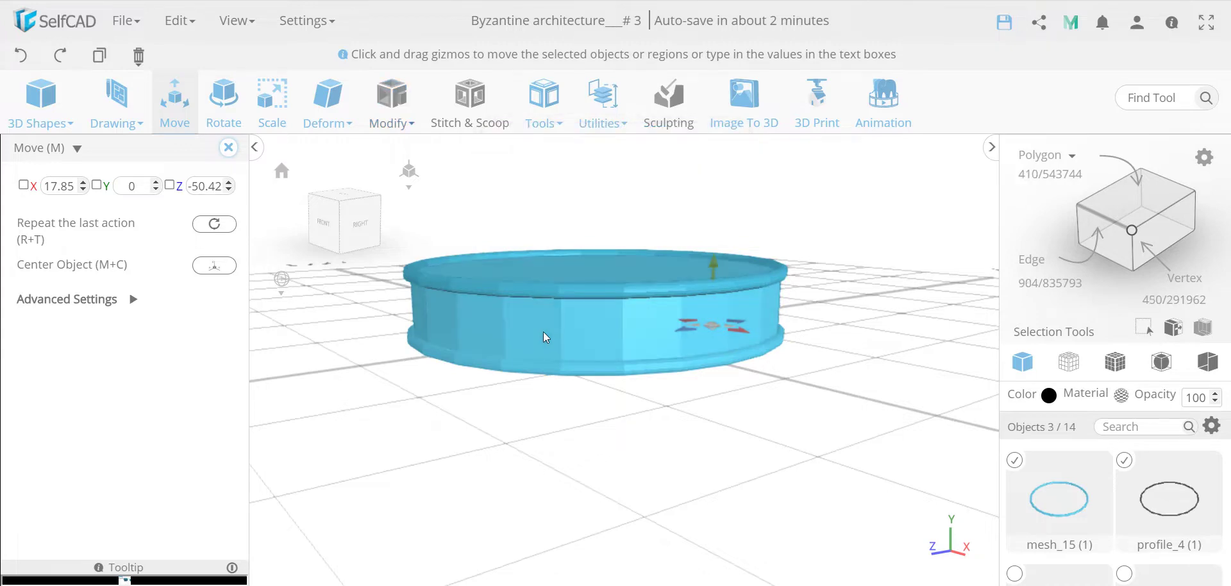
{"action": "left_click", "coordinate": [544, 289], "text": "shift"}
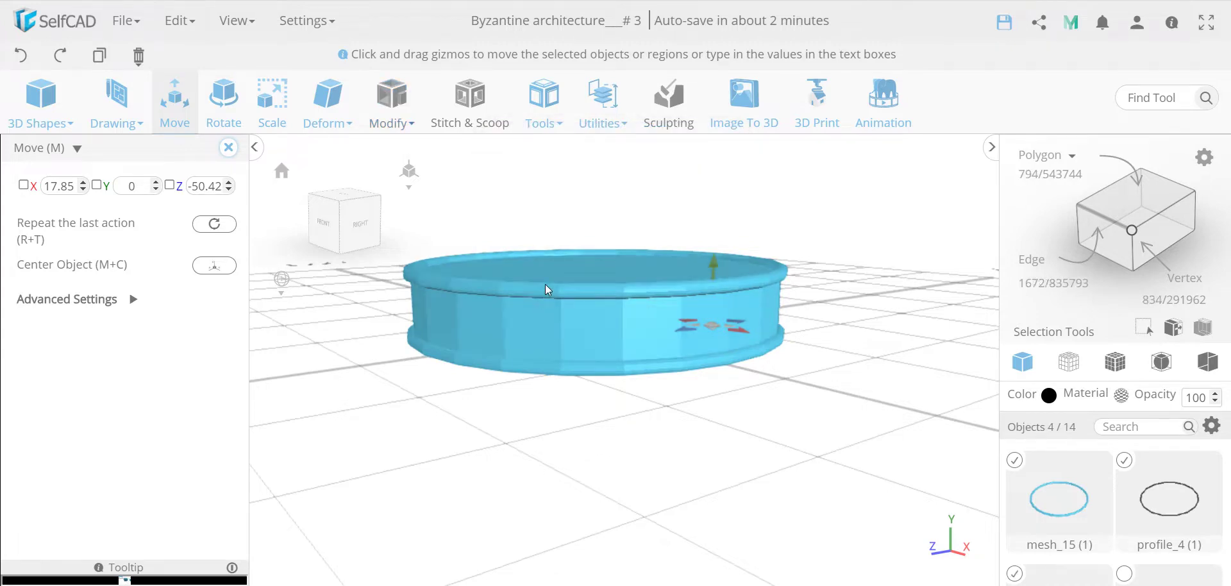
{"action": "left_click", "coordinate": [228, 148]}
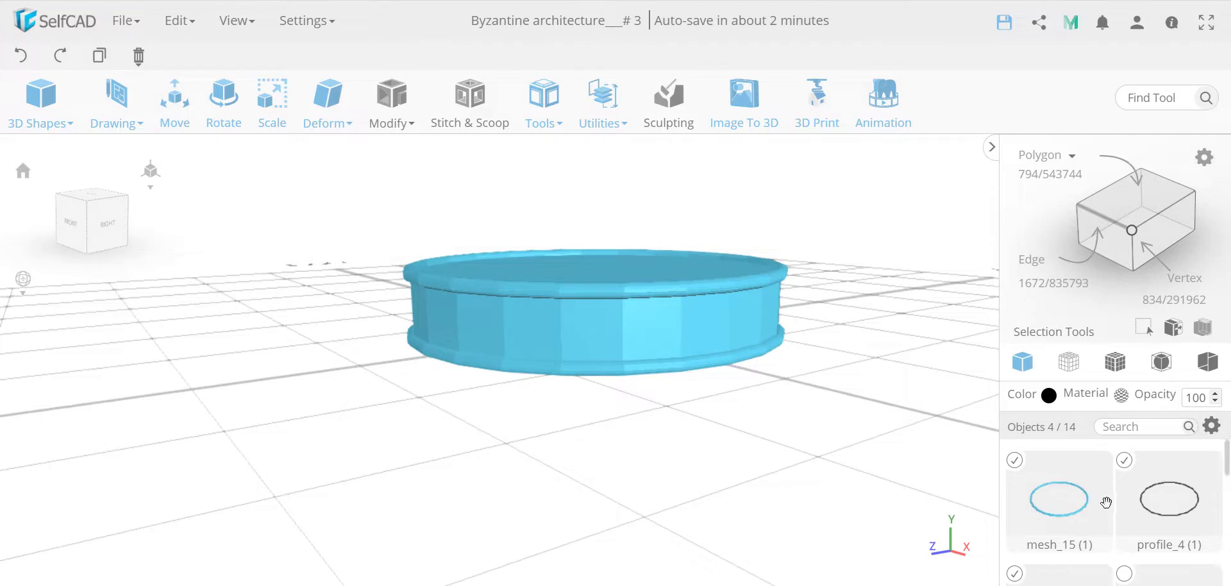
{"action": "left_click", "coordinate": [1126, 462]}
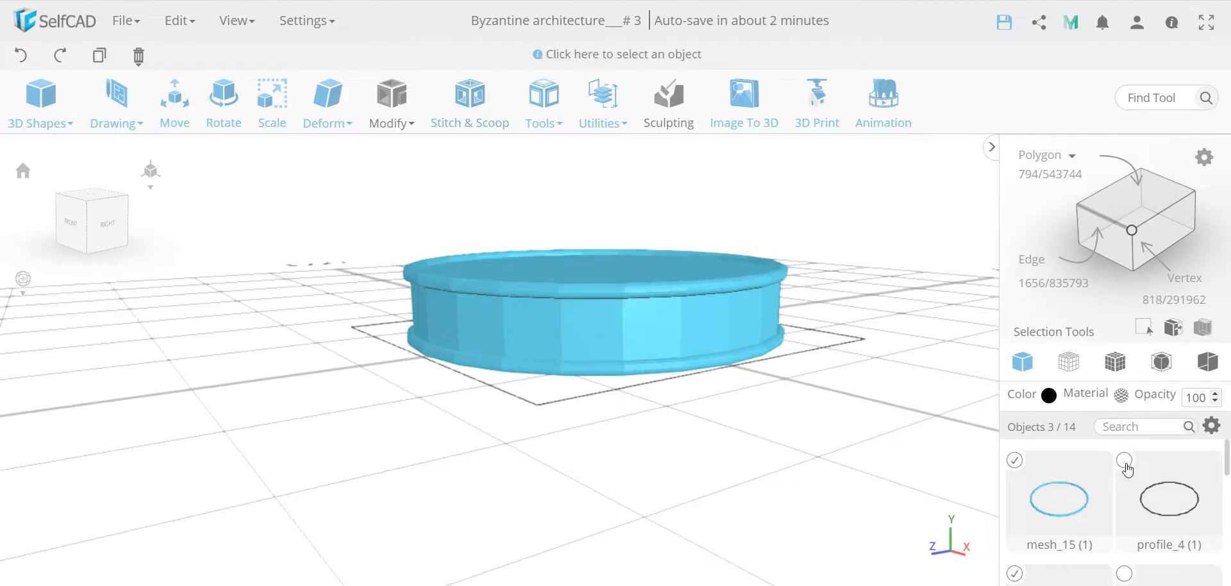
{"action": "left_click", "coordinate": [476, 116]}
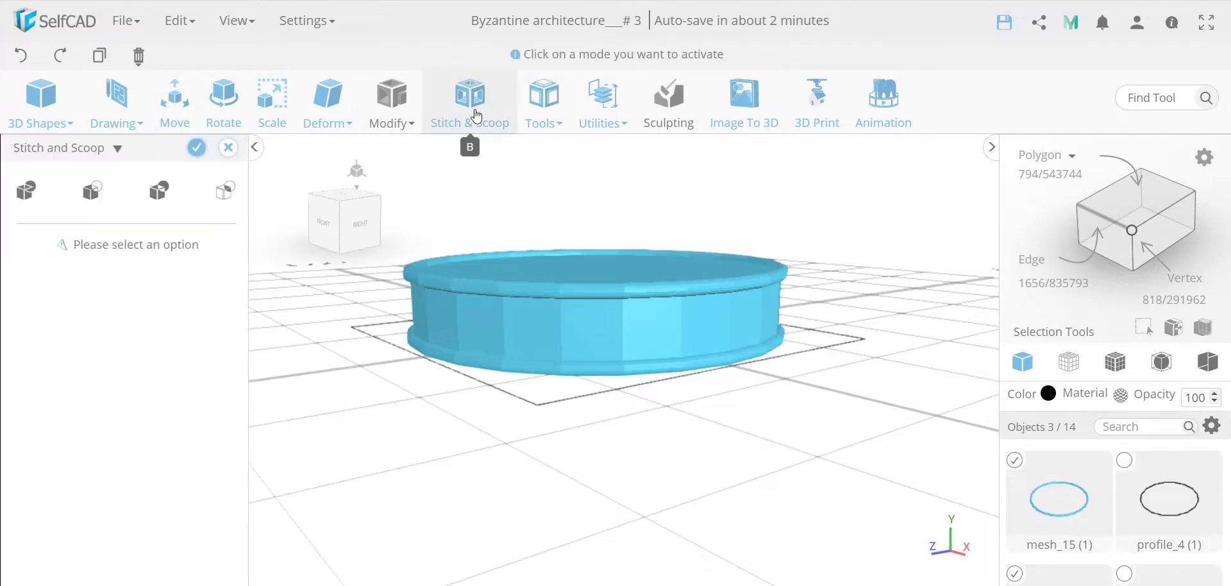
{"action": "left_click", "coordinate": [26, 190]}
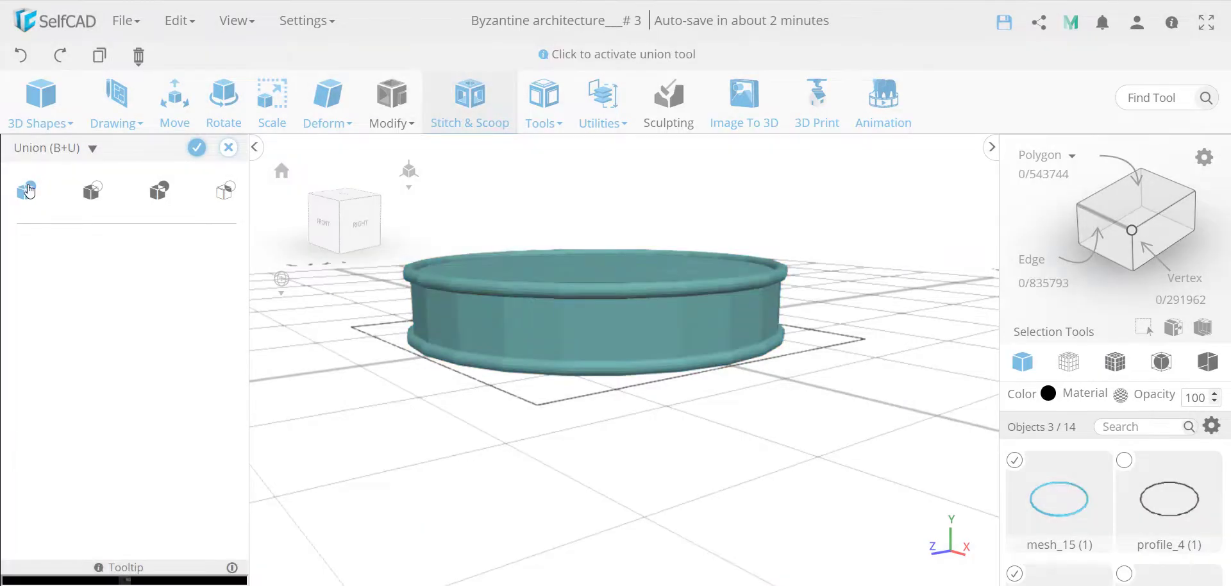
{"action": "left_click", "coordinate": [196, 147]}
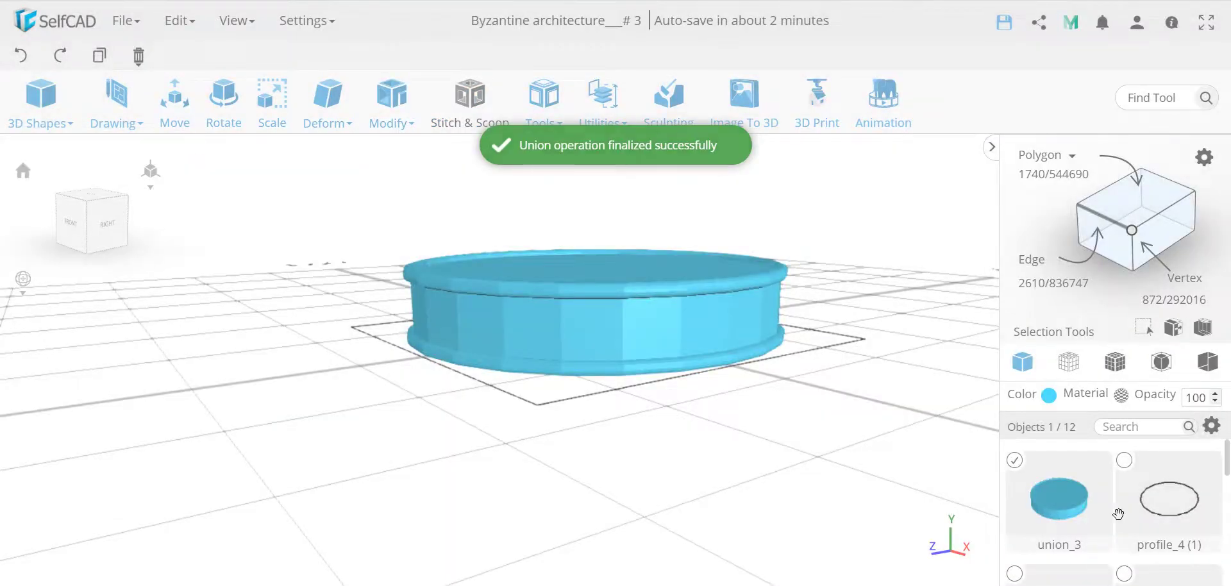
- Show the hidden green ribbed dome and select it together with the ringed band
{"action": "scroll", "coordinate": [1119, 514], "scroll_direction": "down", "scroll_amount": 3}
{"action": "scroll", "coordinate": [1118, 514], "scroll_direction": "down", "scroll_amount": 5}
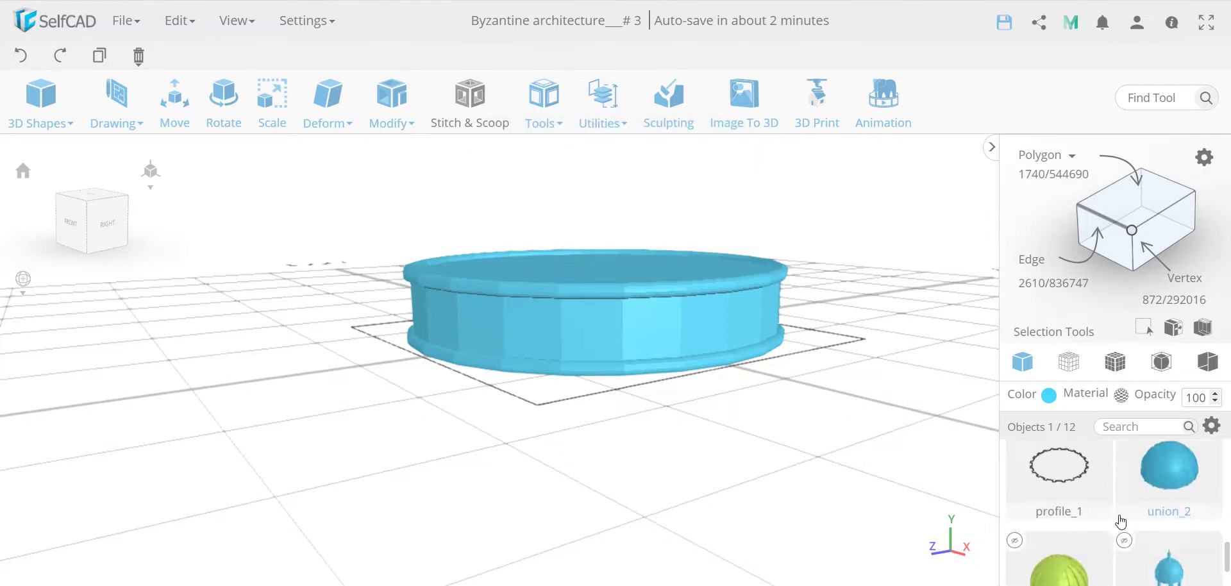
{"action": "scroll", "coordinate": [1118, 515], "scroll_direction": "down", "scroll_amount": 1}
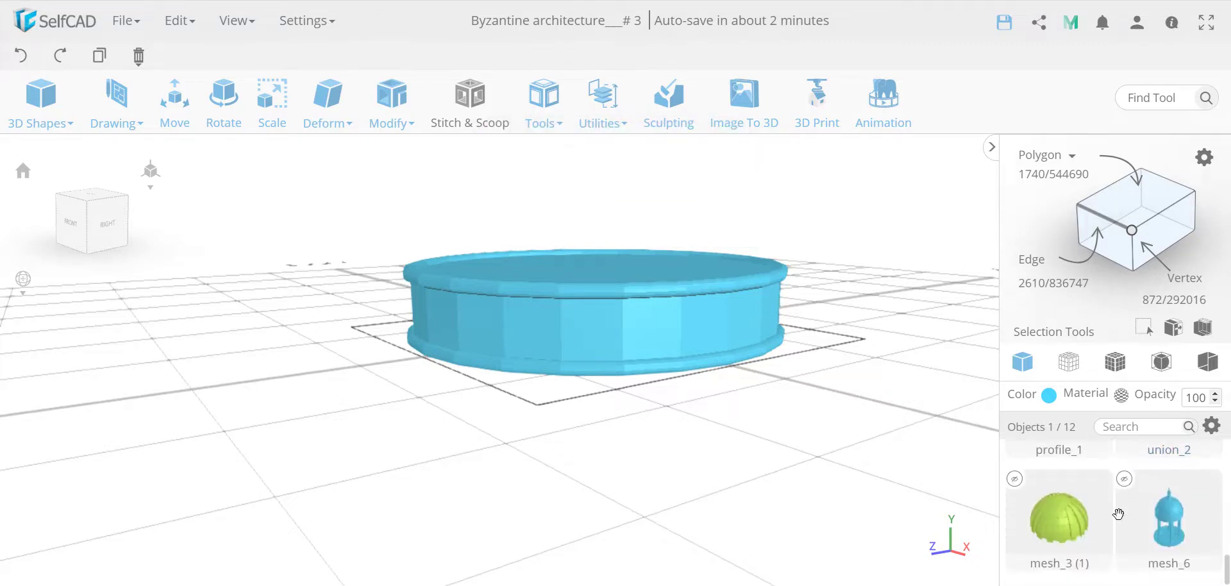
{"action": "left_click", "coordinate": [1018, 486]}
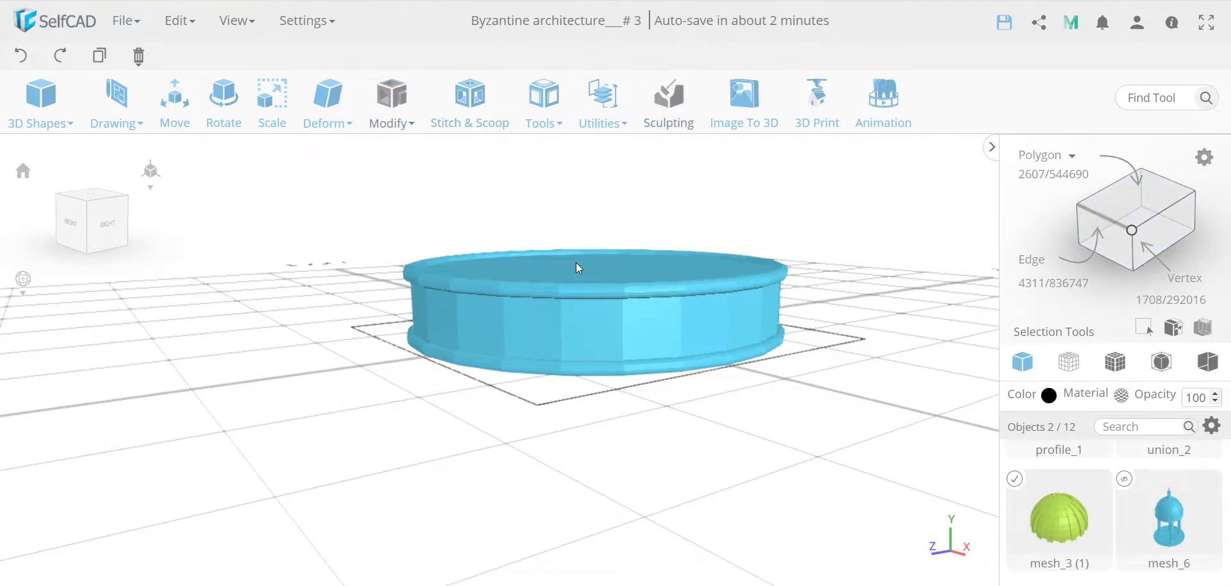
{"action": "key", "text": "Up"}
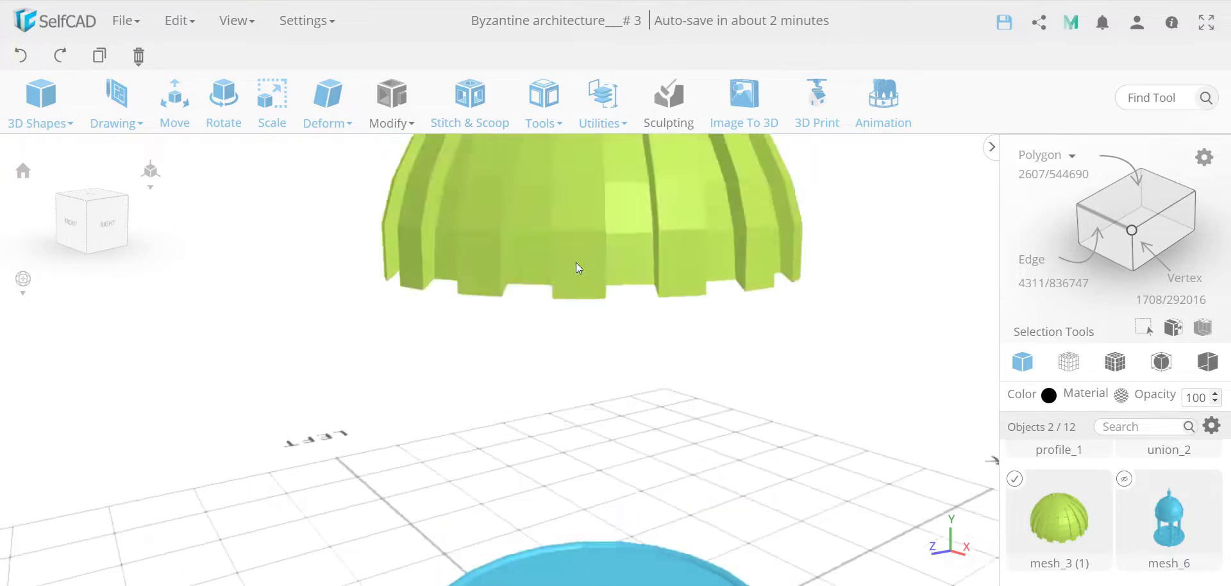
- Try to move the ringed band and the ribbed dome together to Y 30, and undo that move
{"action": "left_click", "coordinate": [175, 112]}
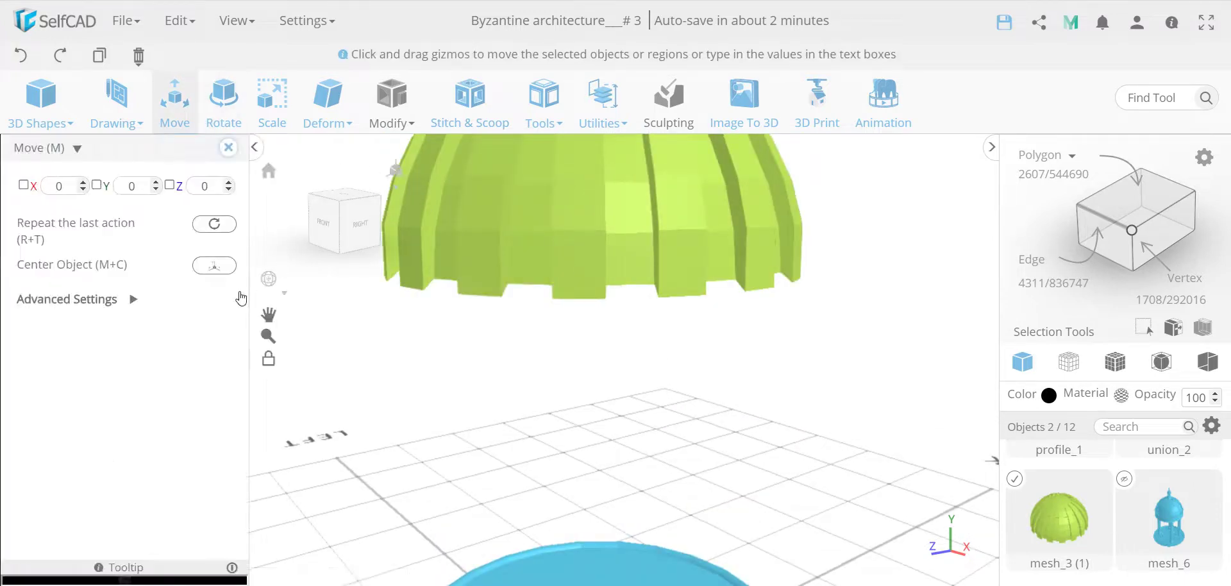
{"action": "double_click", "coordinate": [133, 186]}
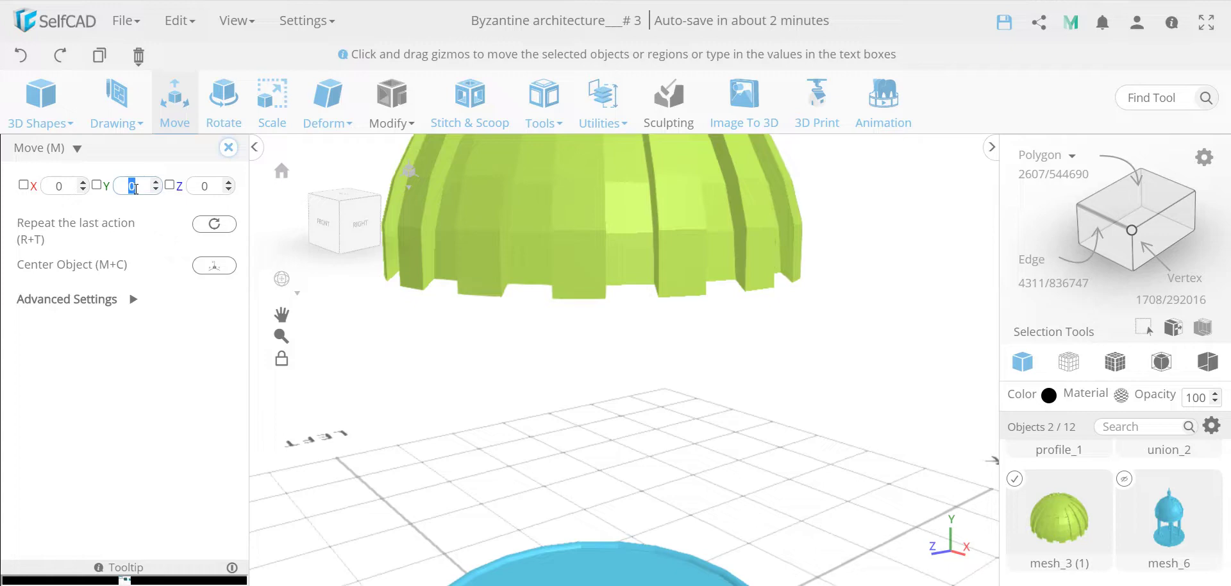
{"action": "type", "text": "30"}
{"action": "key", "text": "Return"}
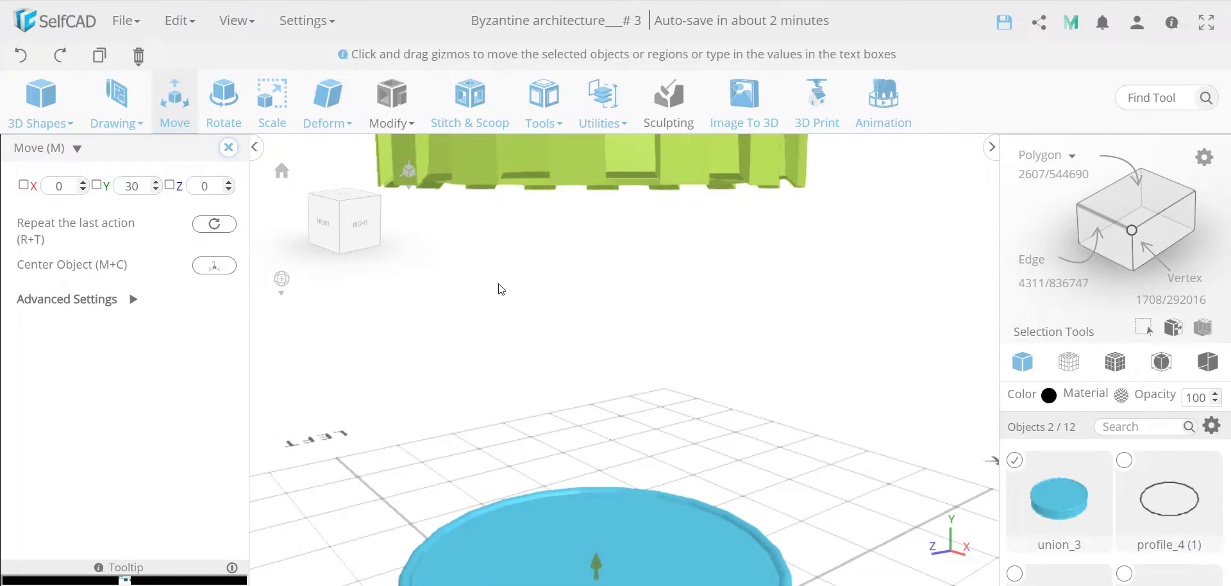
{"action": "scroll", "coordinate": [500, 286], "scroll_direction": "down", "scroll_amount": 3}
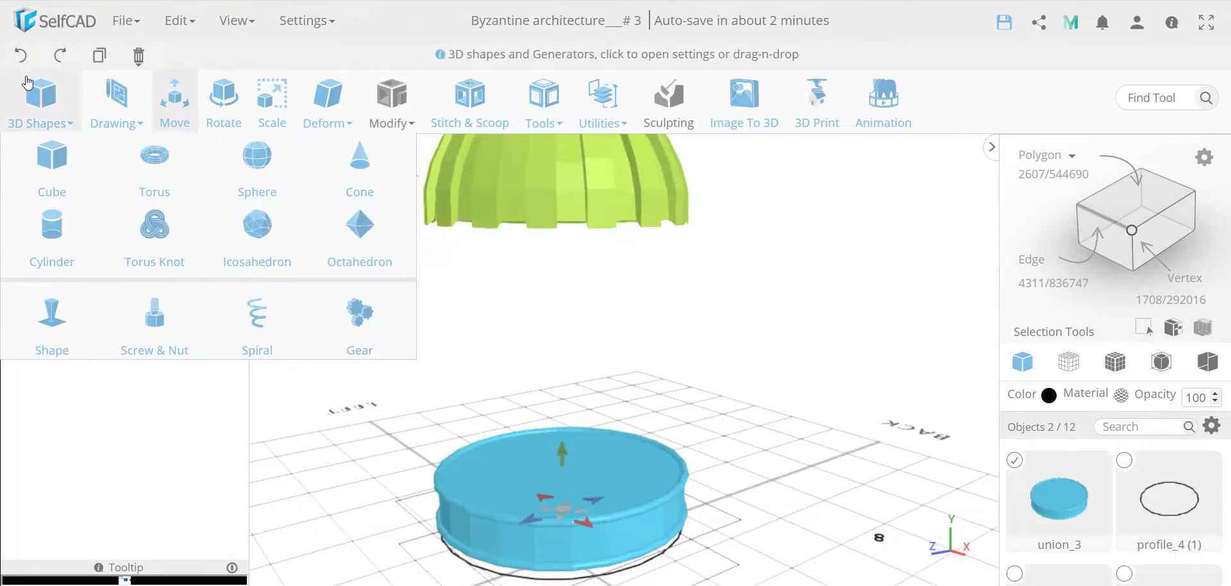
{"action": "left_click", "coordinate": [20, 55]}
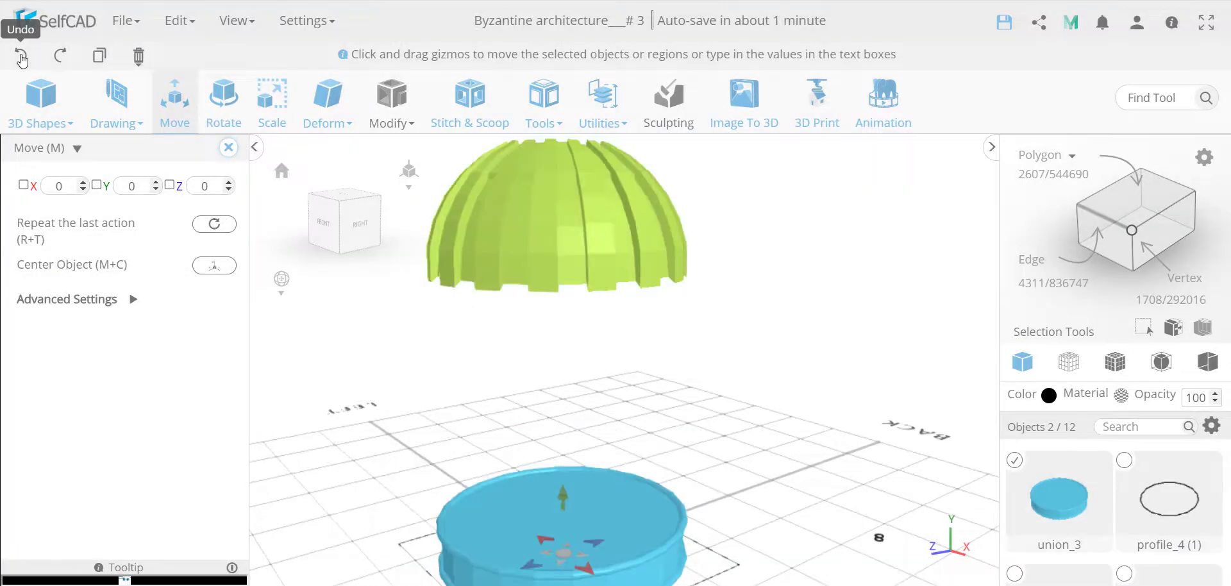
- Deselect the ringed band and move only the ribbed dome to Y 30 so it sits on the band
{"action": "left_click", "coordinate": [649, 537]}
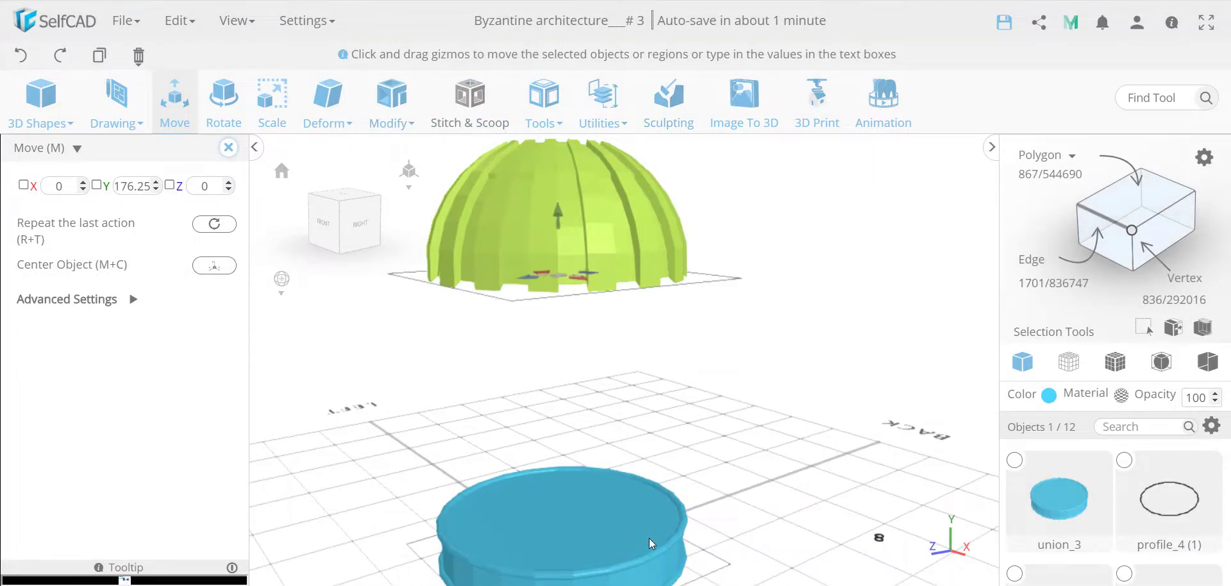
{"action": "double_click", "coordinate": [133, 188]}
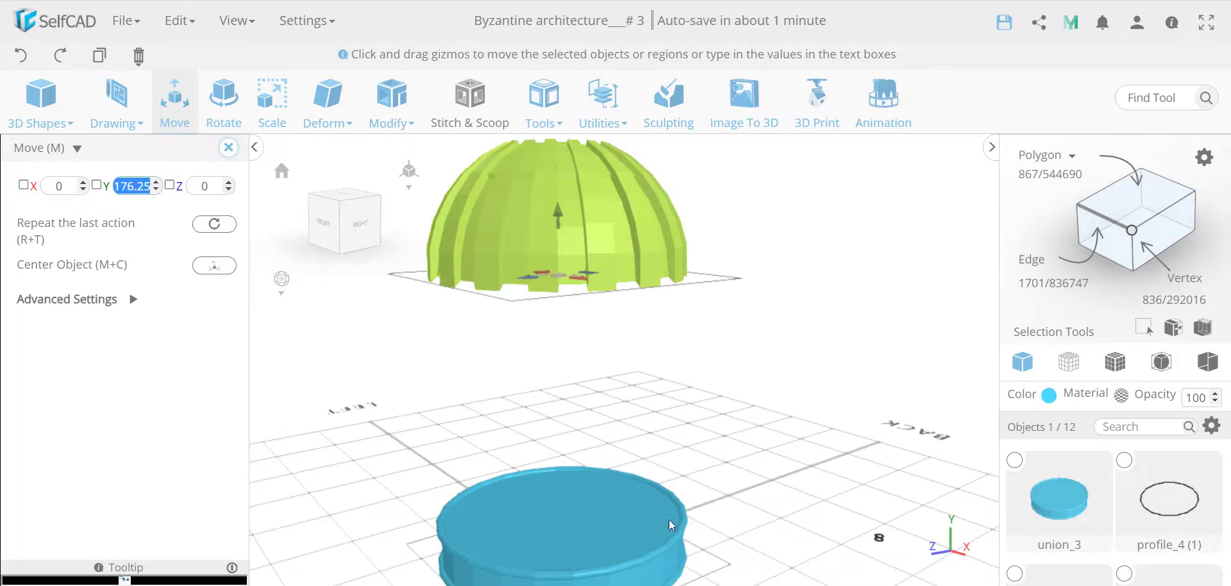
{"action": "type", "text": "30"}
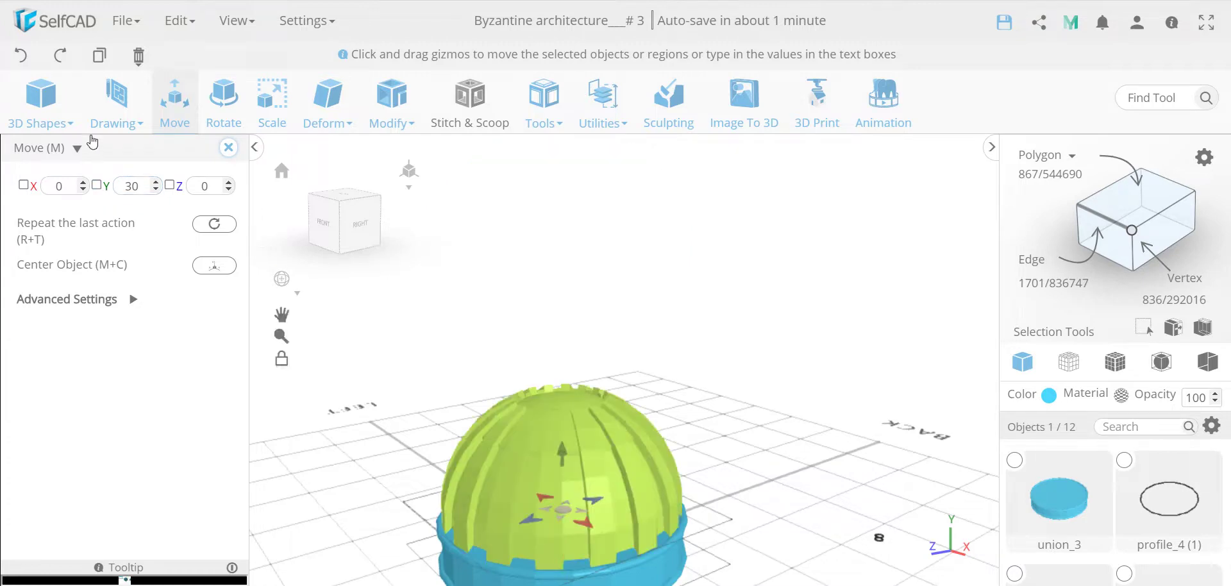
{"action": "scroll", "coordinate": [607, 458], "scroll_direction": "down", "scroll_amount": 3}
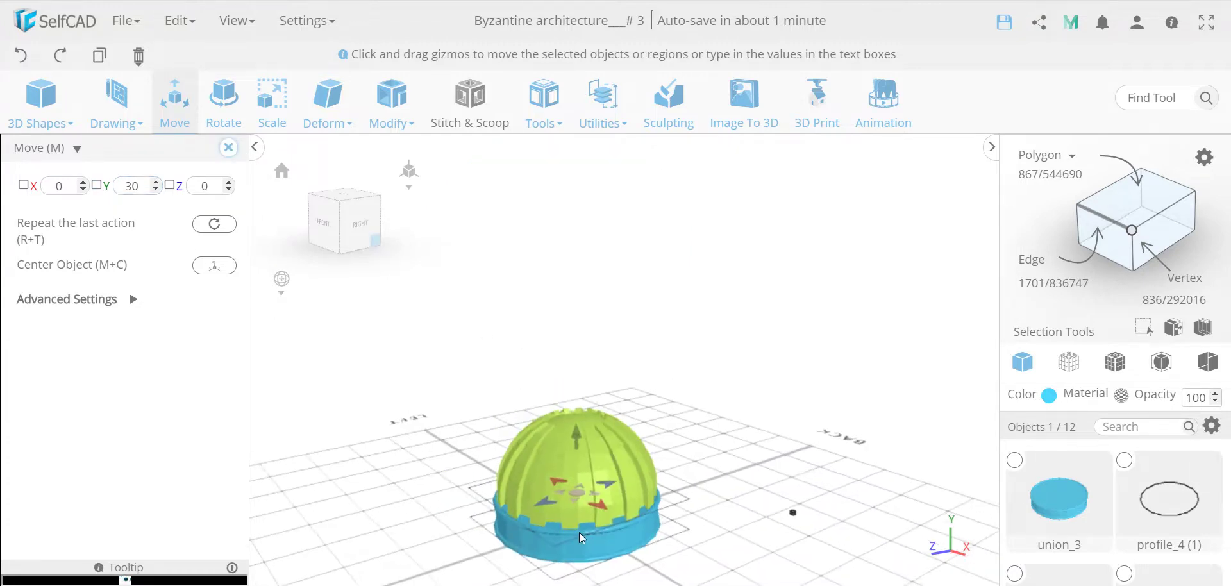
{"action": "scroll", "coordinate": [579, 532], "scroll_direction": "up", "scroll_amount": 6}
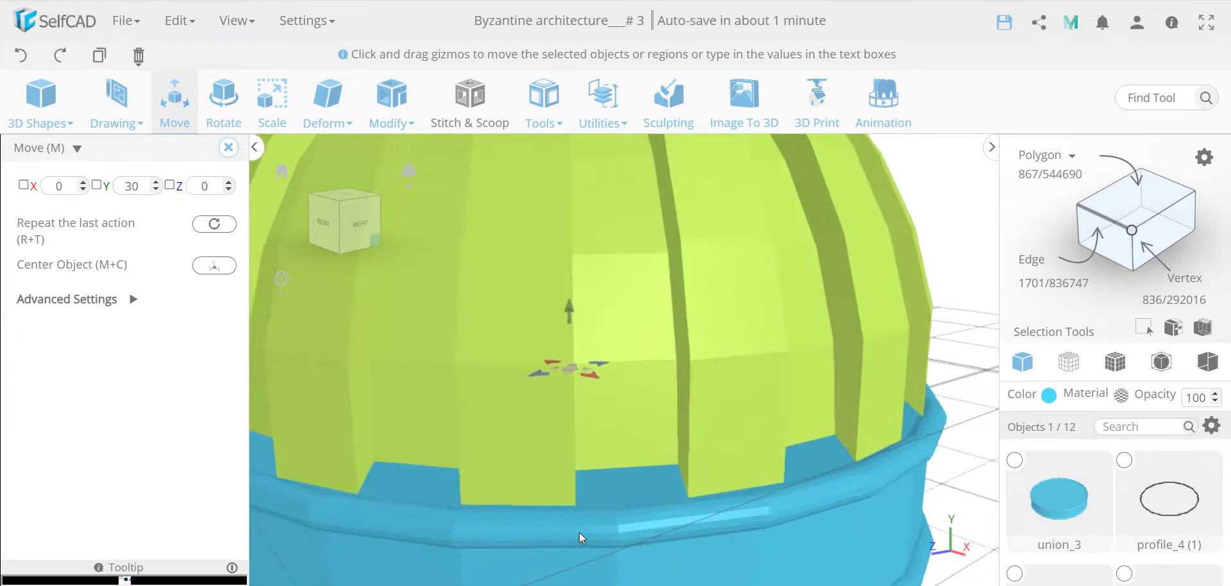
{"action": "scroll", "coordinate": [579, 532], "scroll_direction": "down", "scroll_amount": 5}
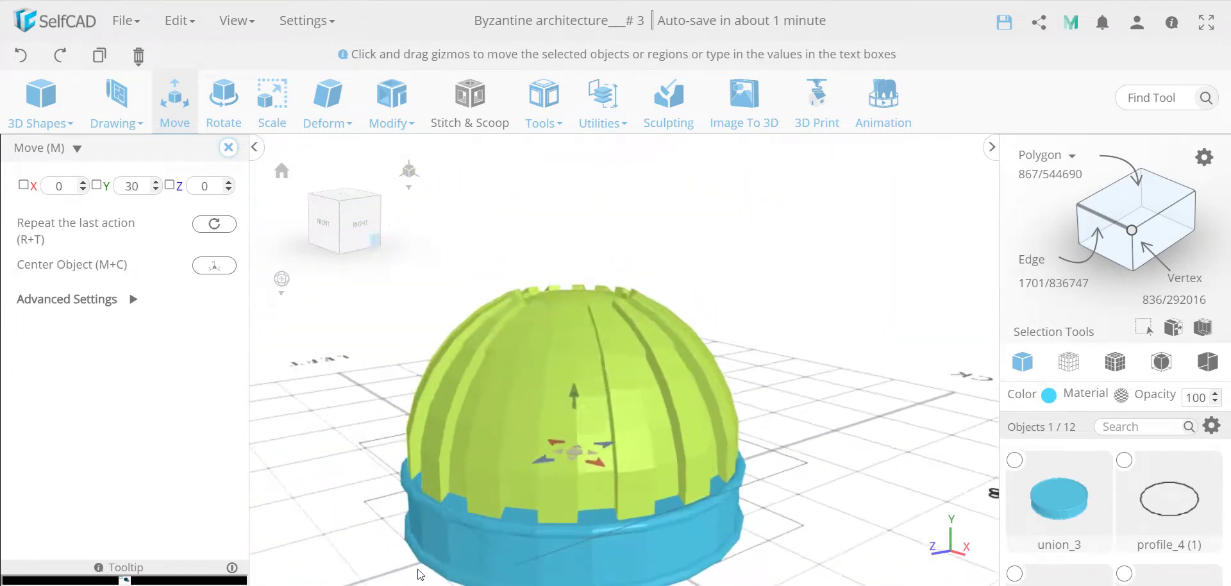
{"action": "left_click_drag", "start_coordinate": [460, 578], "coordinate": [523, 554]}
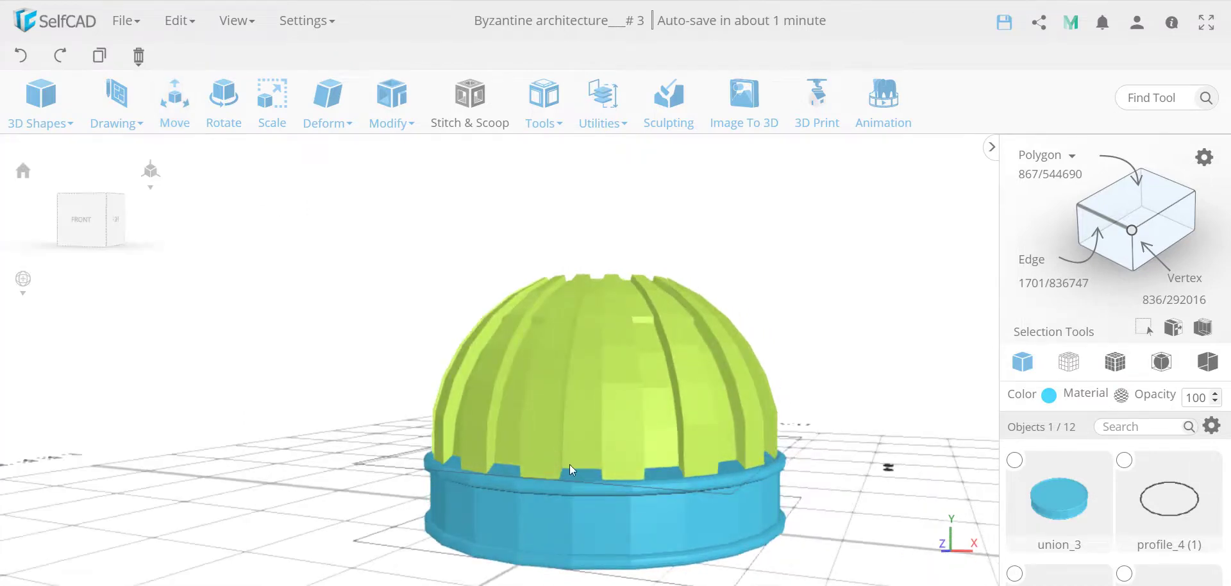
- Add the ringed band to the selection and merge it with the ribbed dome using a Stitch & Scoop Union
{"action": "scroll", "coordinate": [572, 469], "scroll_direction": "up", "scroll_amount": 6}
{"action": "scroll", "coordinate": [572, 470], "scroll_direction": "down", "scroll_amount": 10}
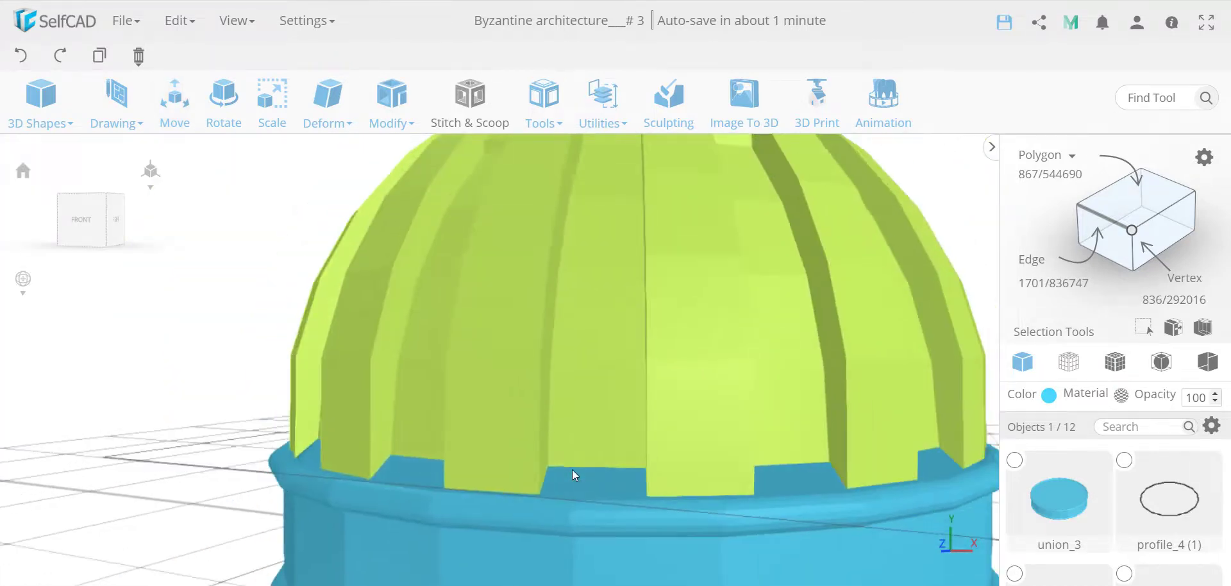
{"action": "left_click", "coordinate": [596, 544], "text": "shift"}
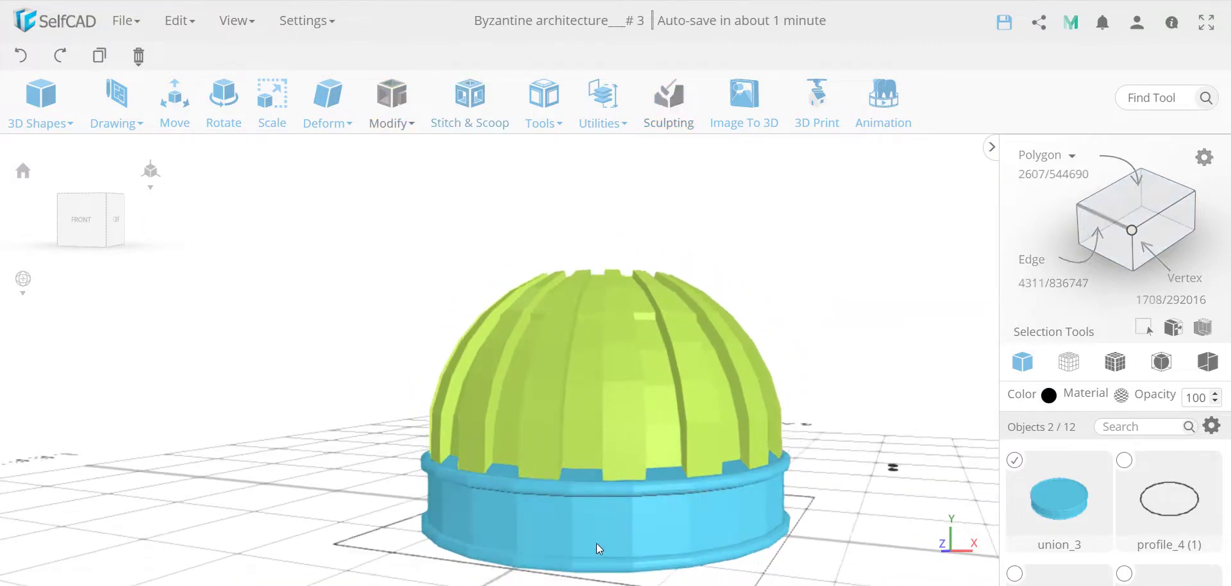
{"action": "left_click", "coordinate": [468, 119]}
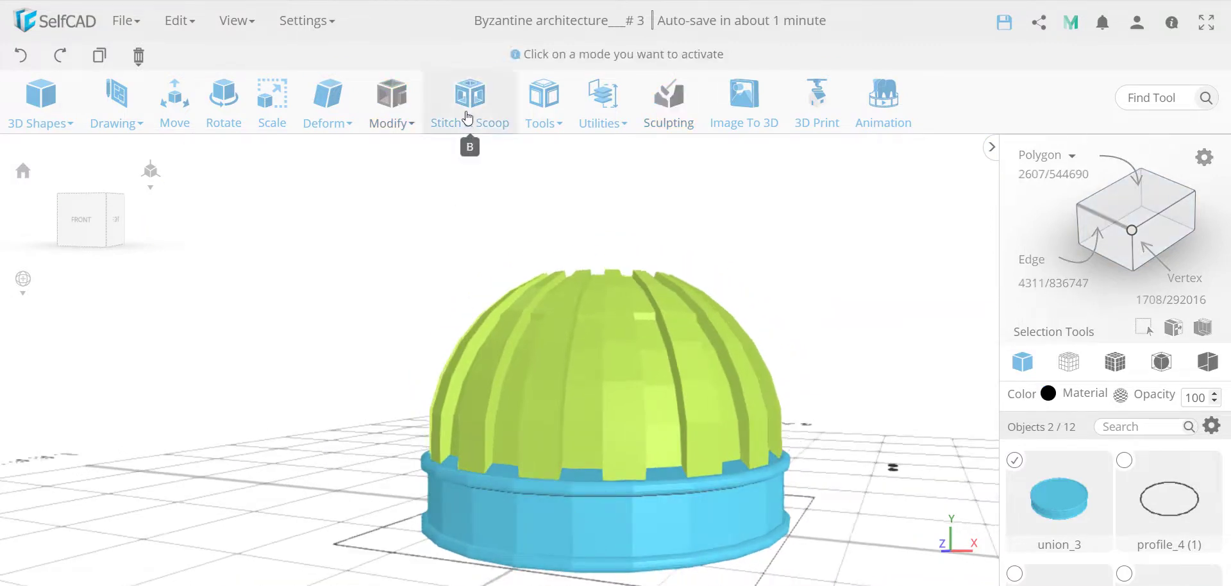
{"action": "left_click", "coordinate": [27, 193]}
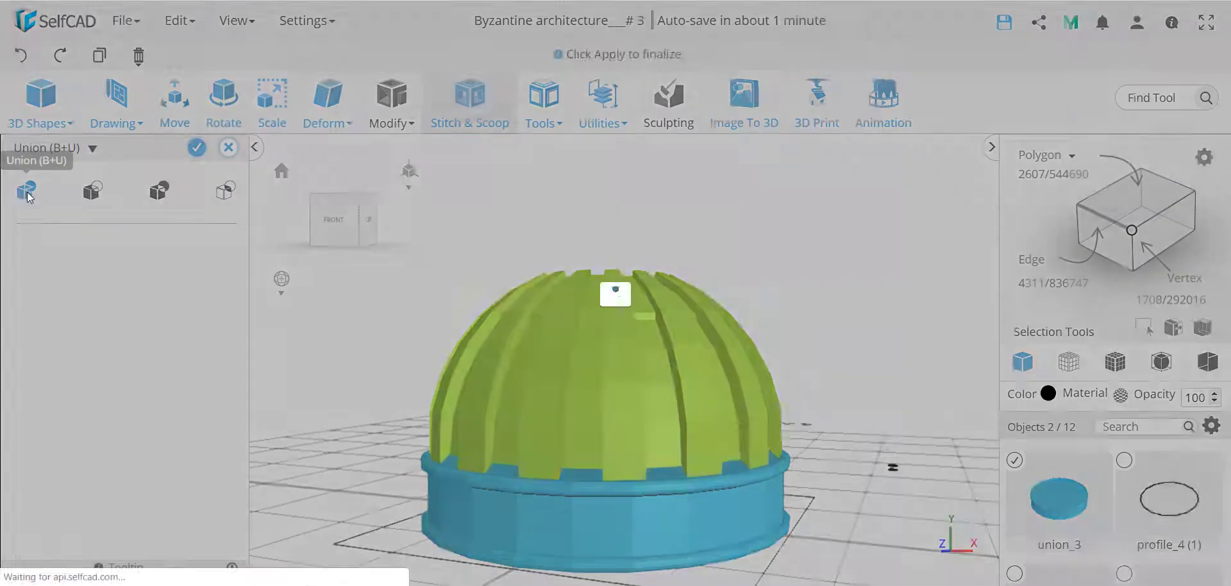
{"action": "left_click", "coordinate": [197, 148]}
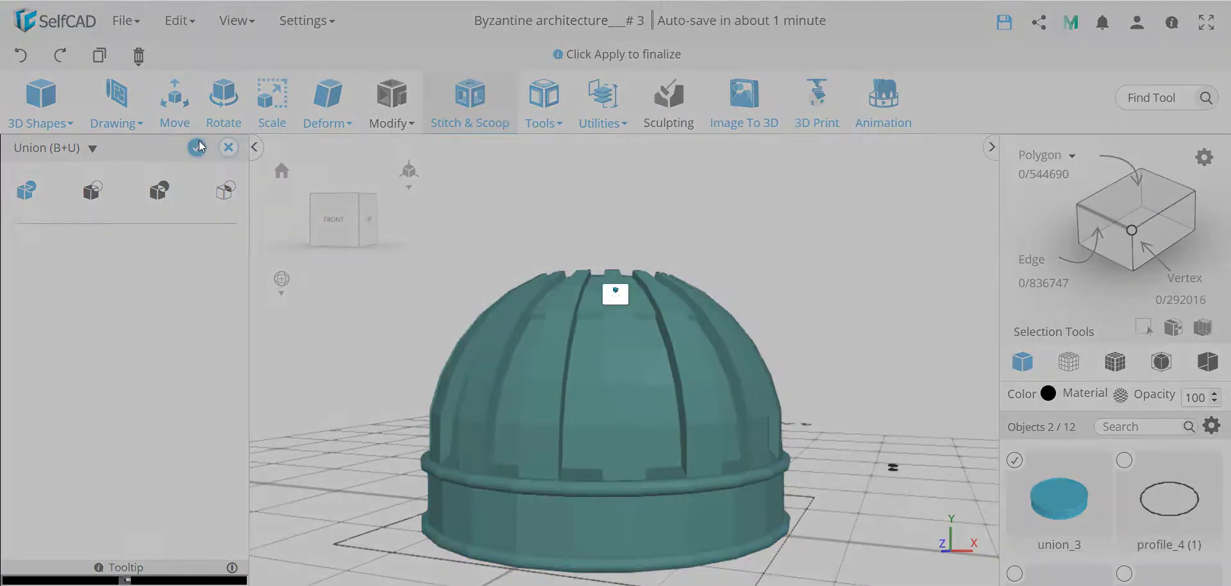
- Examine the merged dome from several sides, including the joint between the ribs and the upper ring and the underside
{"action": "left_click_drag", "start_coordinate": [729, 429], "coordinate": [603, 352]}
{"action": "scroll", "coordinate": [603, 352], "scroll_direction": "up", "scroll_amount": 5}
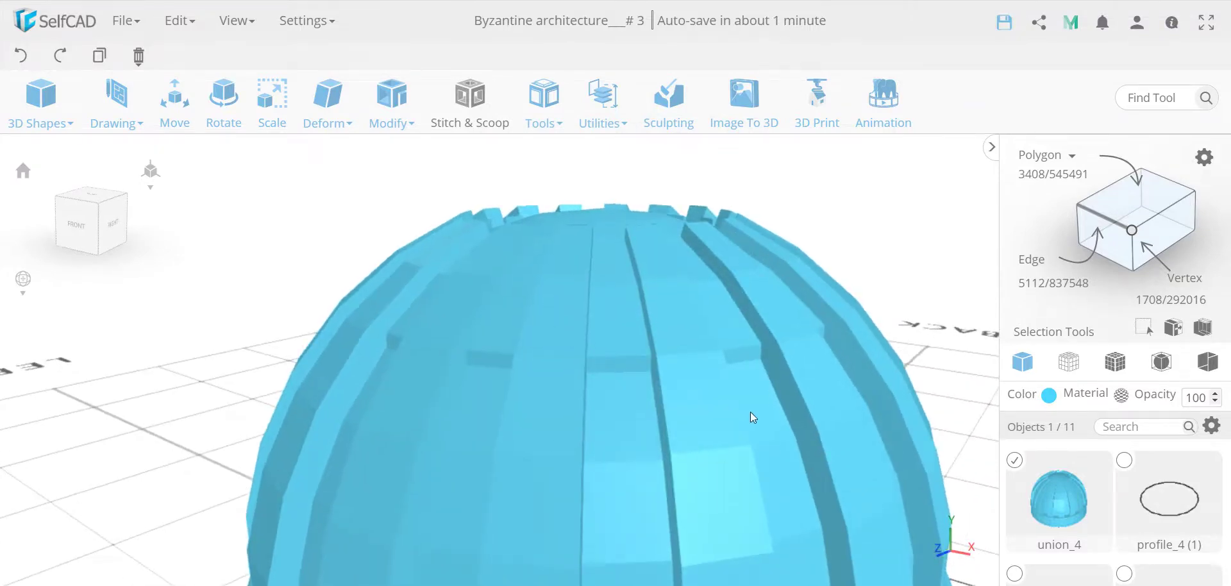
{"action": "scroll", "coordinate": [750, 412], "scroll_direction": "down", "scroll_amount": 5}
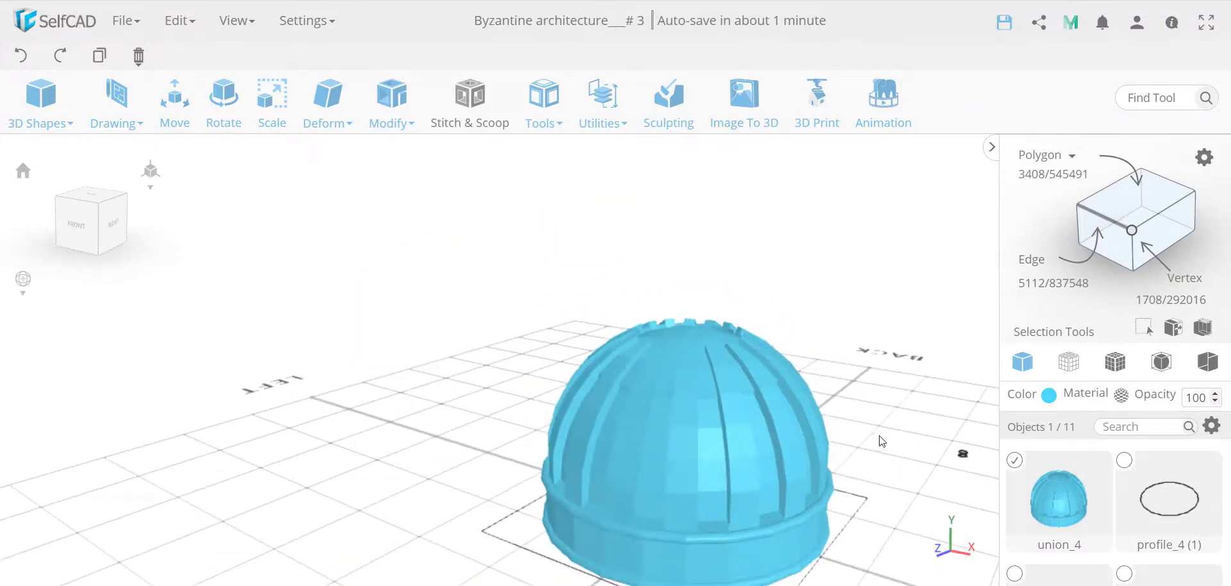
{"action": "left_click_drag", "start_coordinate": [883, 441], "coordinate": [724, 405]}
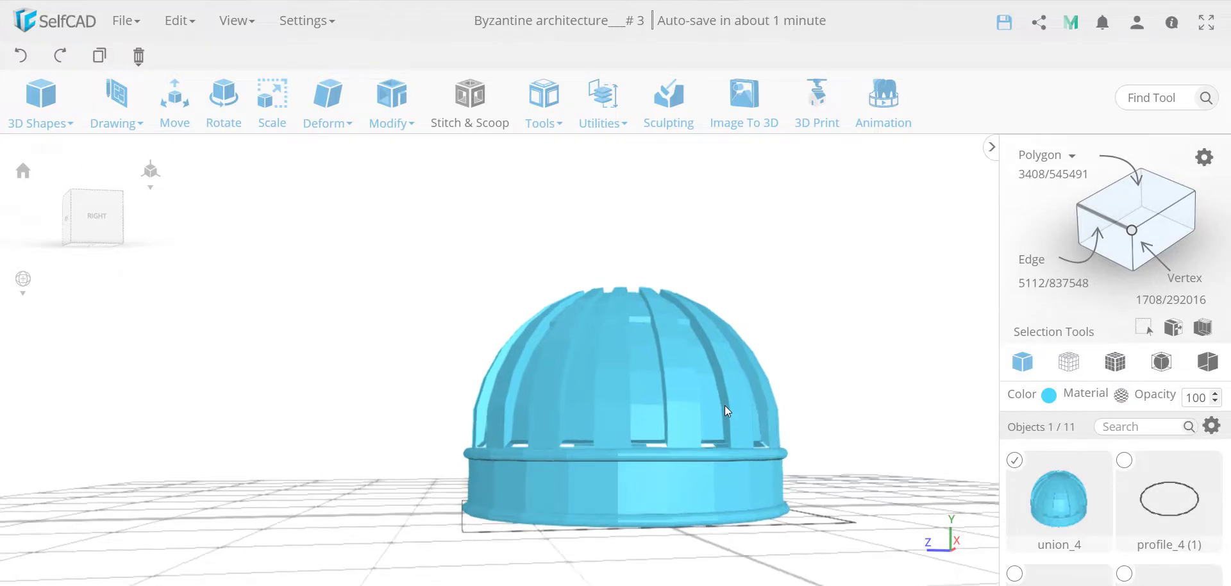
{"action": "scroll", "coordinate": [578, 448], "scroll_direction": "up", "scroll_amount": 5}
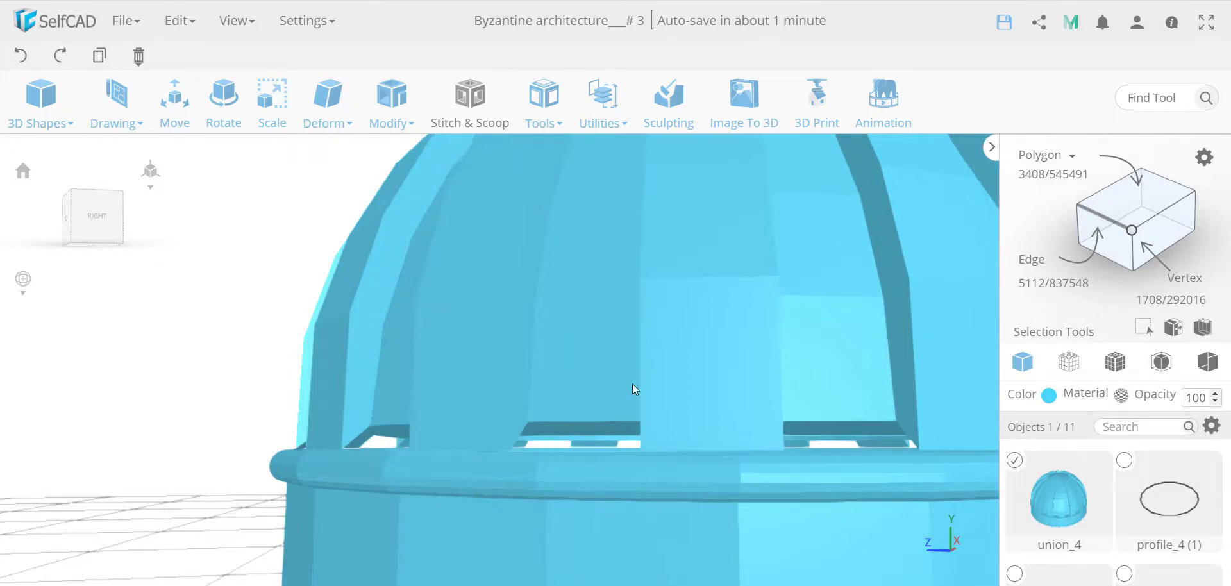
{"action": "scroll", "coordinate": [600, 505], "scroll_direction": "down", "scroll_amount": 5}
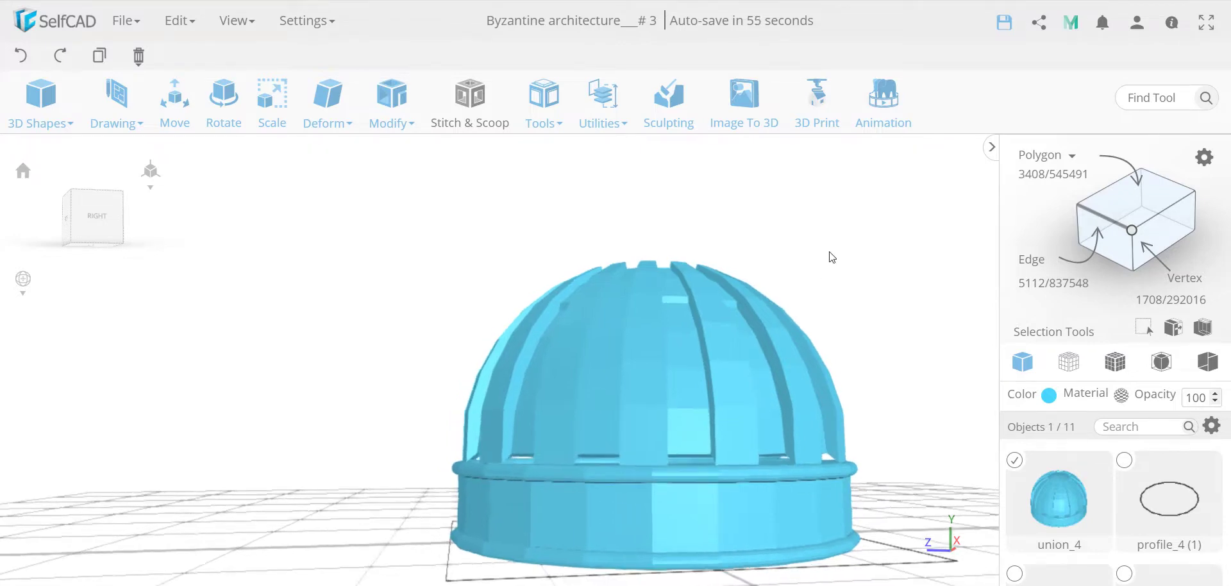
{"action": "right_click_drag", "start_coordinate": [821, 291], "coordinate": [691, 279]}
{"action": "right_click_drag", "start_coordinate": [660, 432], "coordinate": [608, 370]}
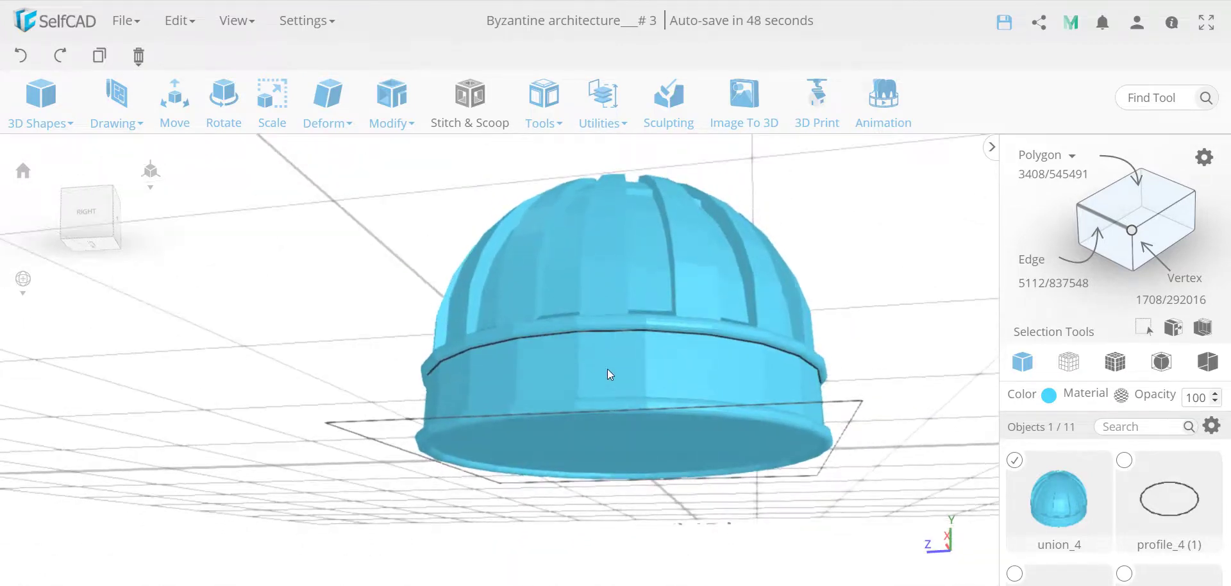
- Raise the merged dome along the Y axis to about 15
{"action": "left_click", "coordinate": [174, 115]}
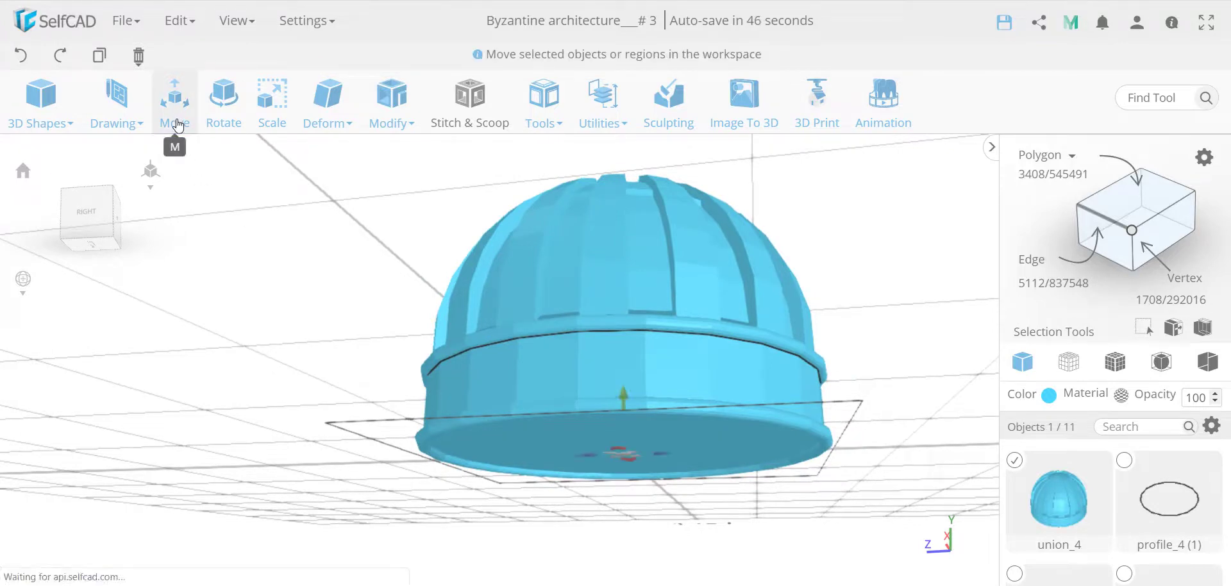
{"action": "left_click_drag", "start_coordinate": [622, 394], "coordinate": [633, 355]}
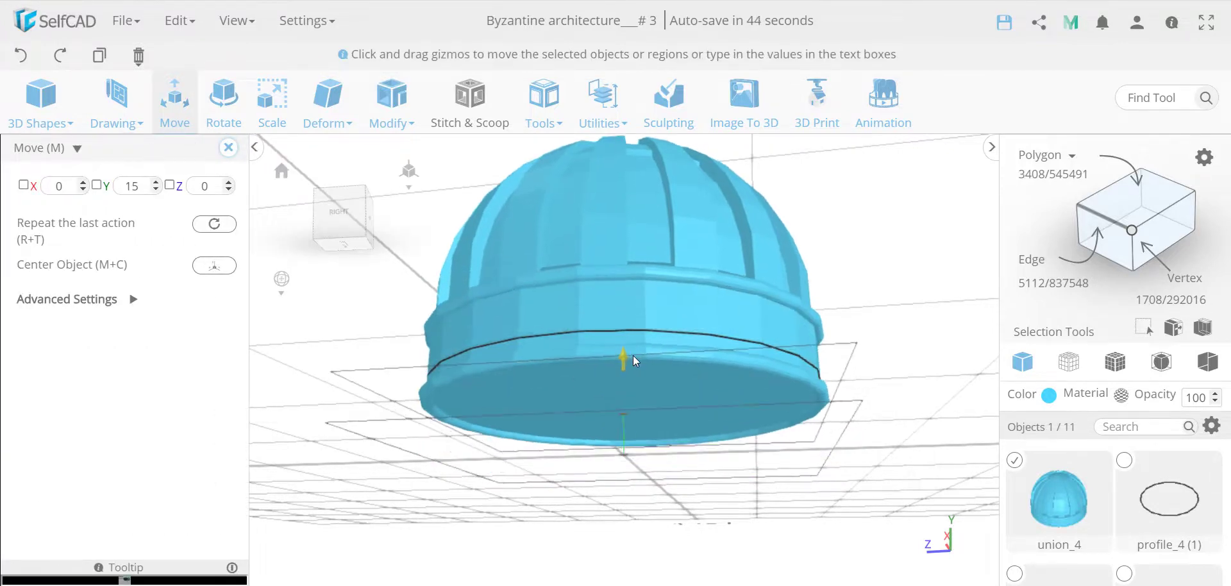
{"action": "left_click", "coordinate": [229, 147]}
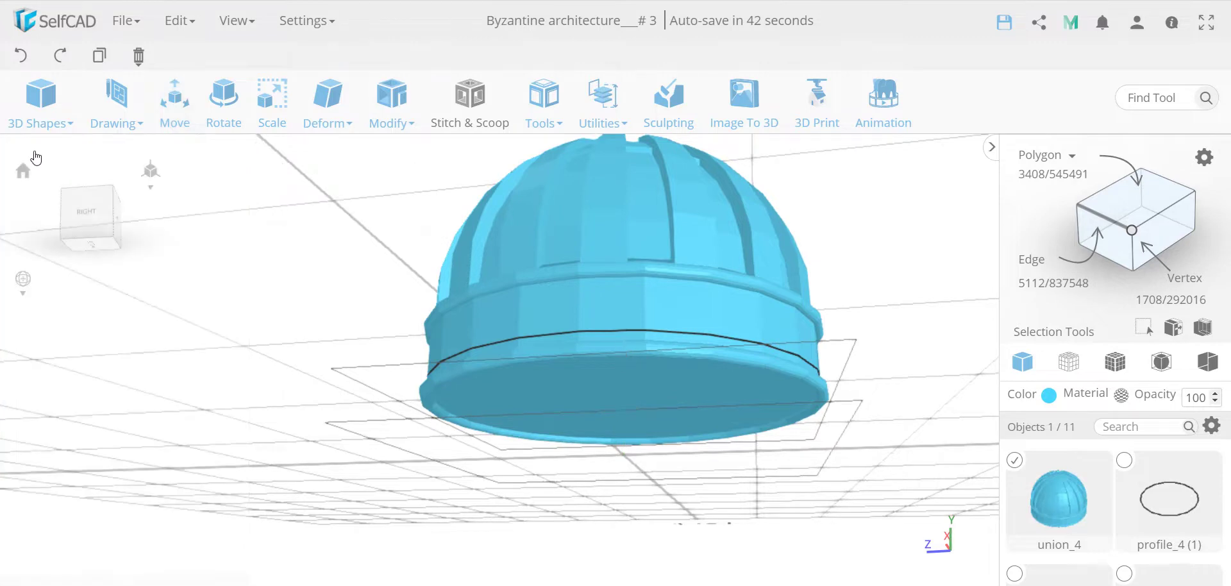
- Create a cylinder at the origin with height 200 and top and bottom radii of 20
{"action": "left_click", "coordinate": [36, 112]}
{"action": "left_click", "coordinate": [56, 224]}
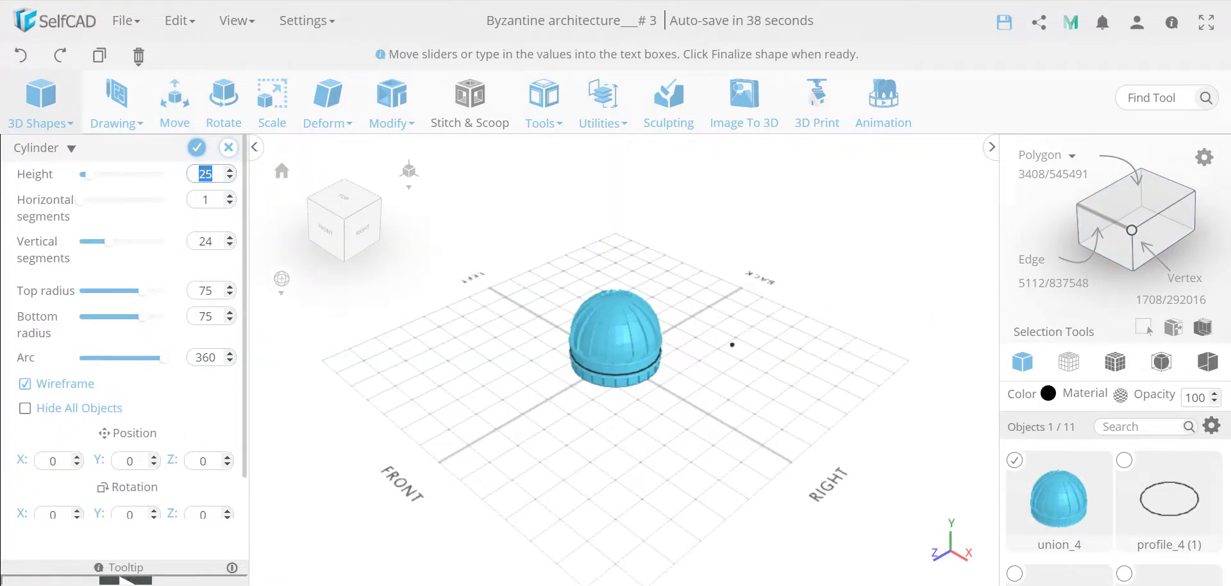
{"action": "type", "text": "200"}
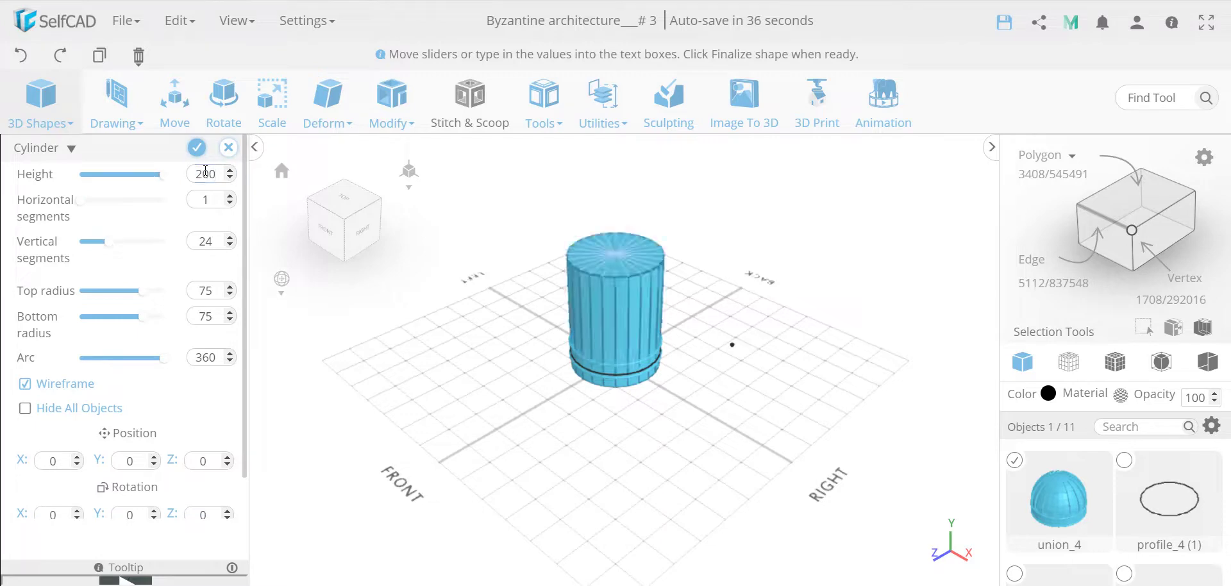
{"action": "double_click", "coordinate": [210, 289]}
{"action": "type", "text": "20"}
{"action": "double_click", "coordinate": [212, 313]}
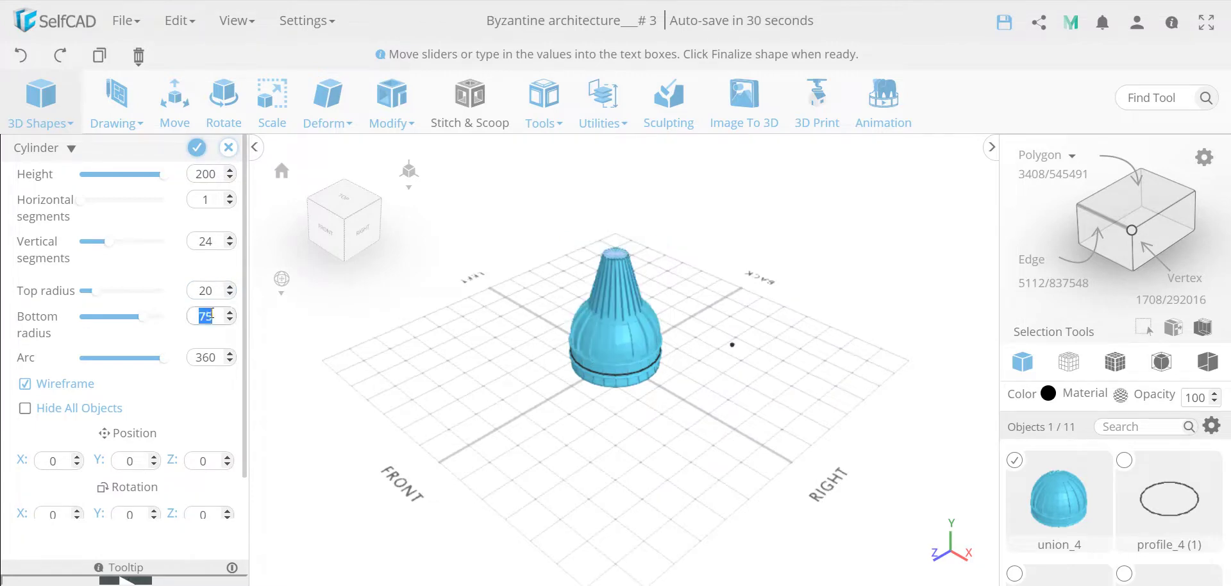
{"action": "type", "text": "20"}
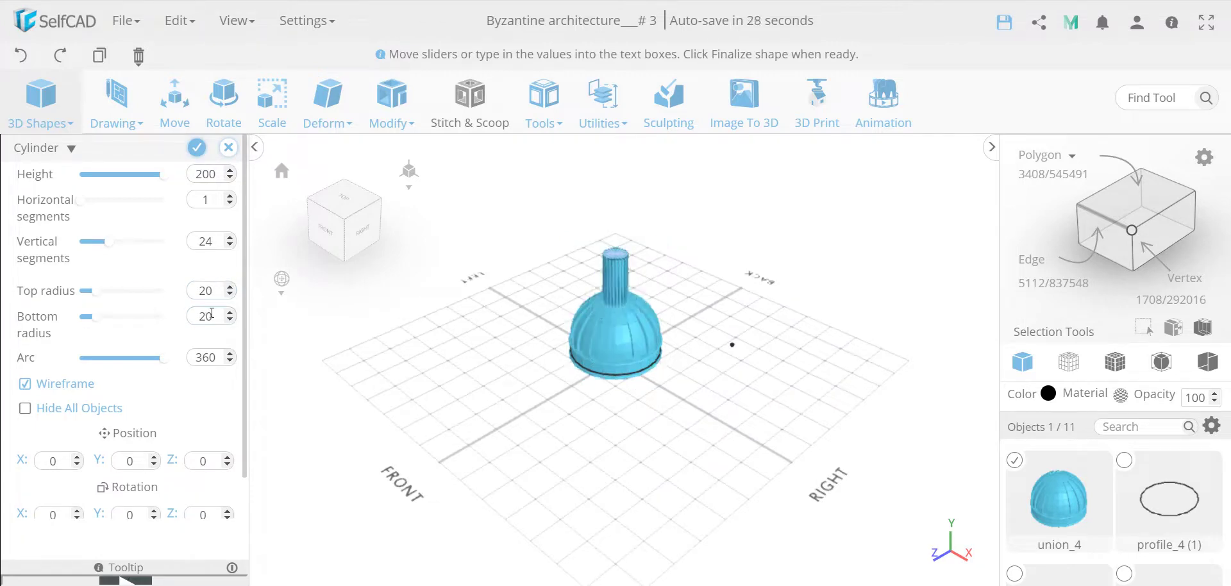
{"action": "left_click", "coordinate": [197, 148]}
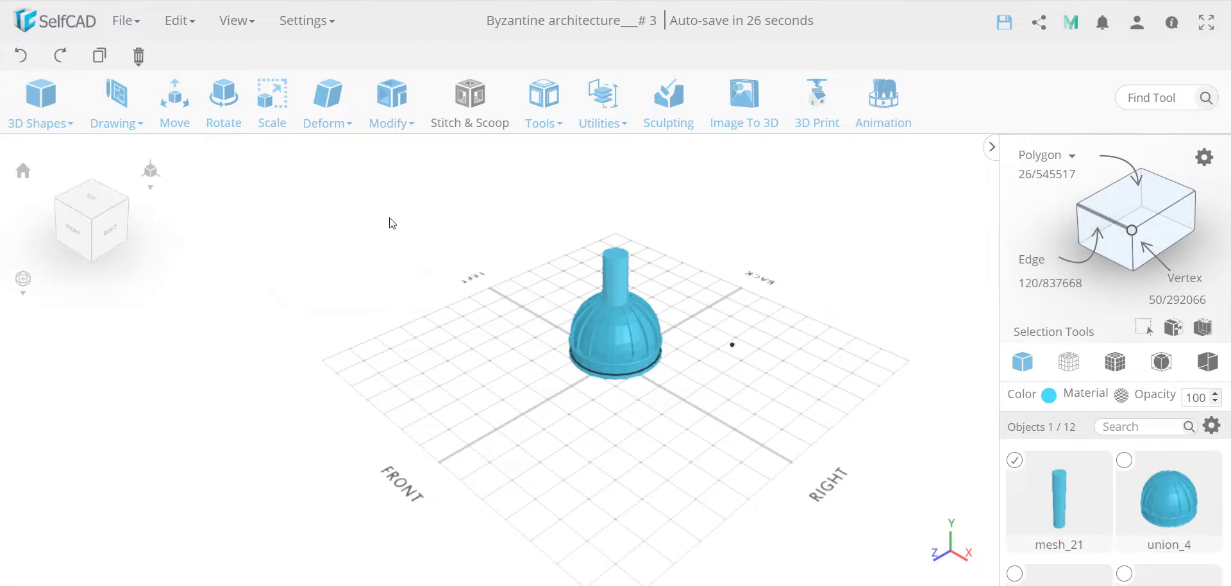
- Subtract the tall cylinder from the merged ribbed dome with a Stitch & Scoop Difference, cutting a round opening through its centre
{"action": "left_click", "coordinate": [616, 336], "text": "shift"}
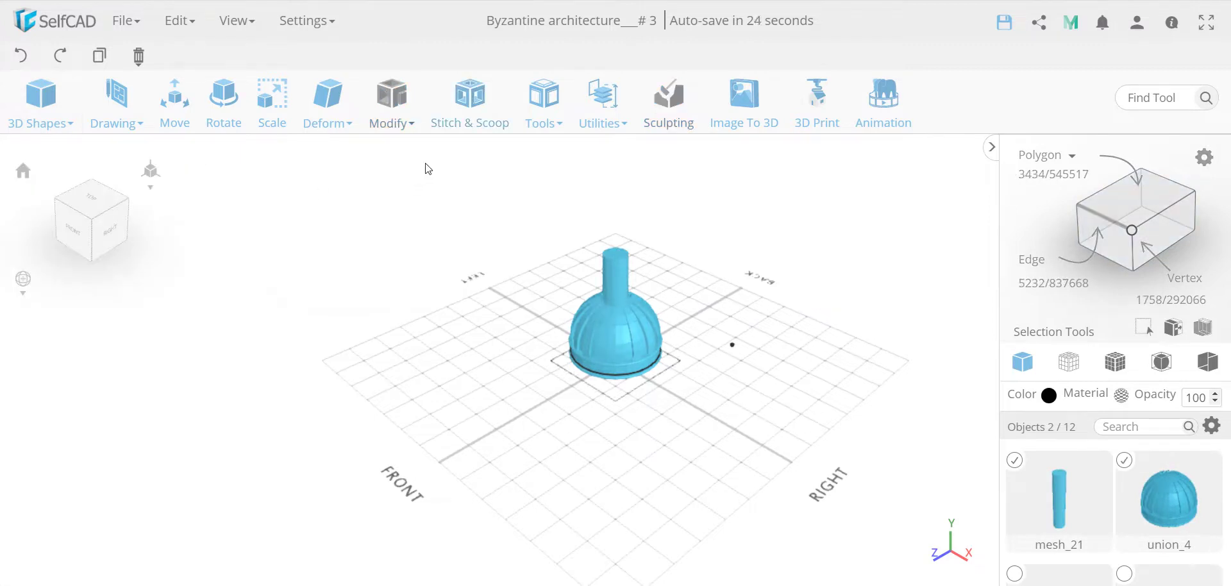
{"action": "left_click", "coordinate": [466, 108]}
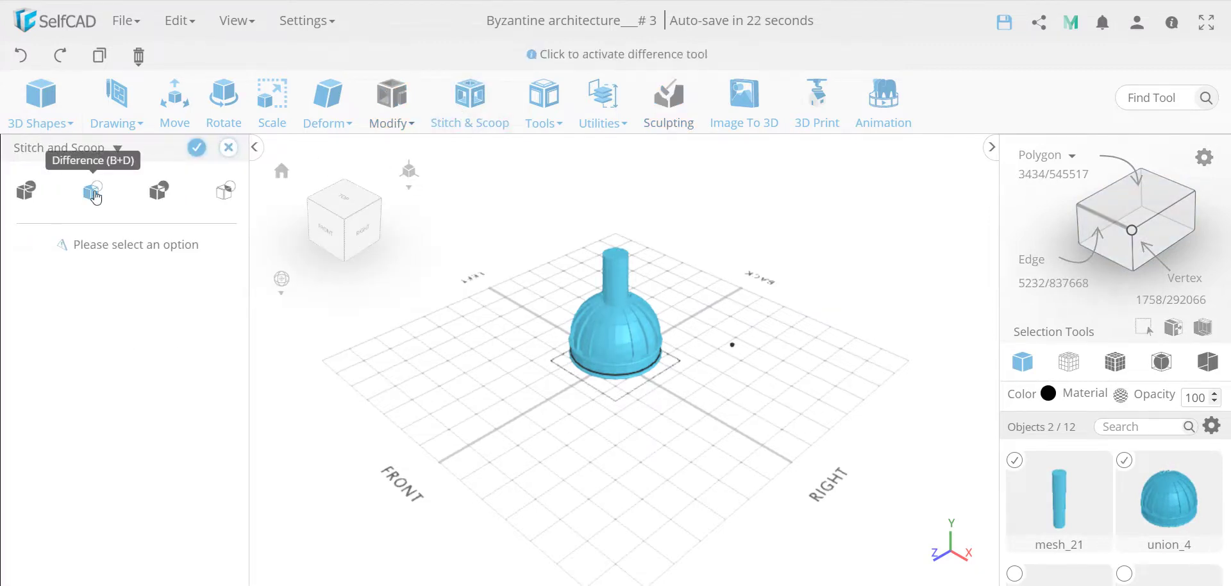
{"action": "left_click", "coordinate": [93, 193]}
{"action": "left_click", "coordinate": [84, 270]}
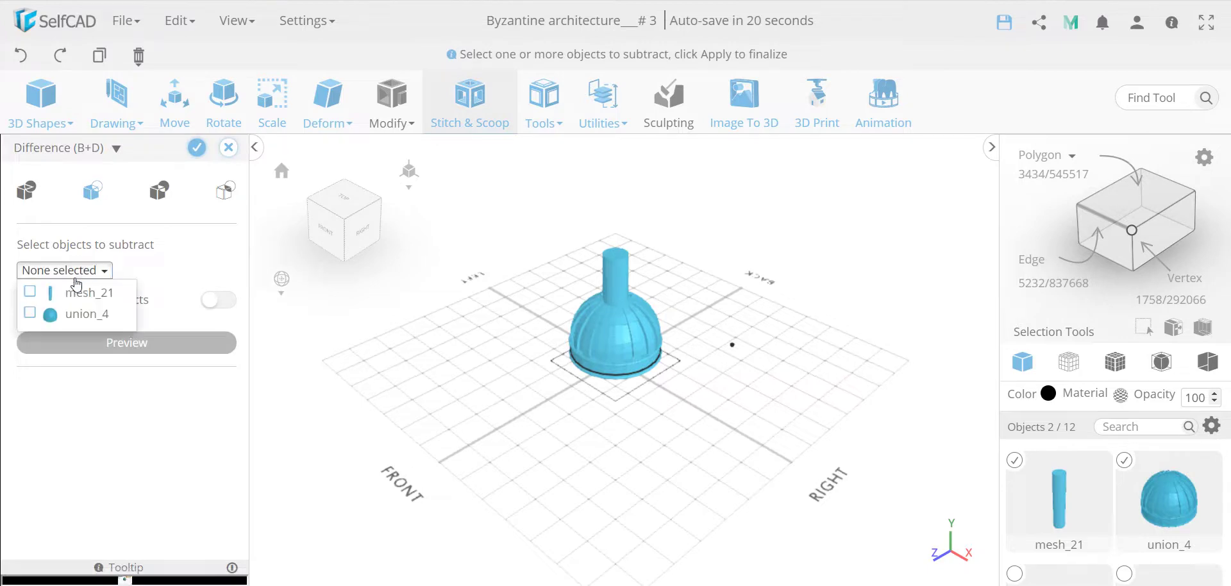
{"action": "left_click", "coordinate": [31, 296]}
{"action": "left_click", "coordinate": [184, 264]}
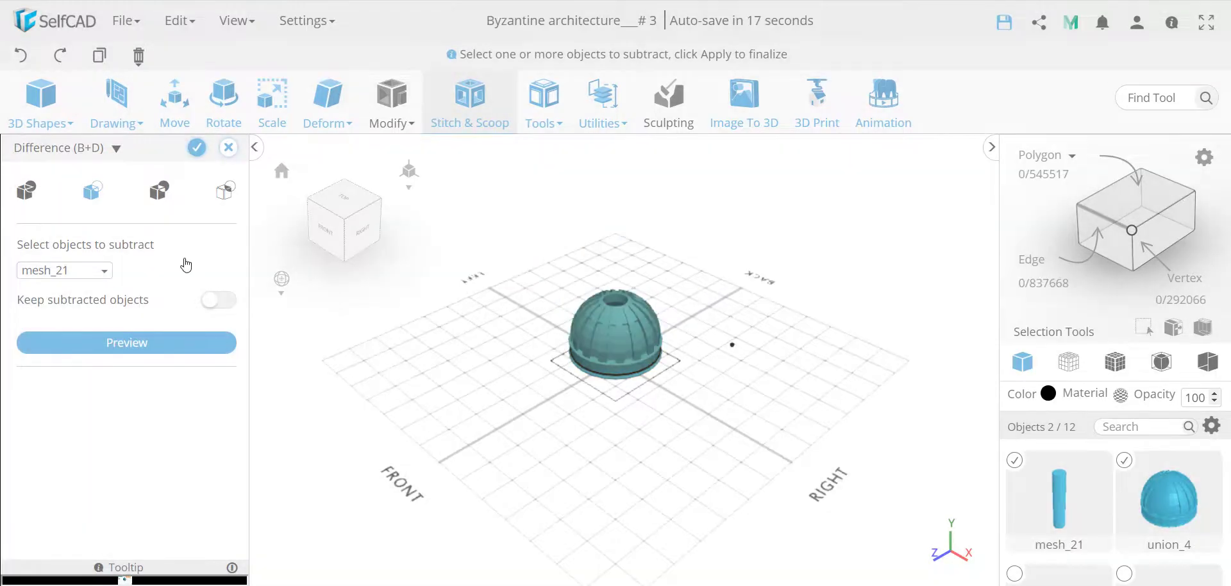
{"action": "left_click", "coordinate": [197, 148]}
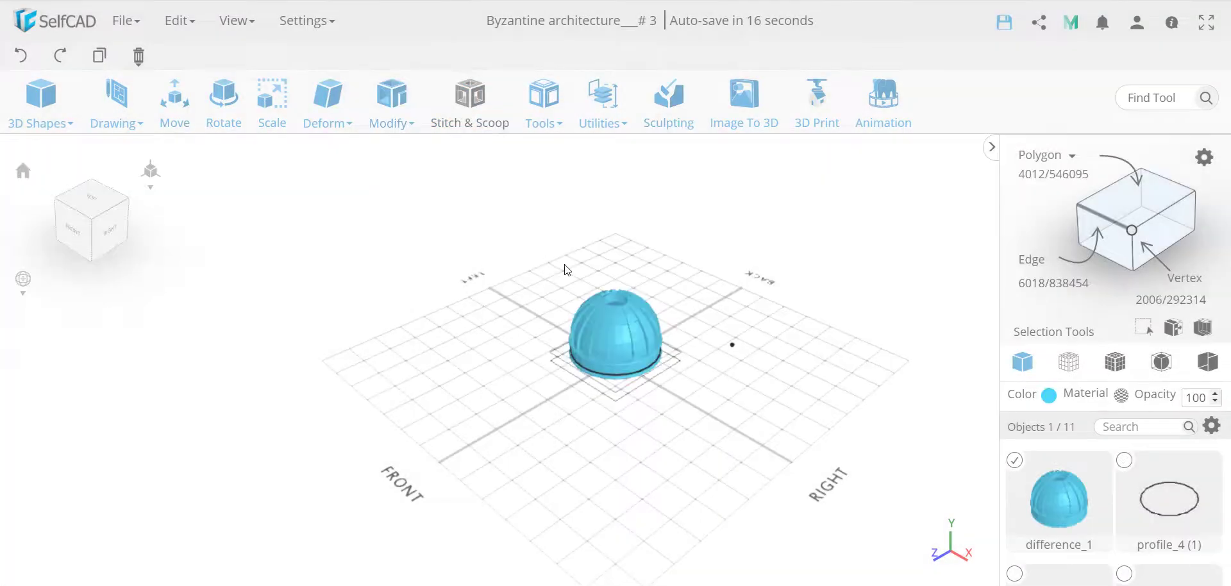
- Unhide the complete domed pavilion with columns and finial, mesh_6, as a reference alongside the cut dome
{"action": "right_click_drag", "start_coordinate": [706, 352], "coordinate": [621, 313]}
{"action": "scroll", "coordinate": [617, 301], "scroll_direction": "up", "scroll_amount": 8}
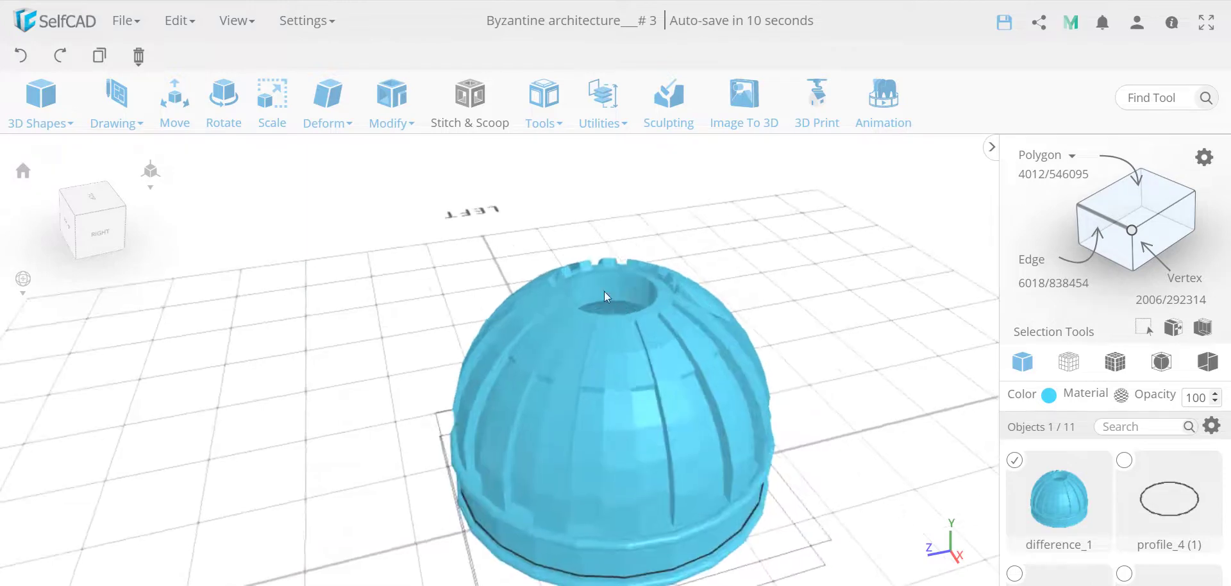
{"action": "scroll", "coordinate": [1168, 540], "scroll_direction": "down", "scroll_amount": 3}
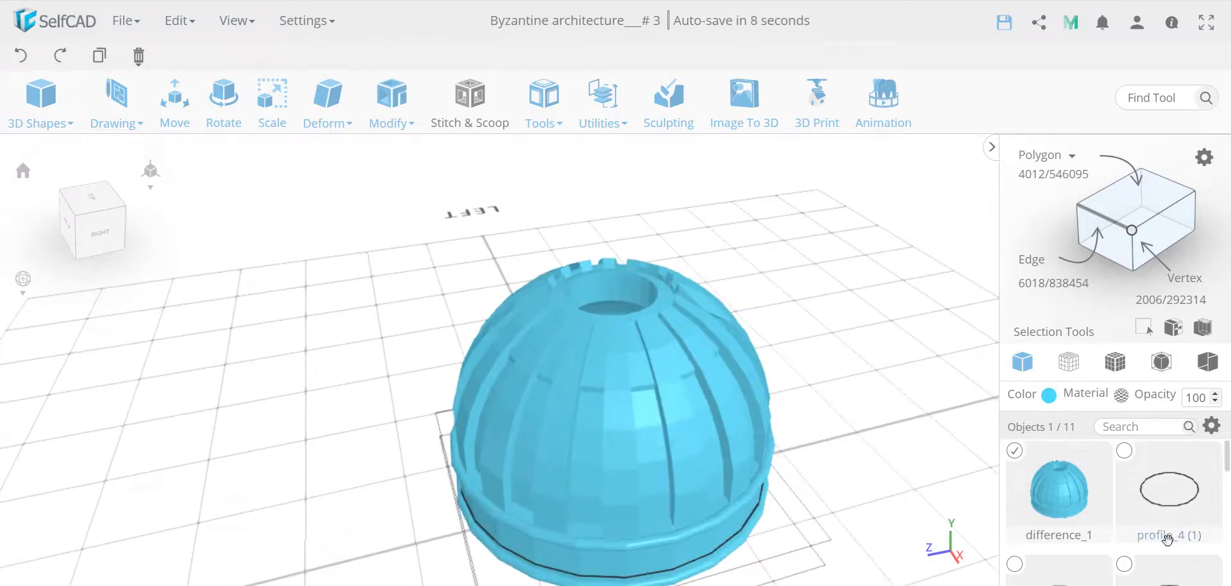
{"action": "scroll", "coordinate": [1168, 541], "scroll_direction": "down", "scroll_amount": 3}
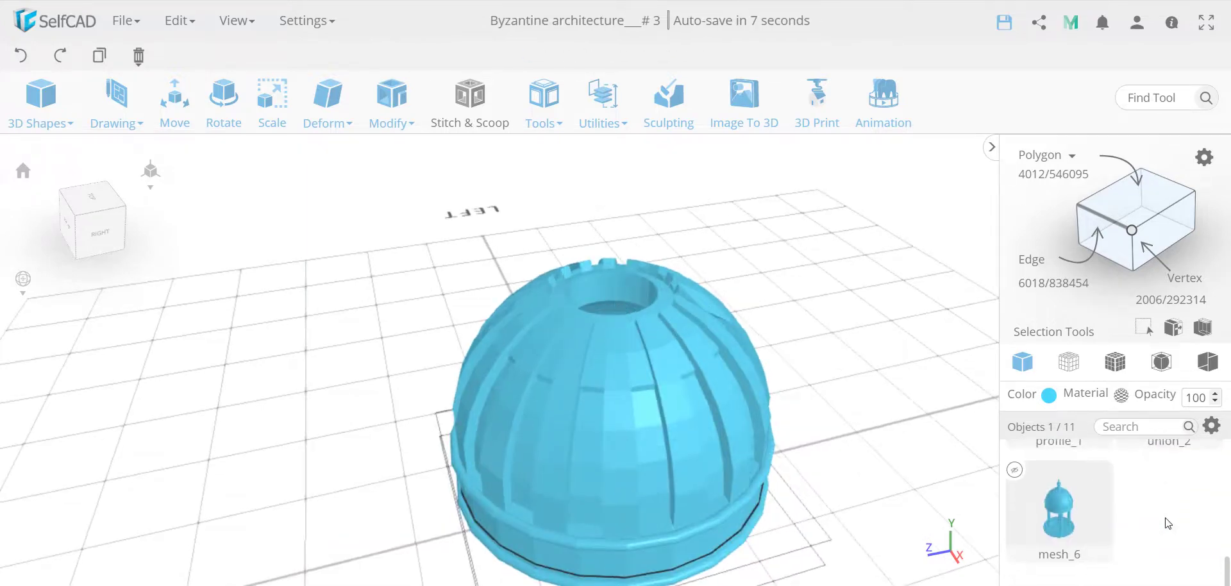
{"action": "left_click", "coordinate": [1015, 472]}
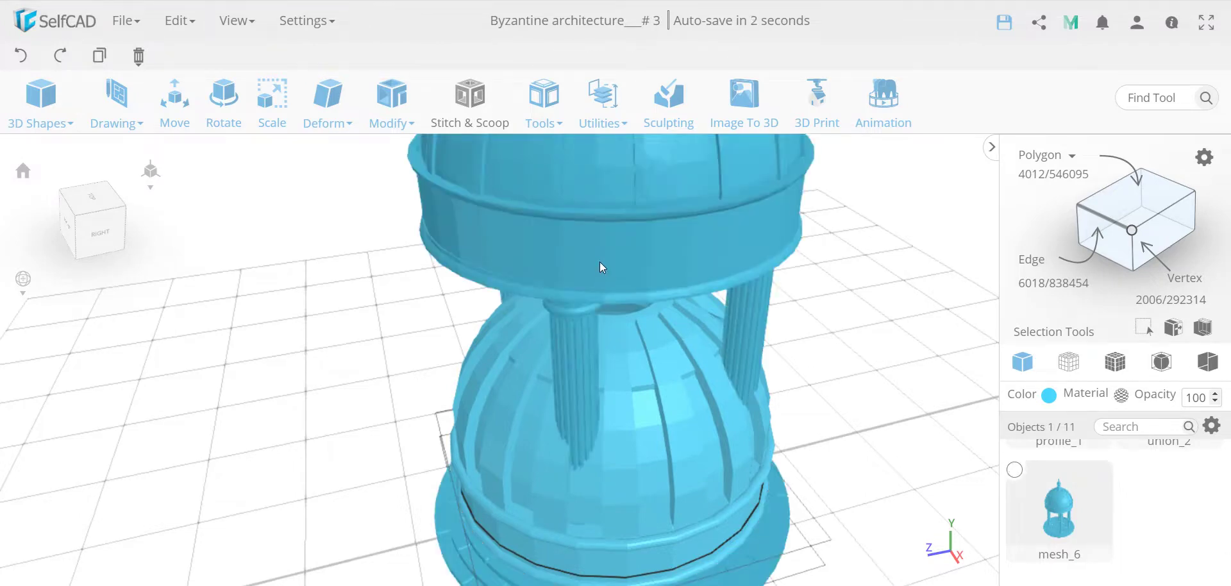
- Examine the reference pavilion's ribbed dome, the ringed base and carved panels of its finial, and its overall proportions
{"action": "key", "text": "Up"}
{"action": "key", "text": "Up"}
{"action": "key", "text": "Up"}
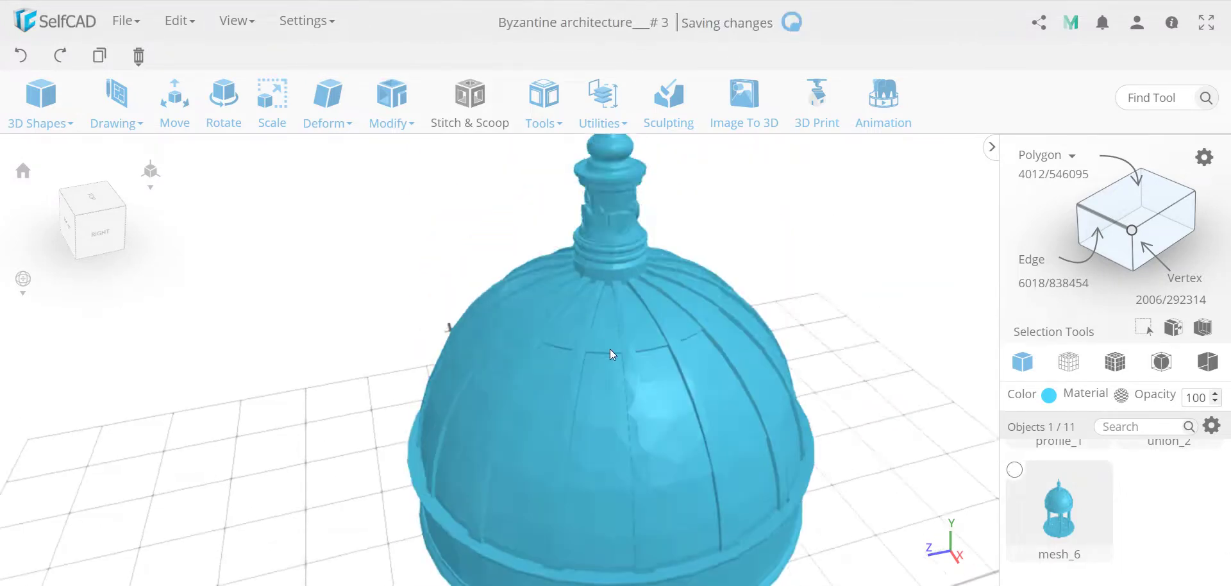
{"action": "scroll", "coordinate": [610, 349], "scroll_direction": "up", "scroll_amount": 5}
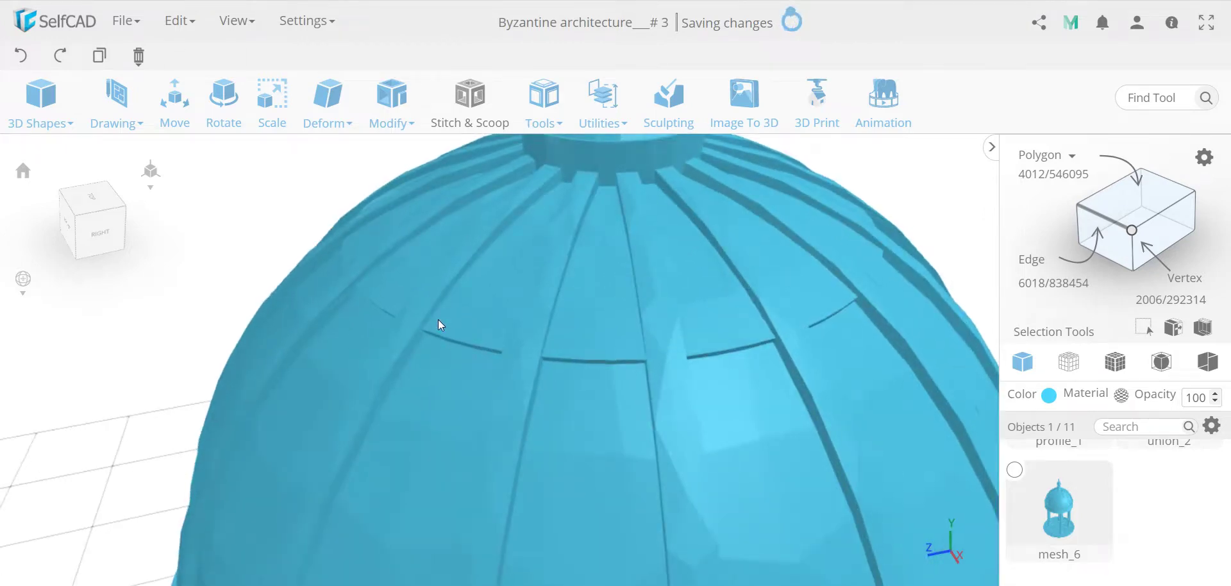
{"action": "scroll", "coordinate": [606, 291], "scroll_direction": "down", "scroll_amount": 2}
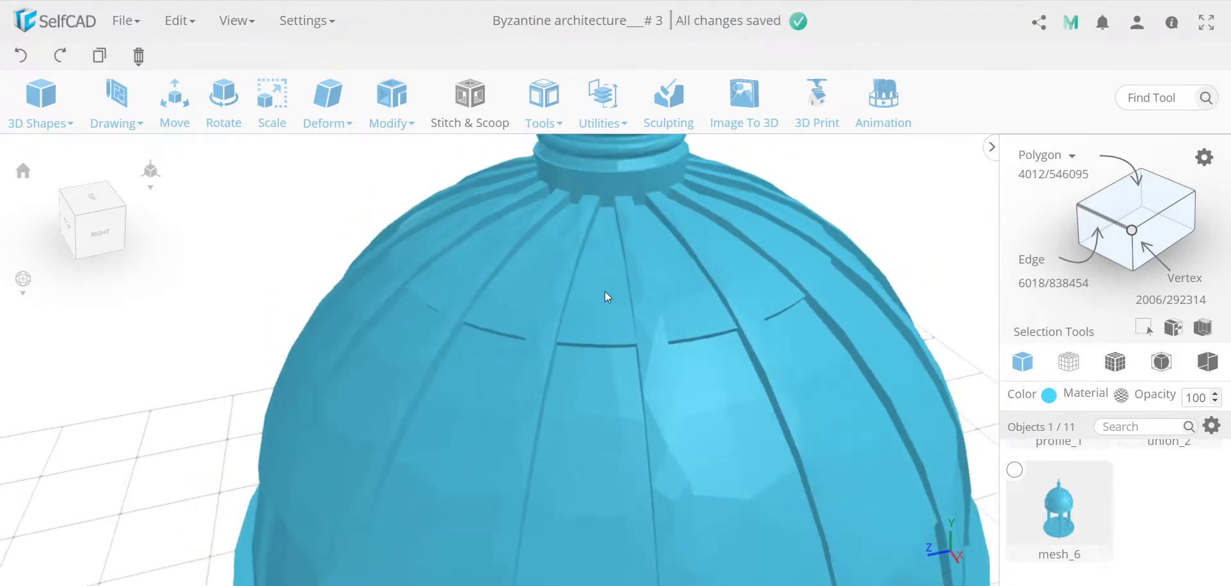
{"action": "scroll", "coordinate": [605, 291], "scroll_direction": "down", "scroll_amount": 3}
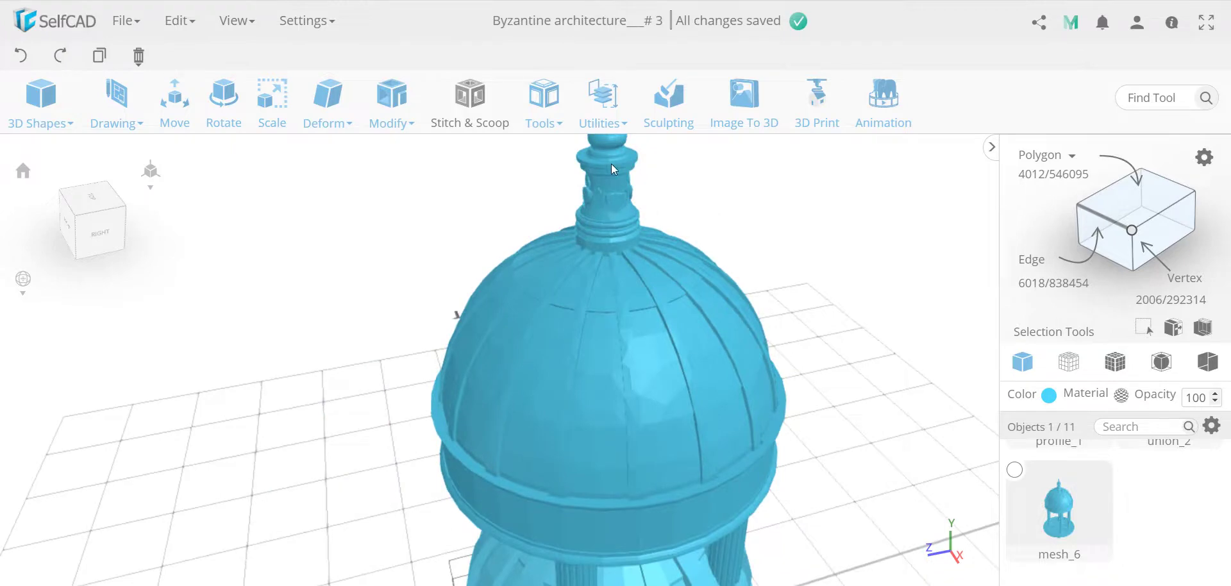
{"action": "scroll", "coordinate": [617, 191], "scroll_direction": "down", "scroll_amount": 4}
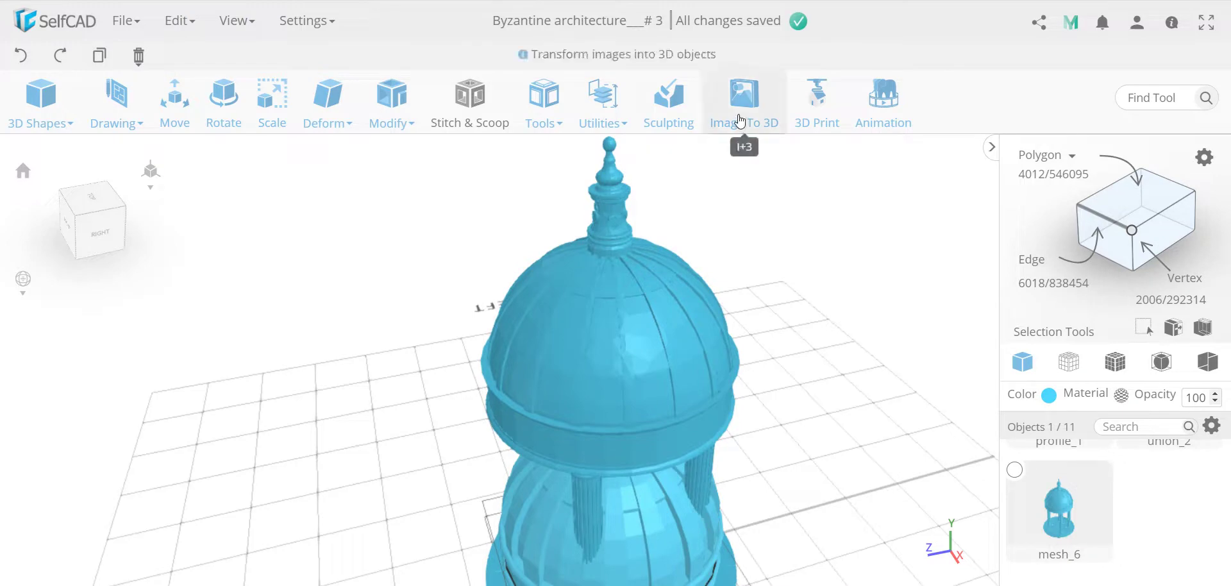
{"action": "scroll", "coordinate": [617, 218], "scroll_direction": "up", "scroll_amount": 5}
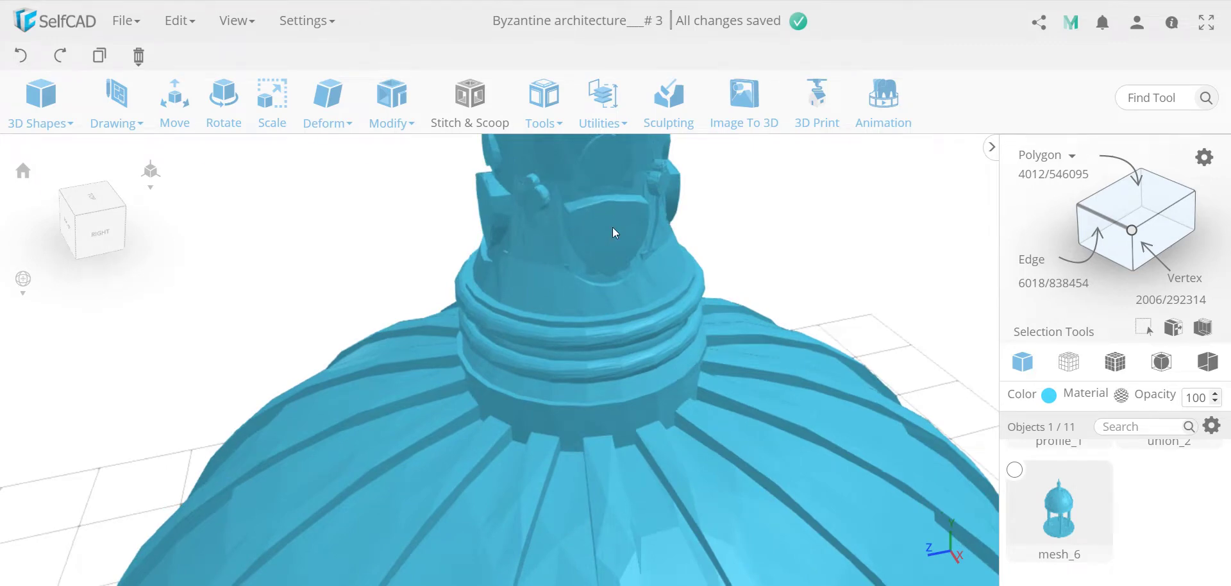
{"action": "scroll", "coordinate": [613, 227], "scroll_direction": "down", "scroll_amount": 4}
{"action": "scroll", "coordinate": [622, 246], "scroll_direction": "down", "scroll_amount": 2}
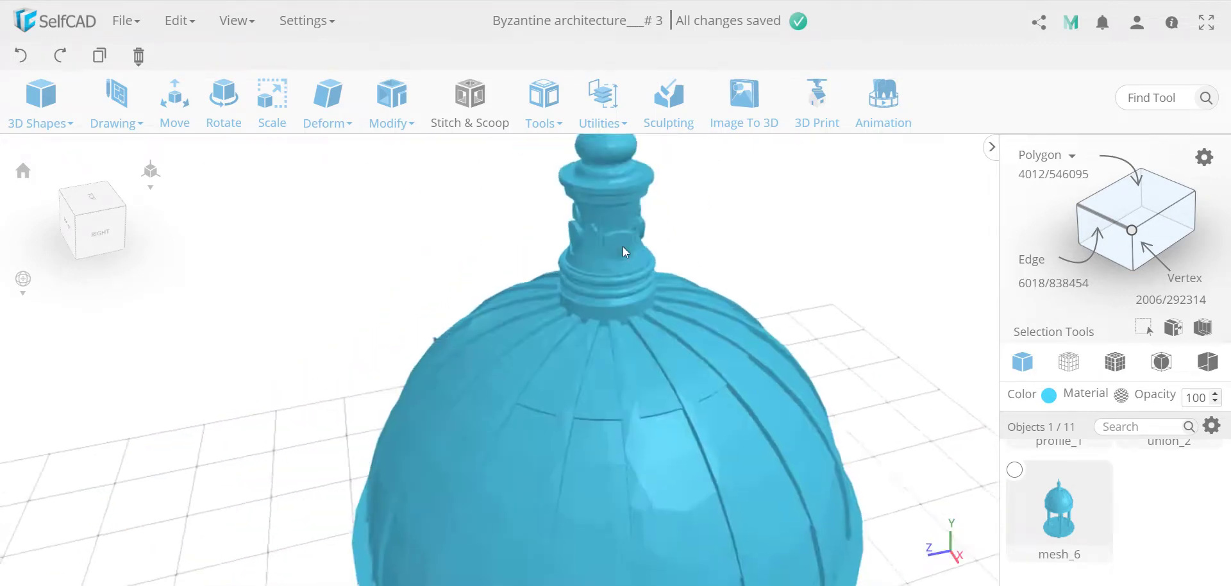
{"action": "scroll", "coordinate": [598, 237], "scroll_direction": "down", "scroll_amount": 5}
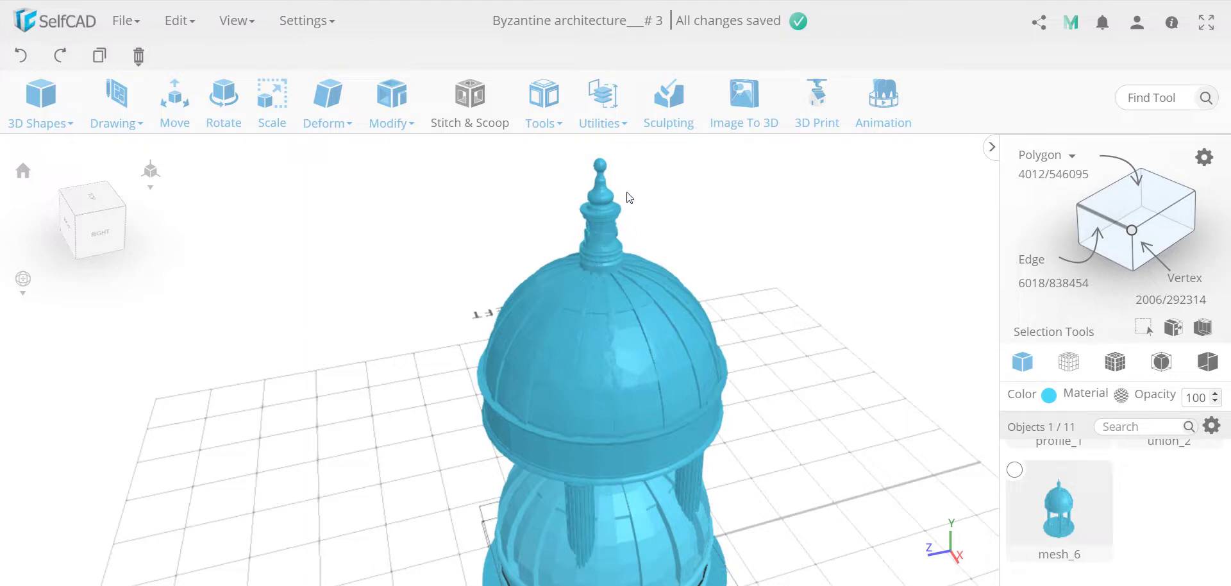
{"action": "scroll", "coordinate": [636, 349], "scroll_direction": "down", "scroll_amount": 3}
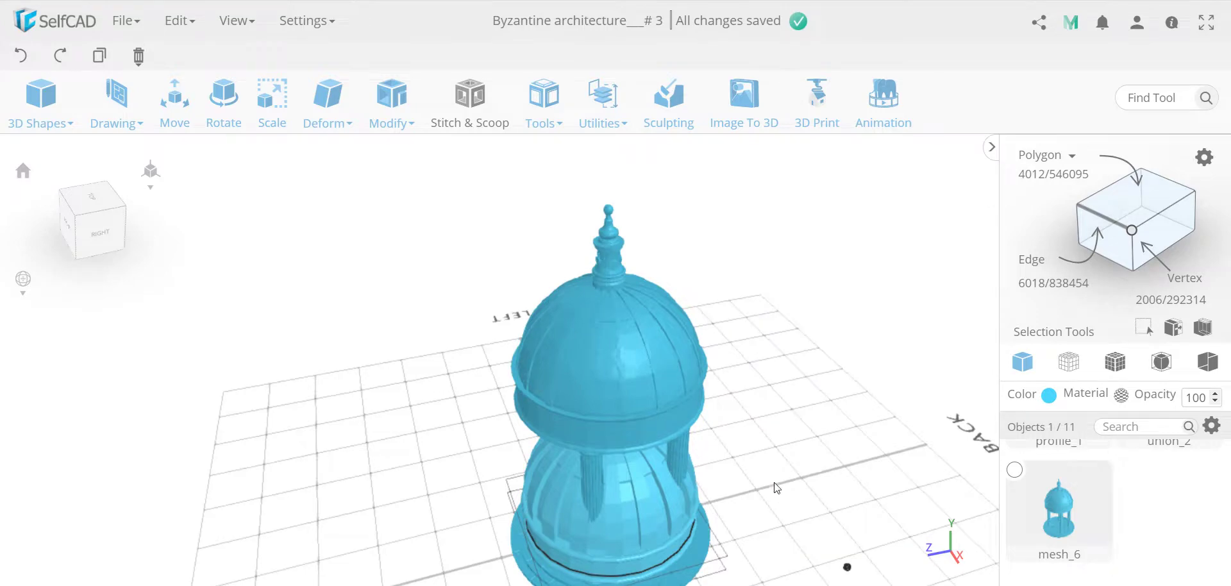
{"action": "left_click_drag", "start_coordinate": [778, 494], "coordinate": [606, 461]}
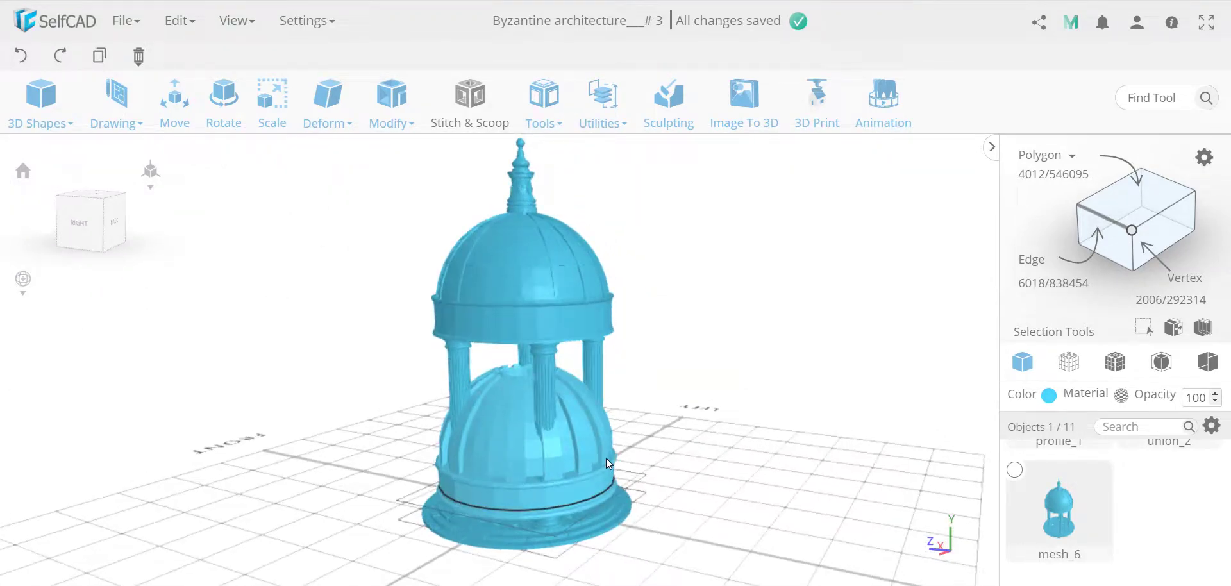